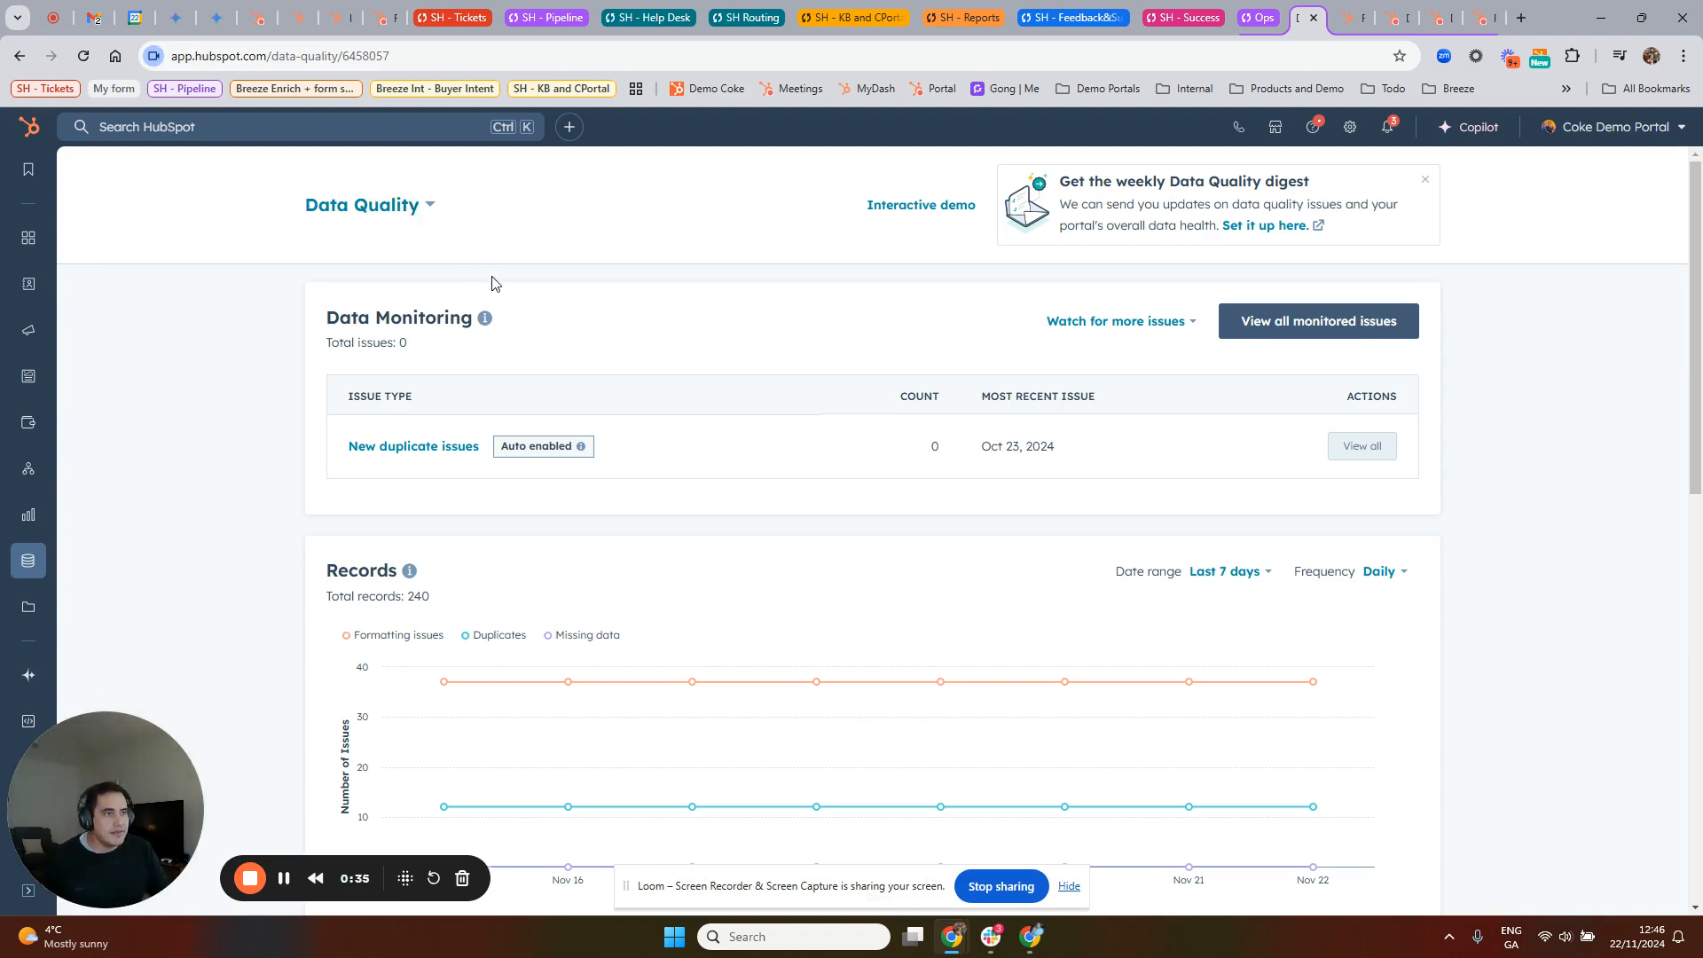
# Step: Examine the Data Quality overview, including the most recent issue date for new duplicates under Data Monitoring
pyautogui.scroll(-6, 505, 355)
pyautogui.scroll(-3, 510, 401)
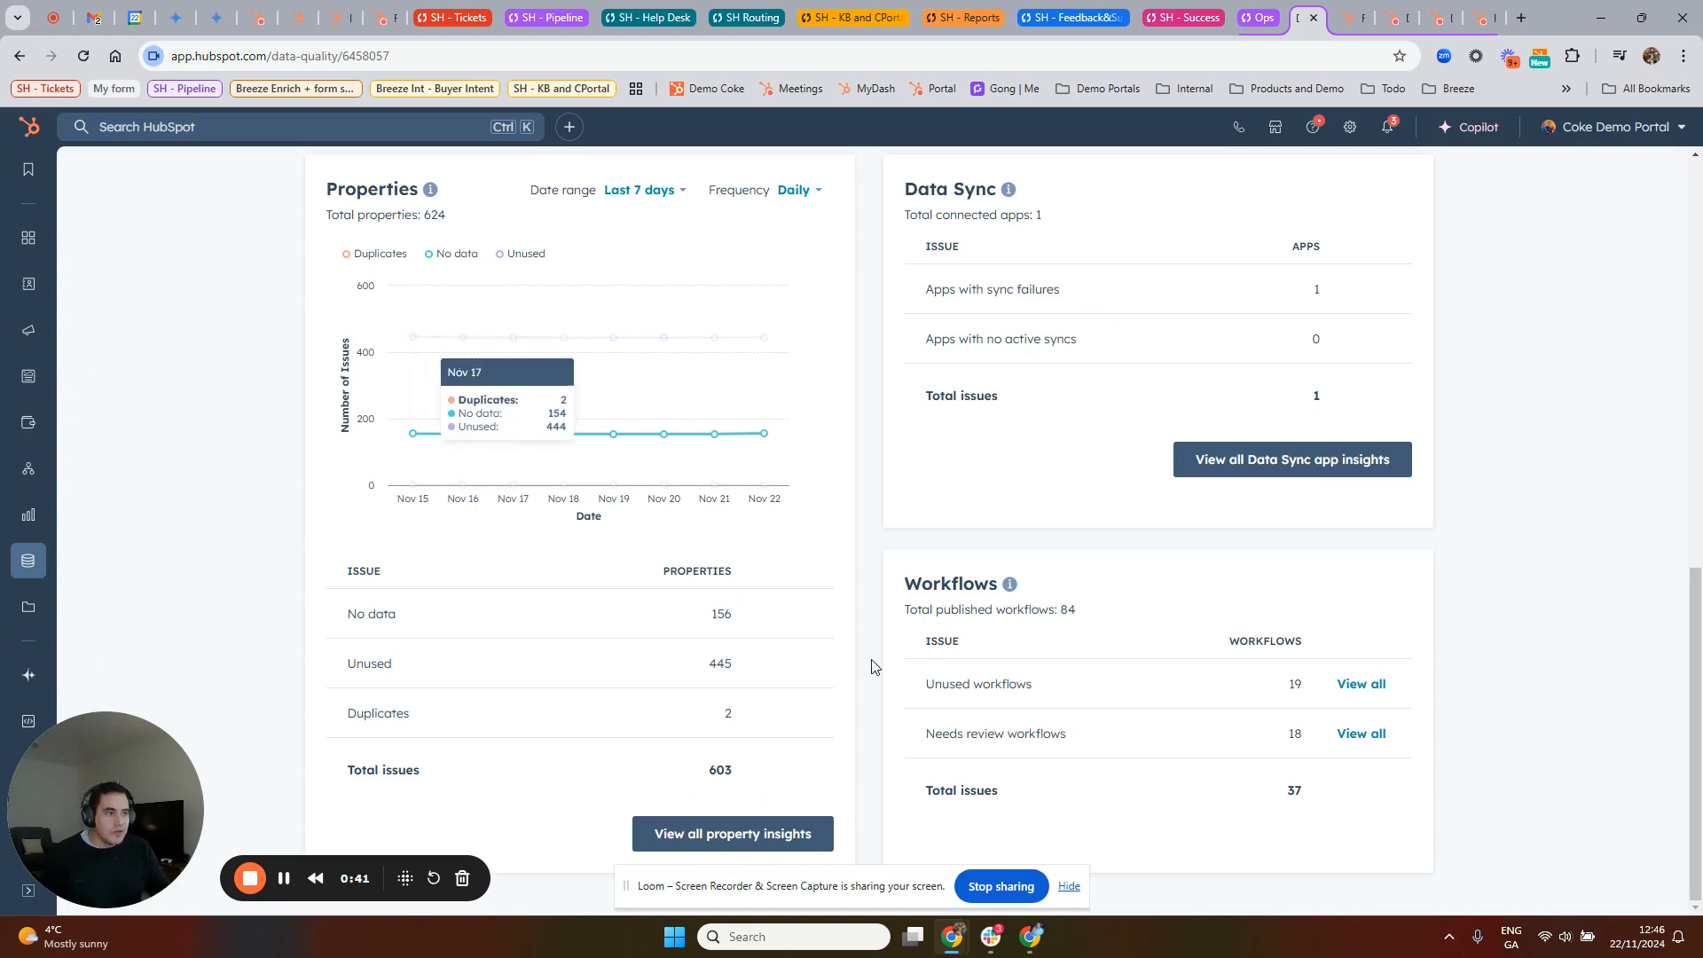
pyautogui.scroll(10, 828, 600)
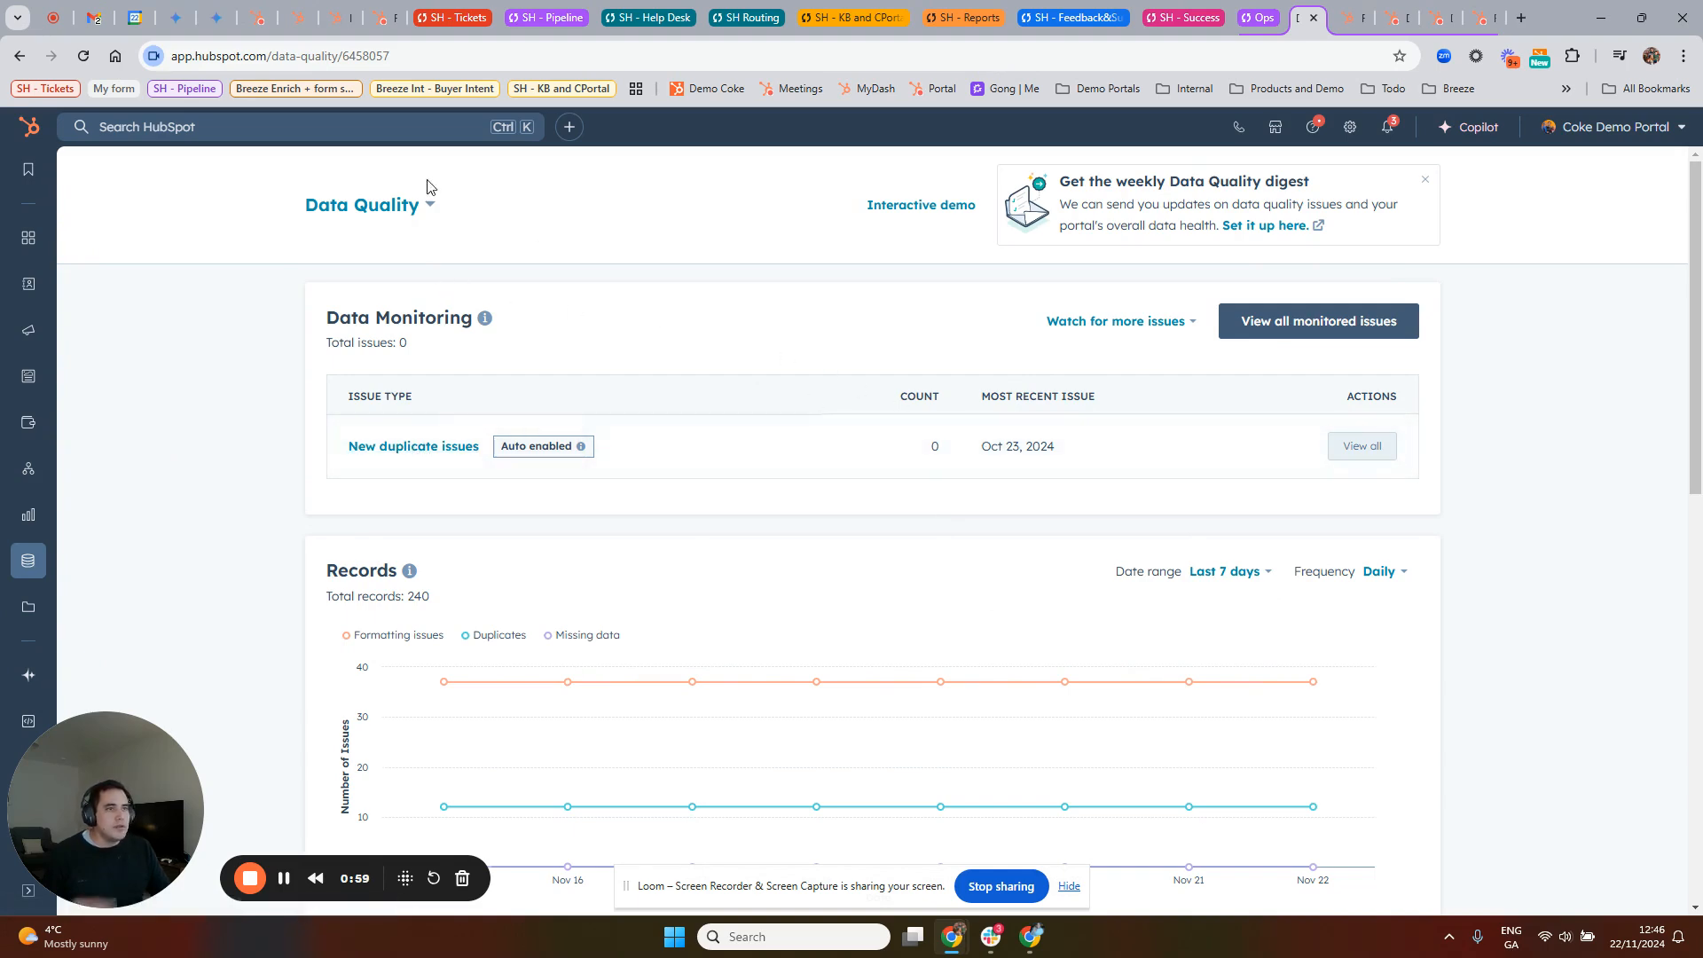
pyautogui.click(394, 204)
pyautogui.click(920, 443)
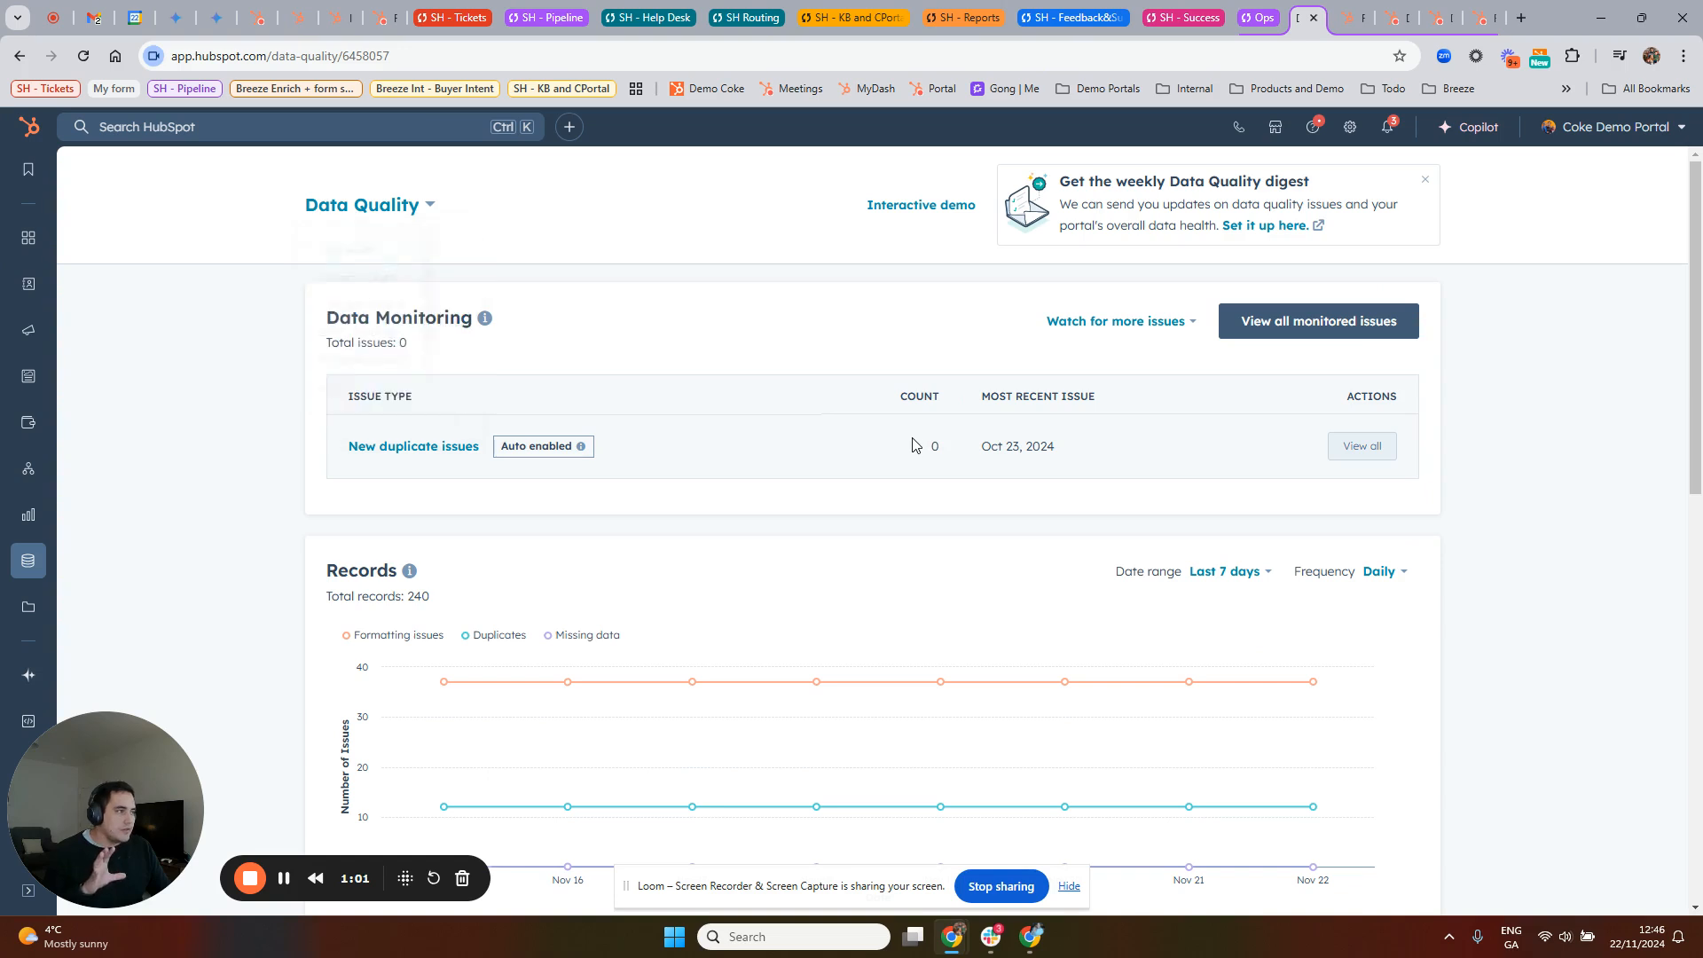
pyautogui.moveTo(985, 445); pyautogui.dragTo(1065, 448)
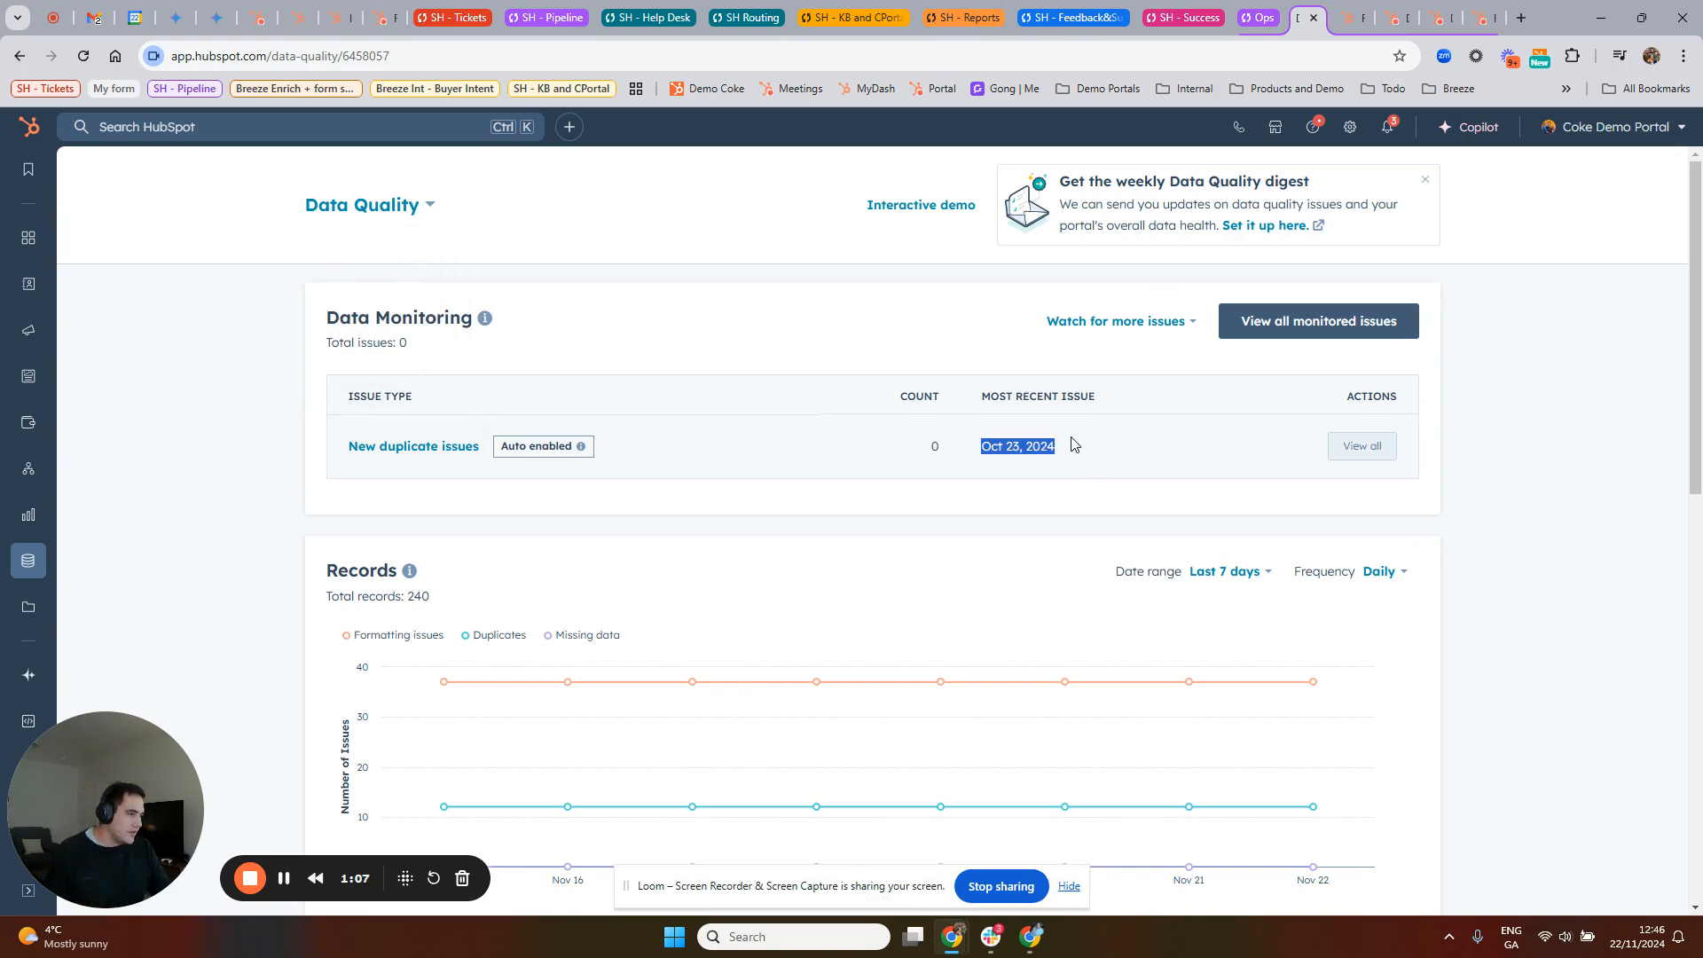
pyautogui.click(1004, 443)
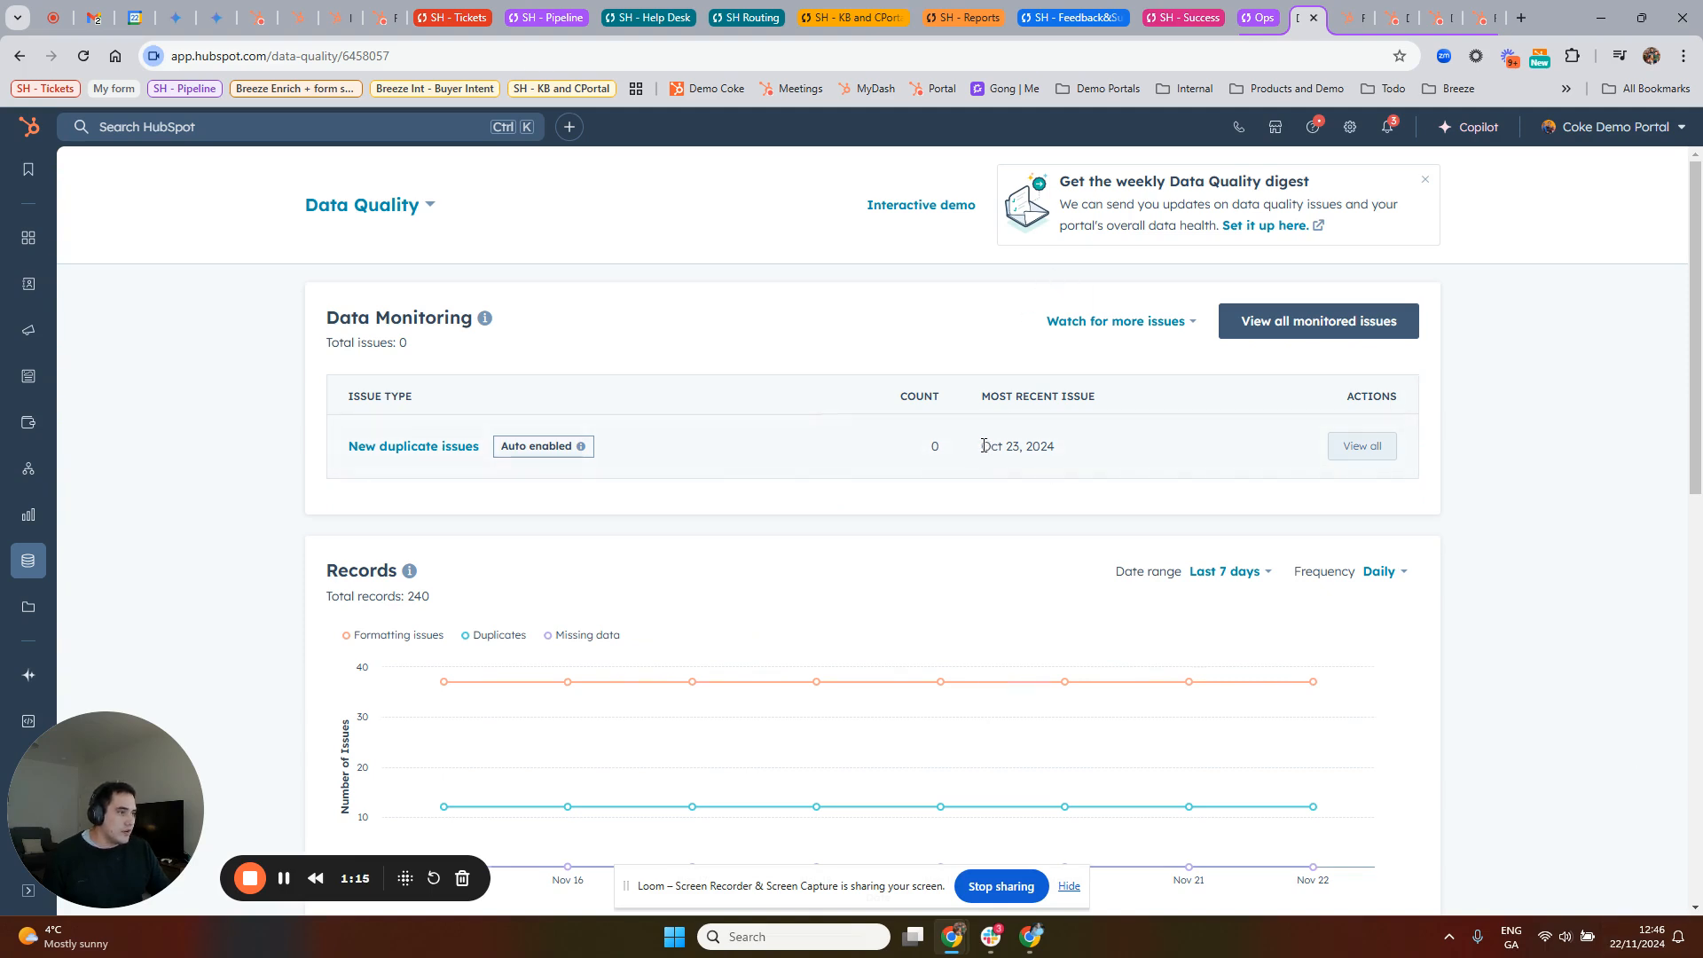
pyautogui.moveTo(983, 445); pyautogui.dragTo(1065, 454)
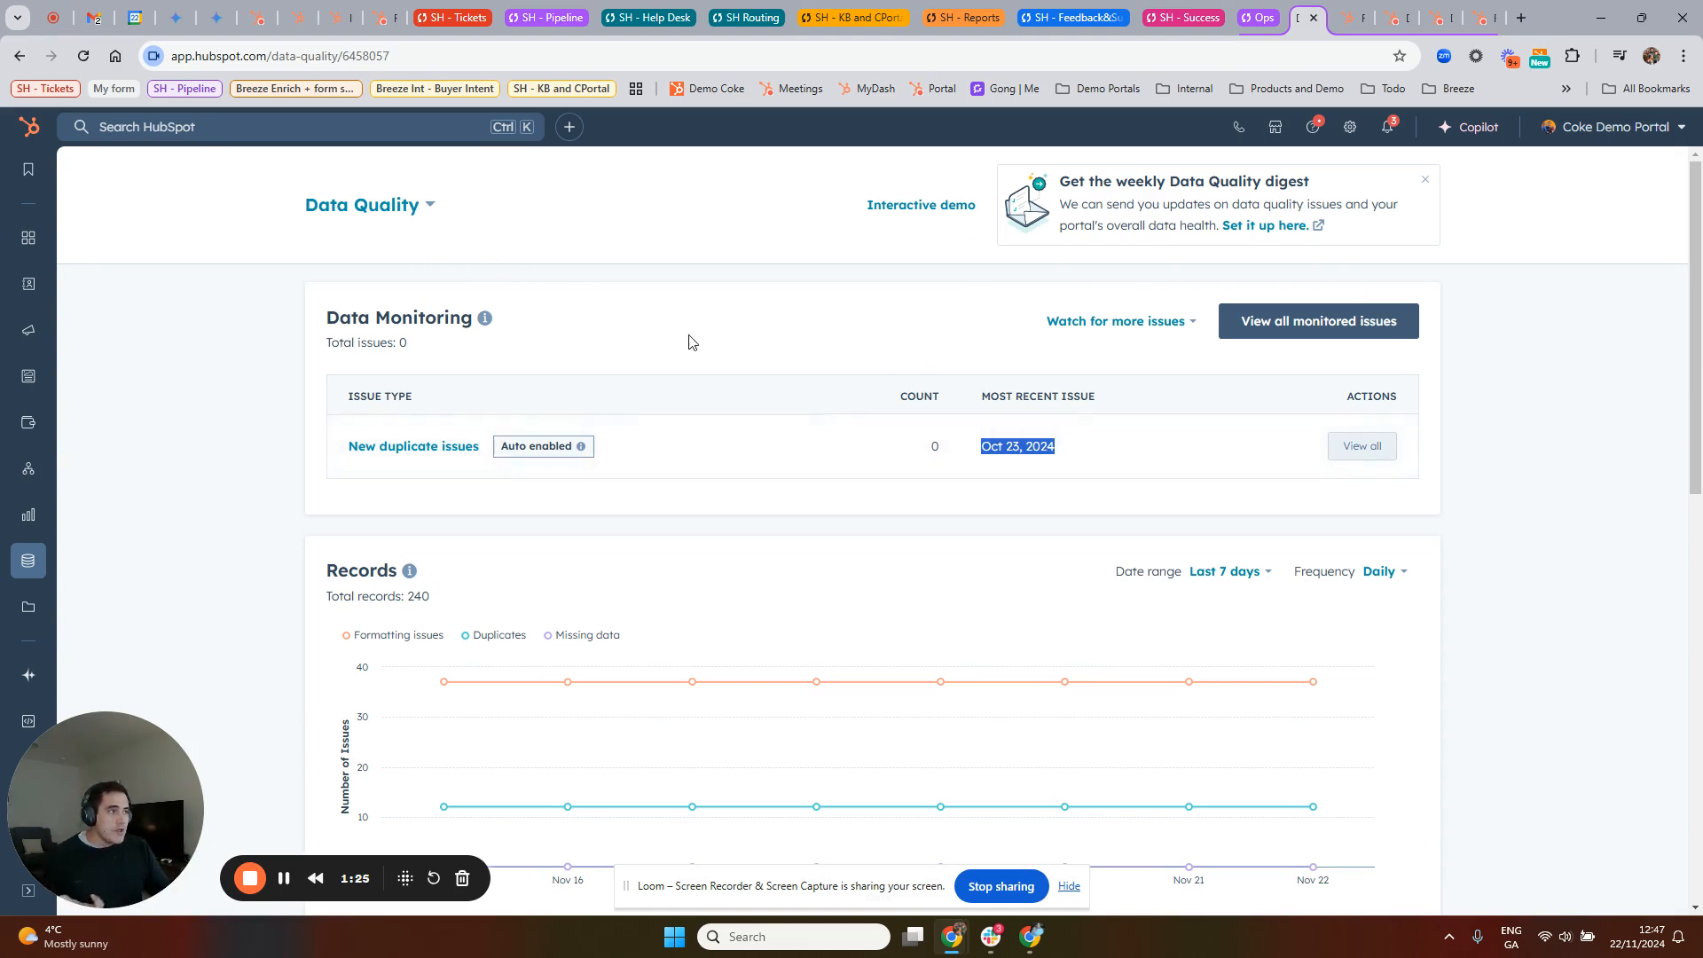
# Step: Review the Records section's figures for formatting issues, duplicates, missing data and total issues
pyautogui.scroll(-4, 769, 479)
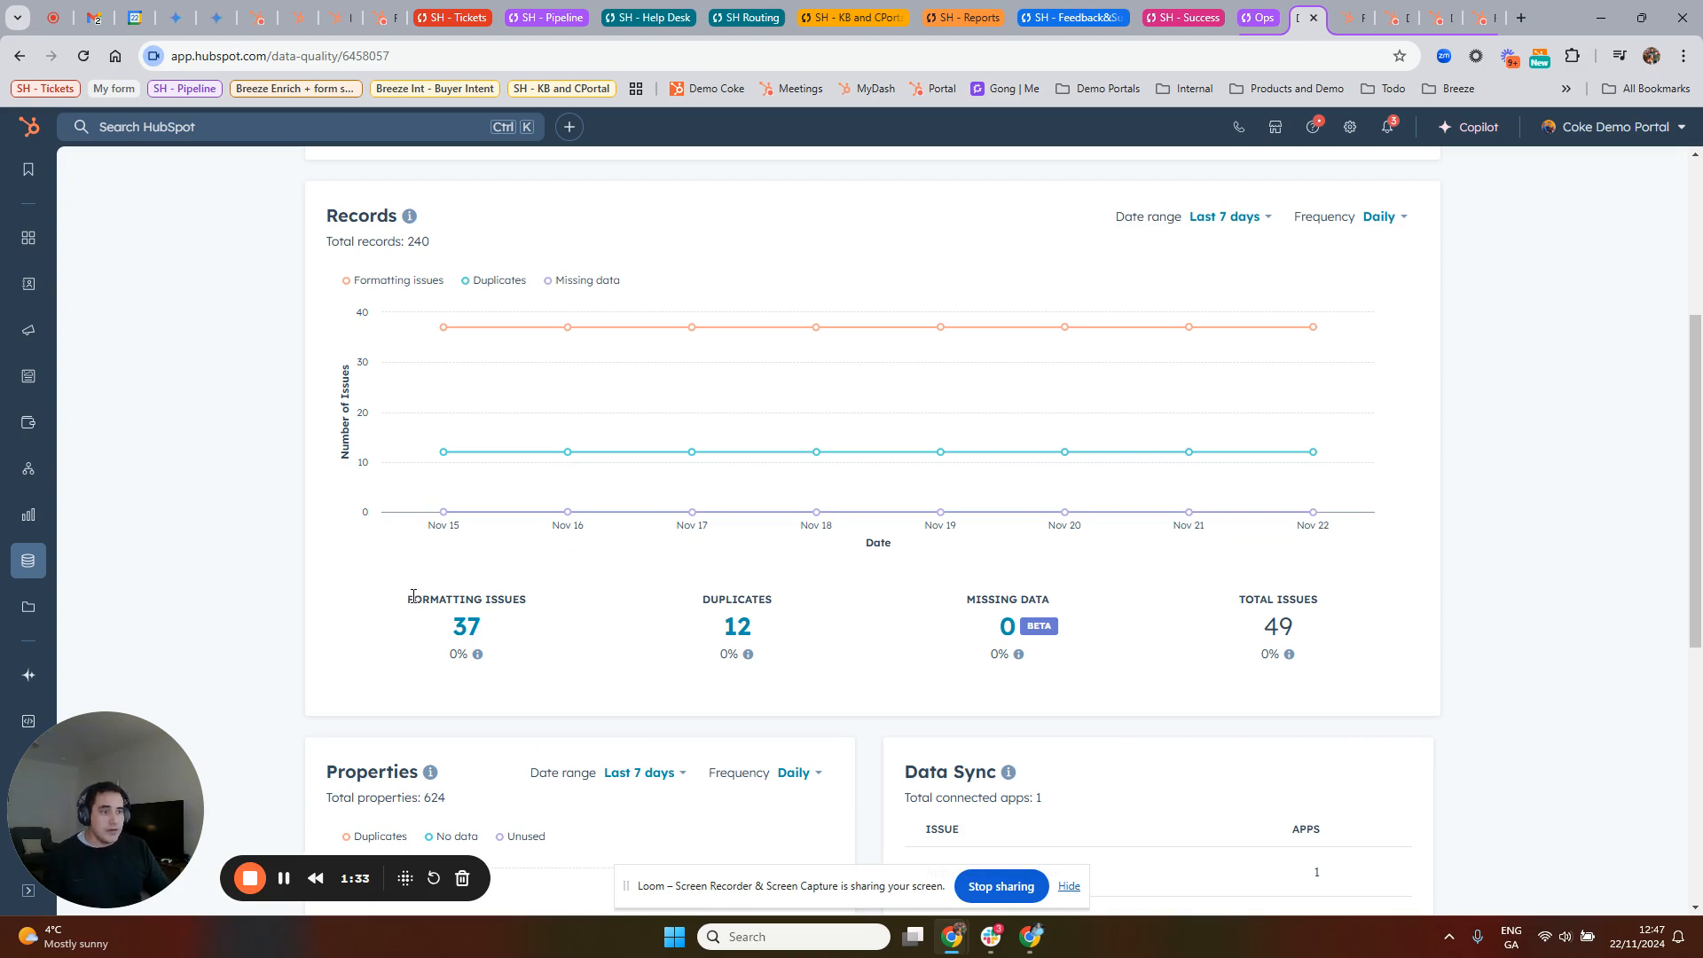
pyautogui.moveTo(411, 599); pyautogui.dragTo(543, 600)
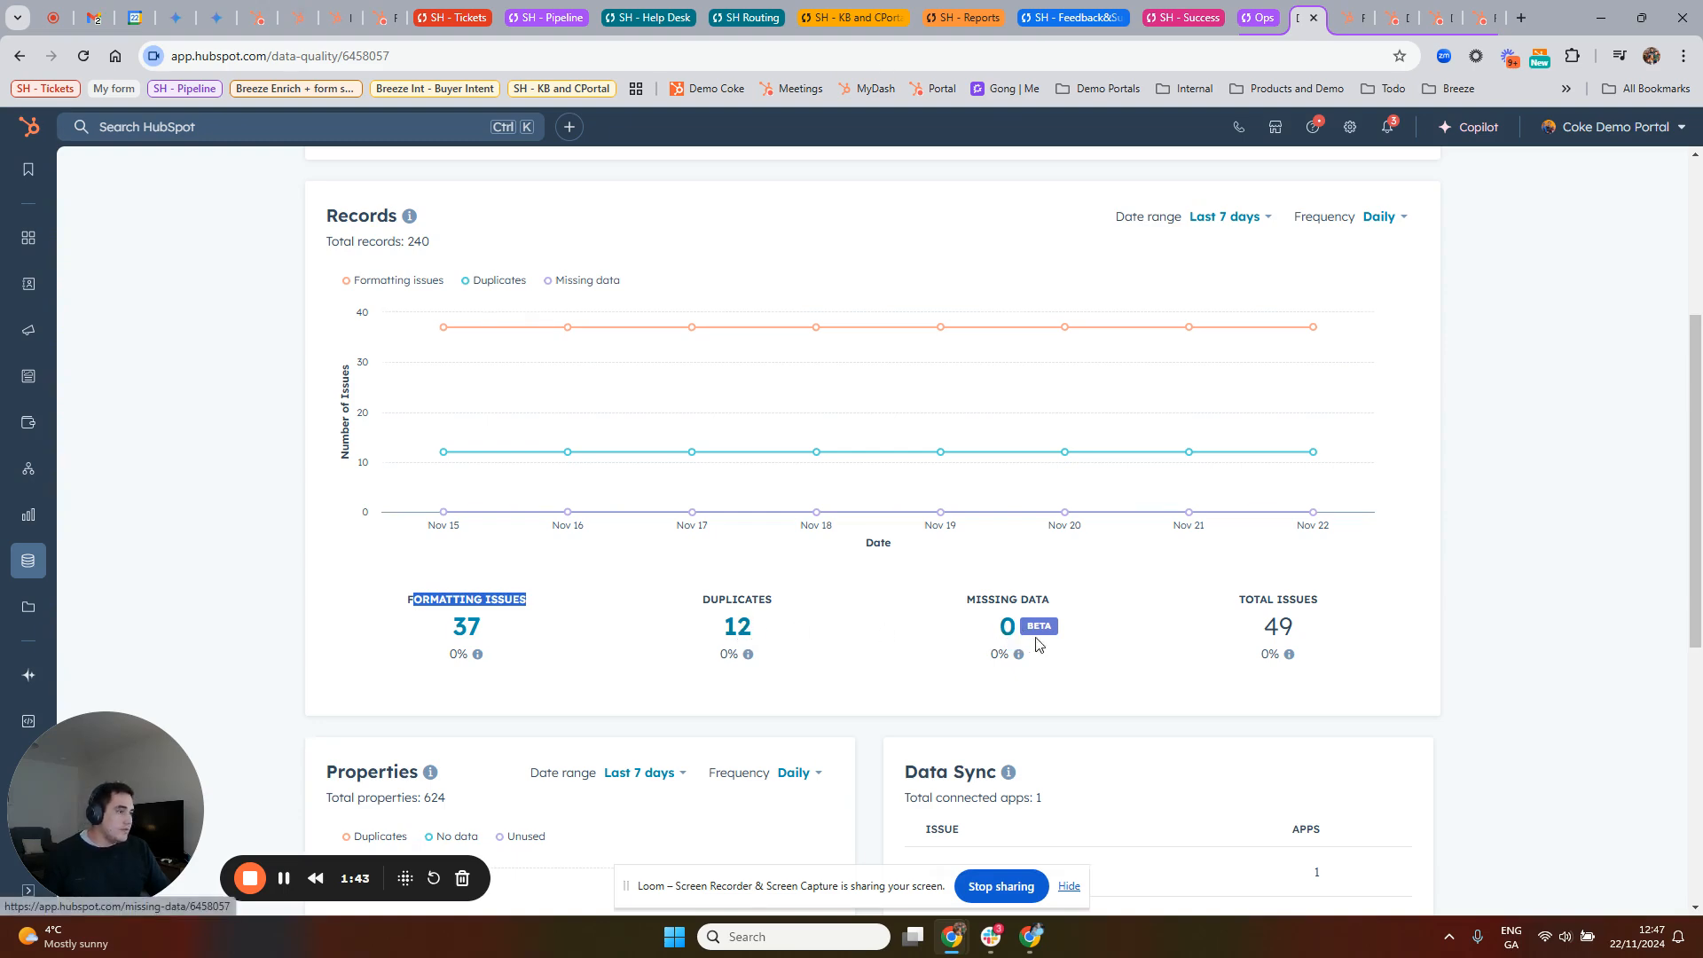
pyautogui.scroll(-3, 1232, 587)
pyautogui.scroll(-1, 1233, 588)
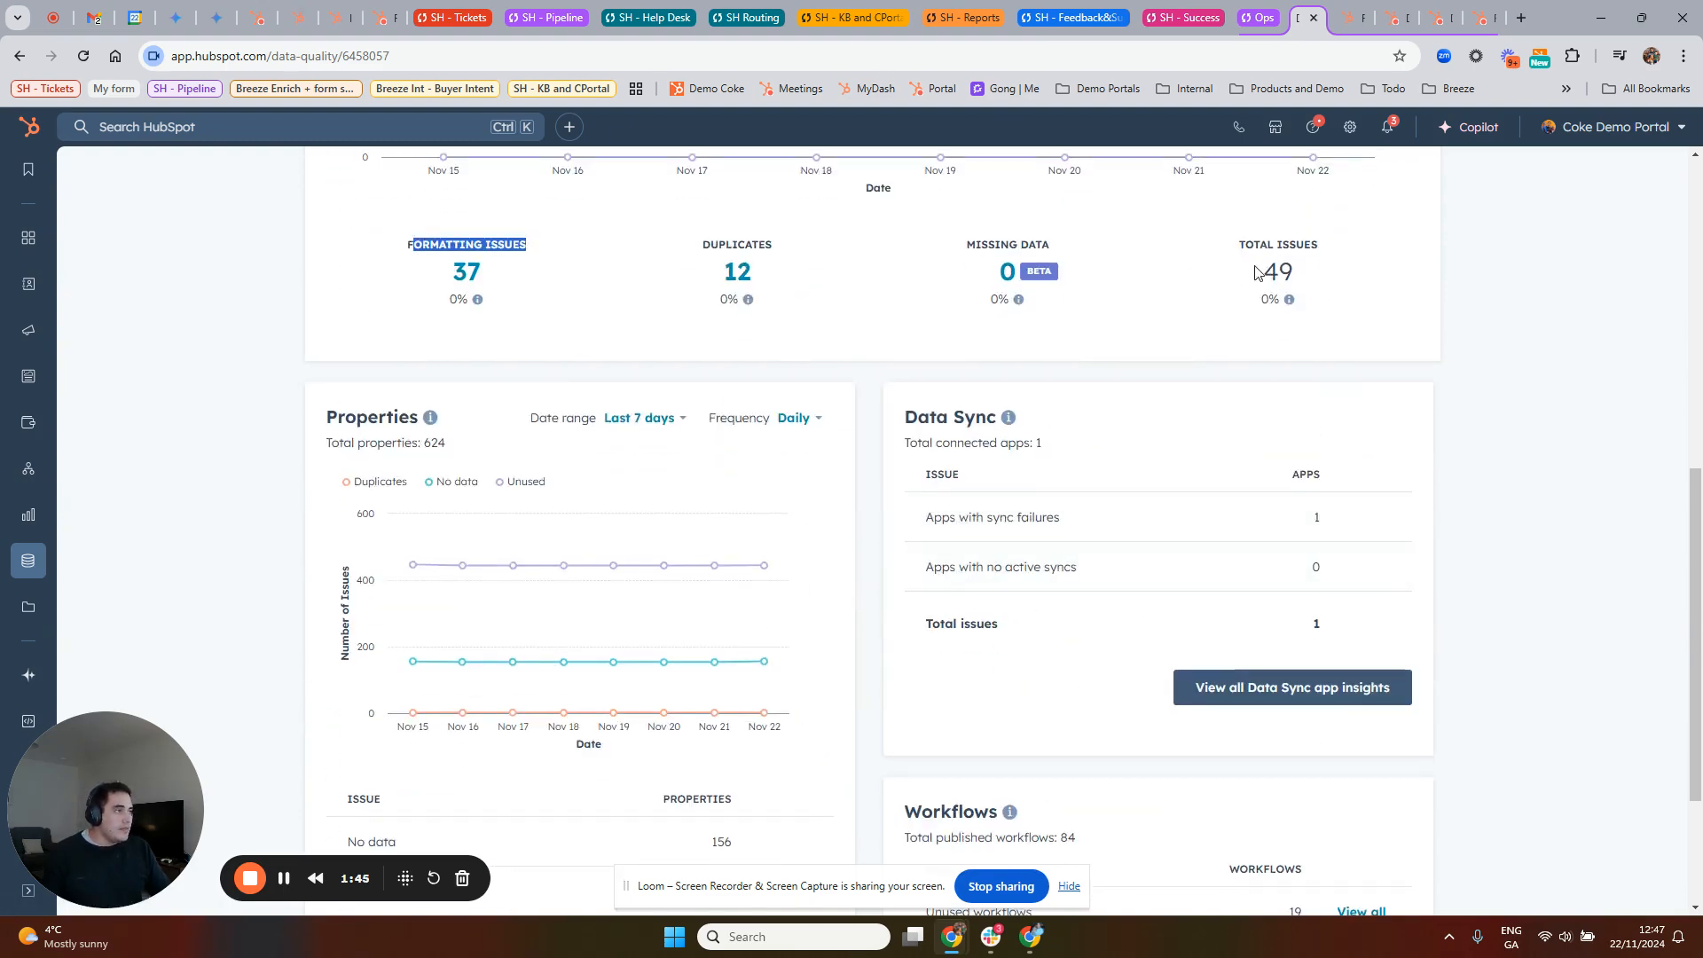
pyautogui.moveTo(1256, 269); pyautogui.dragTo(1380, 276)
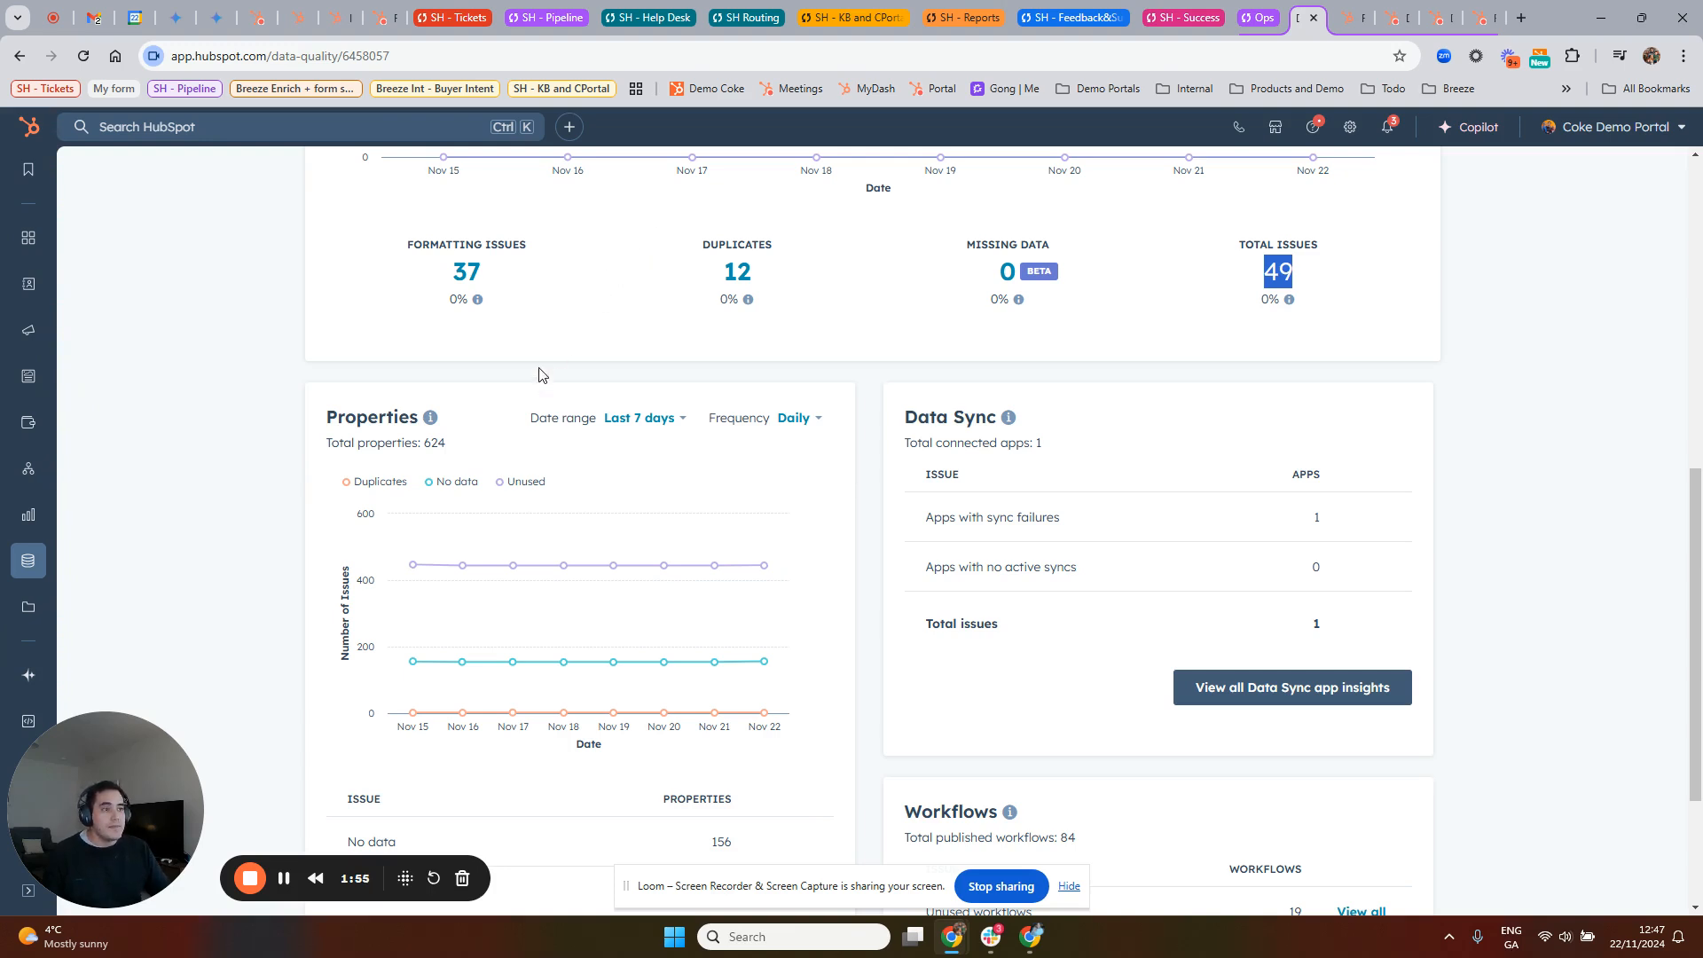
# Step: Review the Properties section's counts of properties with no data and unused properties
pyautogui.scroll(-2, 532, 377)
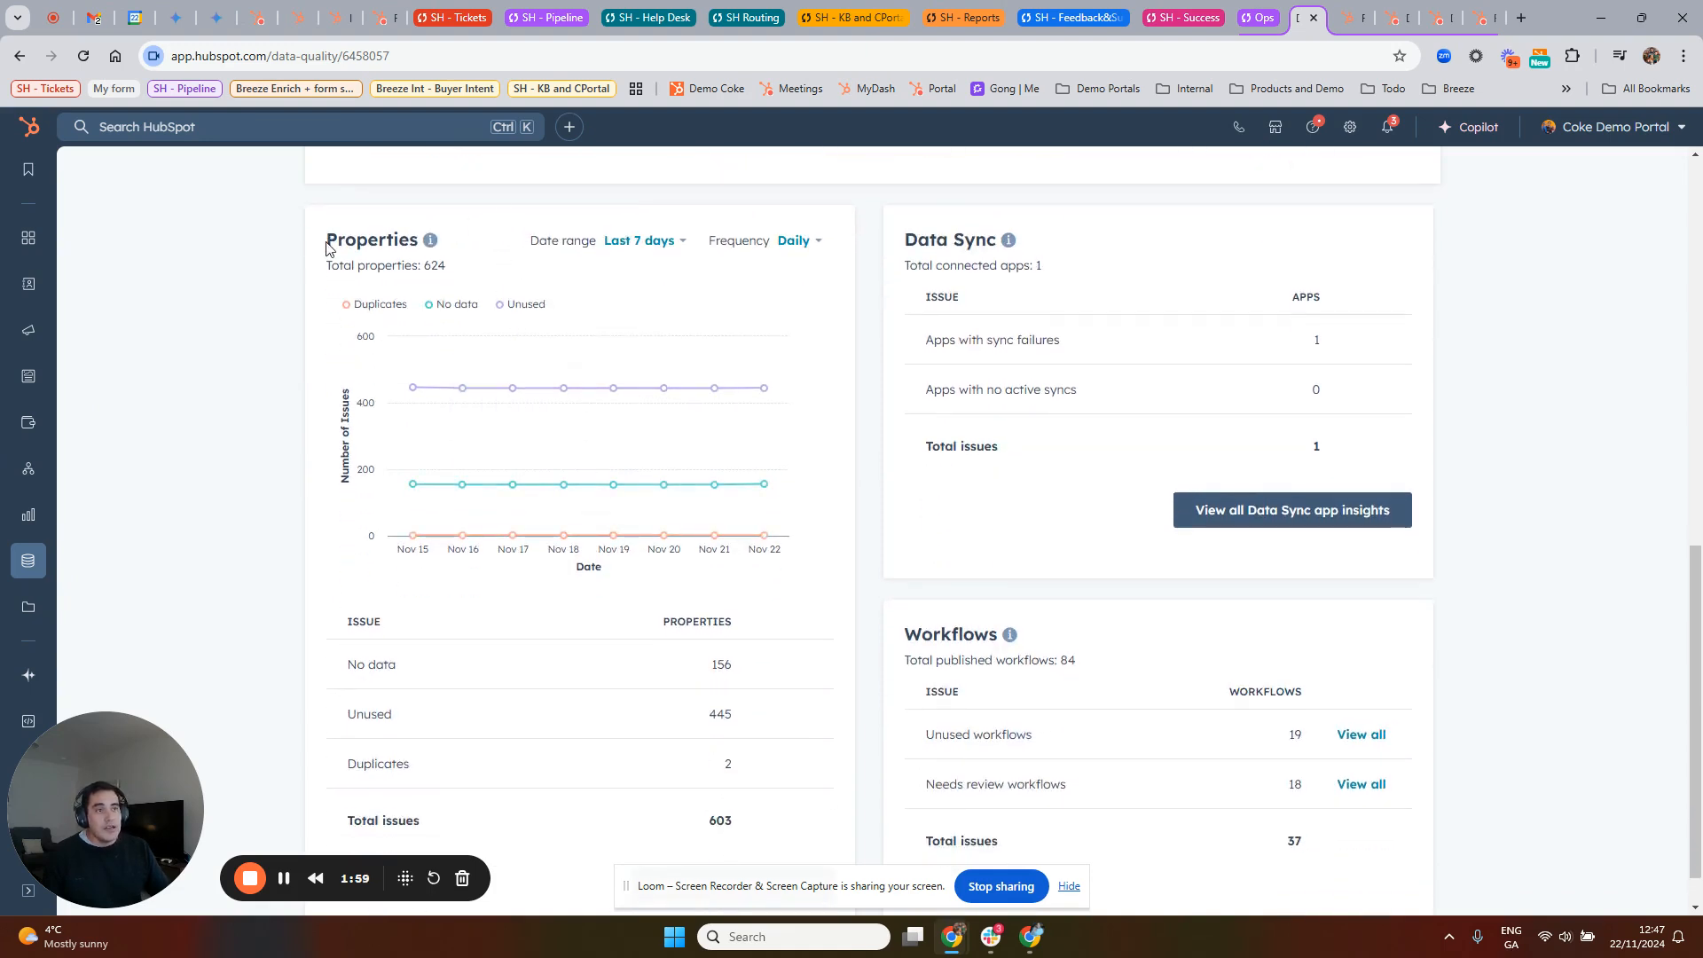
pyautogui.moveTo(325, 246); pyautogui.dragTo(419, 244)
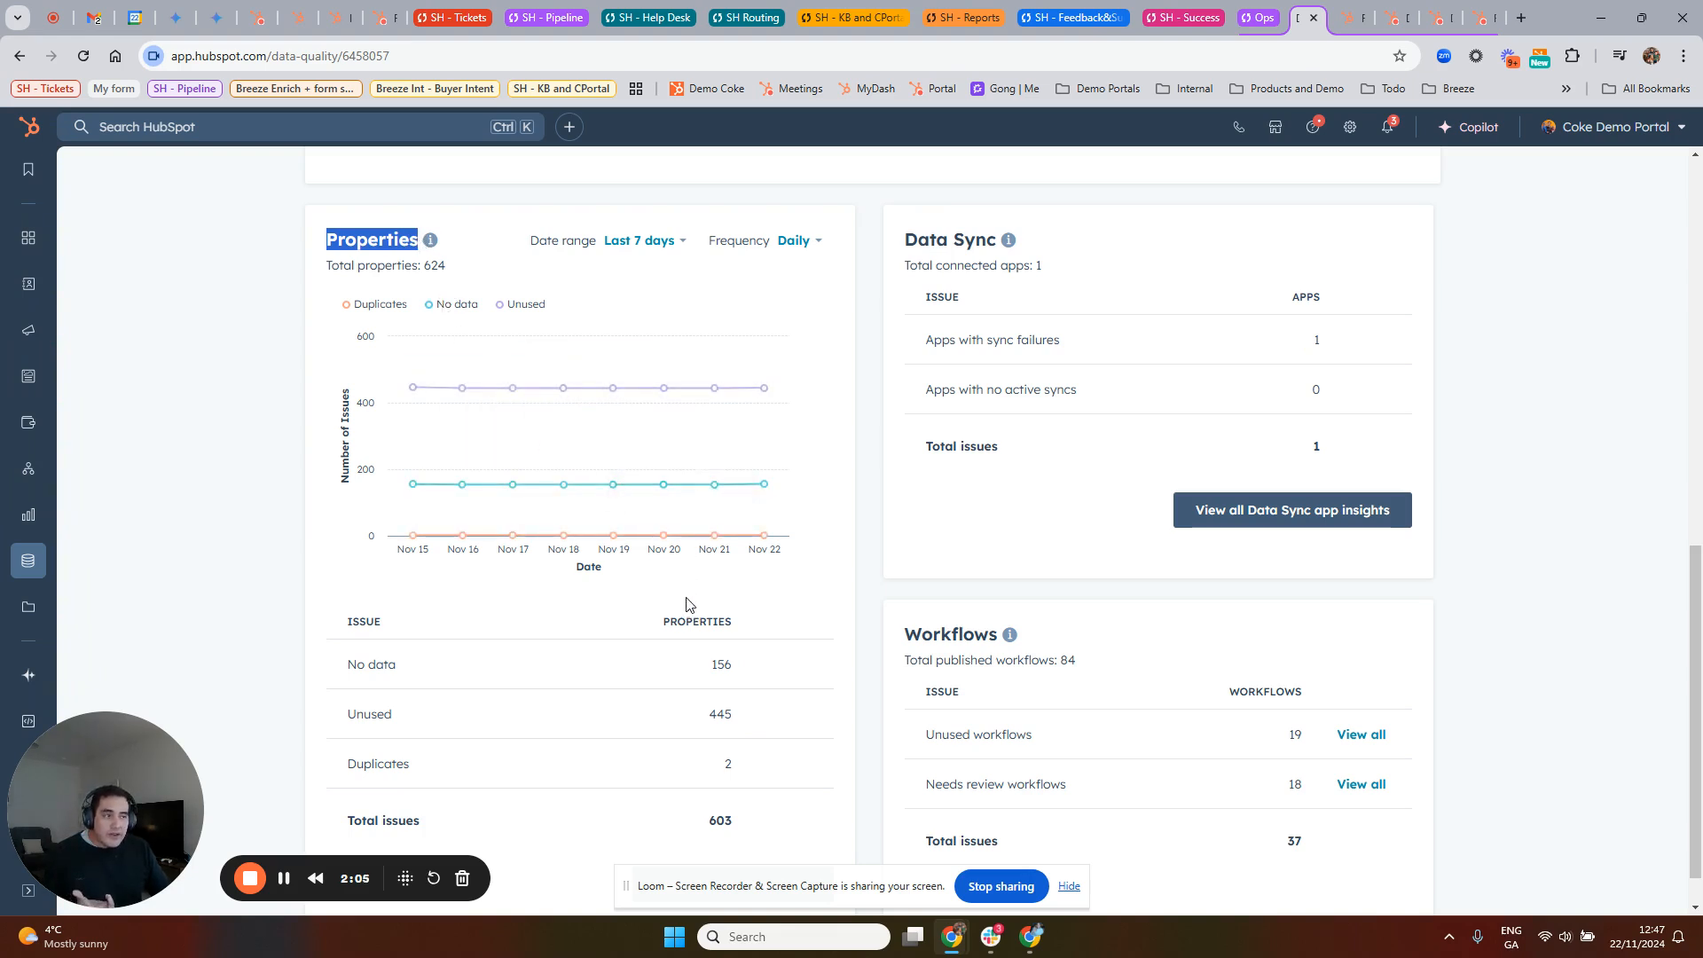
pyautogui.scroll(-1, 689, 608)
pyautogui.moveTo(710, 614); pyautogui.dragTo(792, 615)
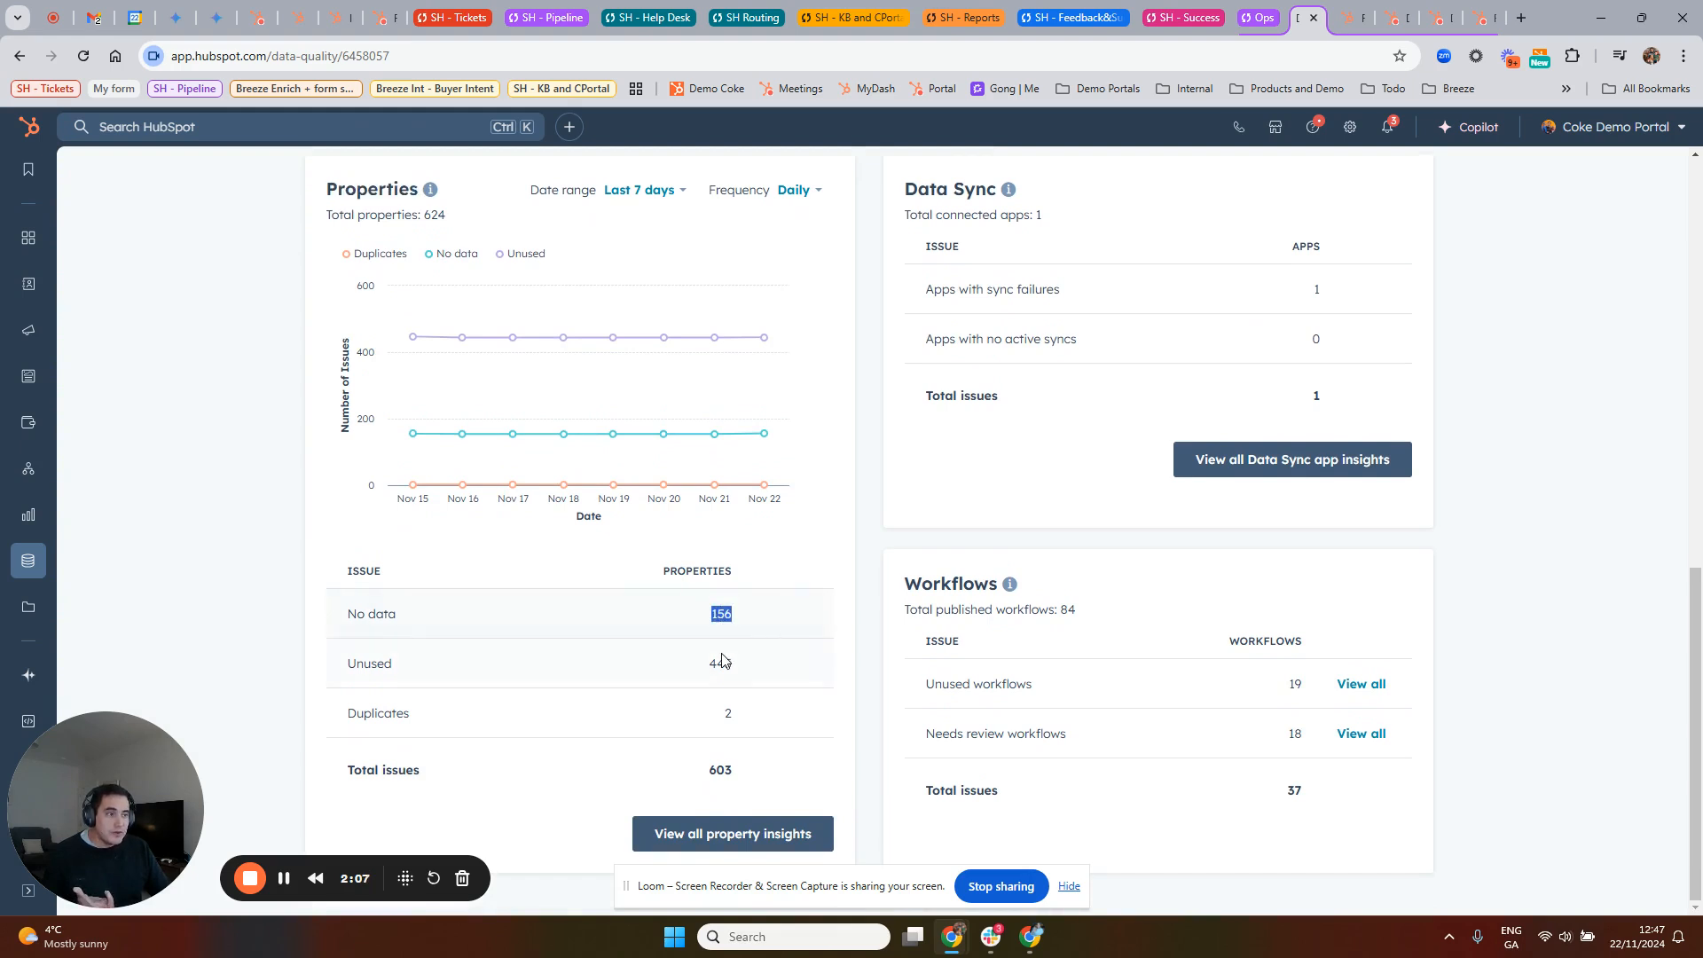
pyautogui.moveTo(709, 663); pyautogui.dragTo(768, 663)
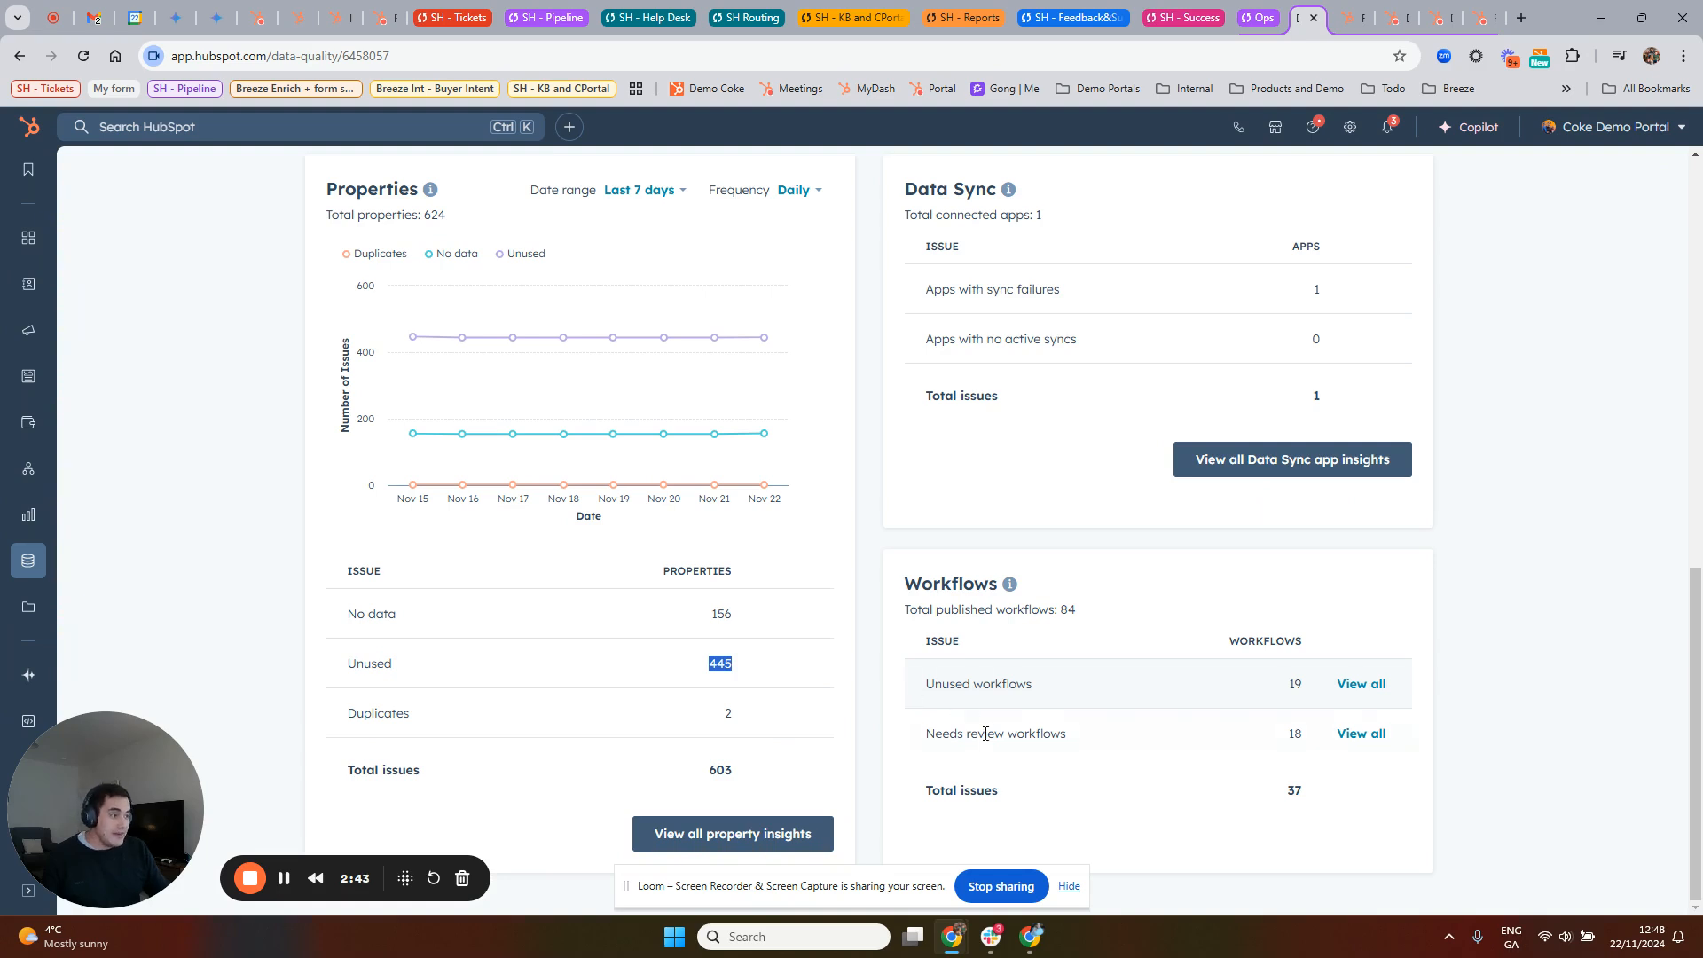
# Step: Review the unused workflows and needs review workflows in the Workflows section
pyautogui.moveTo(923, 686); pyautogui.dragTo(1052, 692)
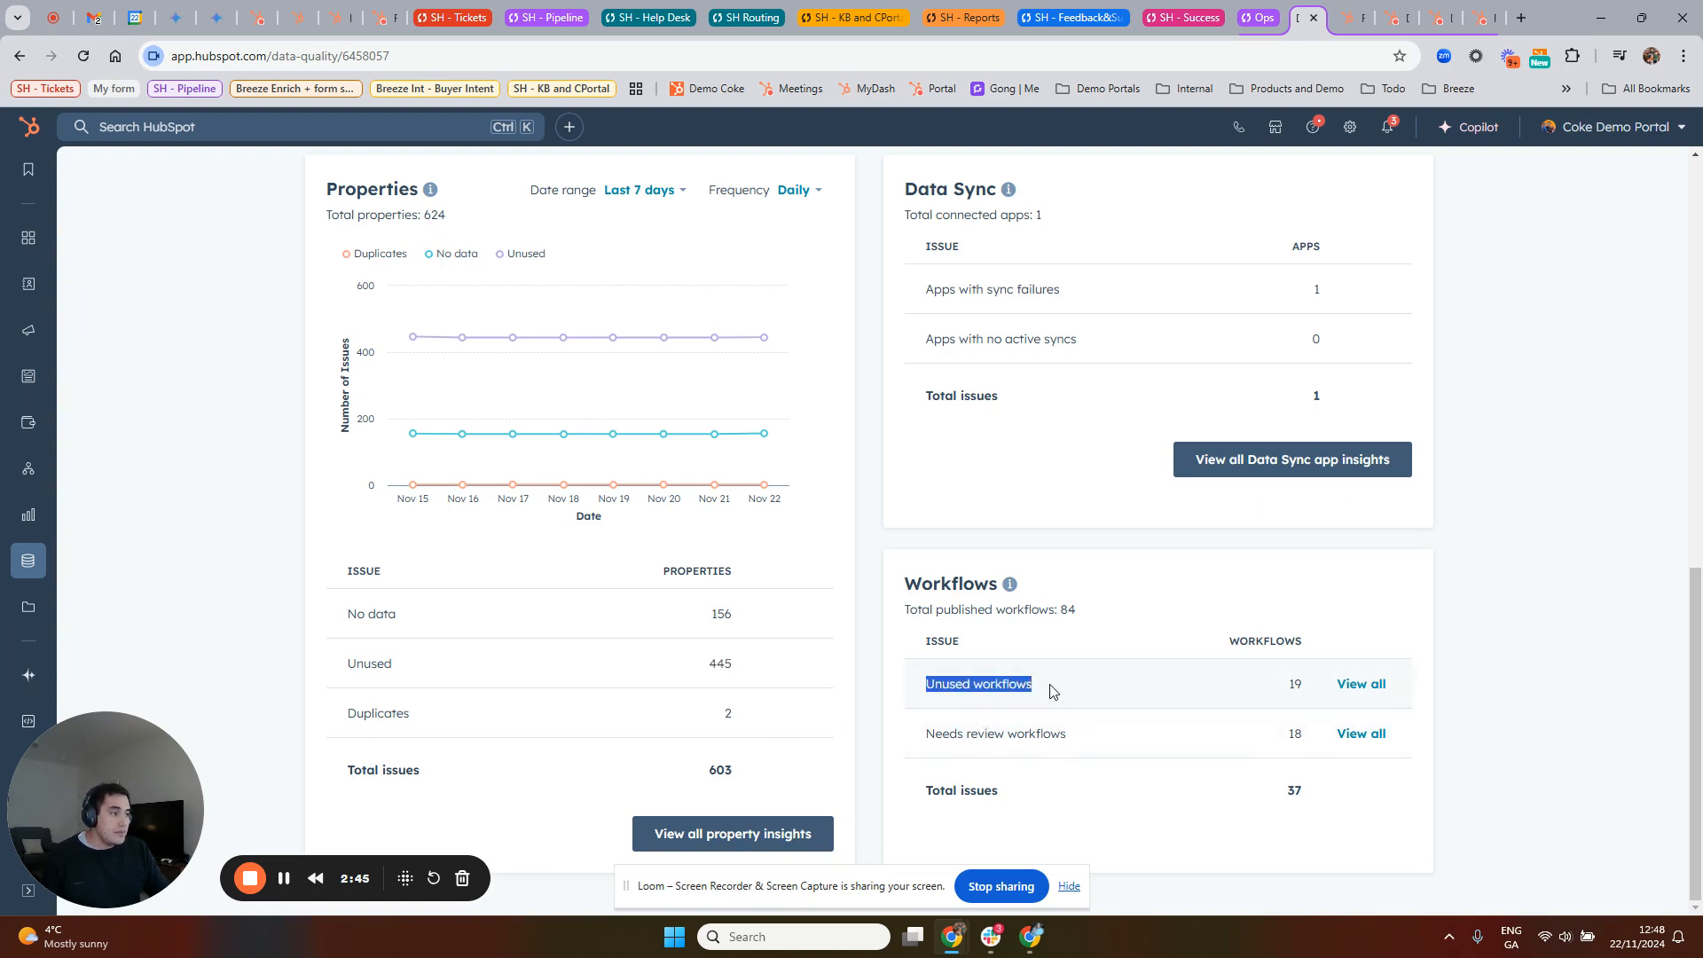
pyautogui.moveTo(1283, 690); pyautogui.dragTo(1297, 683)
pyautogui.tripleClick(978, 736)
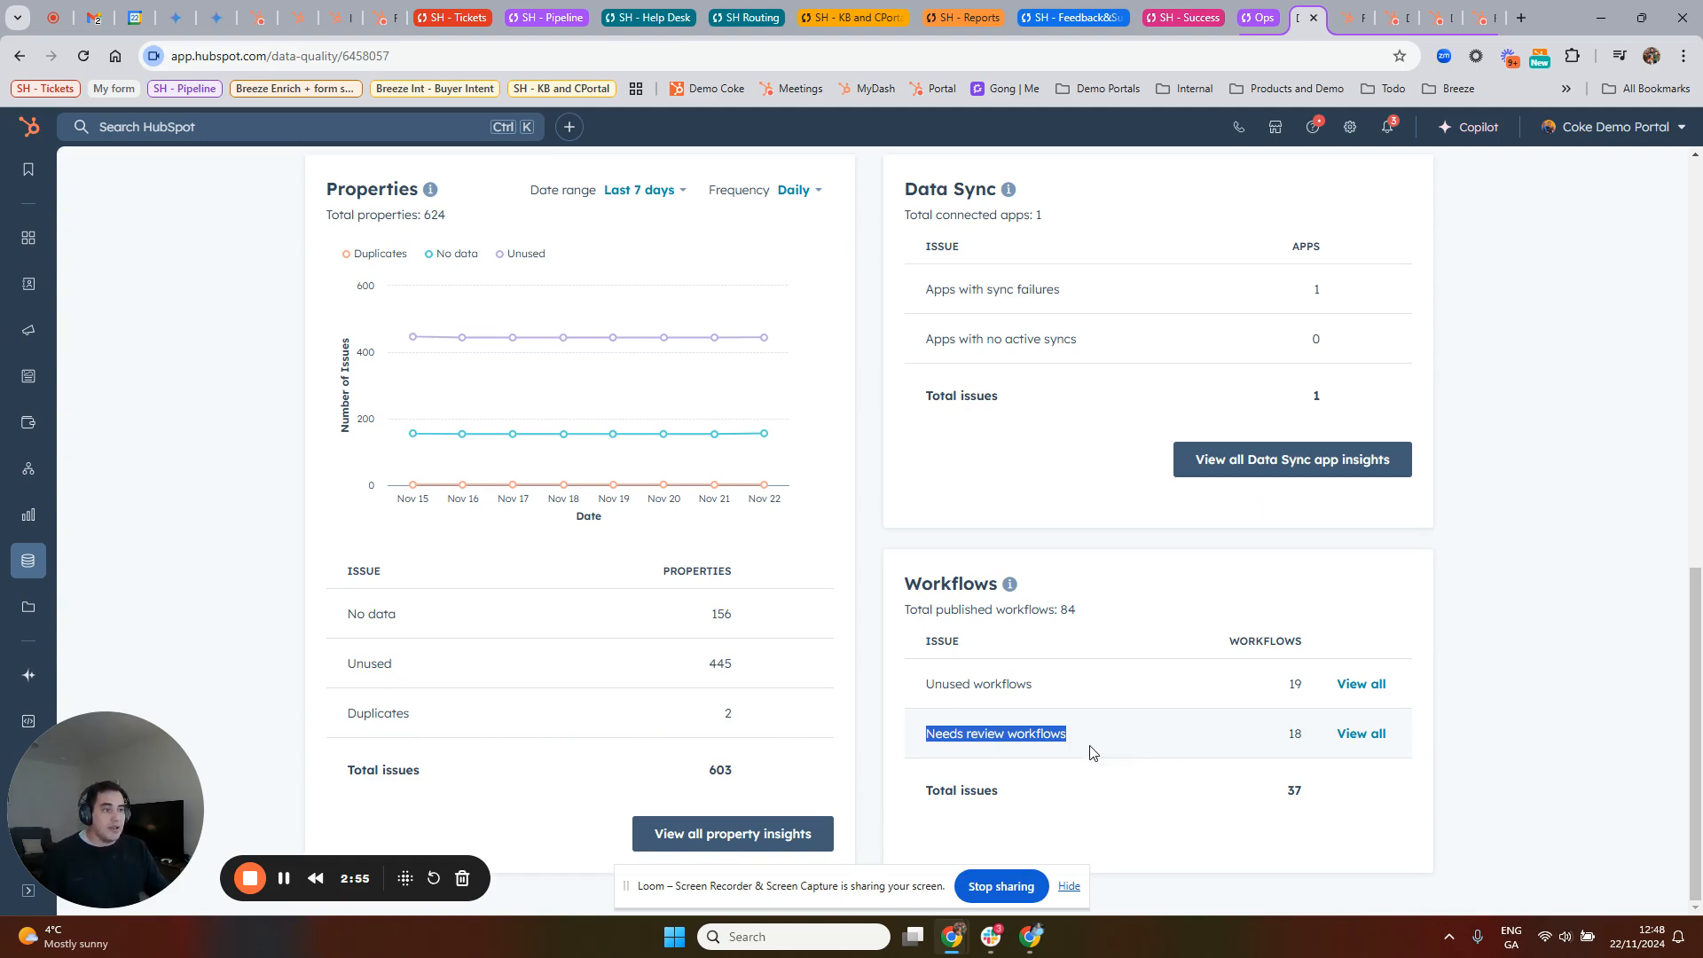
# Step: Look through the available data quality pages and open Property Insights
pyautogui.scroll(15, 1003, 755)
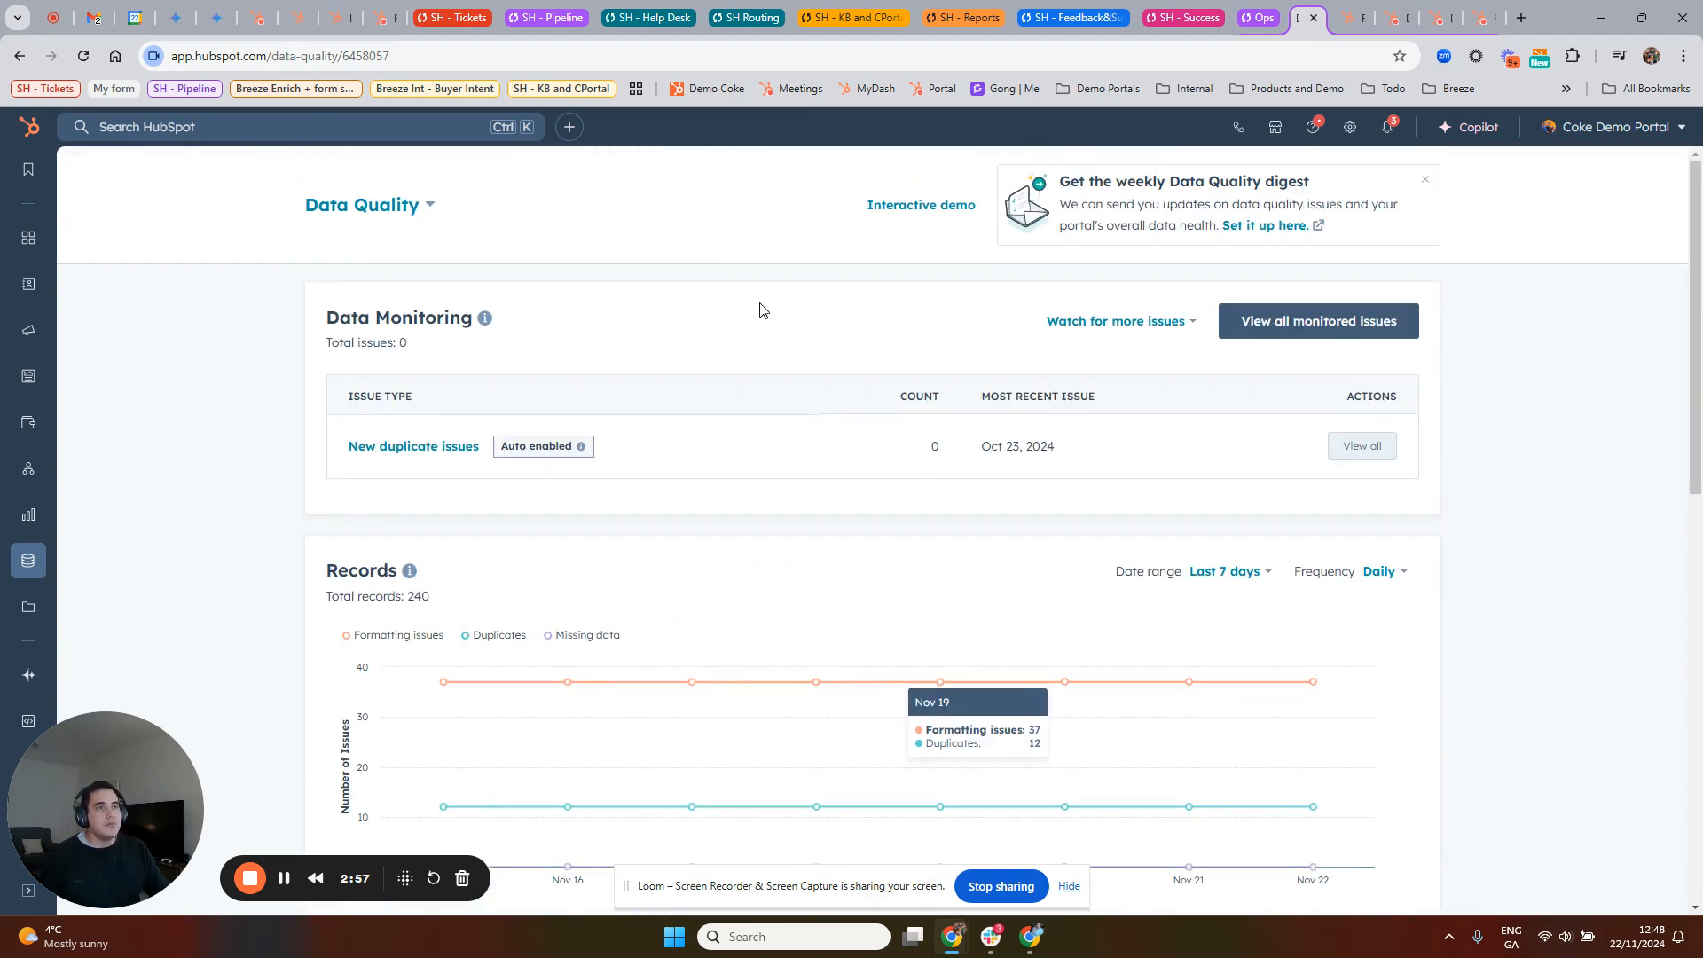
pyautogui.click(417, 206)
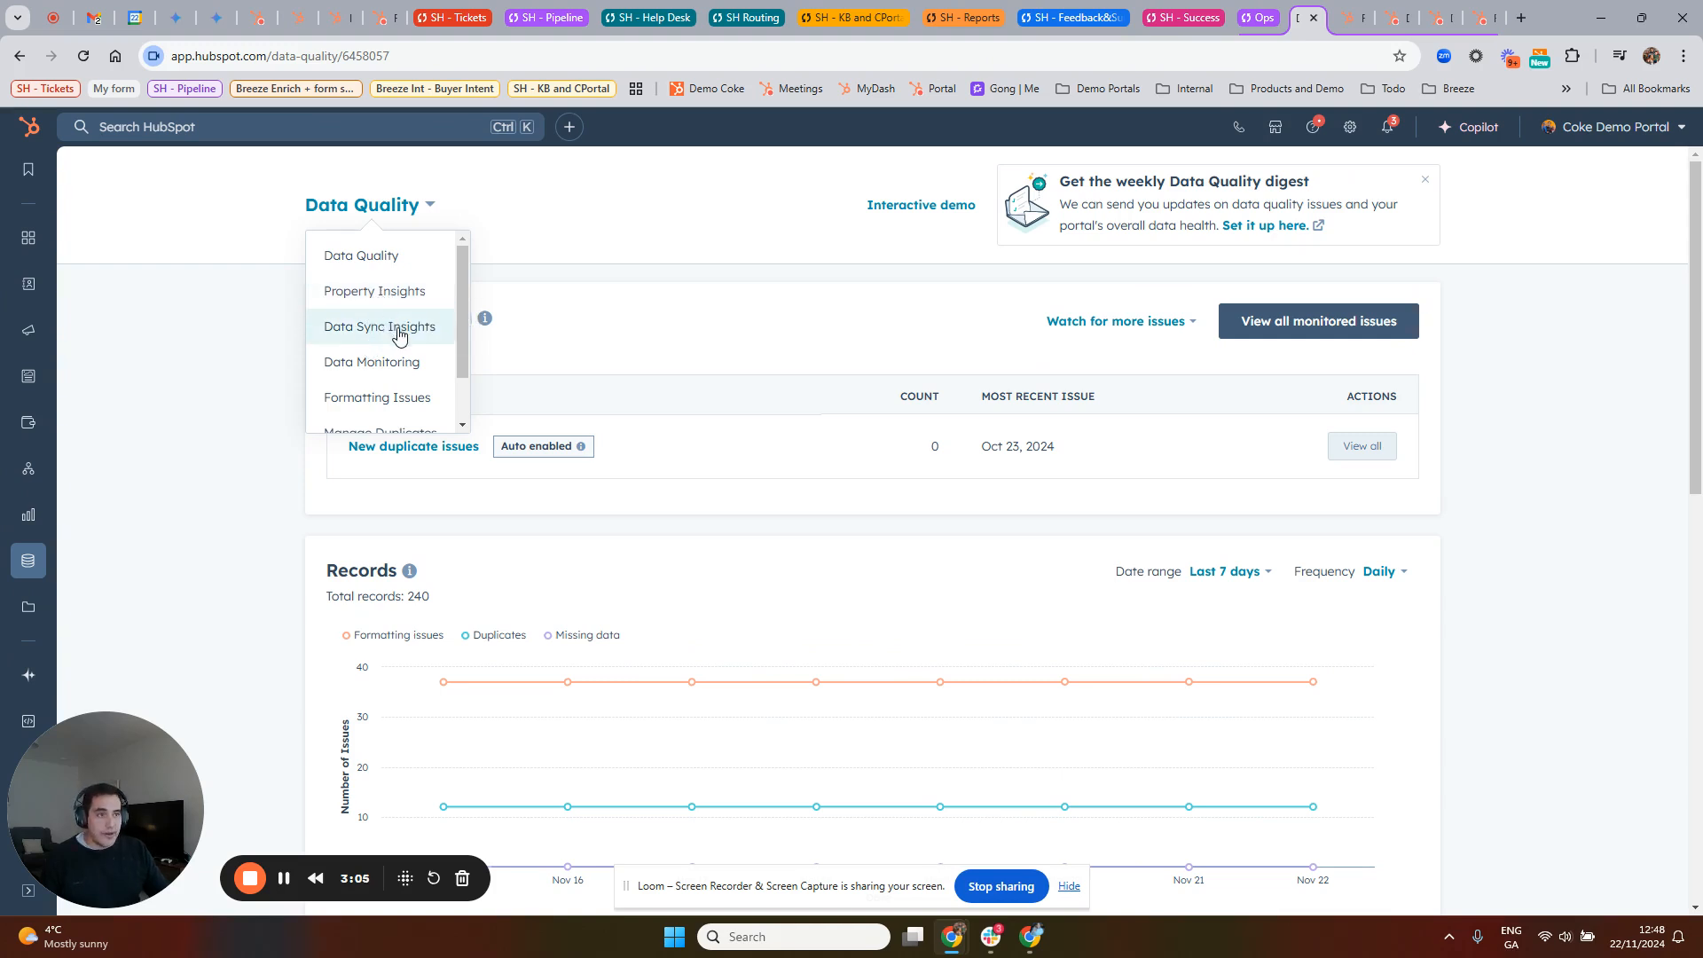
pyautogui.scroll(-1, 398, 330)
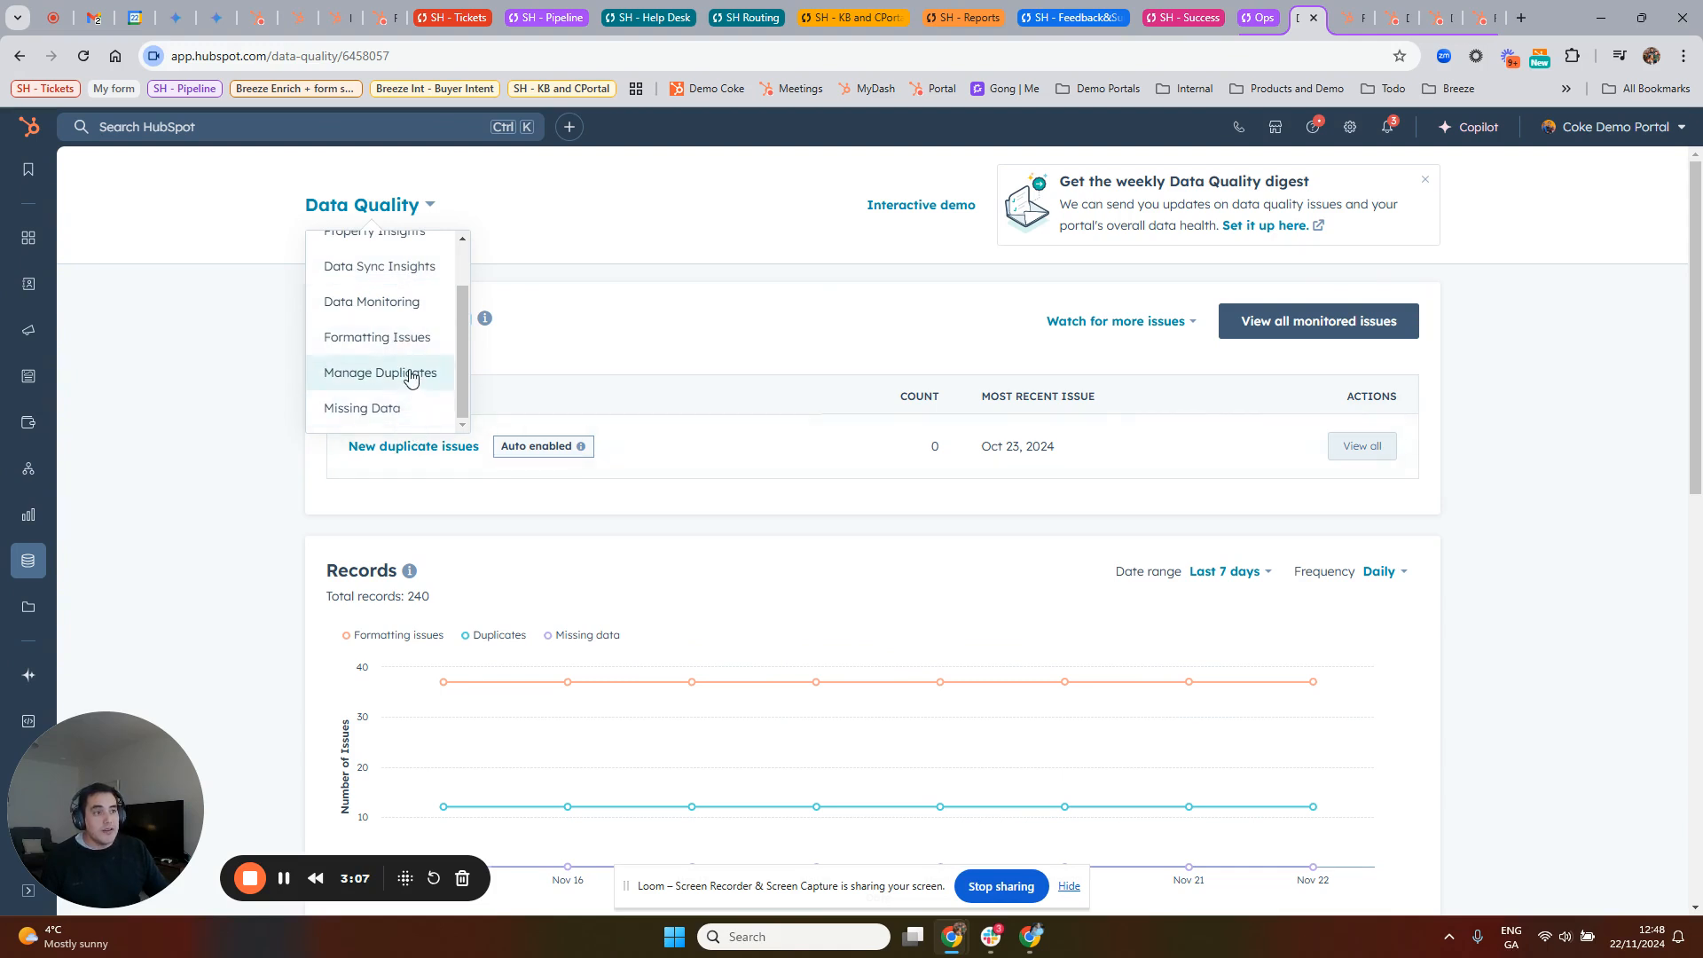
pyautogui.scroll(1, 411, 369)
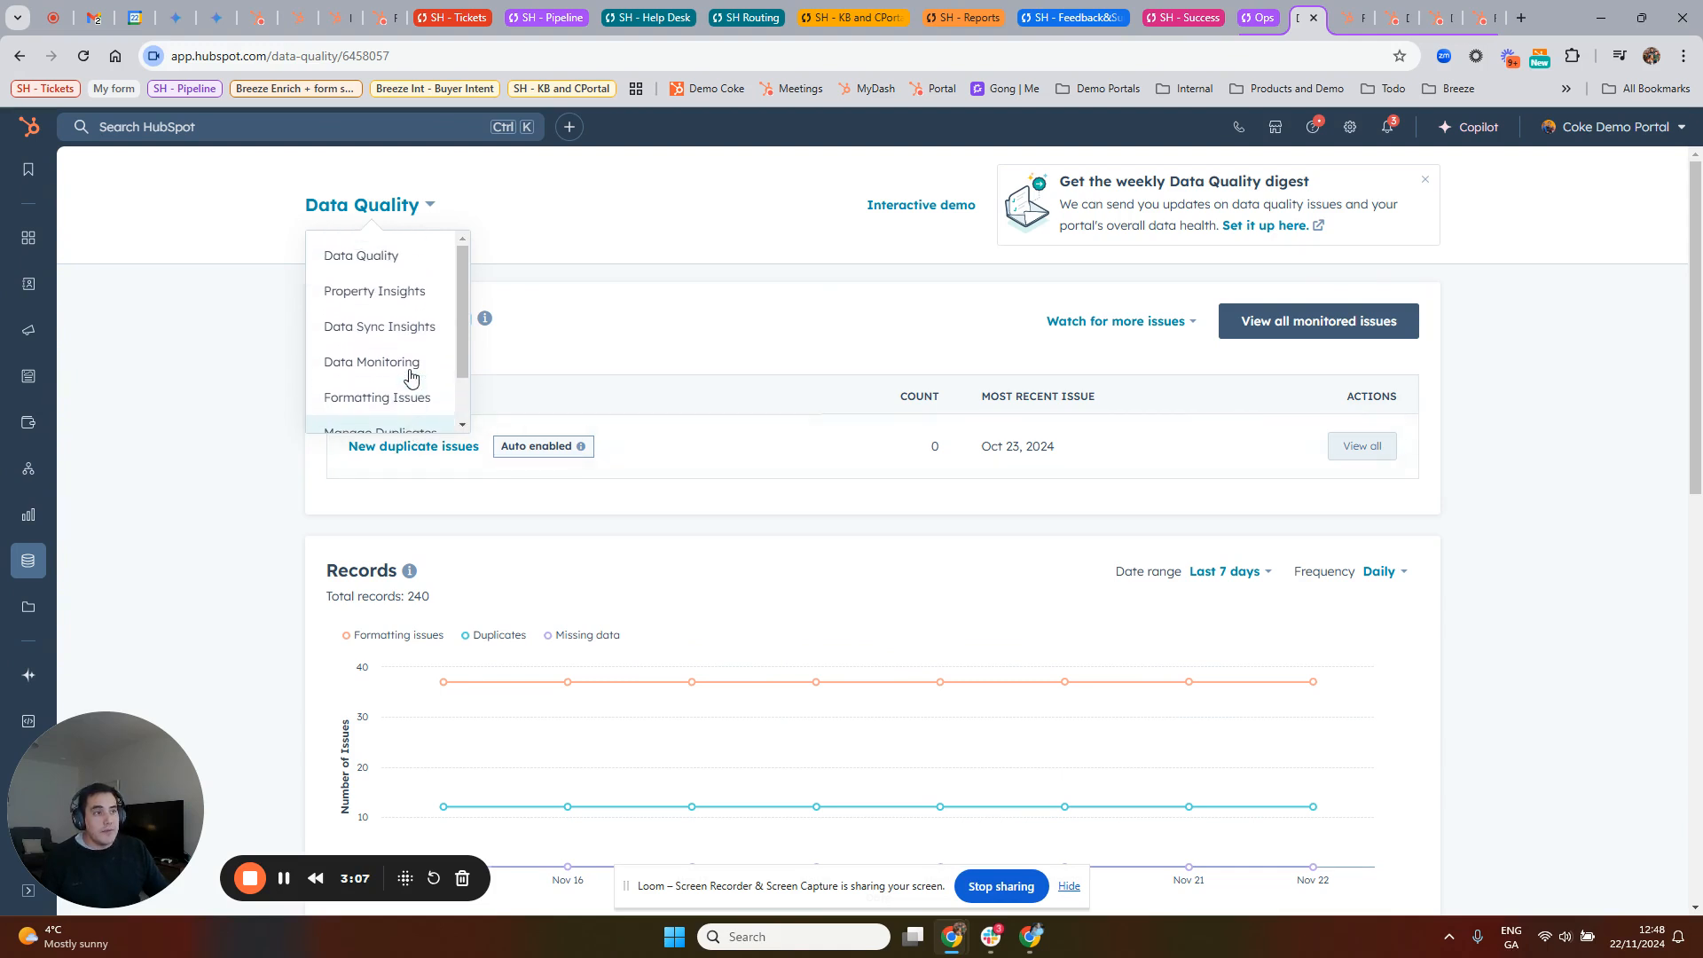
pyautogui.click(406, 297)
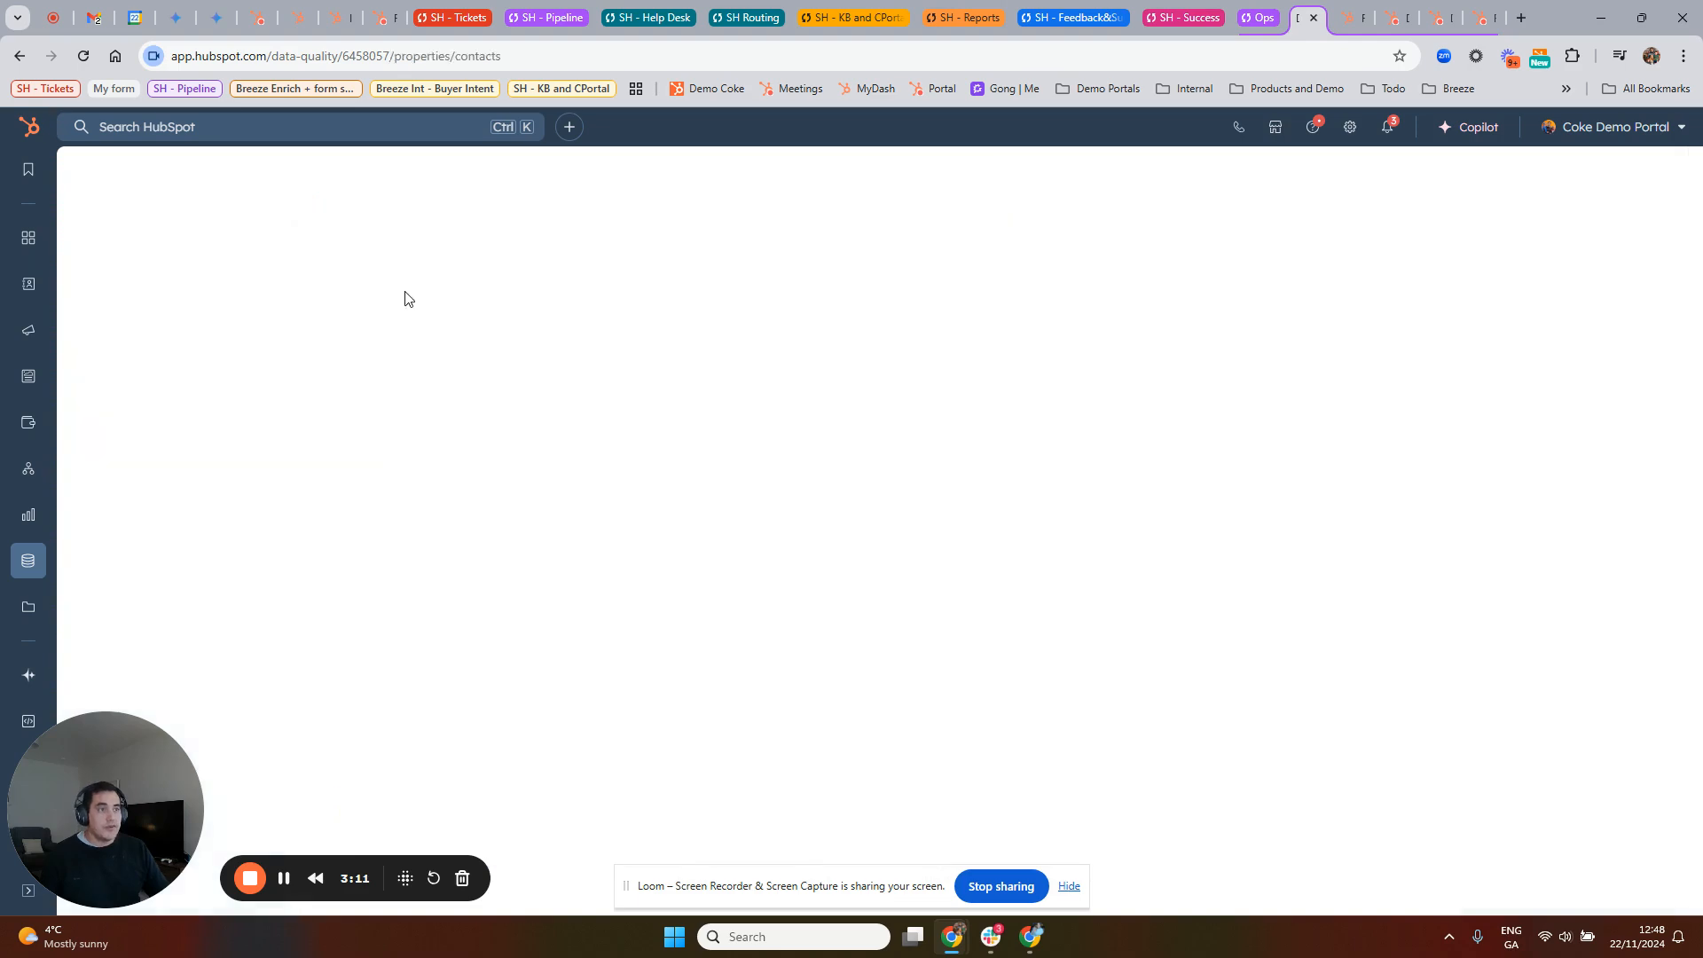
# Step: Review the property issue totals and the list of contact properties to review
pyautogui.scroll(-1, 1098, 405)
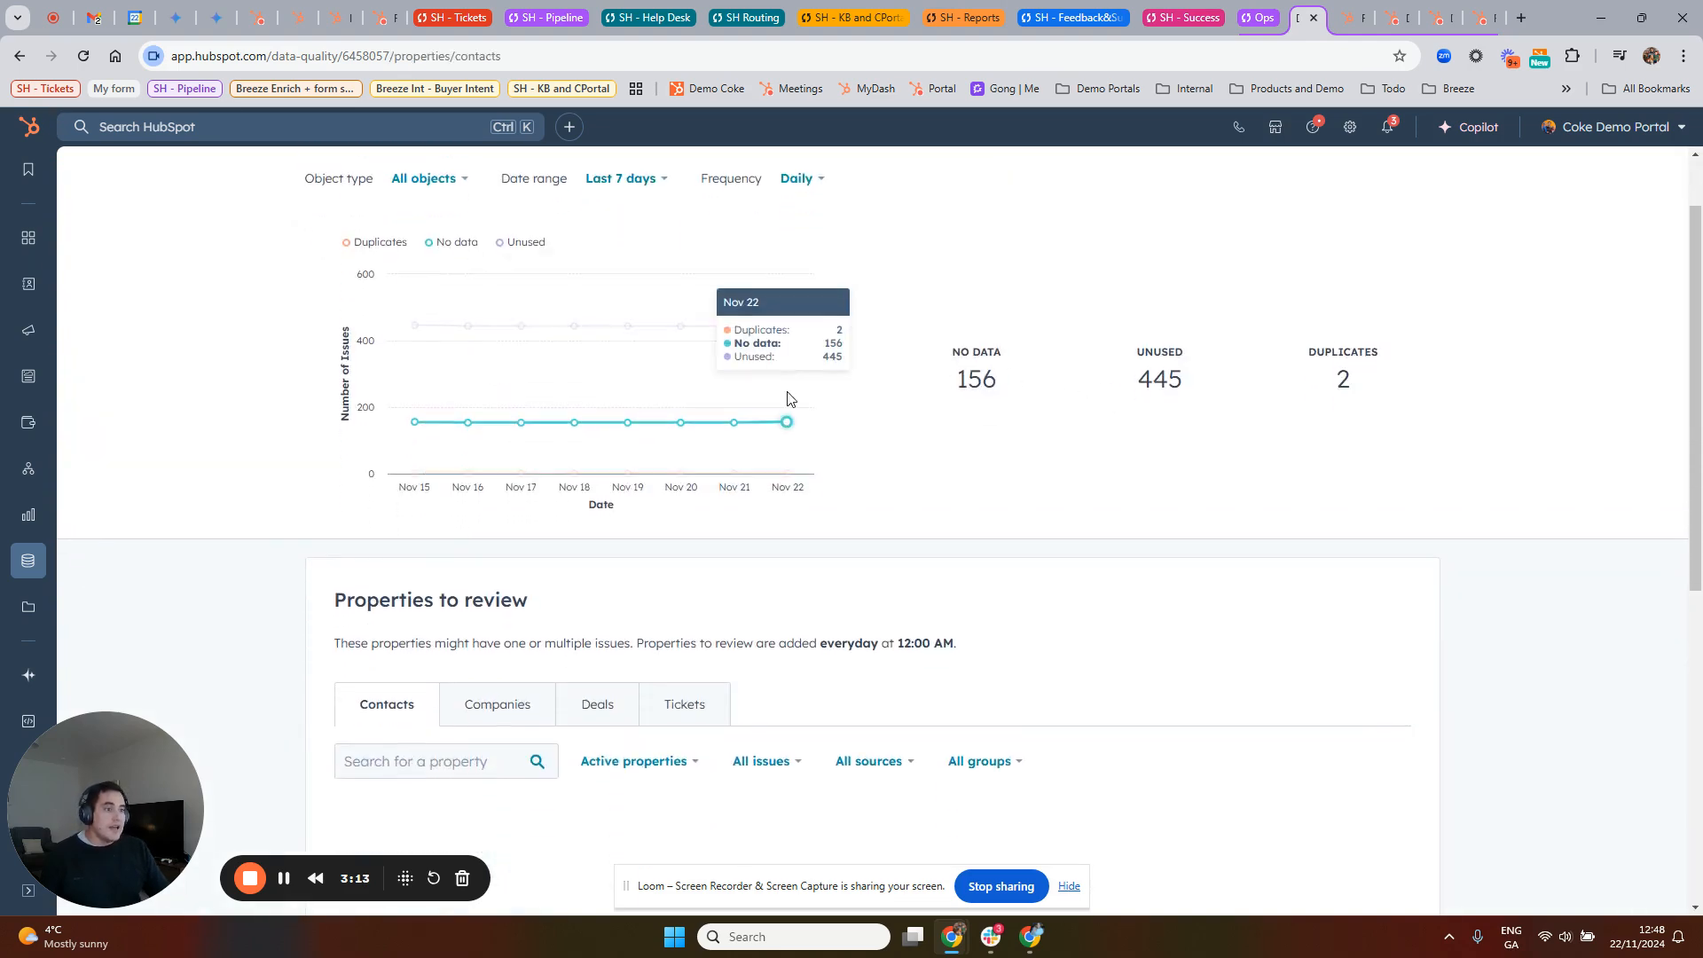
pyautogui.scroll(-3, 1083, 372)
pyautogui.scroll(1, 1086, 337)
pyautogui.scroll(2, 1089, 308)
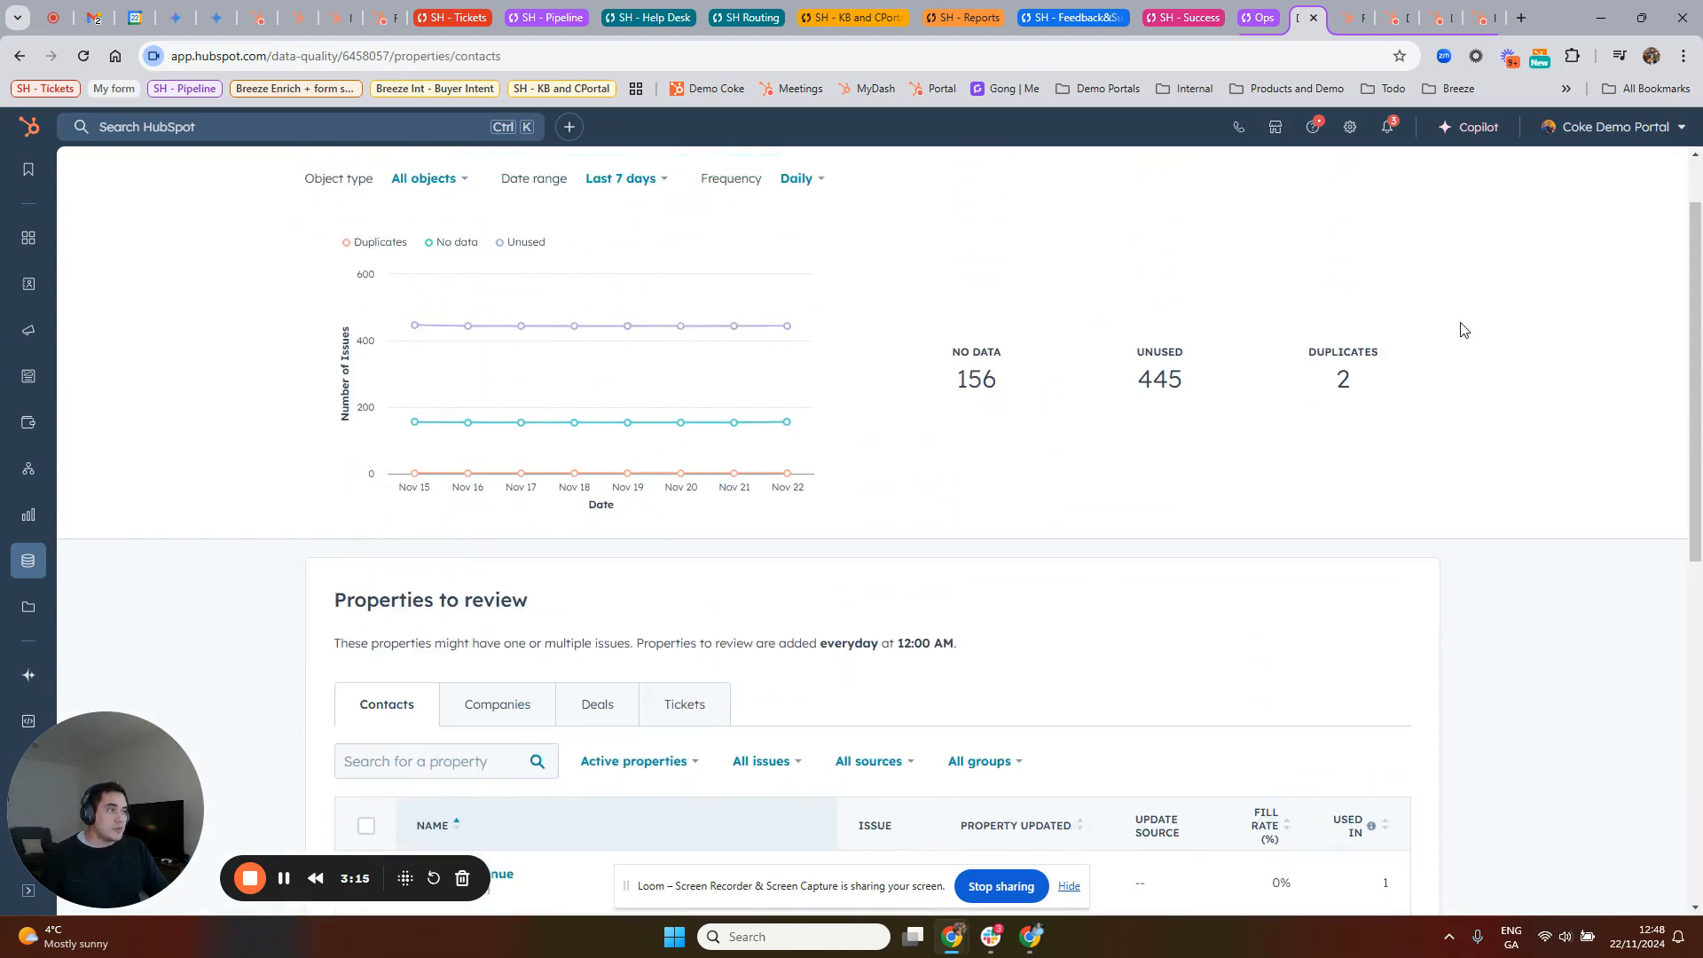
pyautogui.scroll(-5, 998, 377)
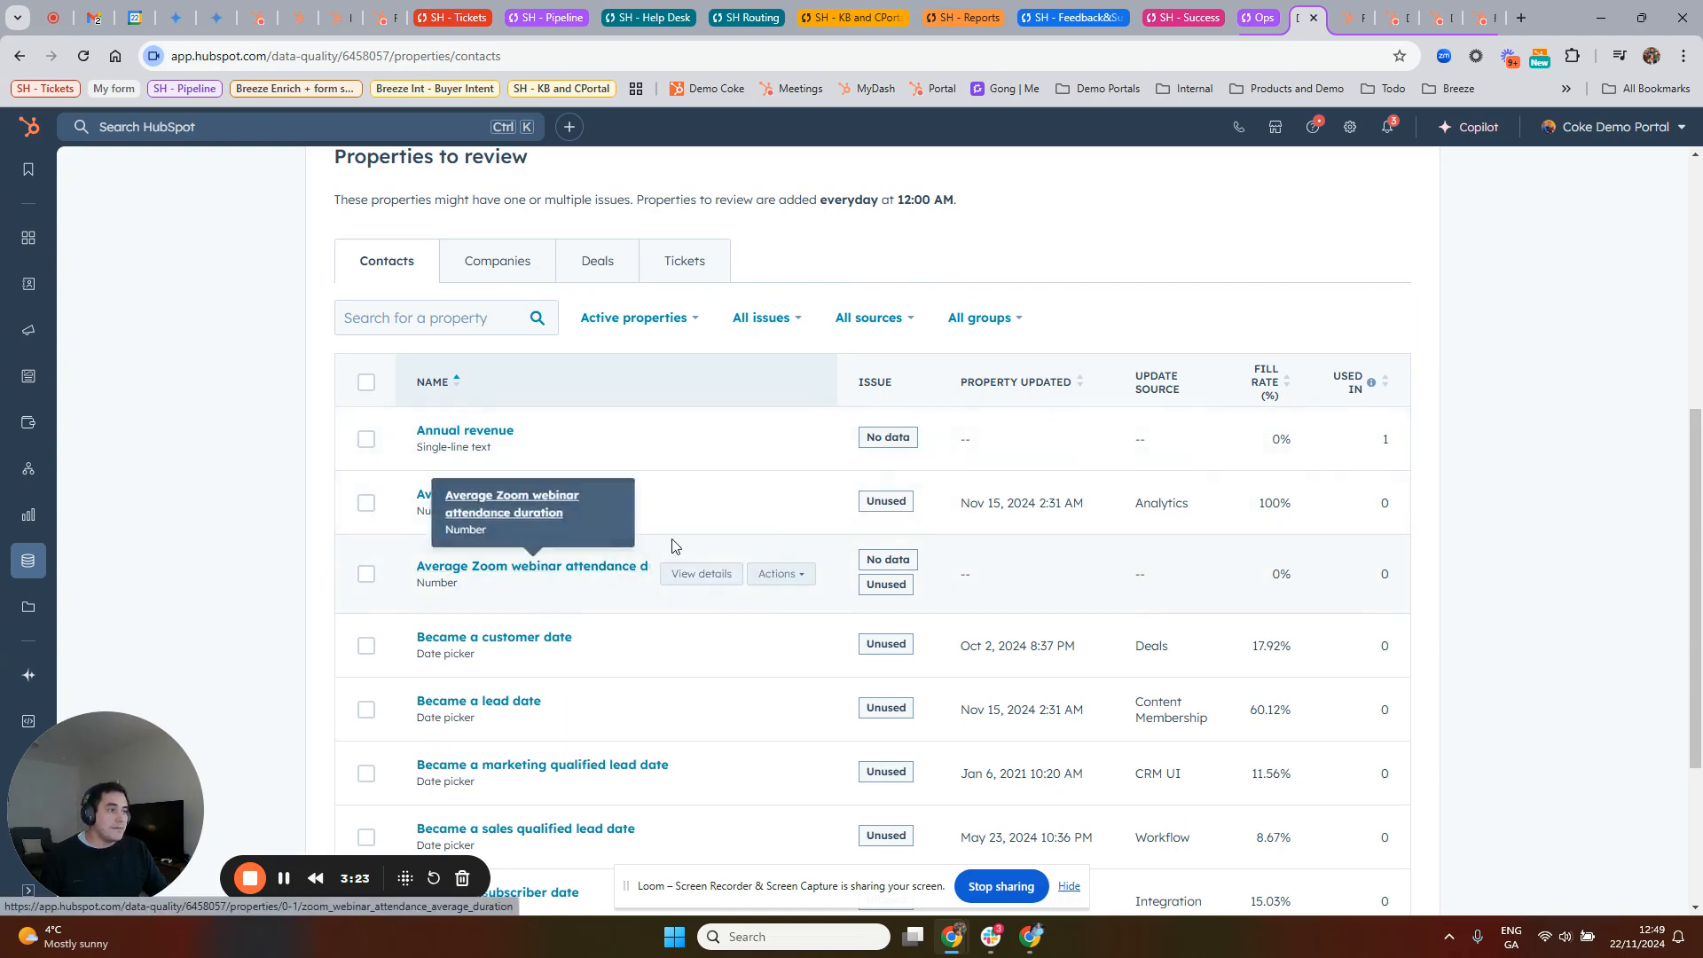
# Step: Switch from Property Insights to the Data Sync Insights page
pyautogui.scroll(6, 719, 550)
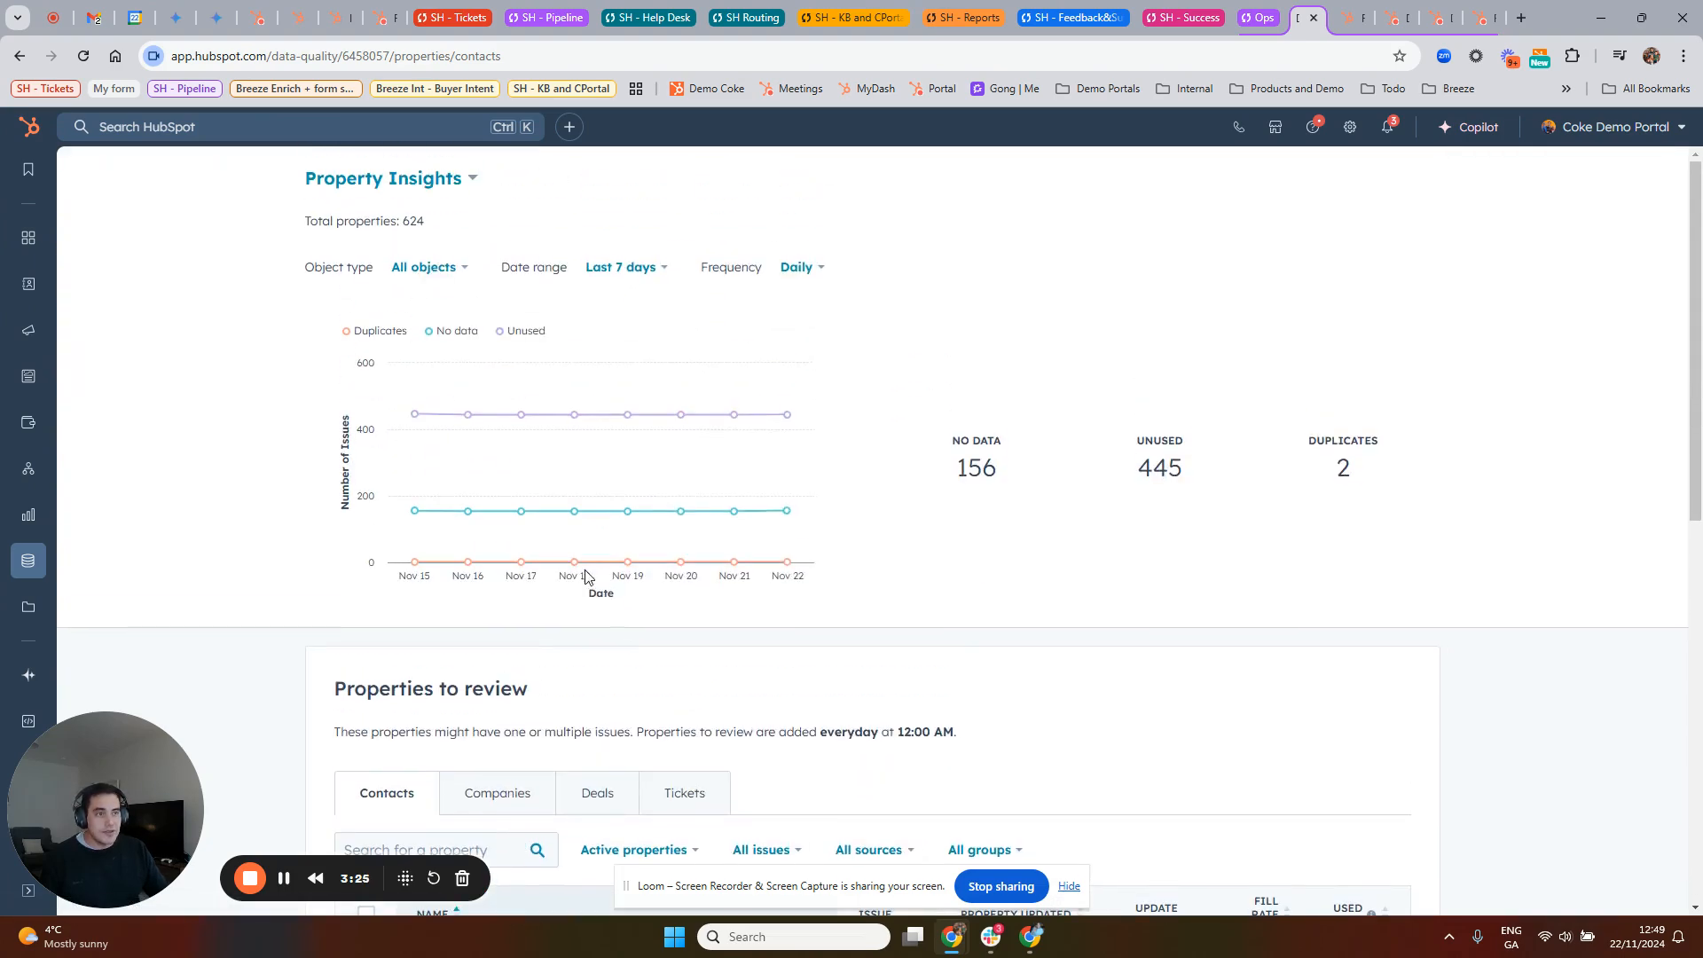
pyautogui.click(418, 183)
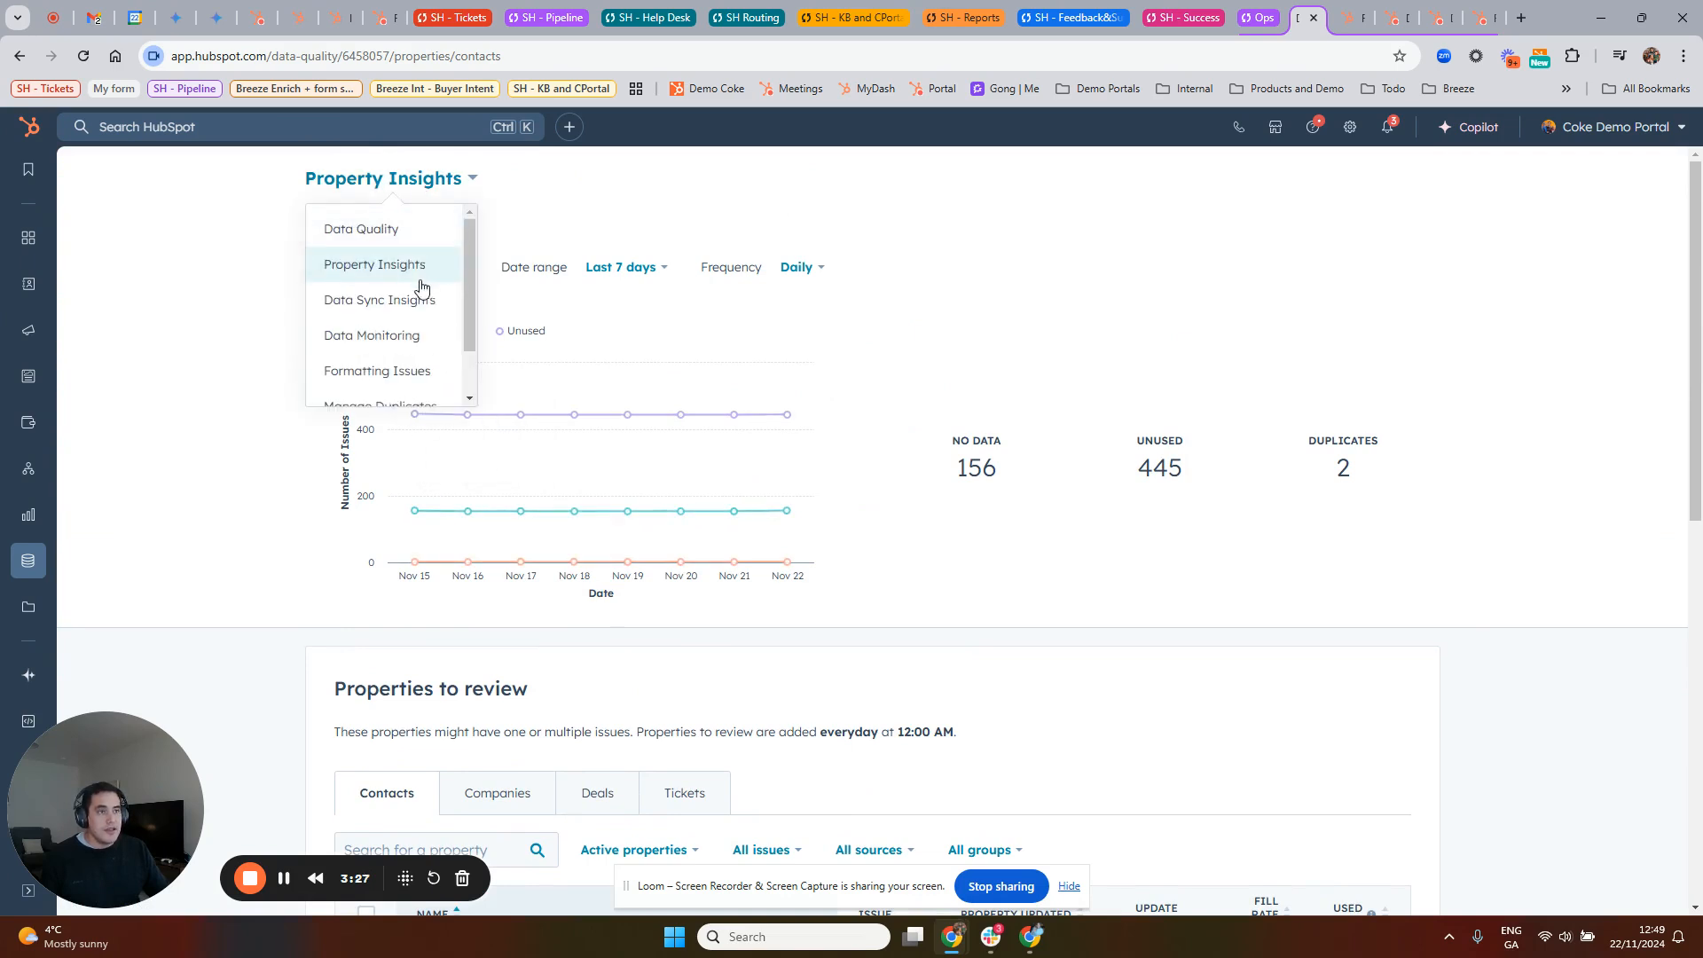
pyautogui.click(396, 306)
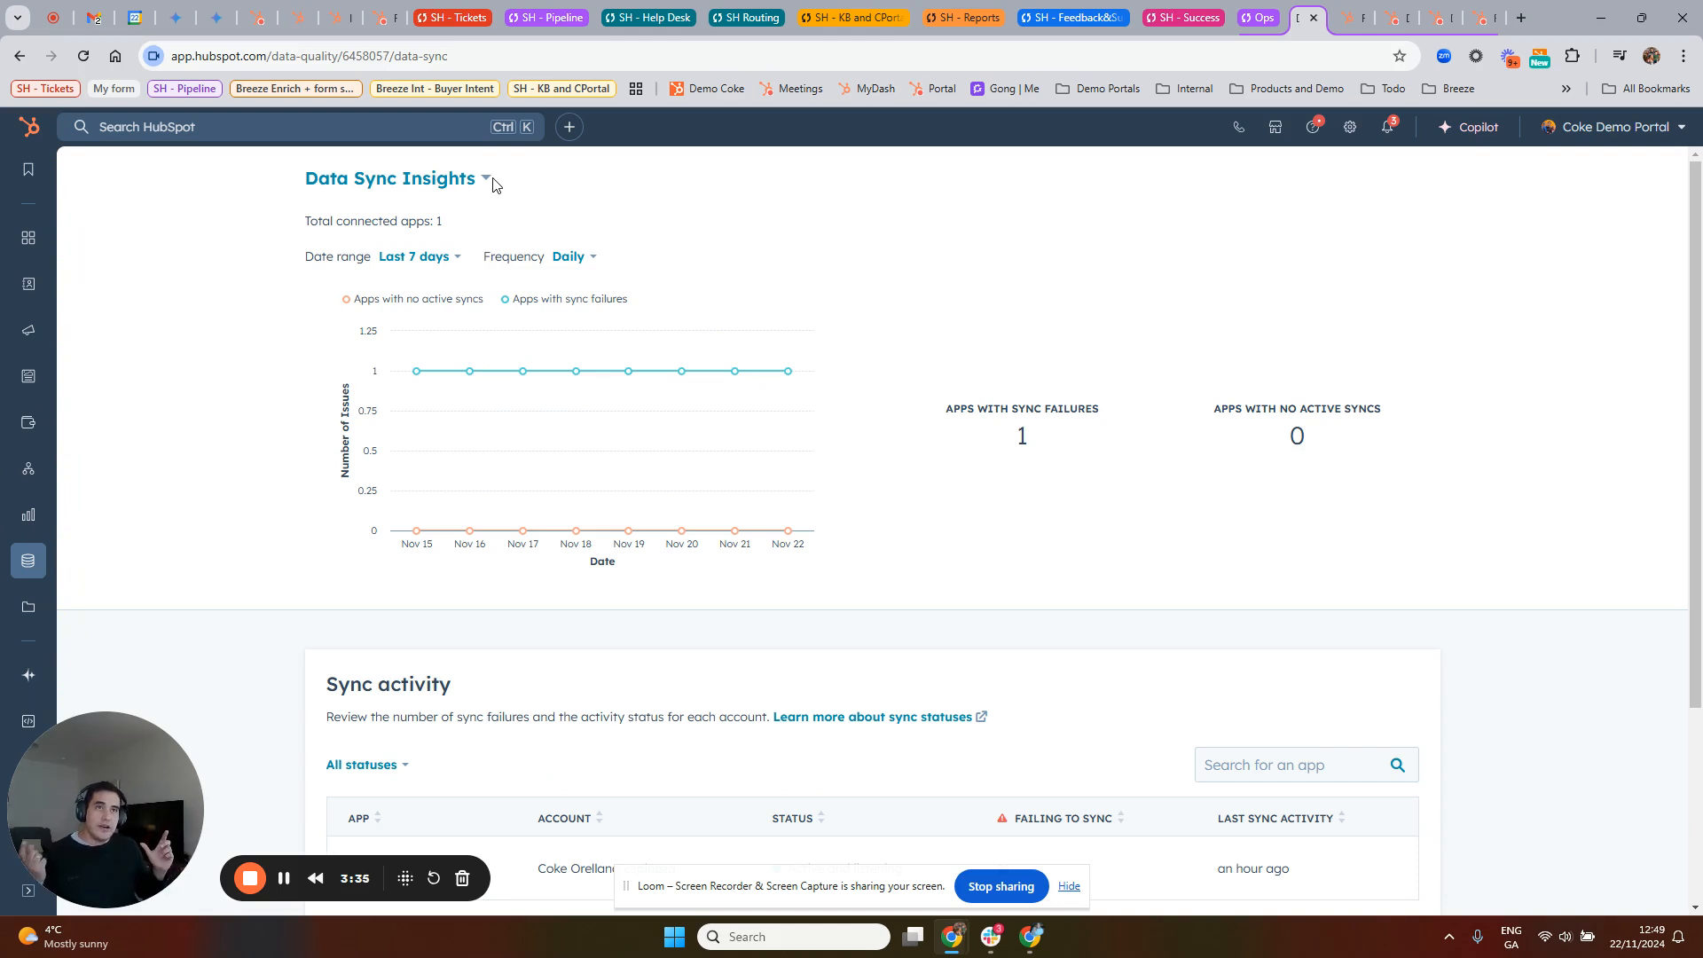
# Step: Open the App Marketplace in a new browser tab and switch to it
pyautogui.click(1289, 130)
pyautogui.middleClick(1241, 221)
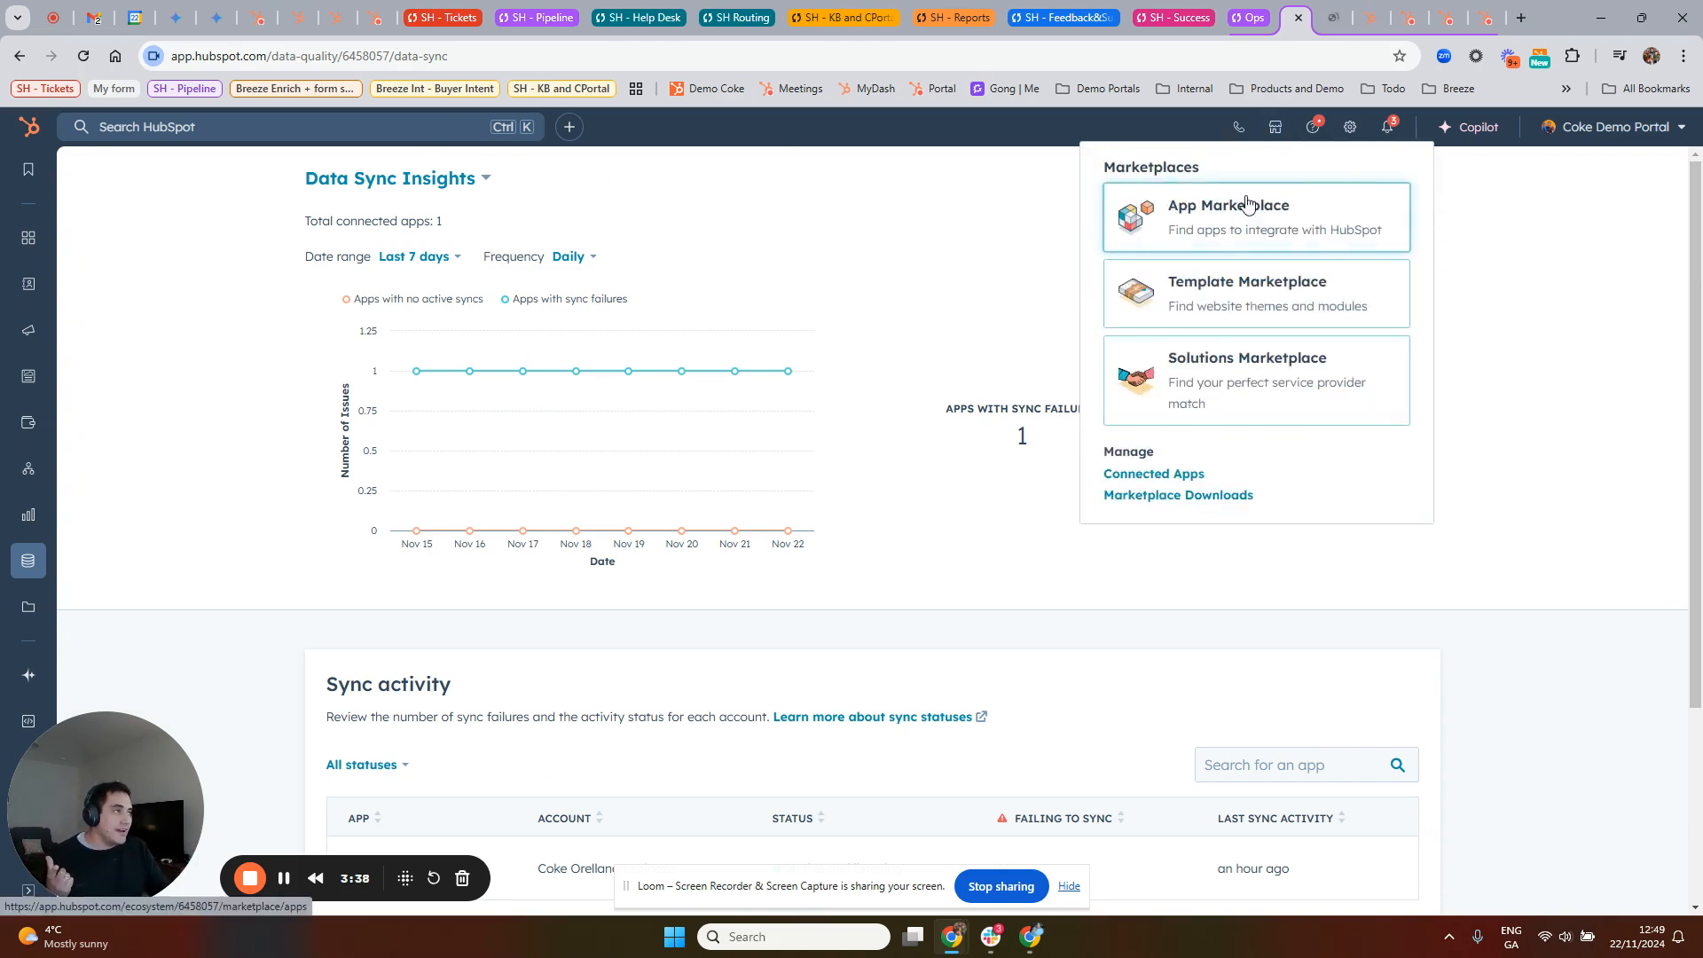
pyautogui.click(1326, 19)
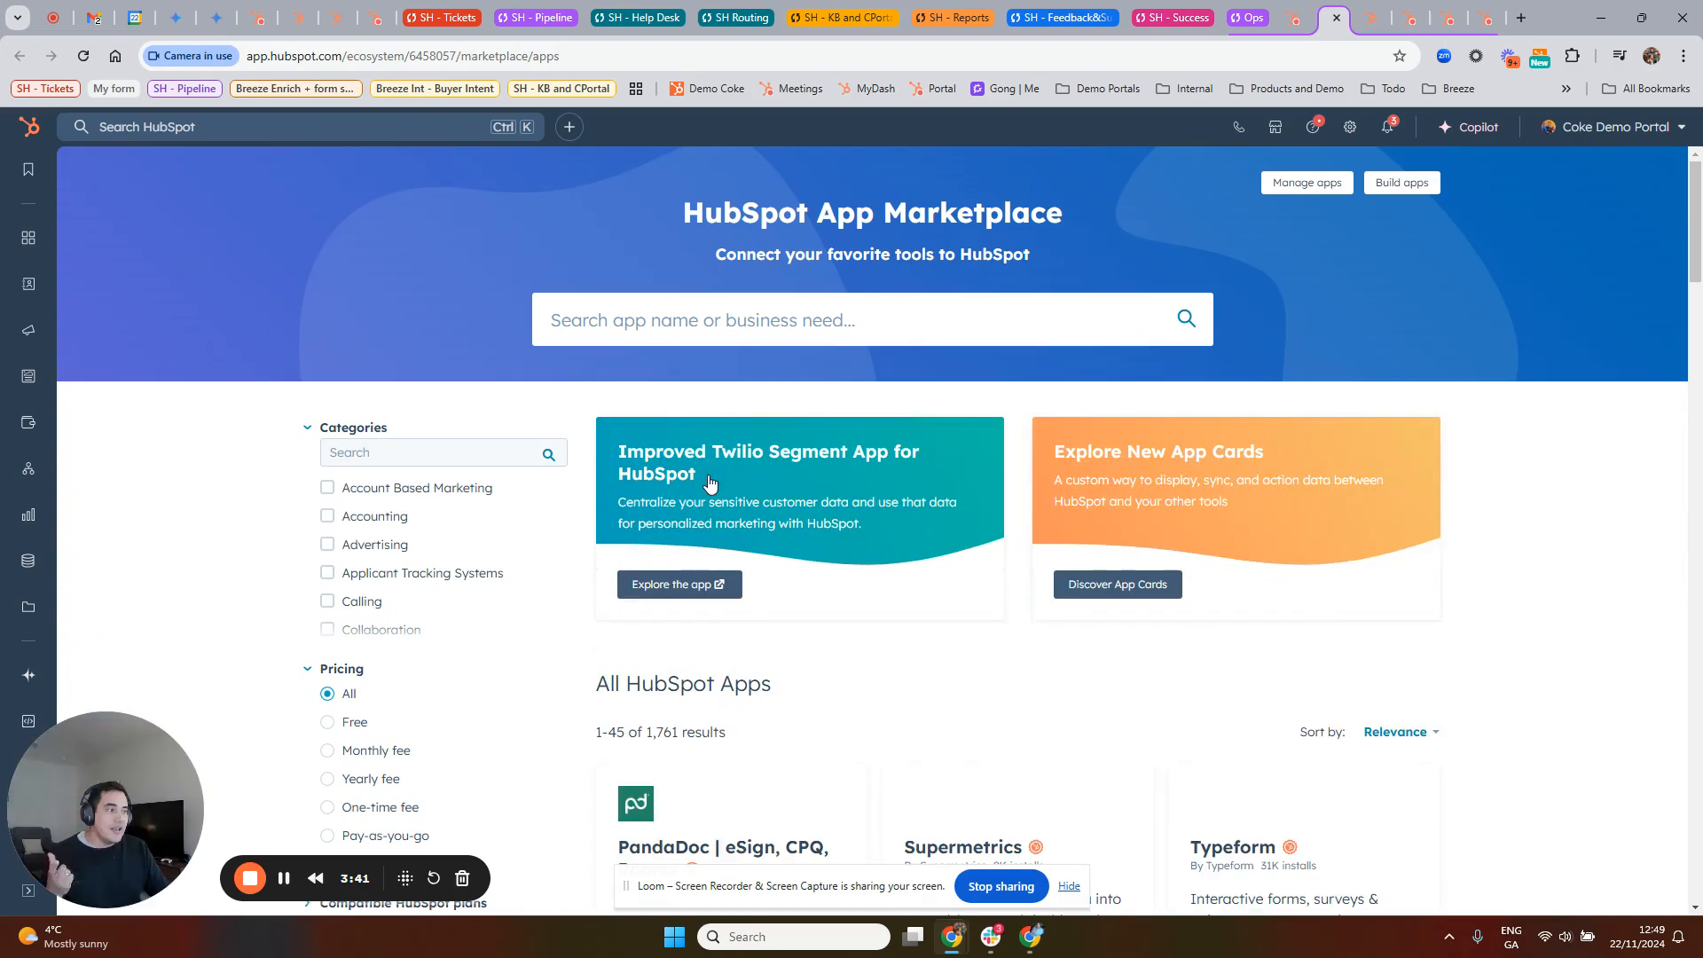
# Step: Browse the App Marketplace's category filters, the number of available apps and the app listings
pyautogui.scroll(-4, 674, 453)
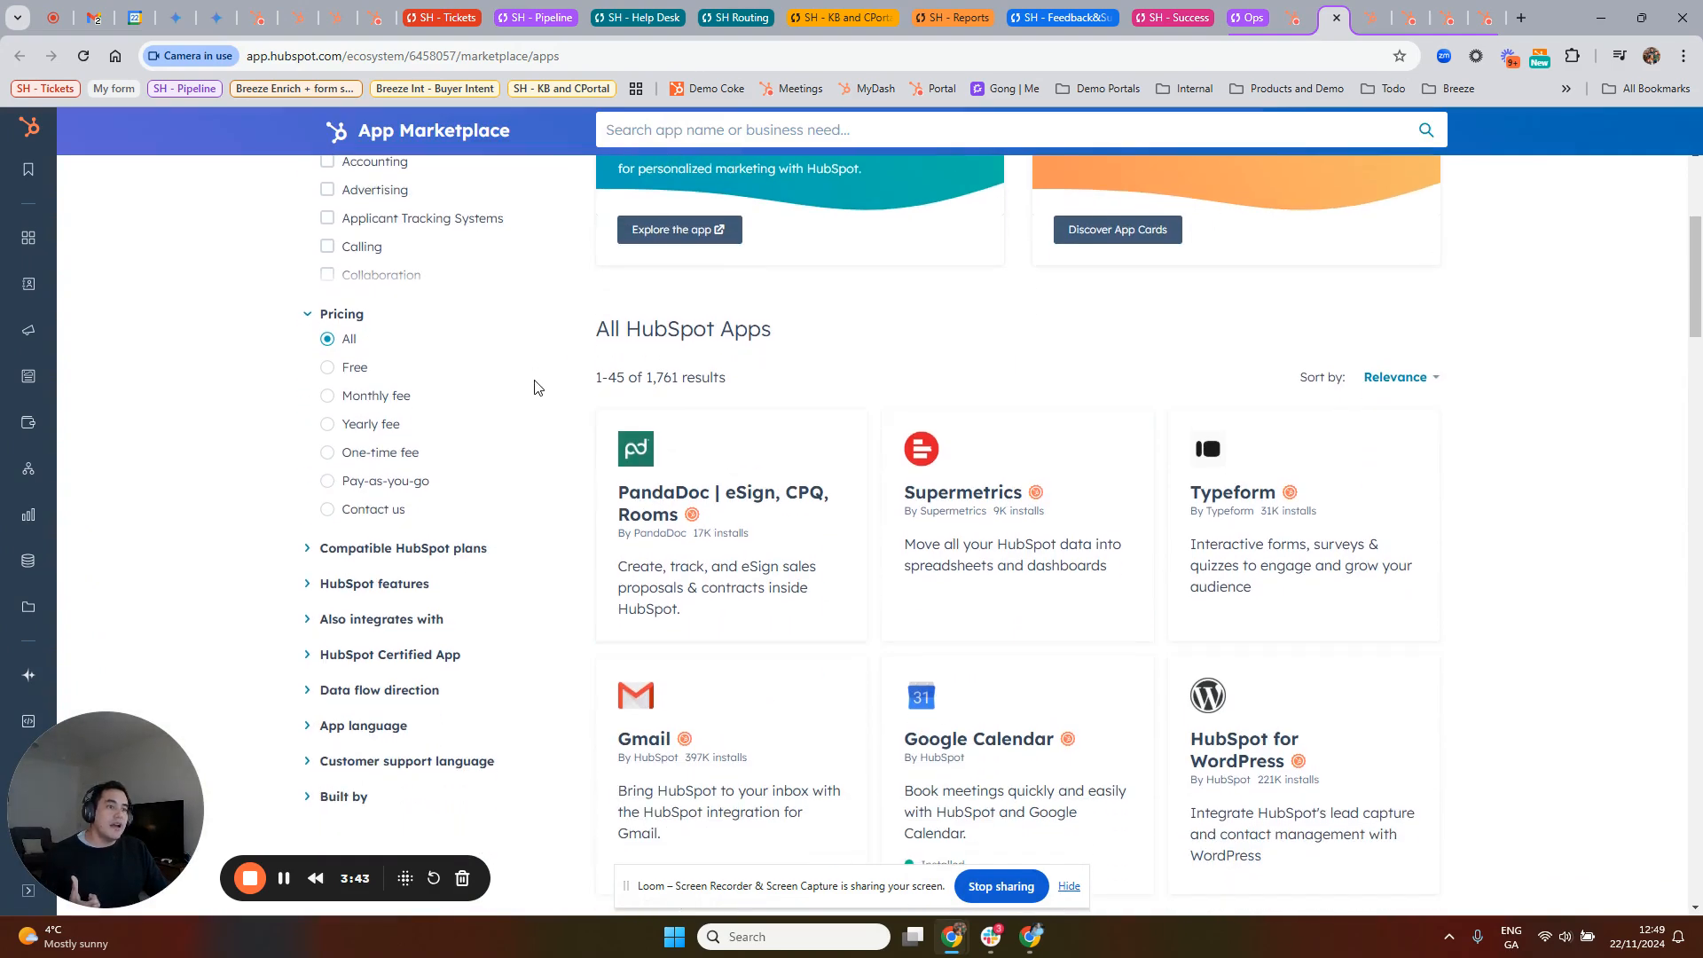
pyautogui.scroll(4, 535, 391)
pyautogui.scroll(-1, 471, 606)
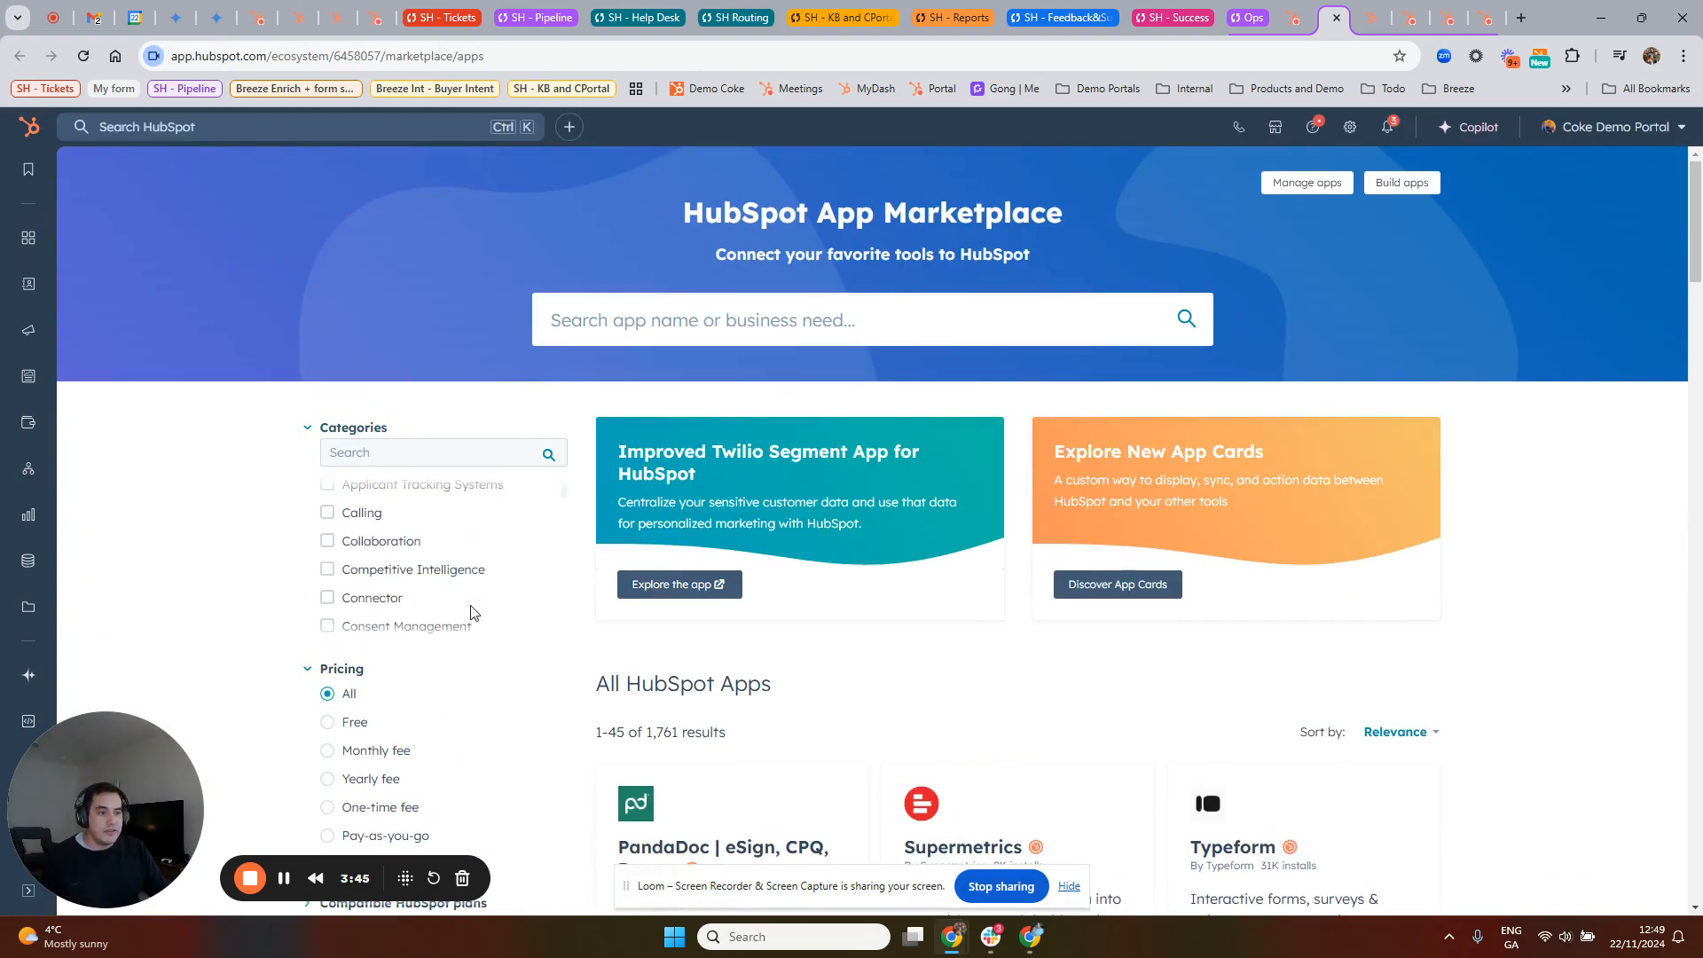
pyautogui.scroll(-2, 1056, 594)
pyautogui.doubleClick(664, 555)
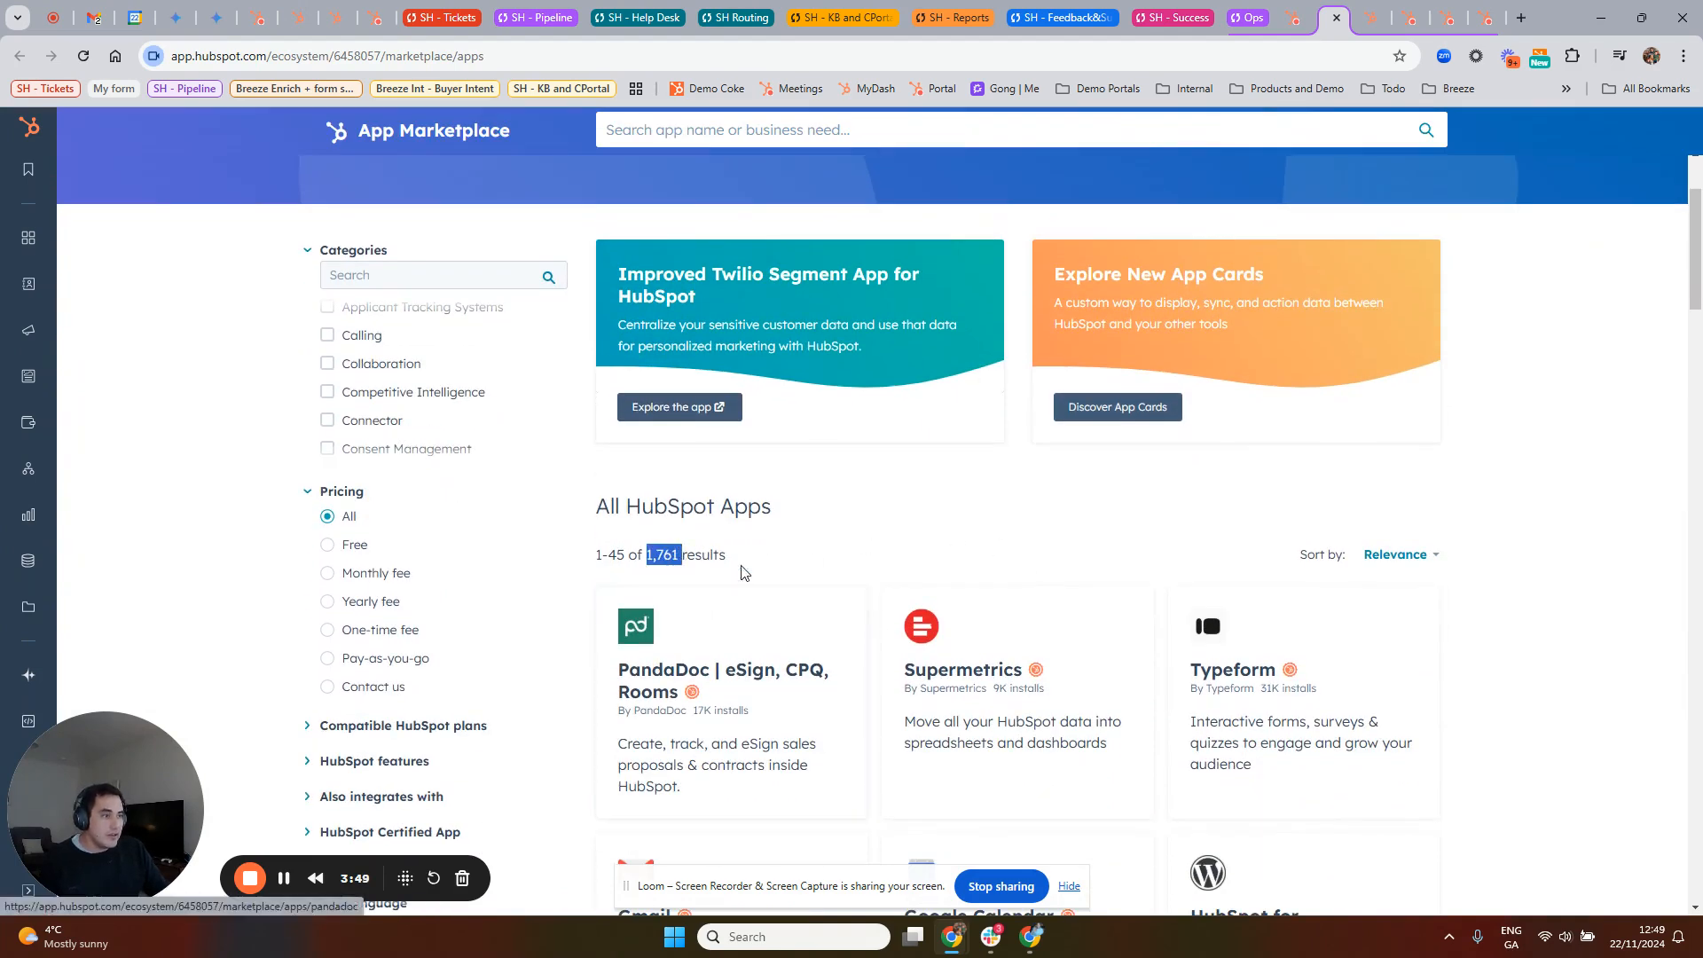
pyautogui.scroll(-5, 928, 537)
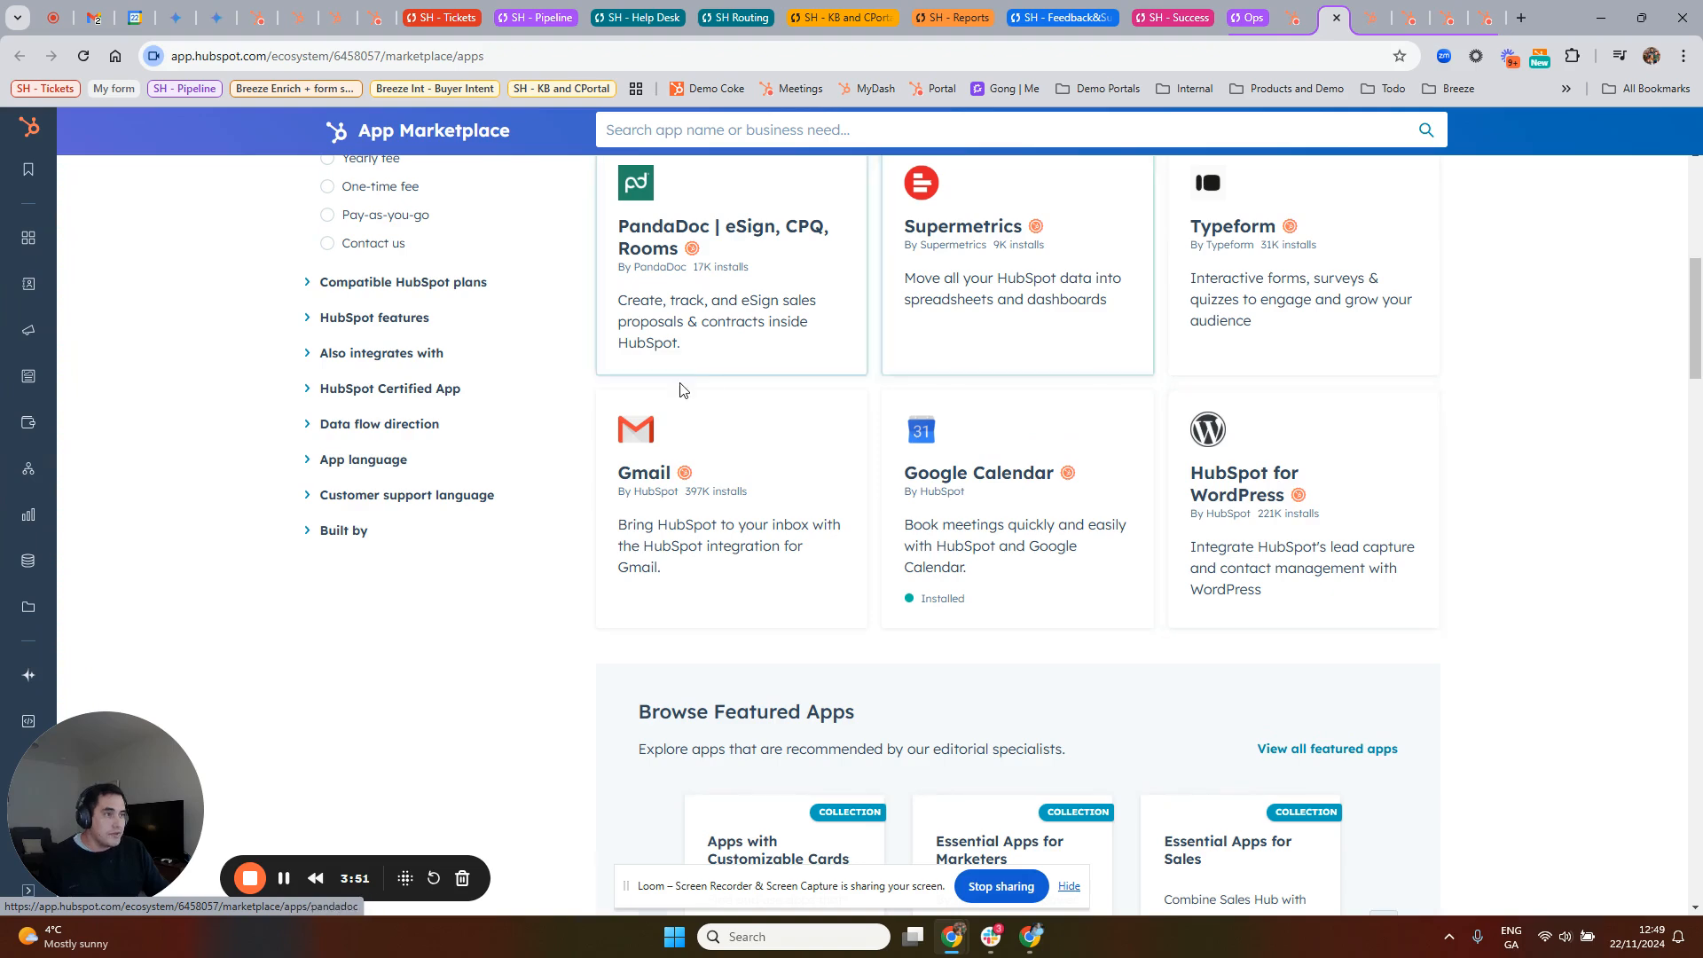
# Step: Return to the Data Sync Insights browser tab and switch that page to Data Monitoring
pyautogui.click(1294, 18)
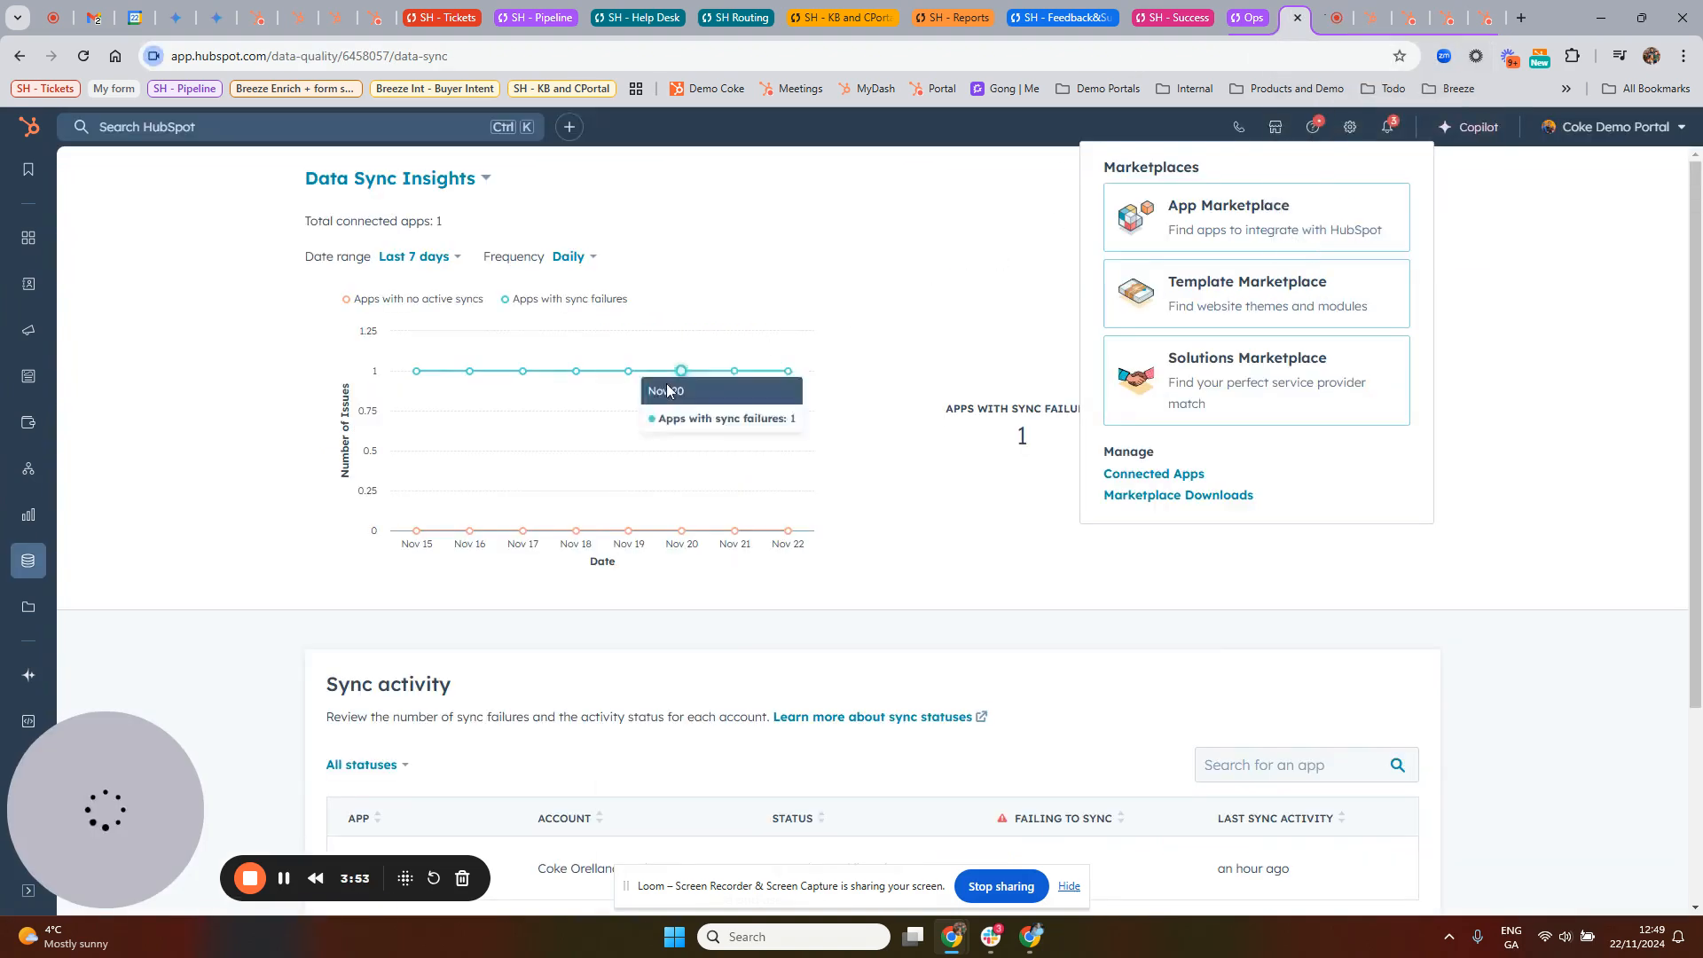
pyautogui.click(451, 178)
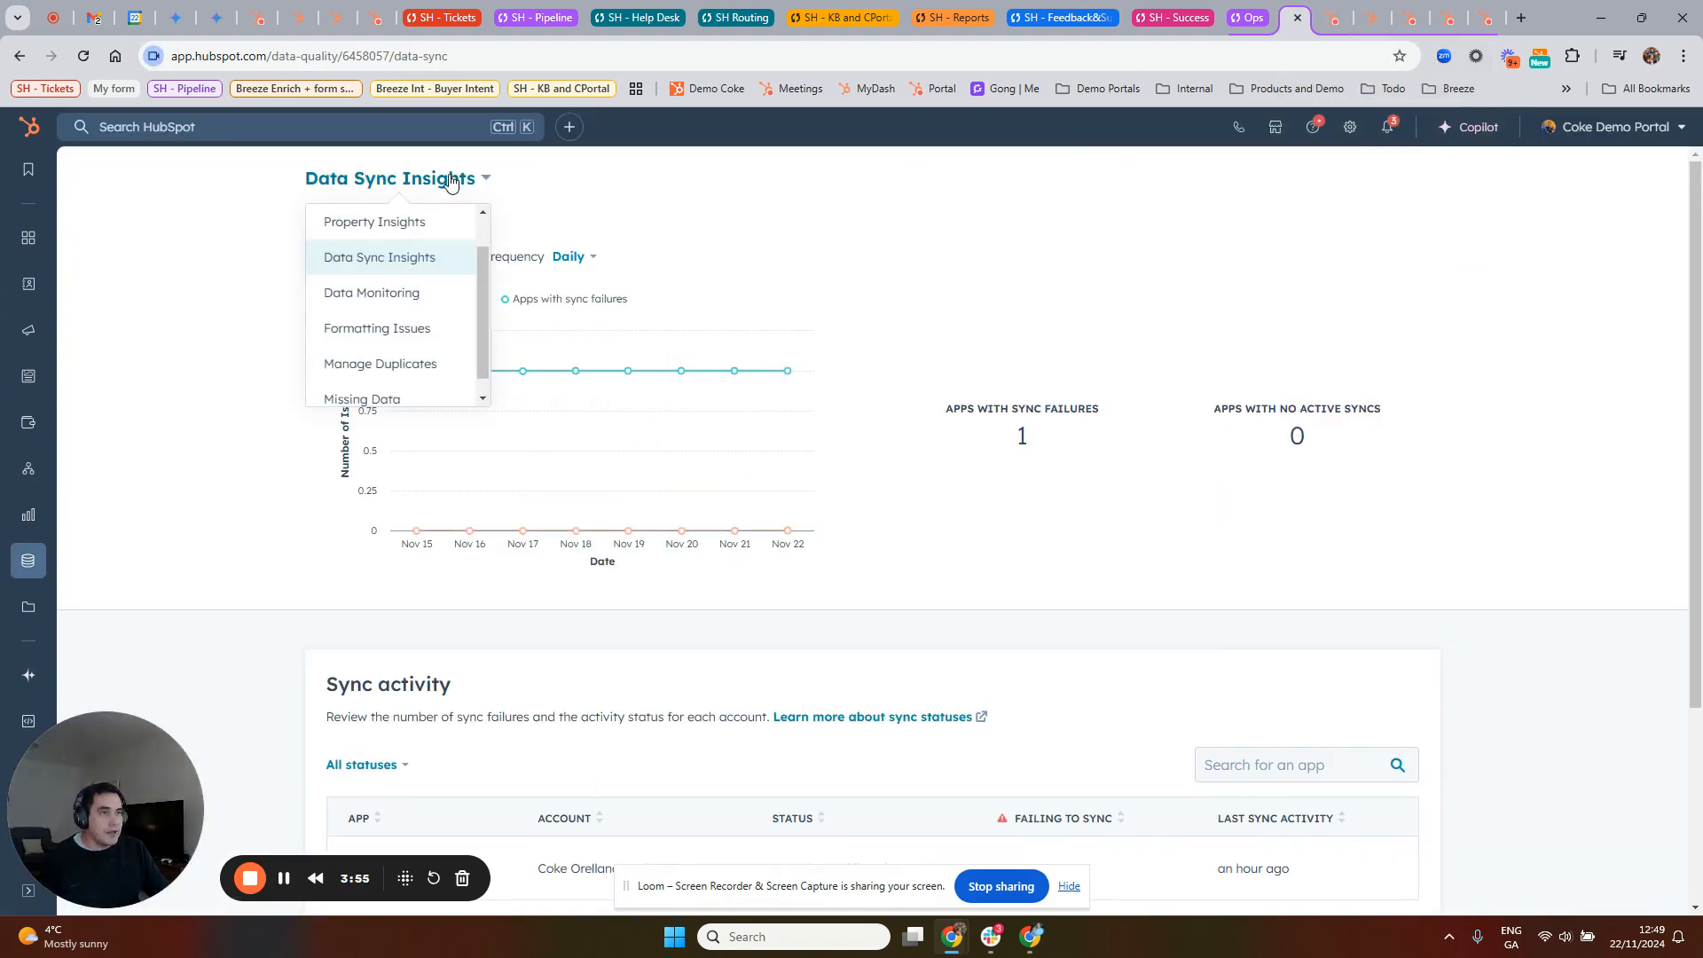
pyautogui.click(377, 296)
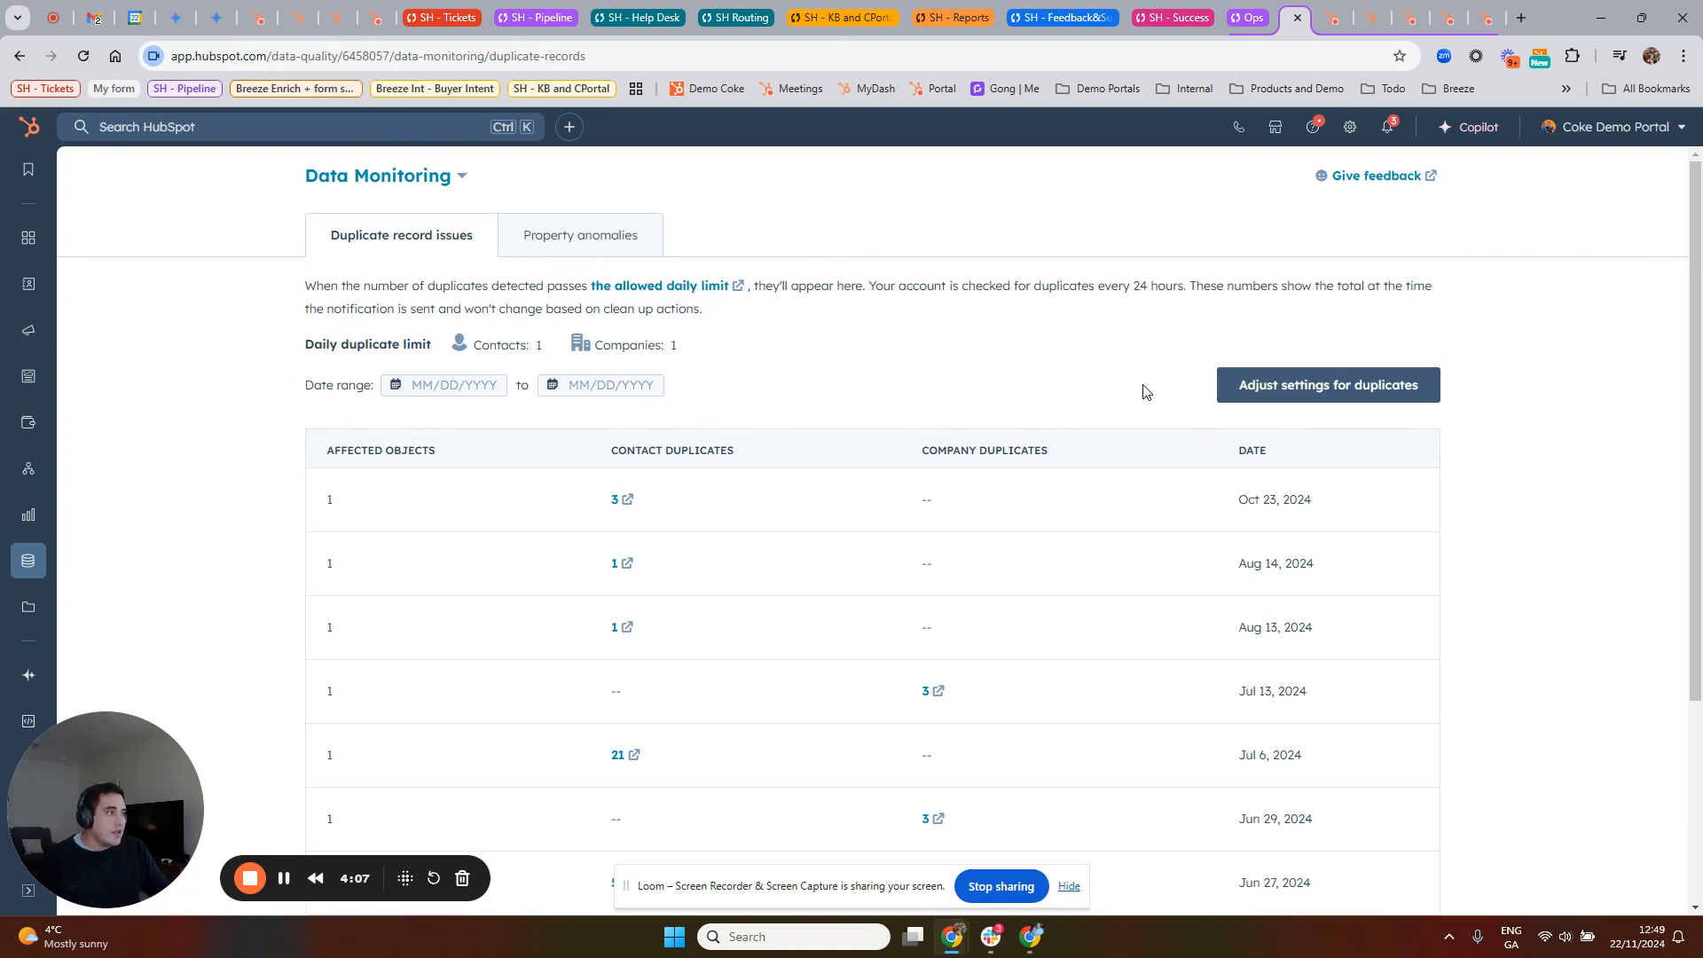
# Step: Review the new-duplicate monitoring limits for contacts and companies and the users available for notification, then close the settings without saving
pyautogui.click(1336, 394)
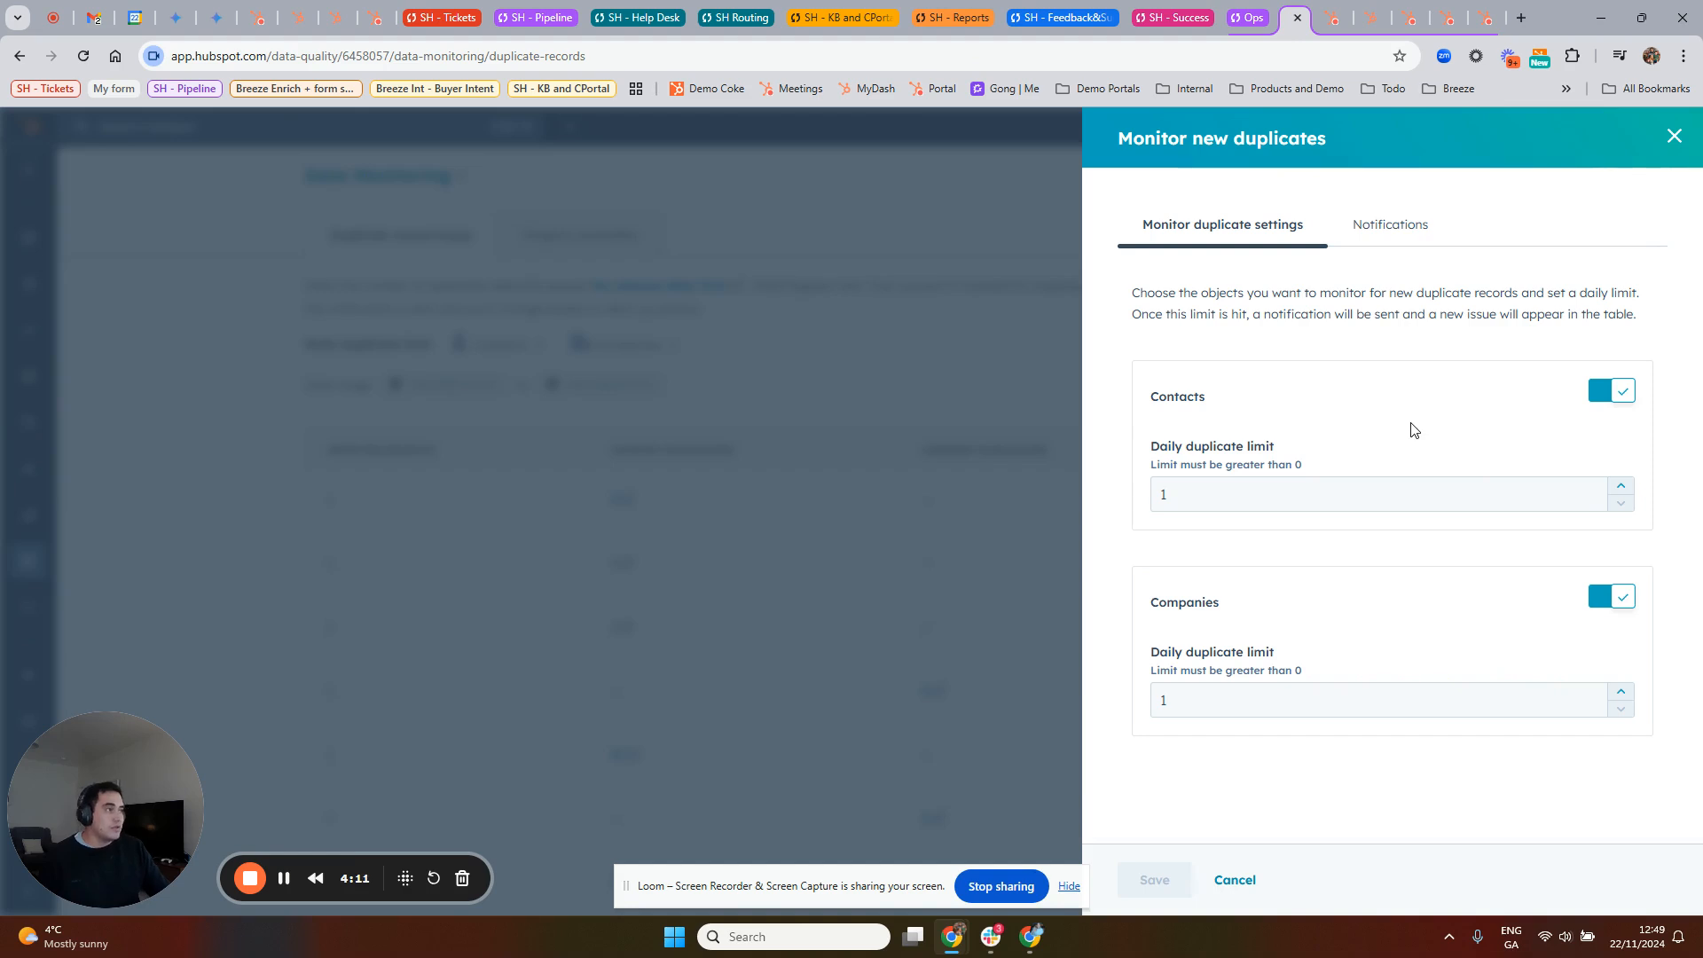
pyautogui.doubleClick(1255, 497)
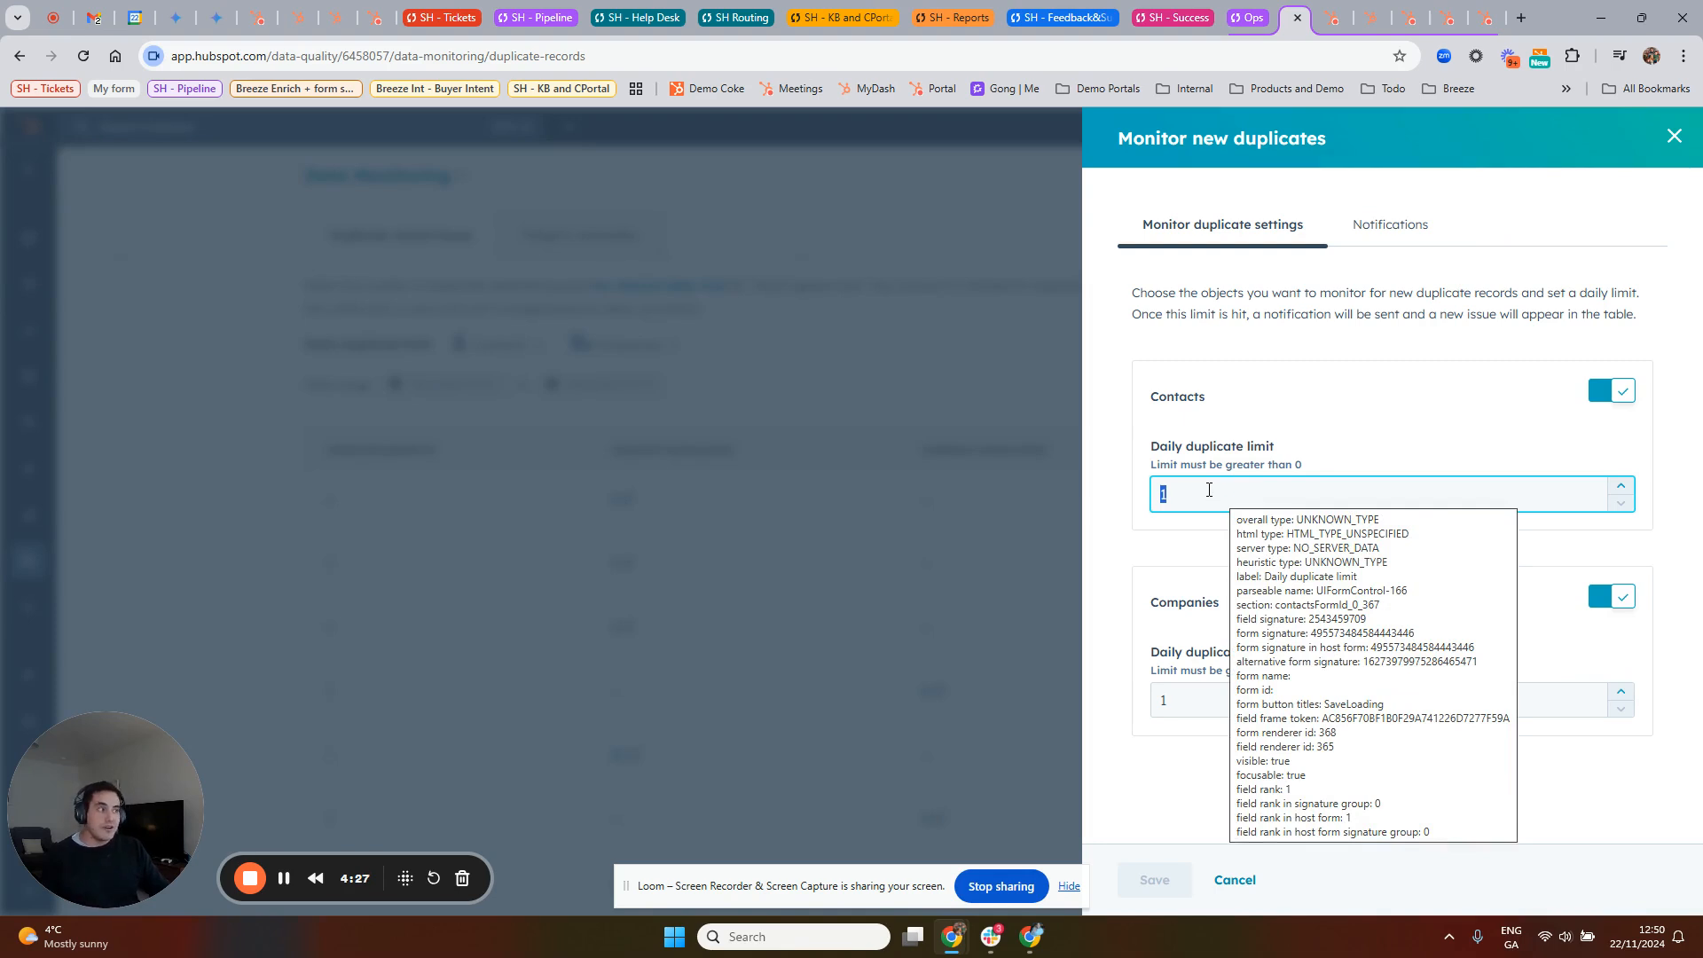
pyautogui.click(1402, 230)
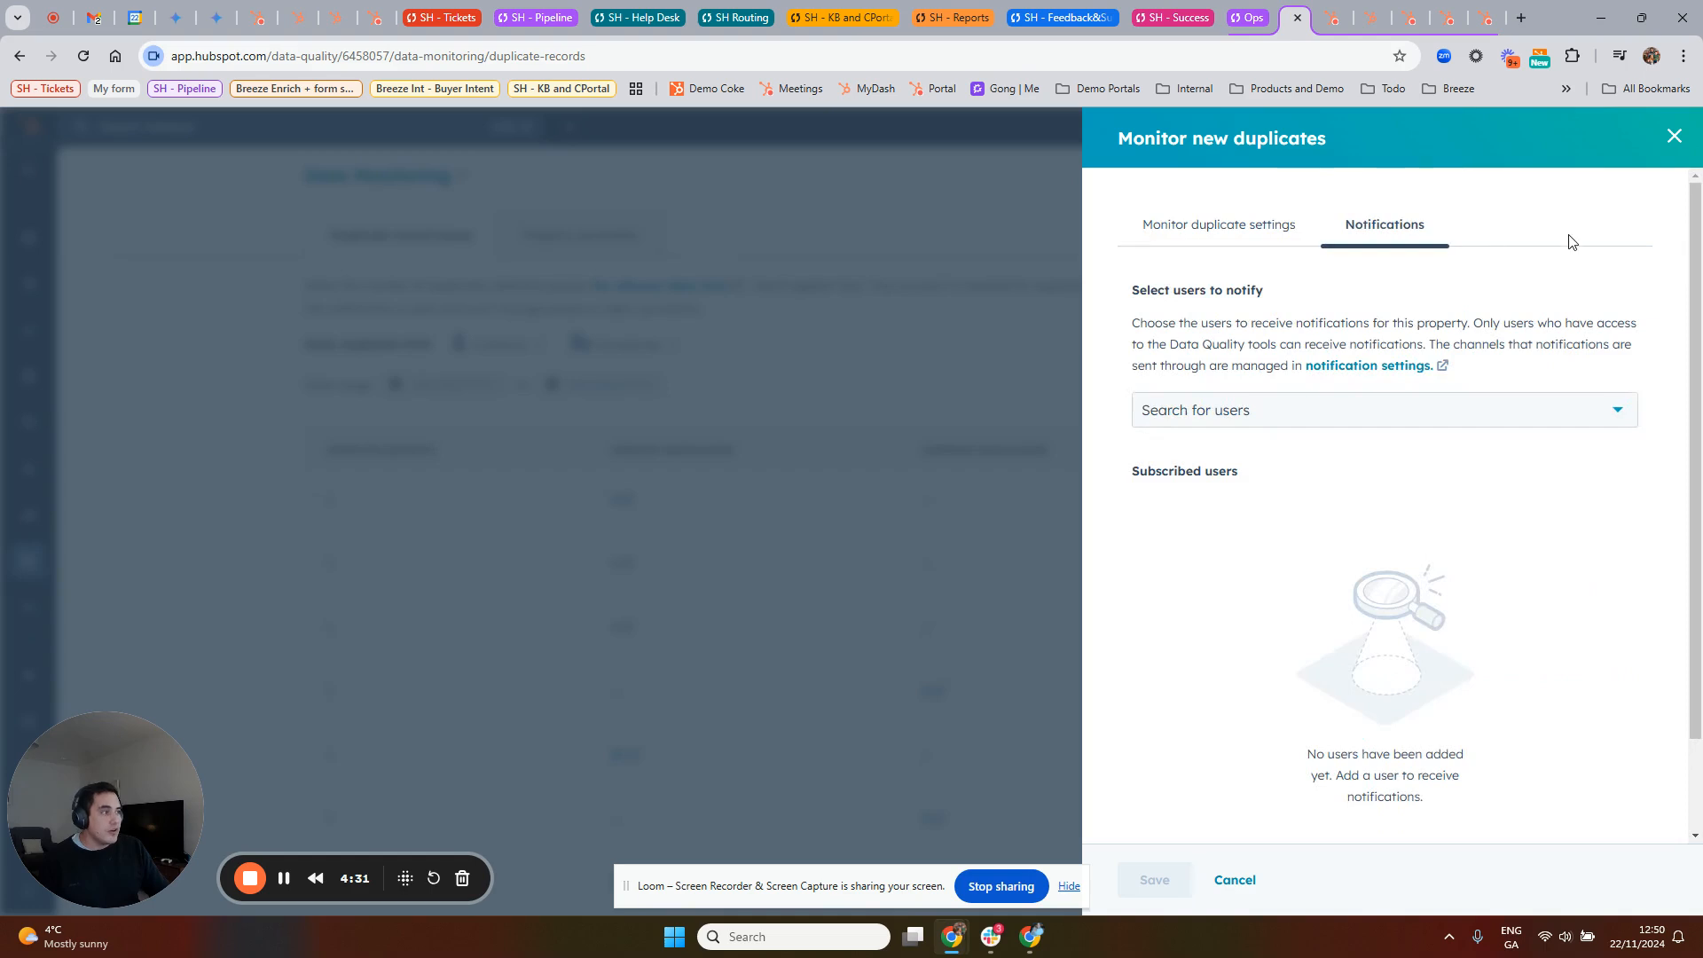
pyautogui.click(1348, 419)
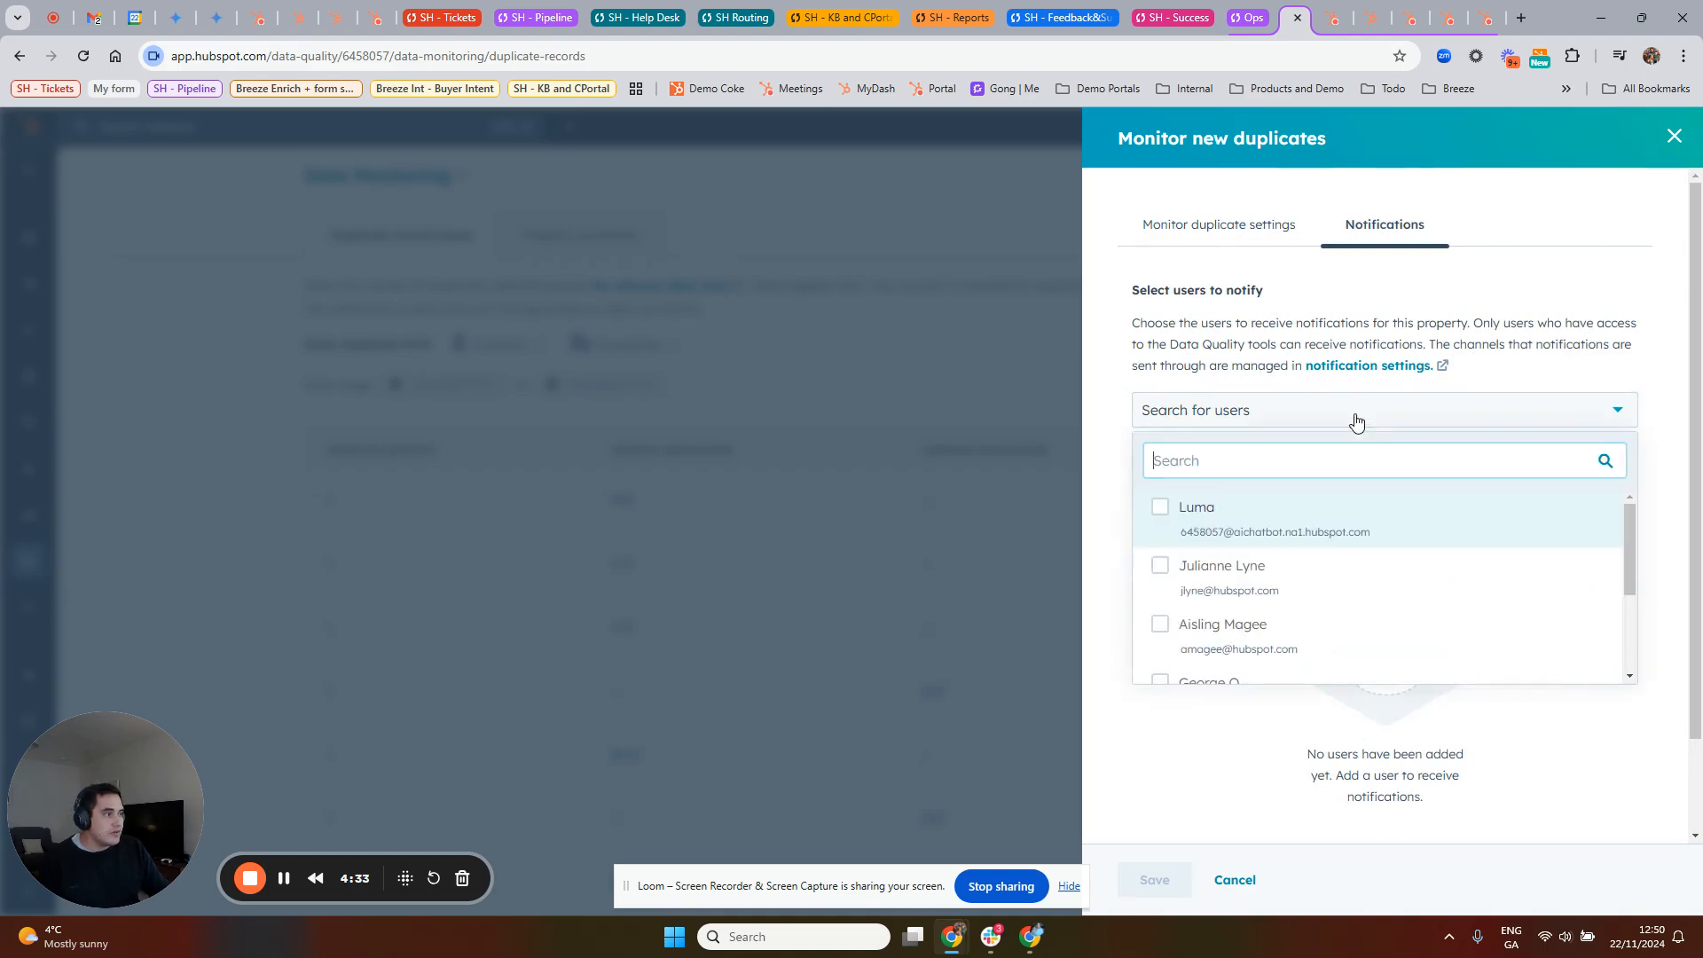
pyautogui.click(1597, 235)
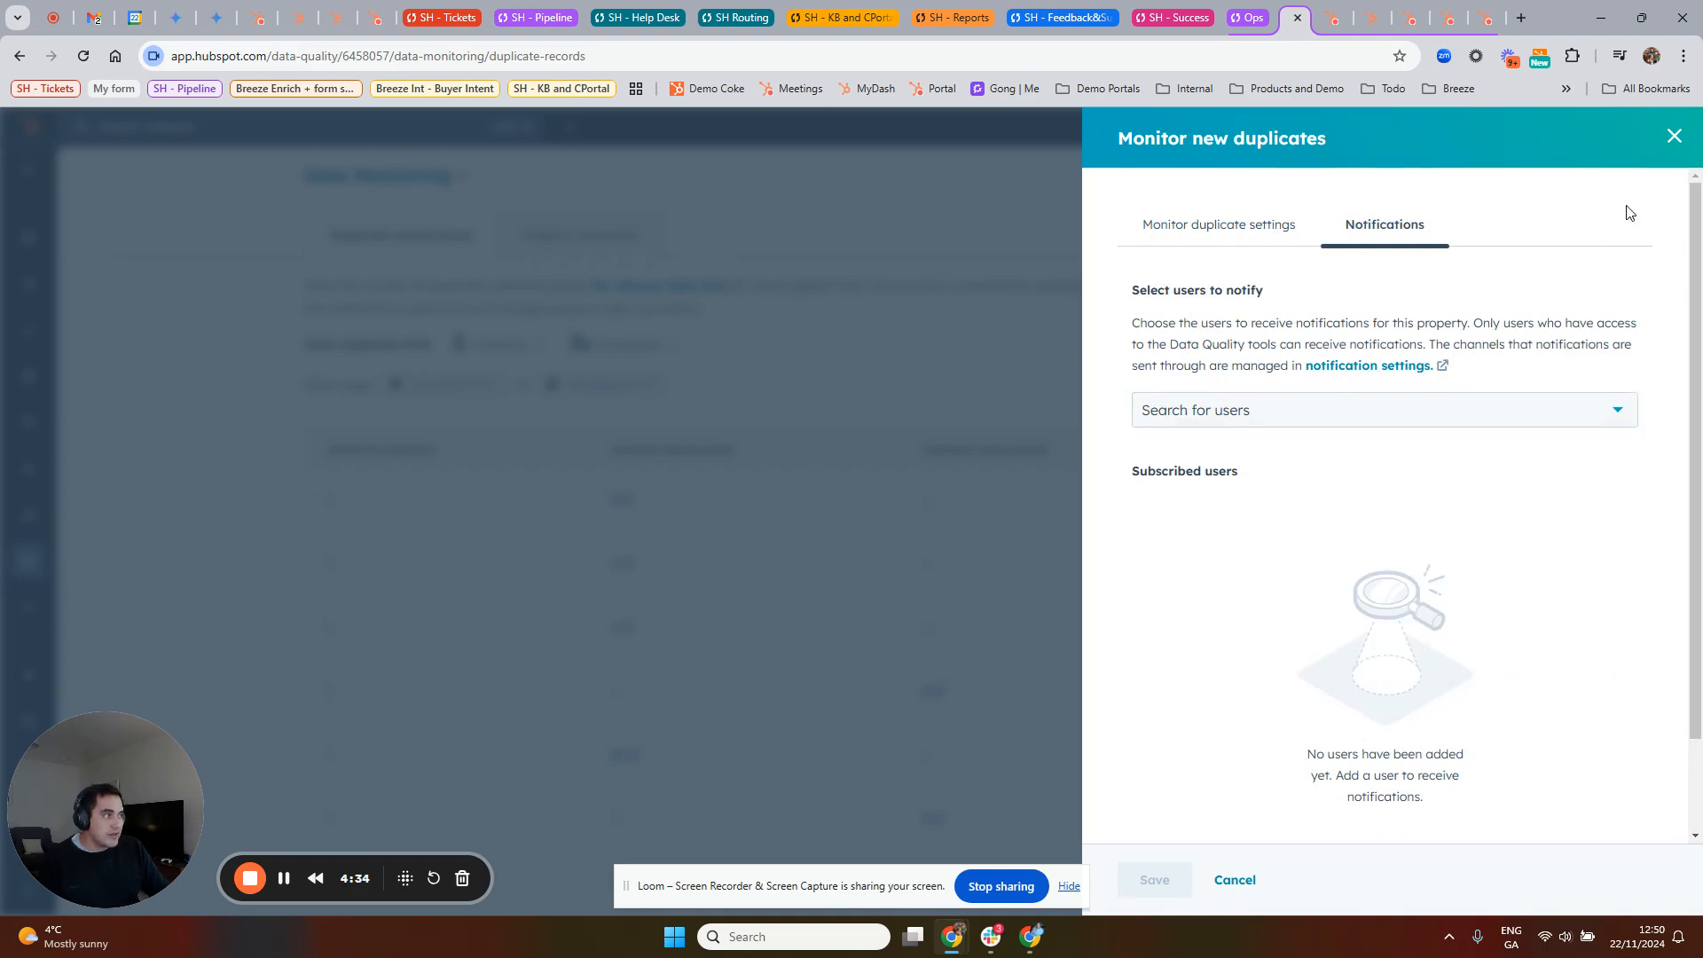
pyautogui.click(1674, 136)
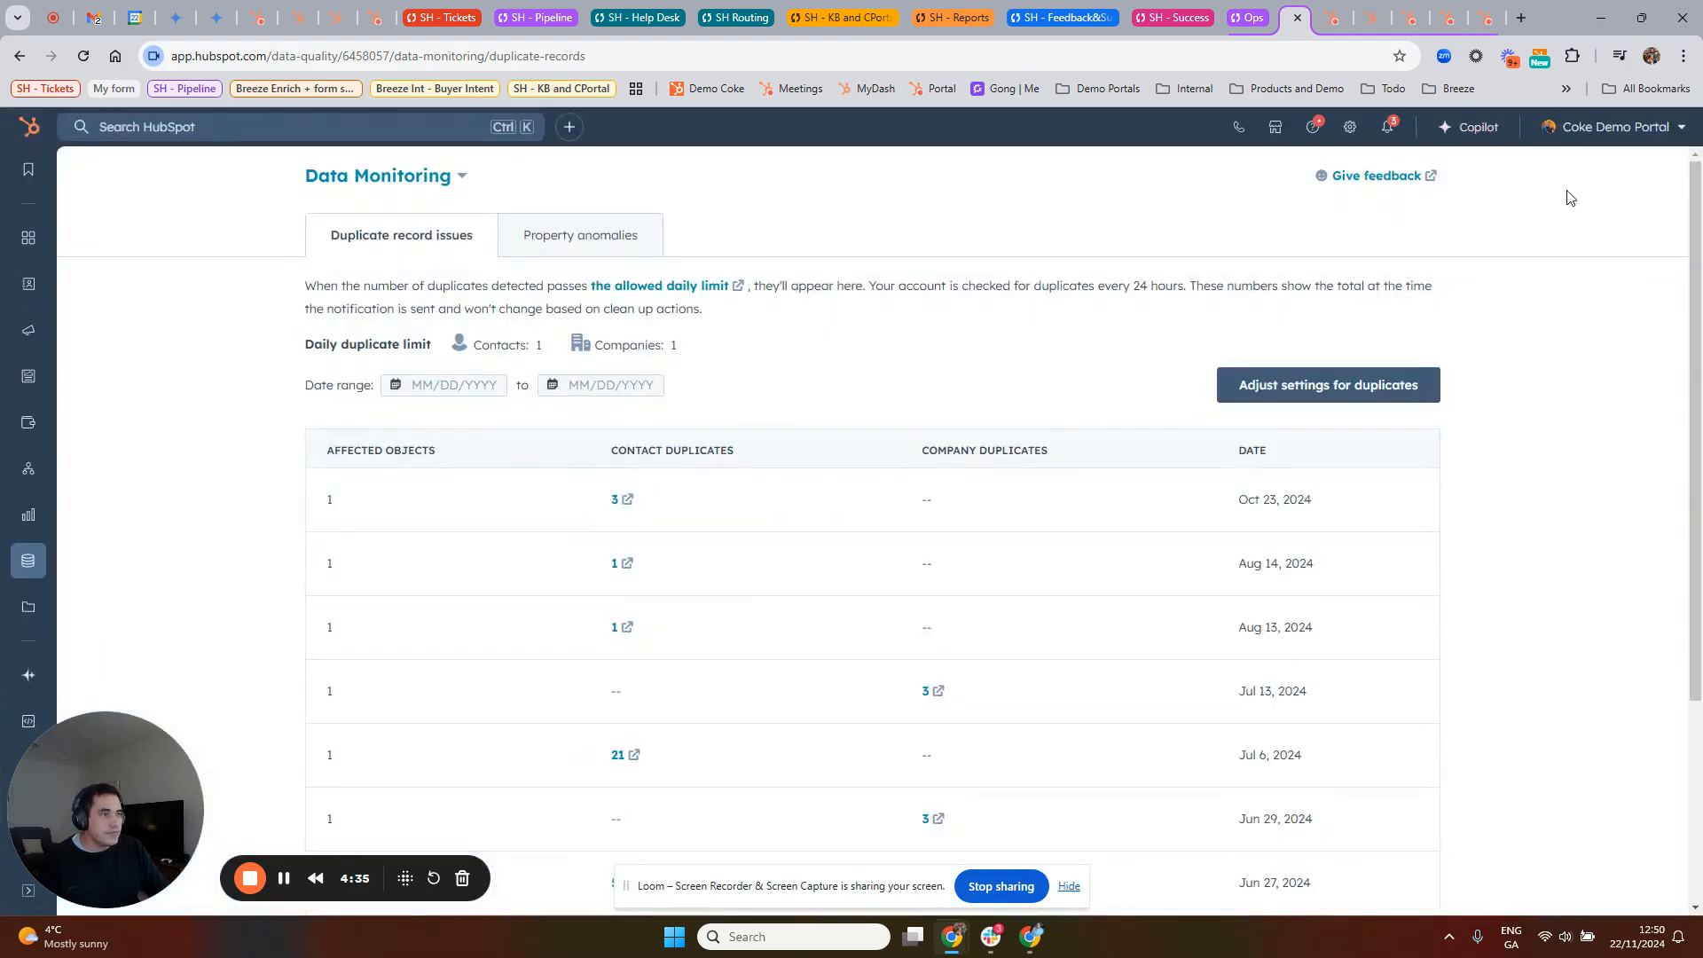
# Step: View the property anomalies section of Data Monitoring, and switch to the Formatting Issues page
pyautogui.click(582, 241)
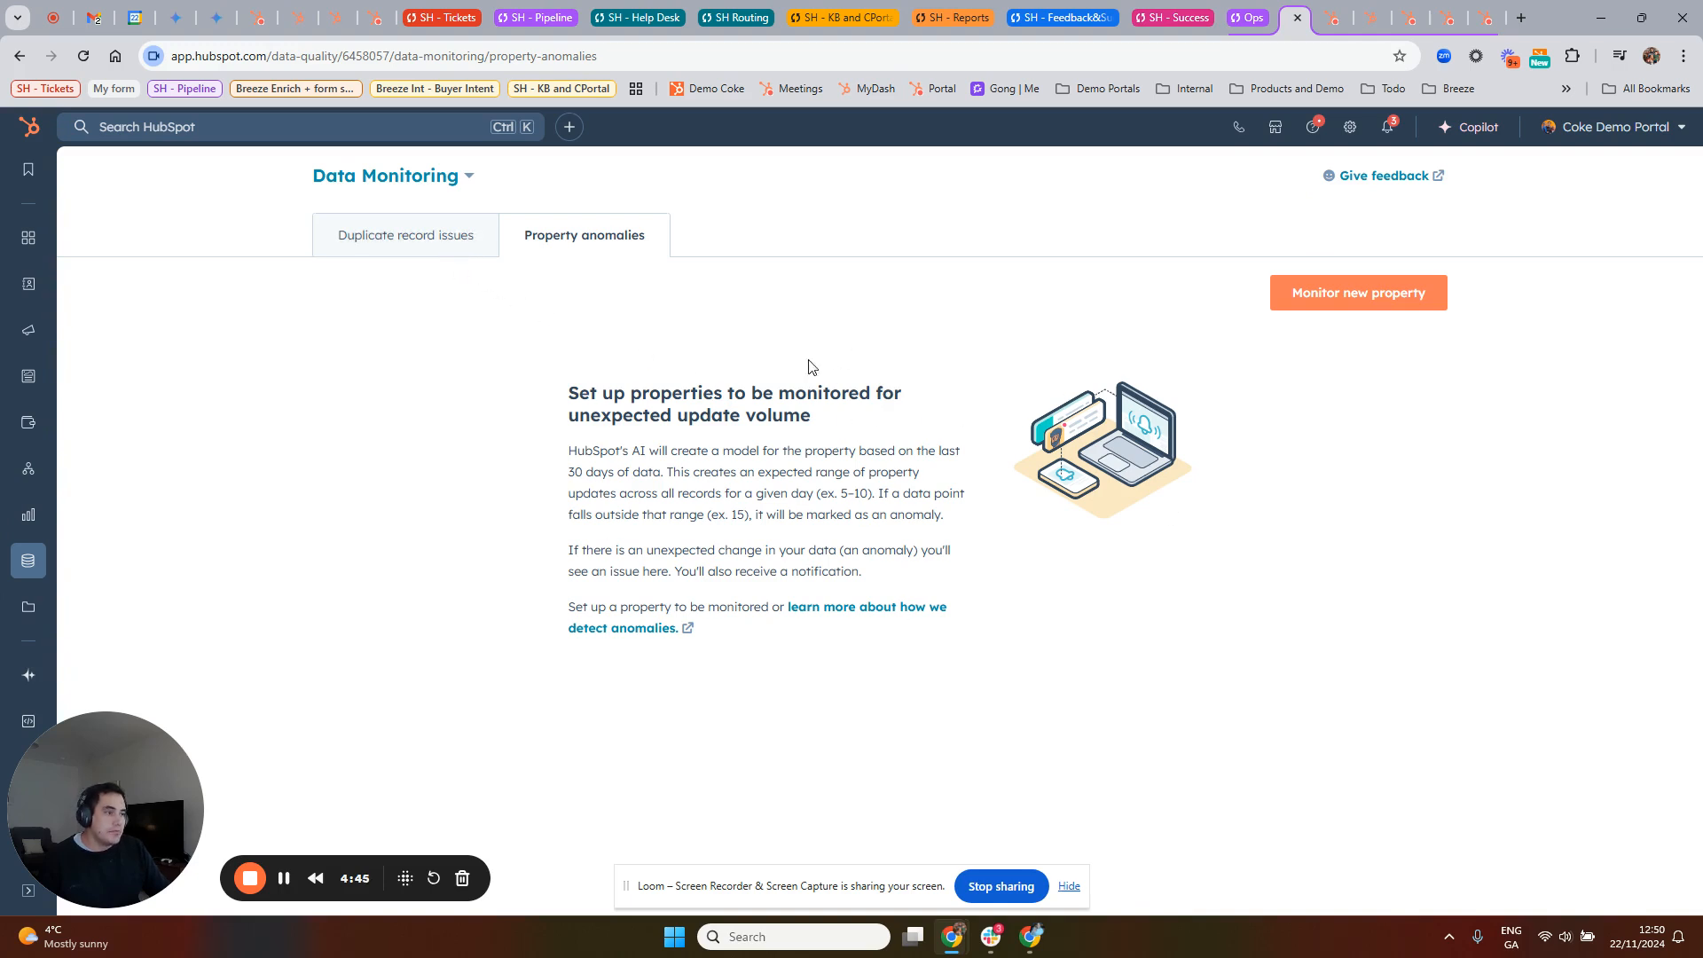
pyautogui.click(467, 177)
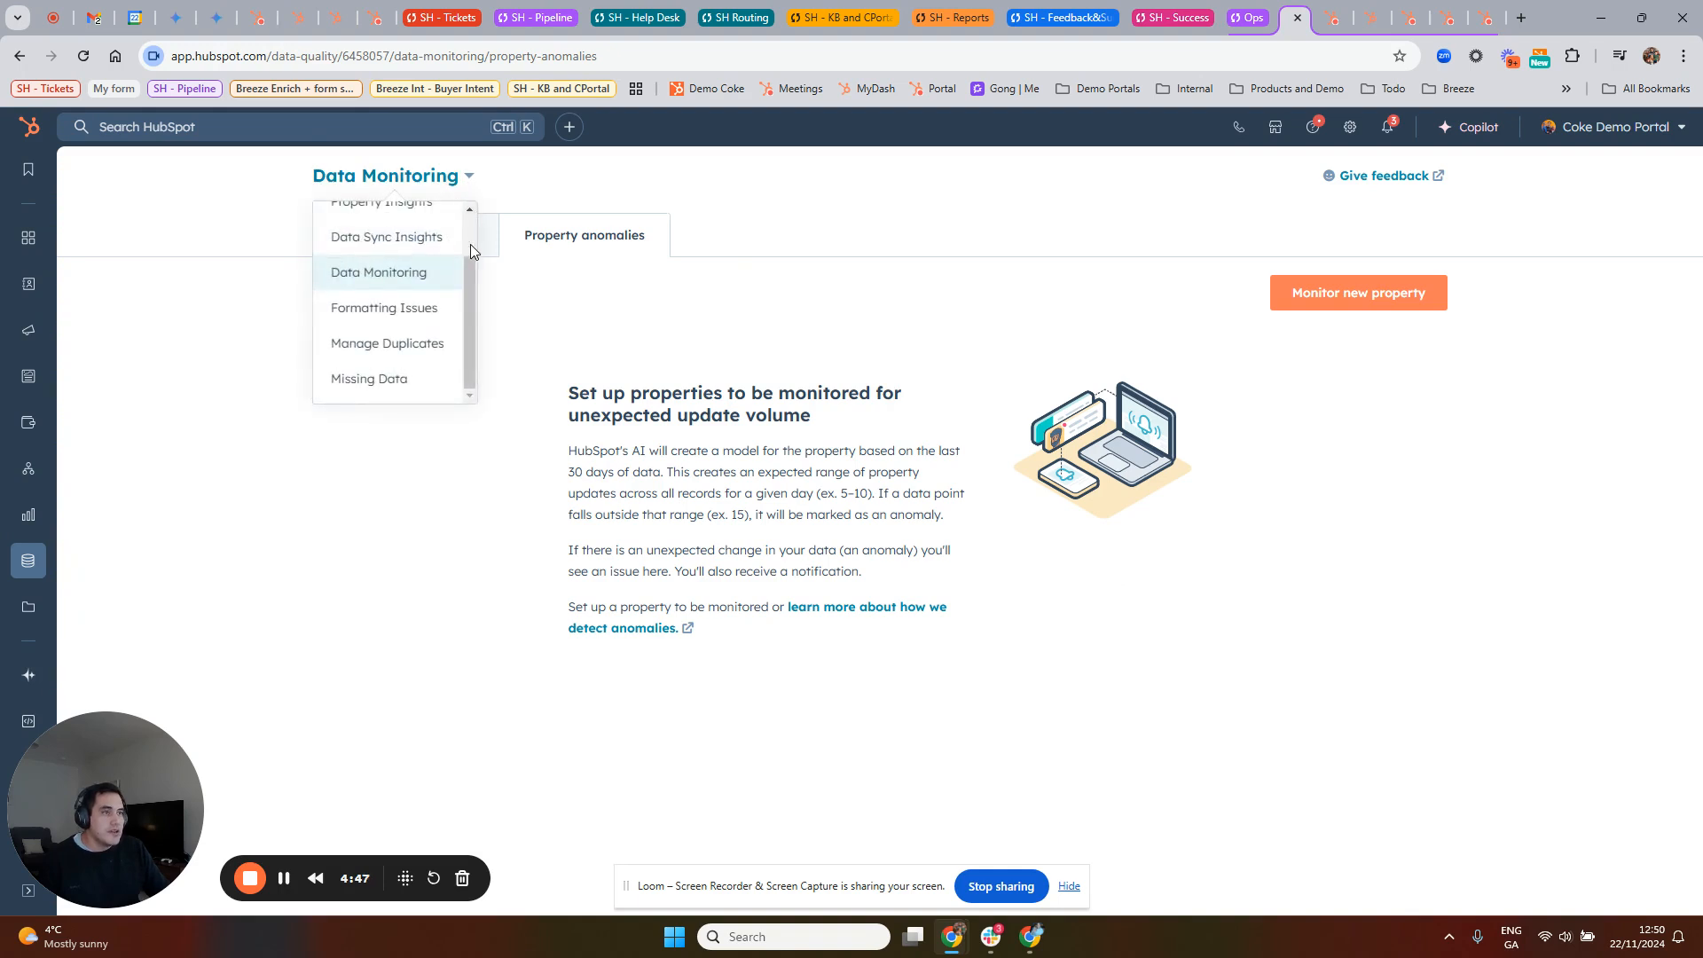
pyautogui.click(422, 310)
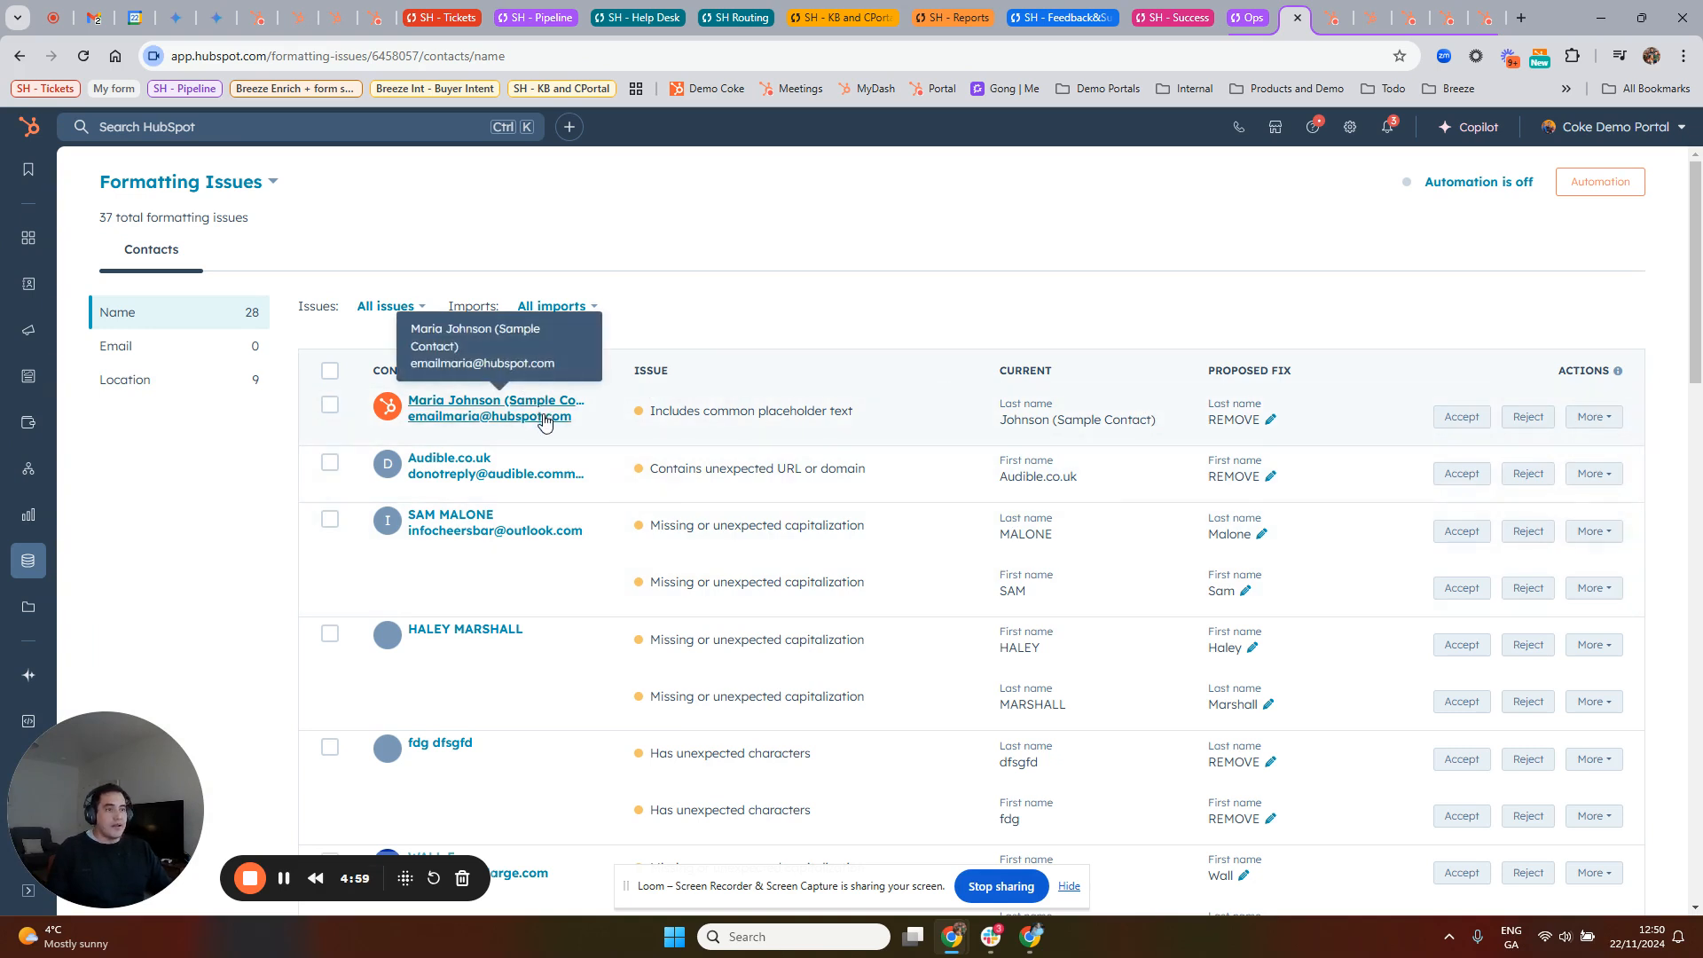
# Step: Review the contact name formatting issues with their current values and proposed fixes
pyautogui.scroll(-4, 669, 601)
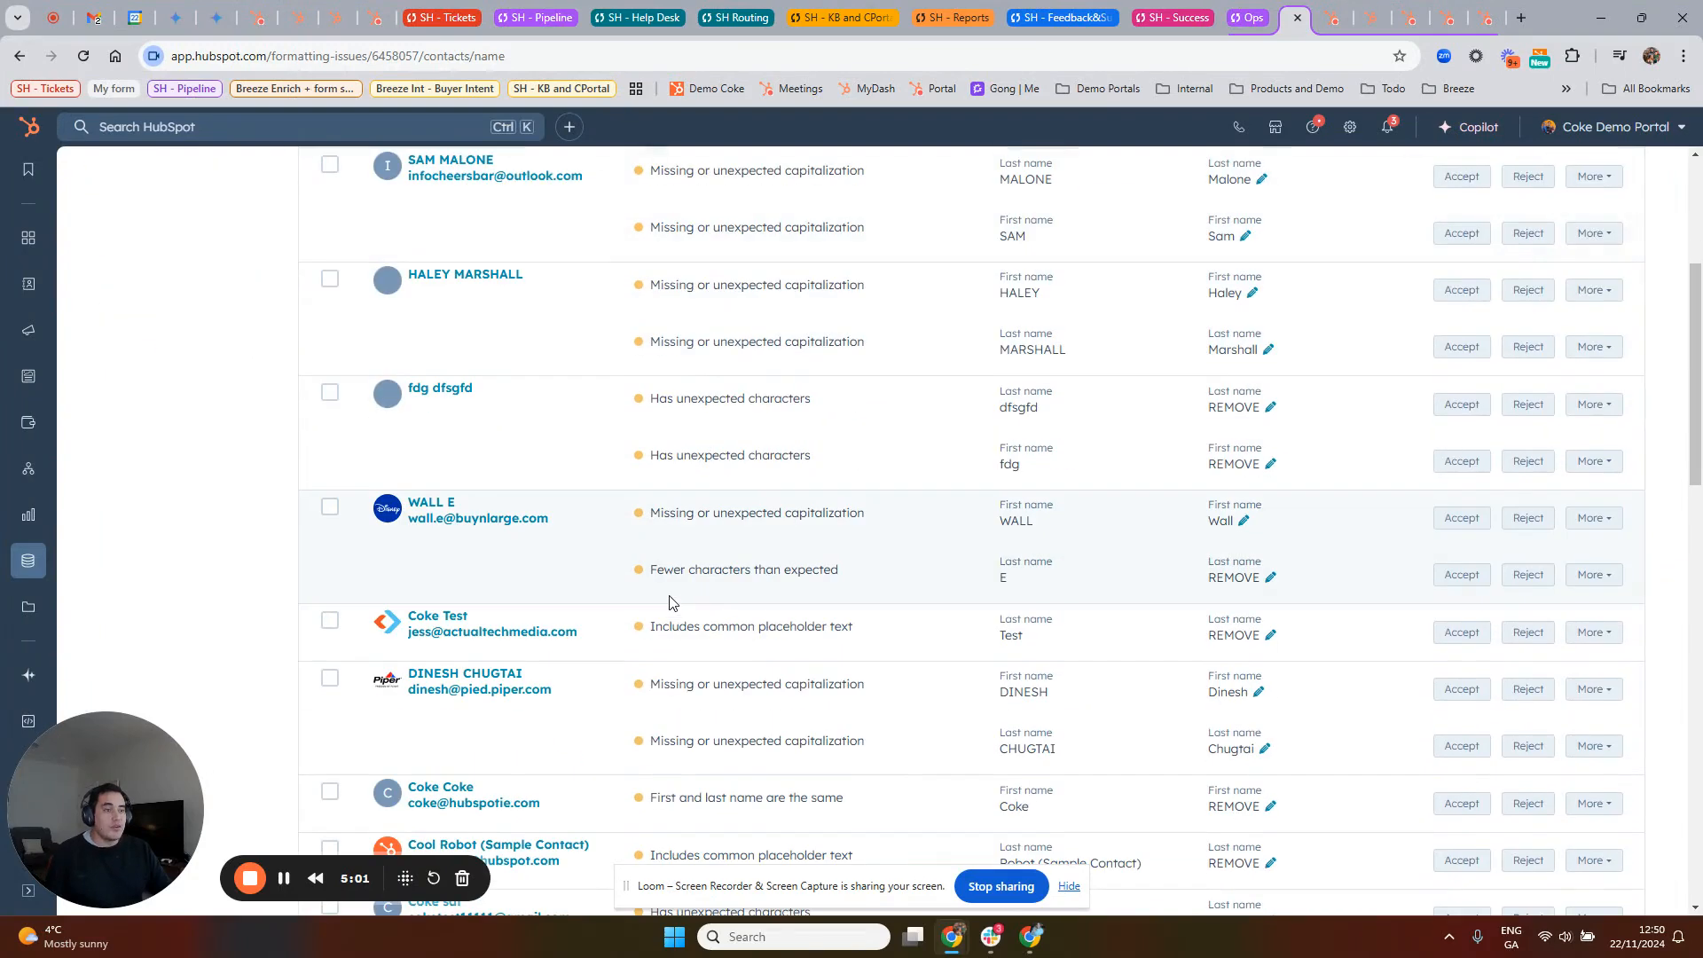
pyautogui.scroll(-7, 669, 601)
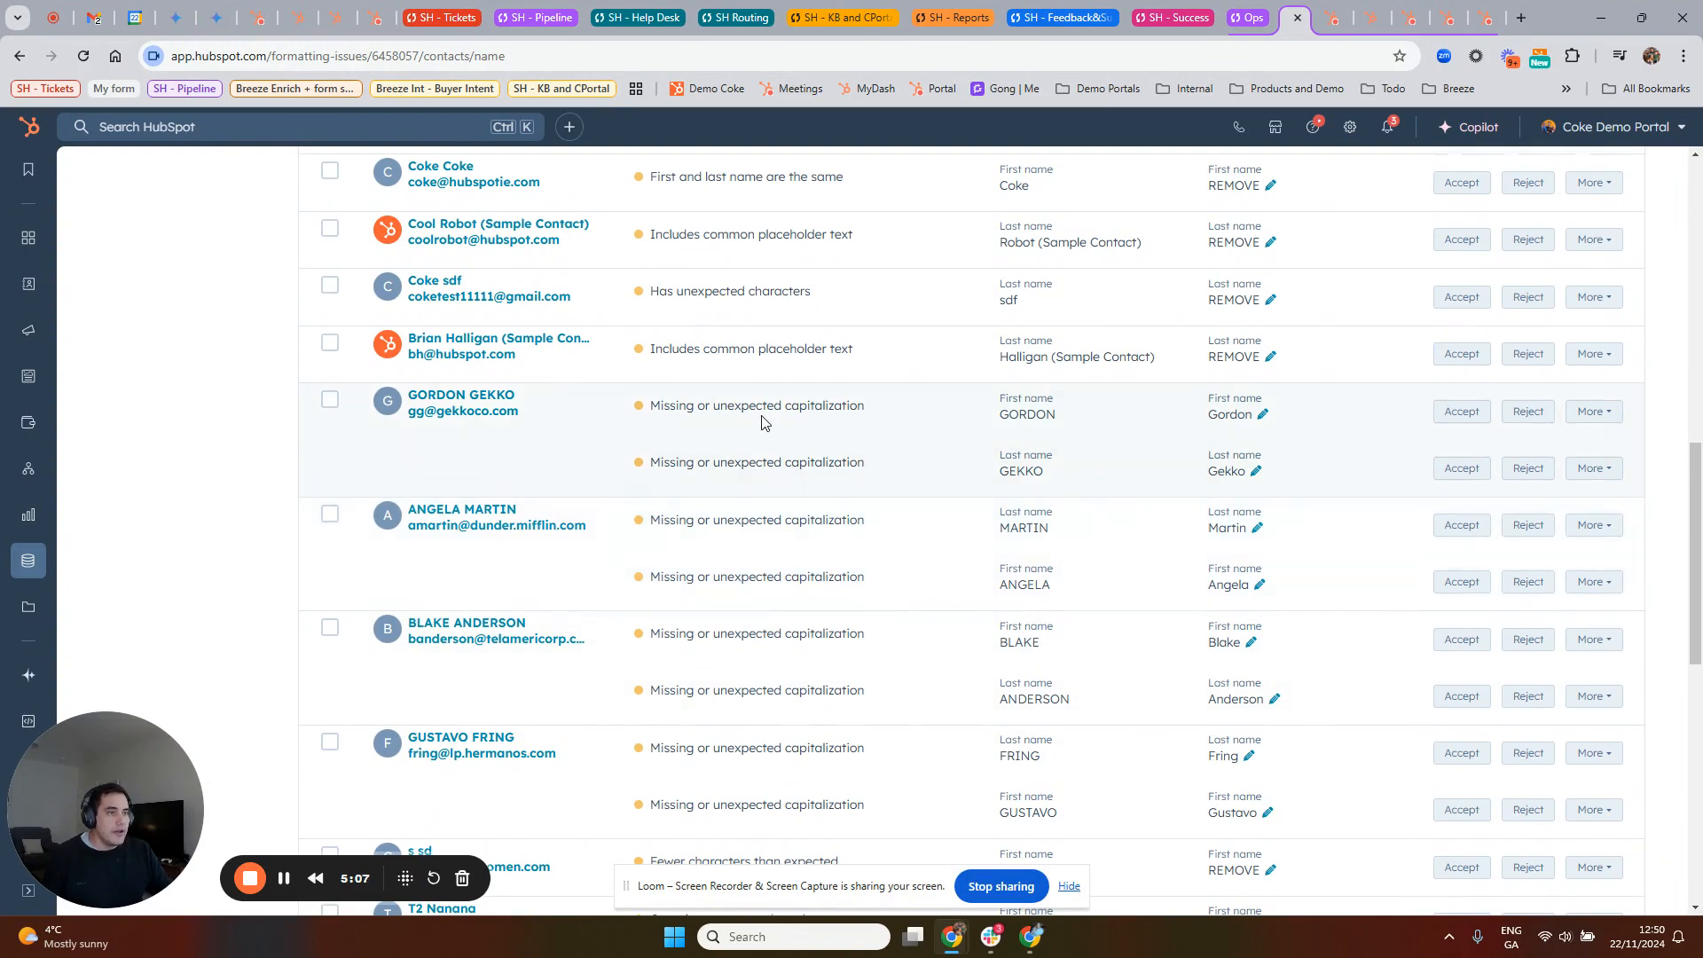
pyautogui.scroll(9, 1304, 550)
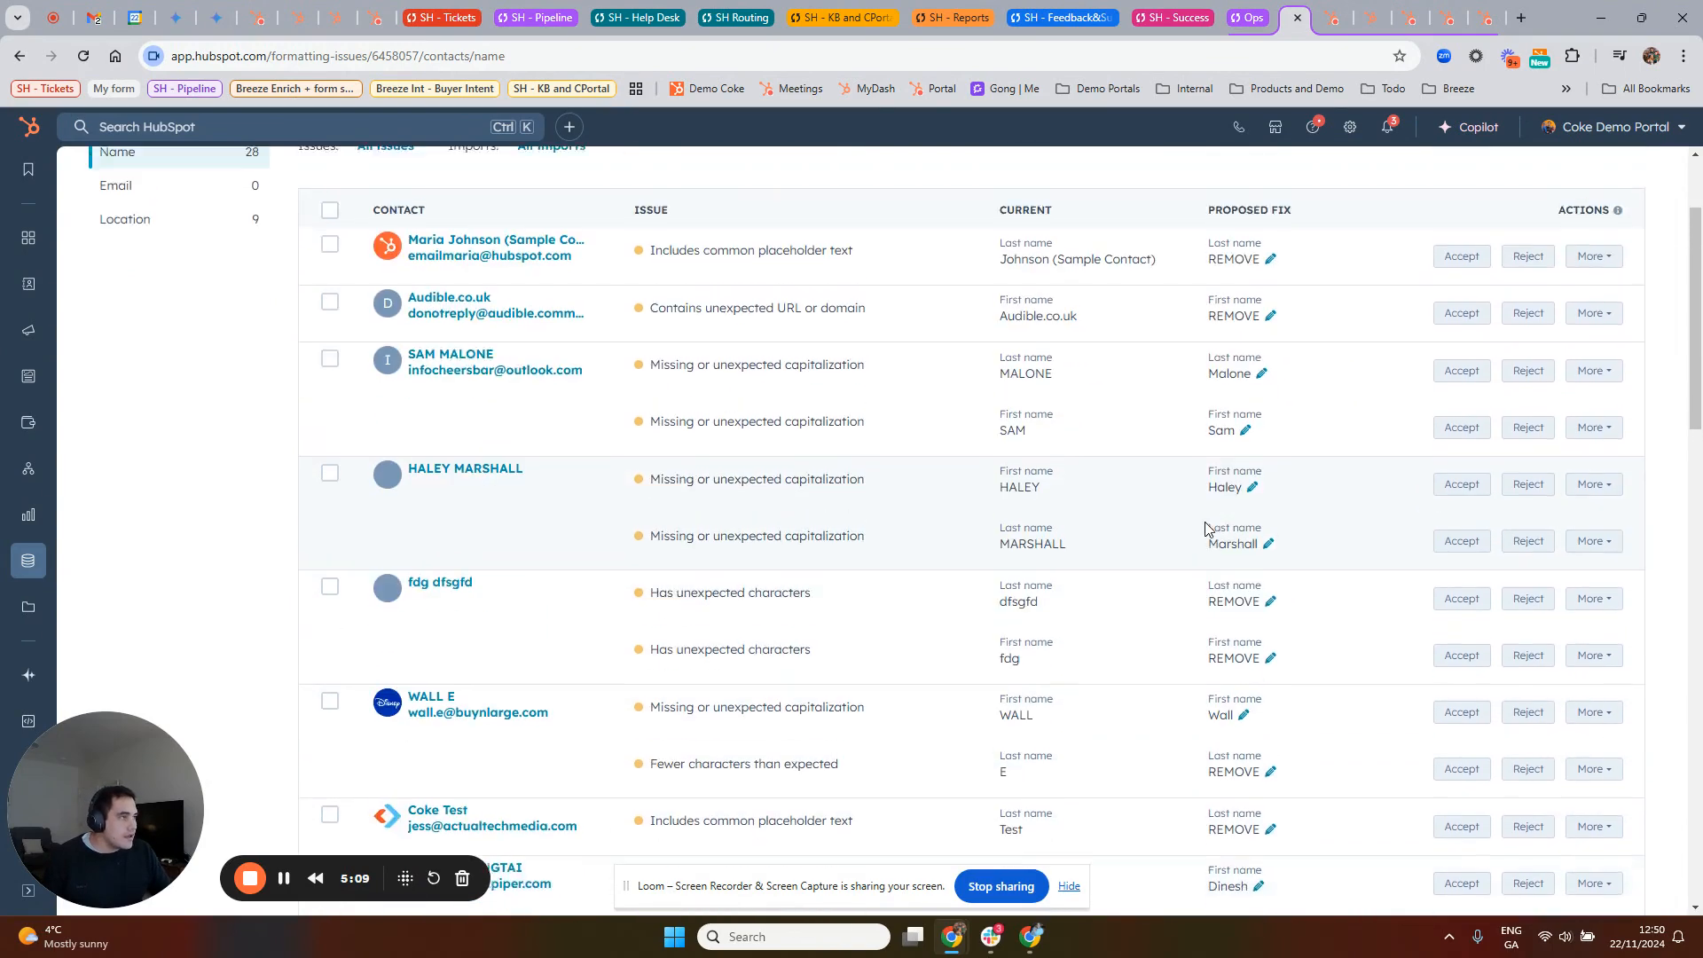
pyautogui.scroll(2, 1205, 528)
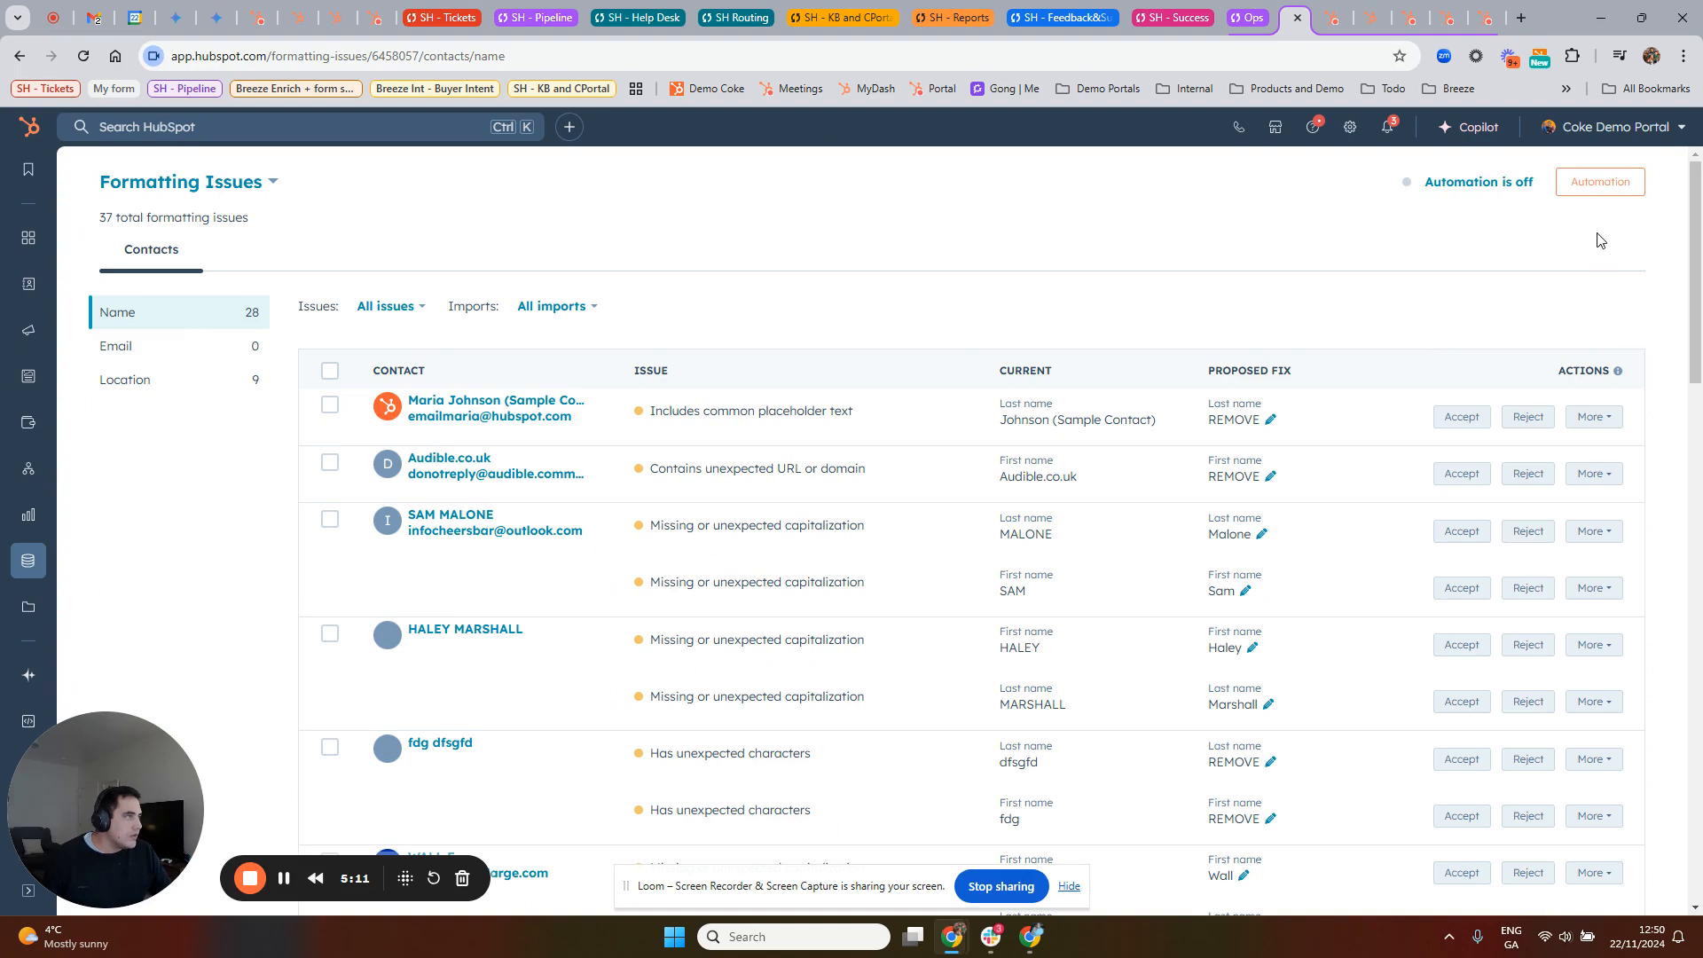
# Step: Examine the formatting automation rules for capitalization, combined fields, and spacing and punctuation, then close them without saving
pyautogui.click(1589, 197)
pyautogui.click(1155, 407)
pyautogui.click(1139, 351)
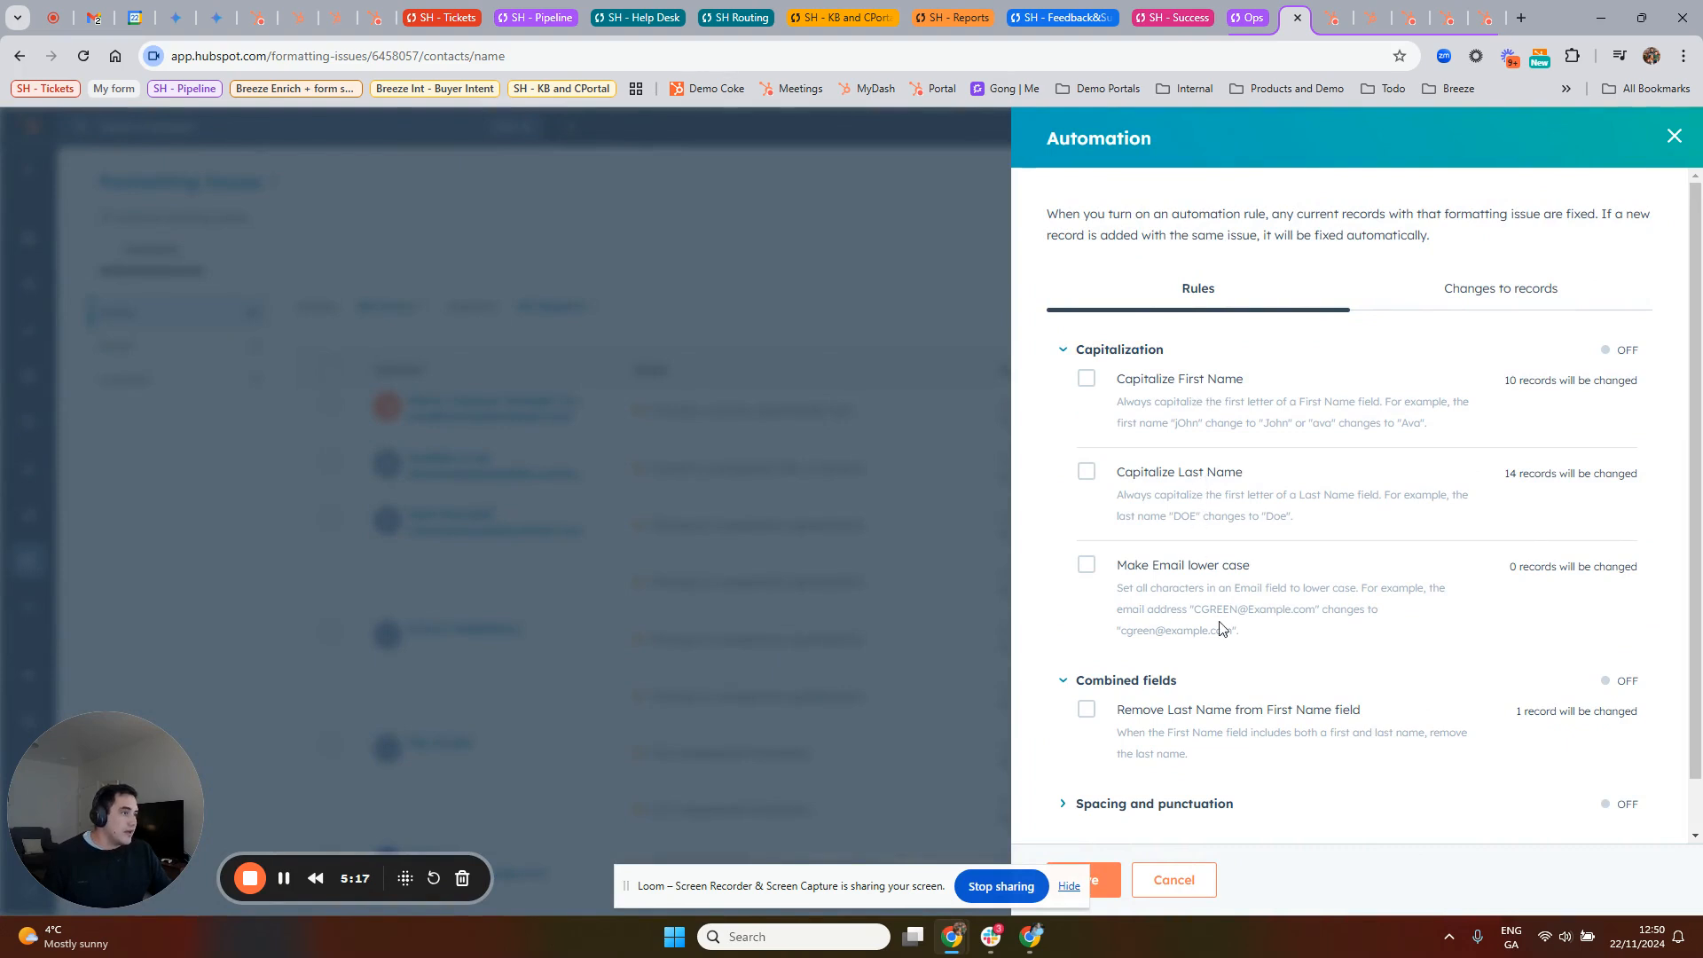
pyautogui.scroll(-1, 1228, 630)
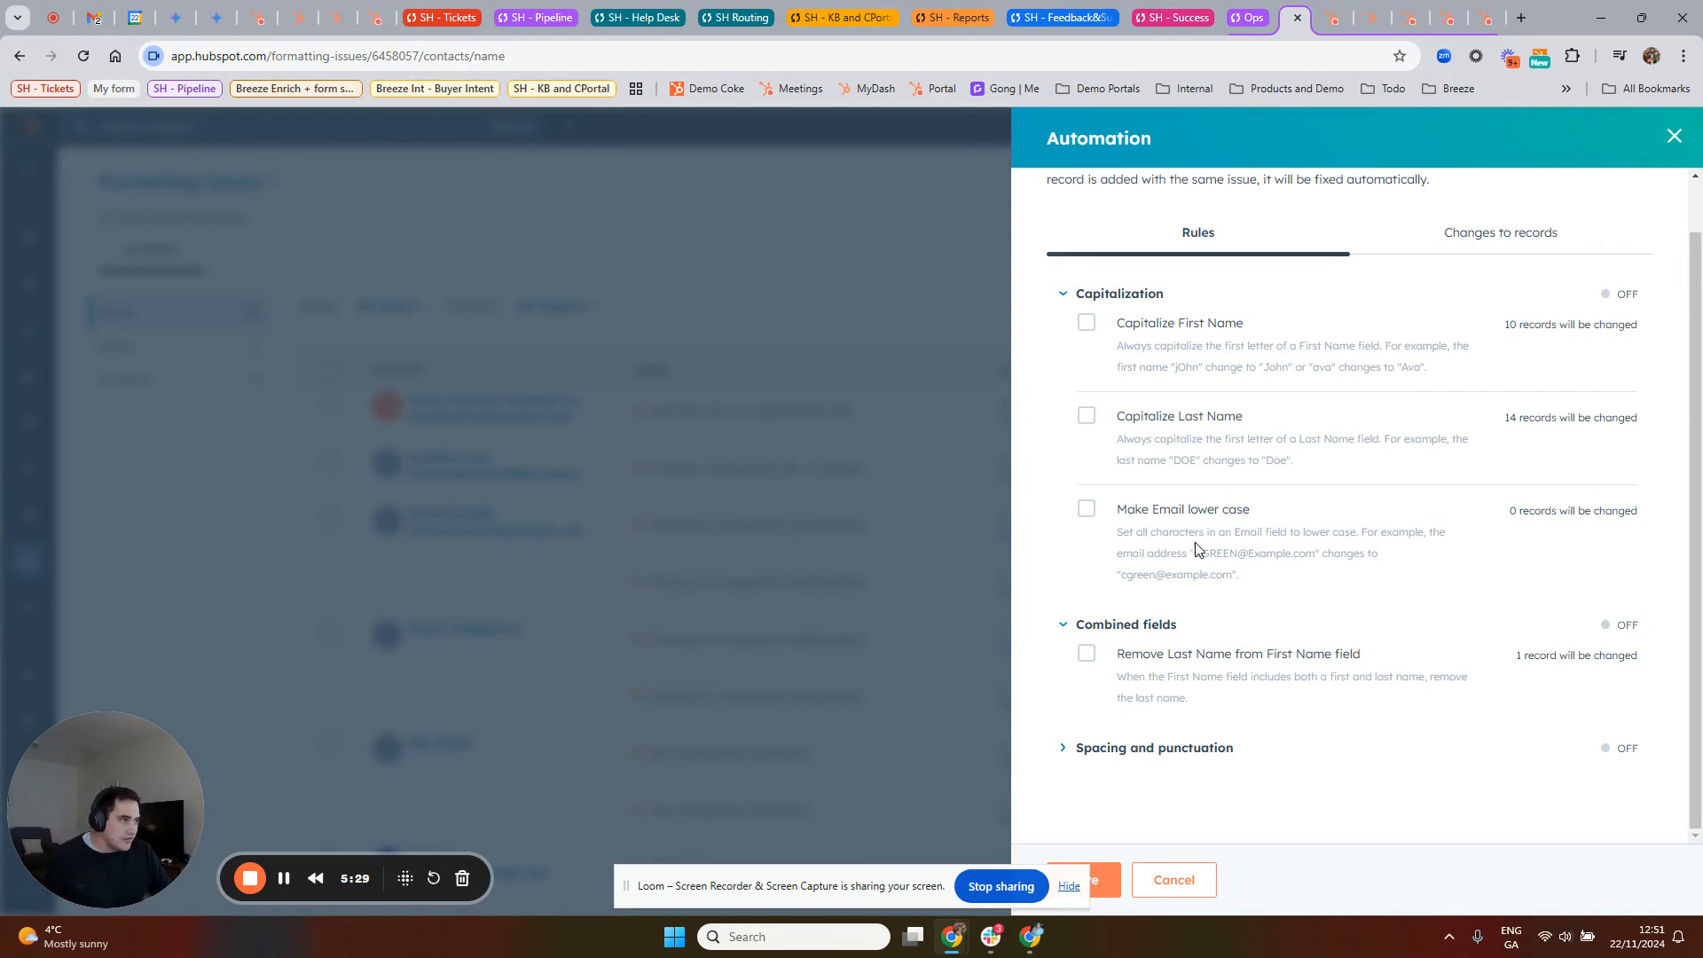
pyautogui.click(1149, 747)
pyautogui.scroll(-3, 1296, 589)
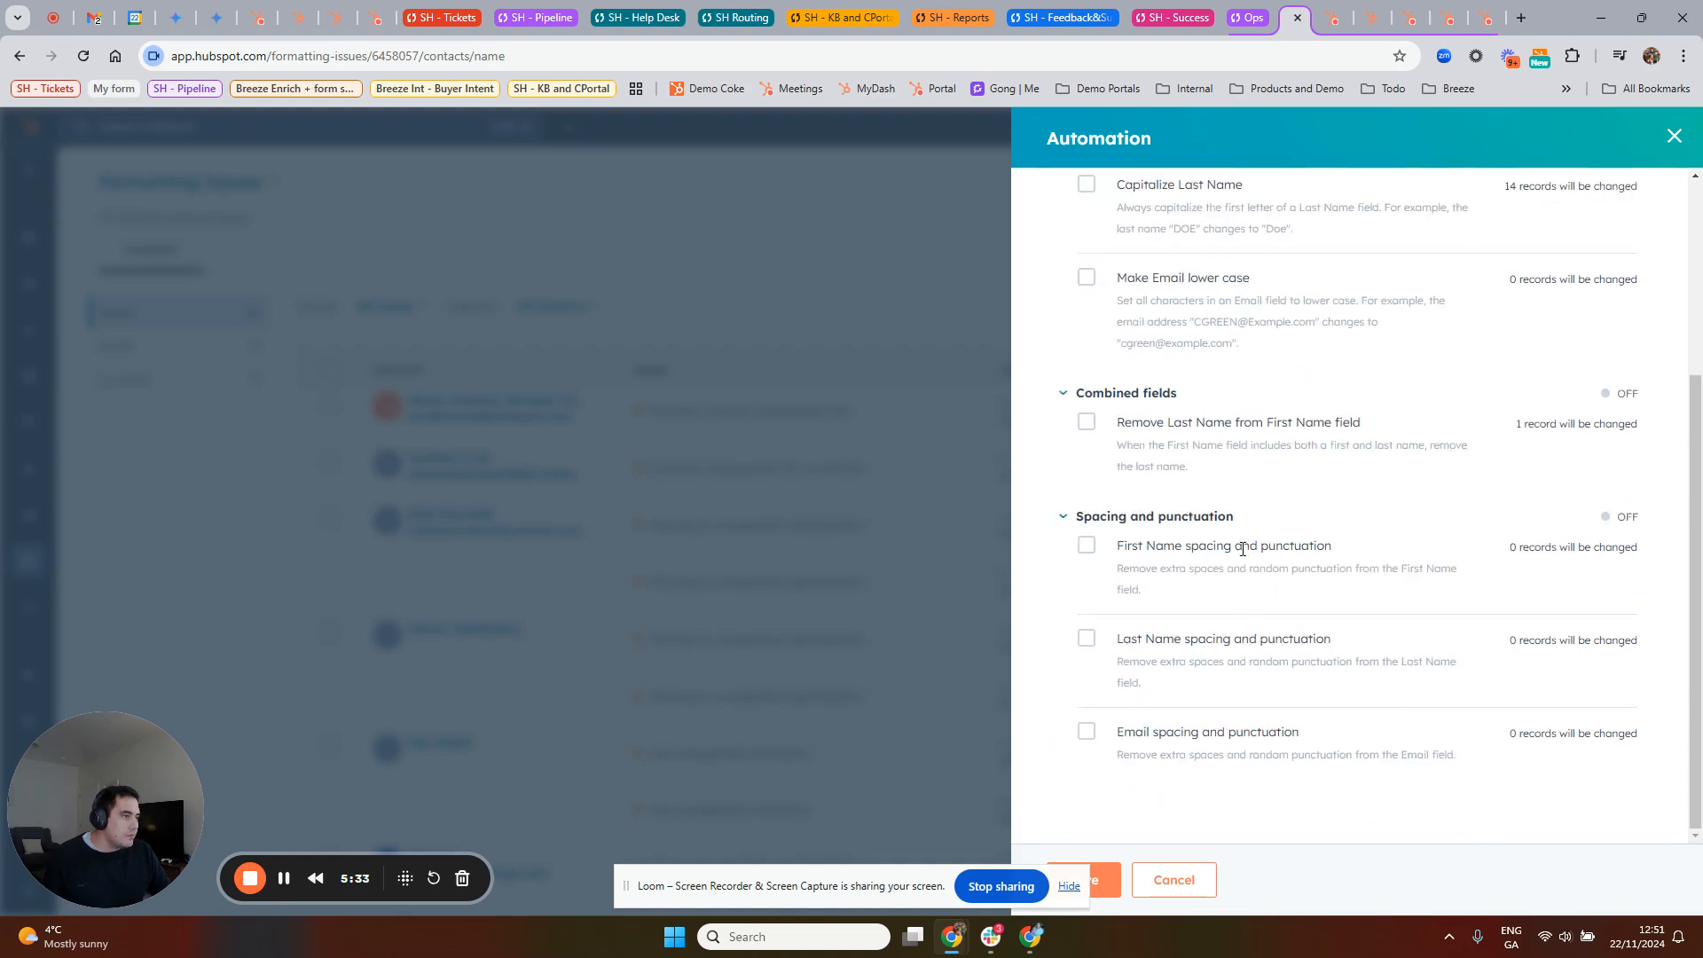
pyautogui.click(1675, 138)
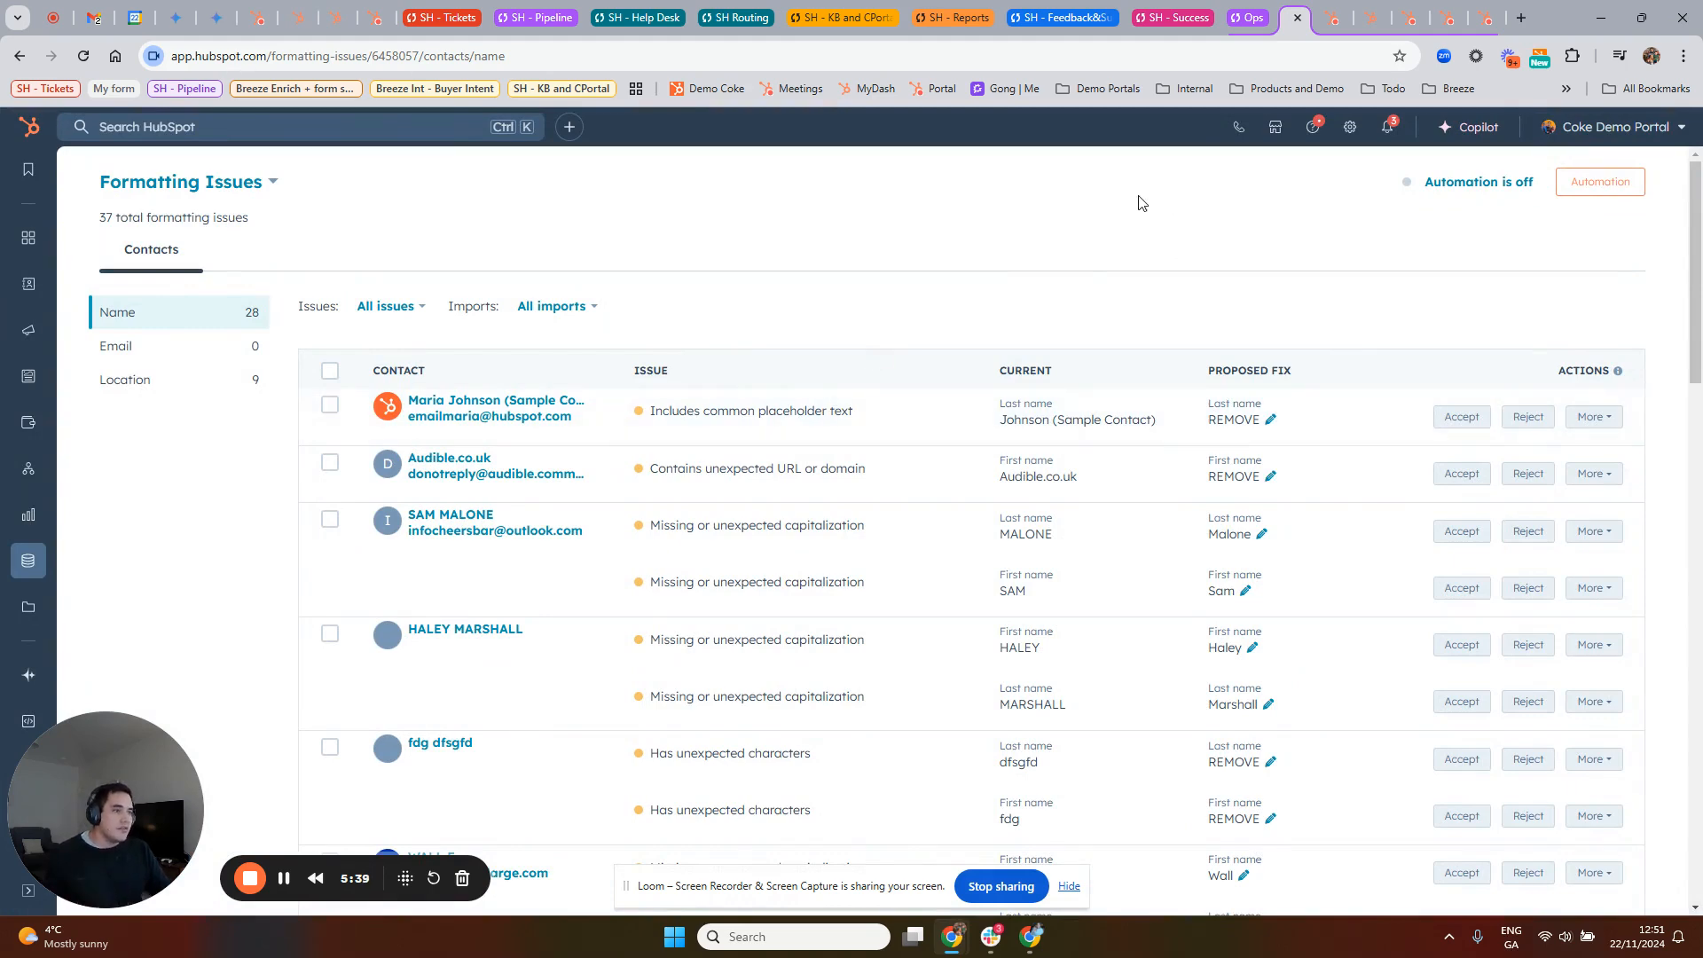
# Step: Review the contacts' email and location formatting issues, and return to the name issues
pyautogui.click(135, 346)
pyautogui.click(158, 394)
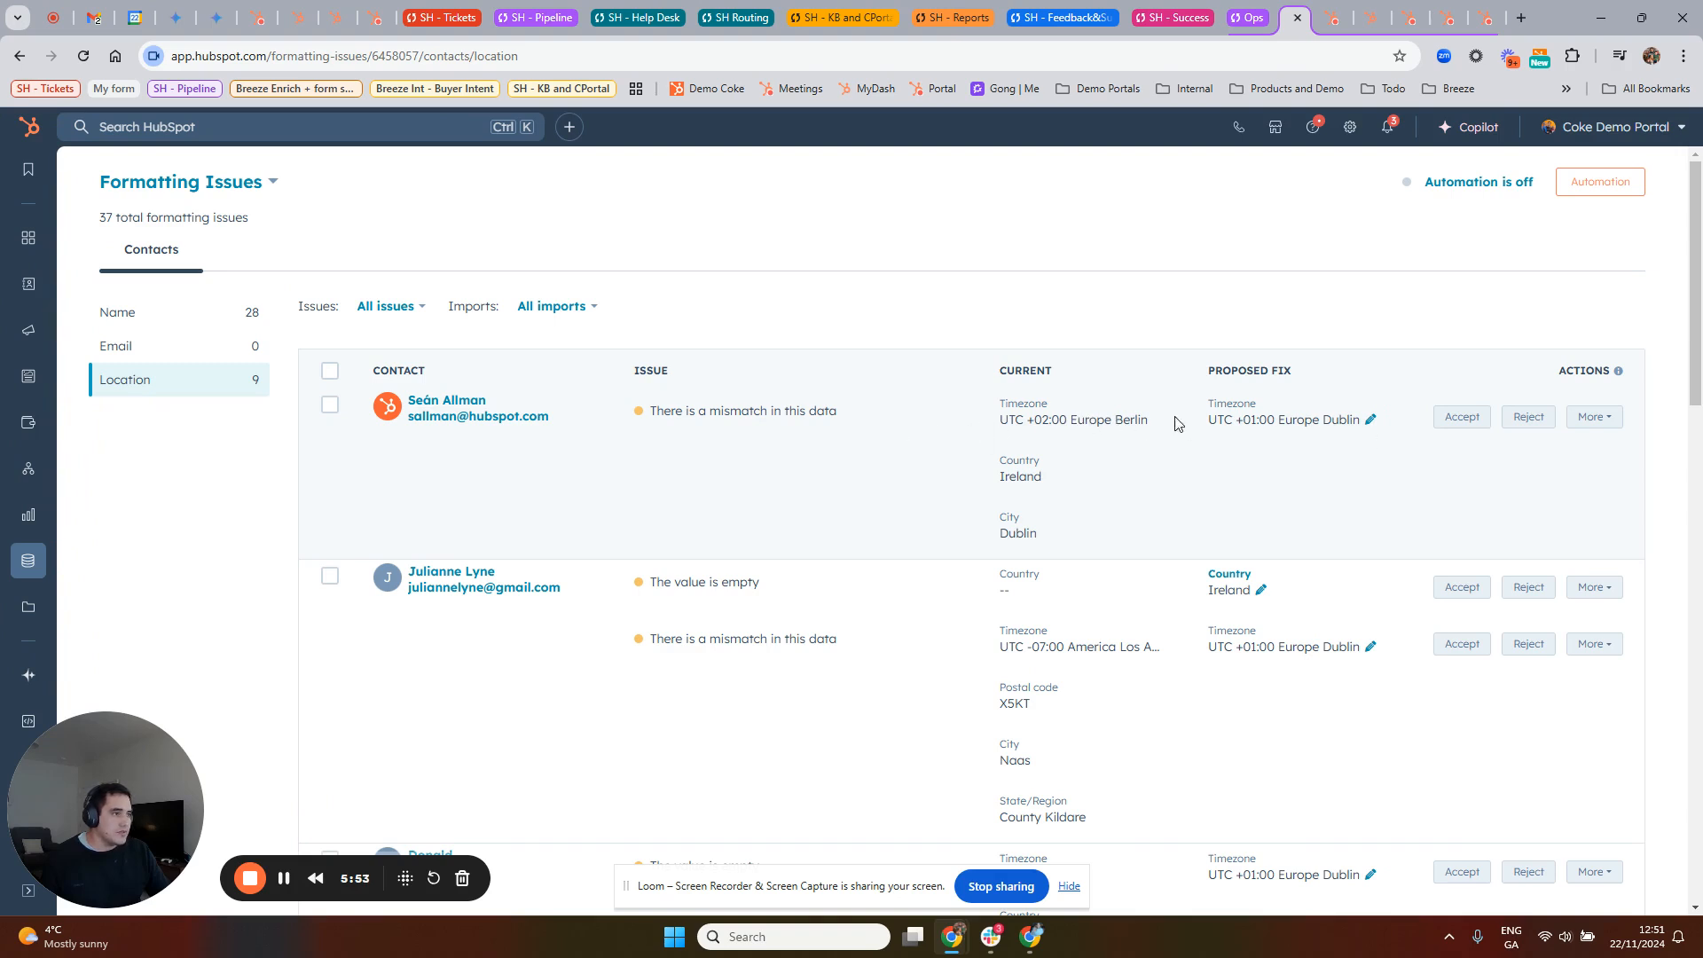
pyautogui.click(198, 323)
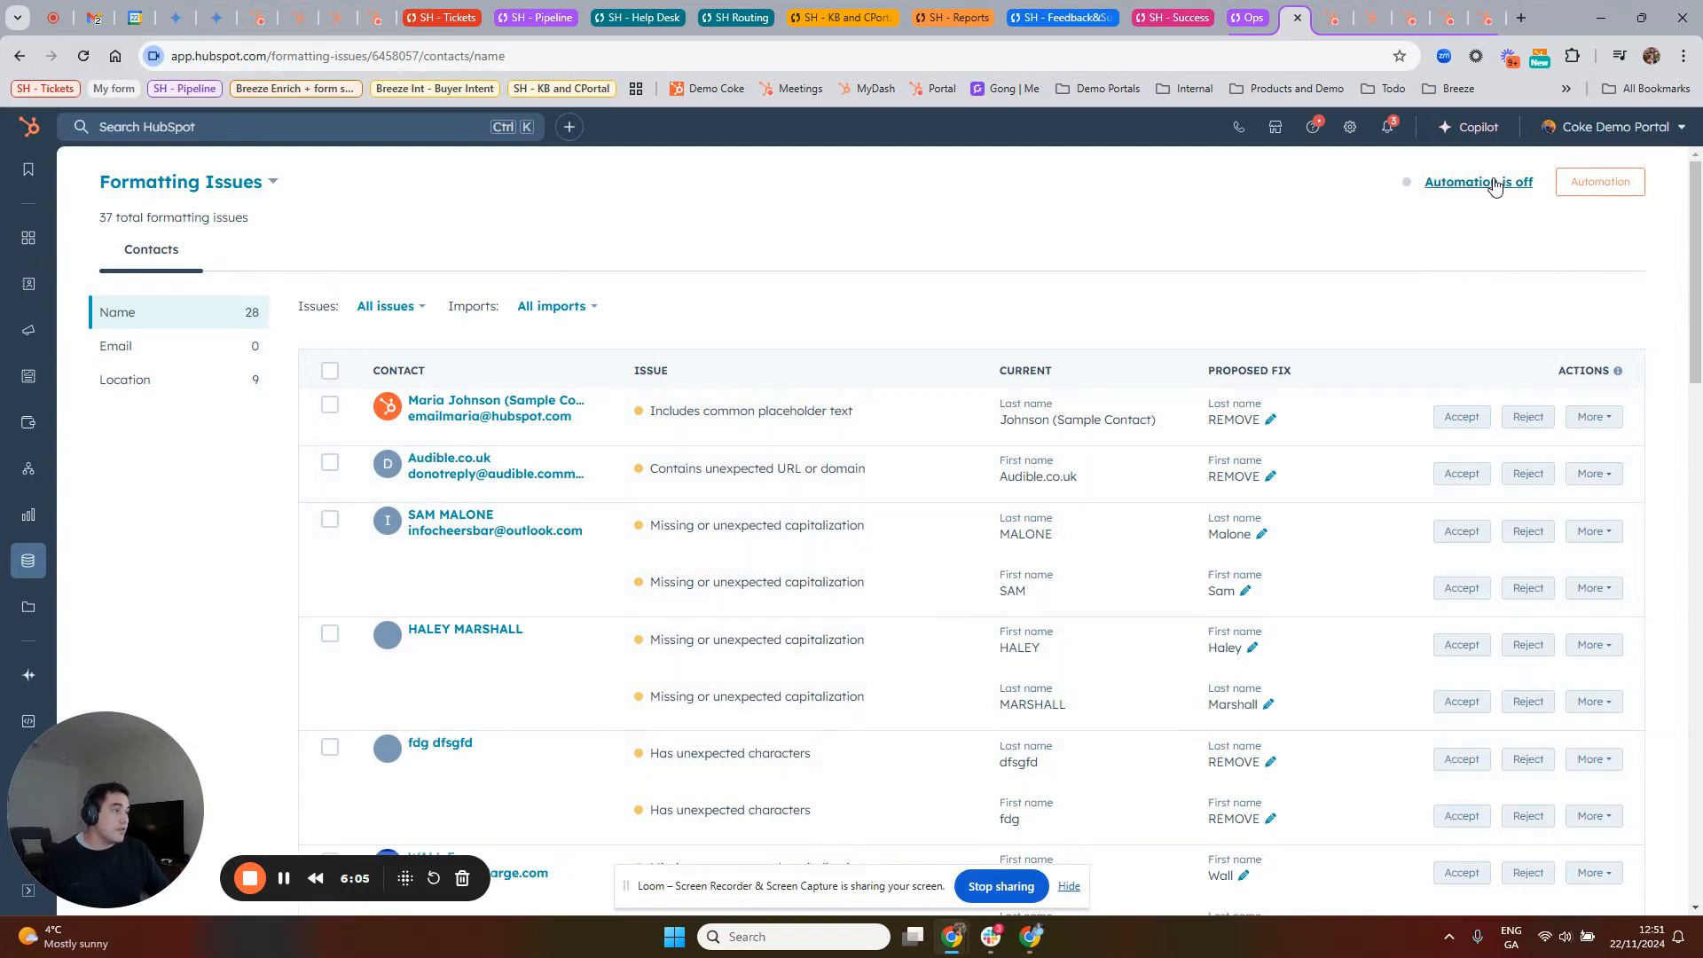
# Step: Switch to the Manage Duplicates page and review the list of duplicate contact pairs
pyautogui.click(254, 188)
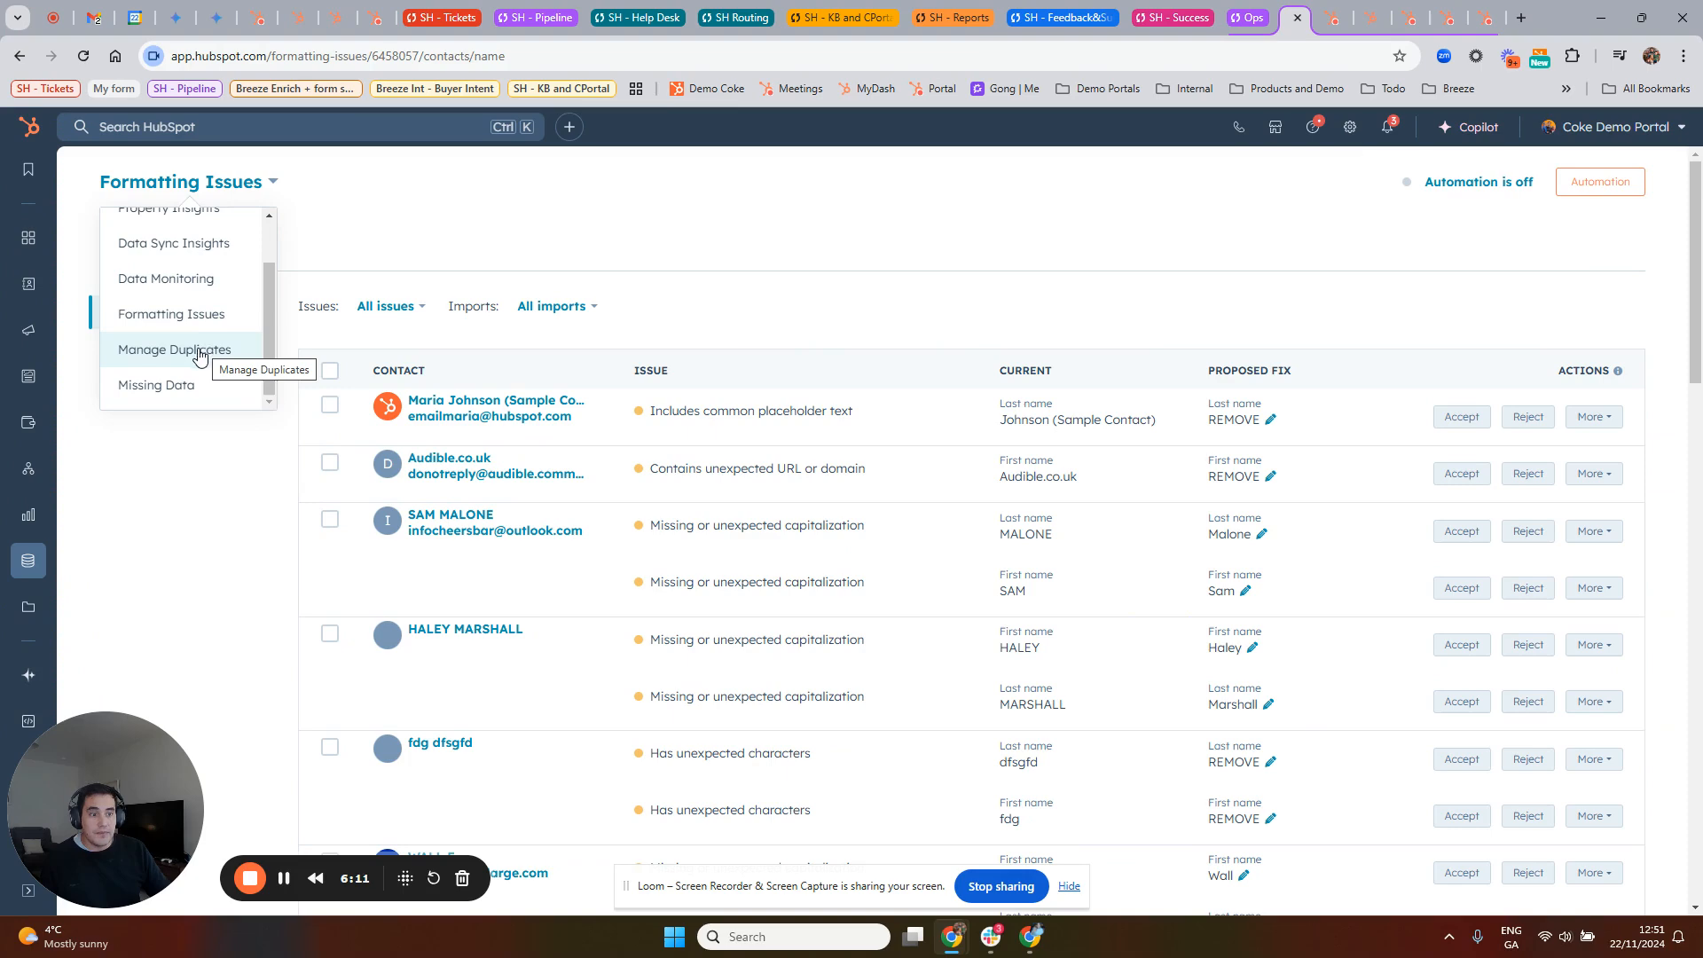
pyautogui.click(199, 353)
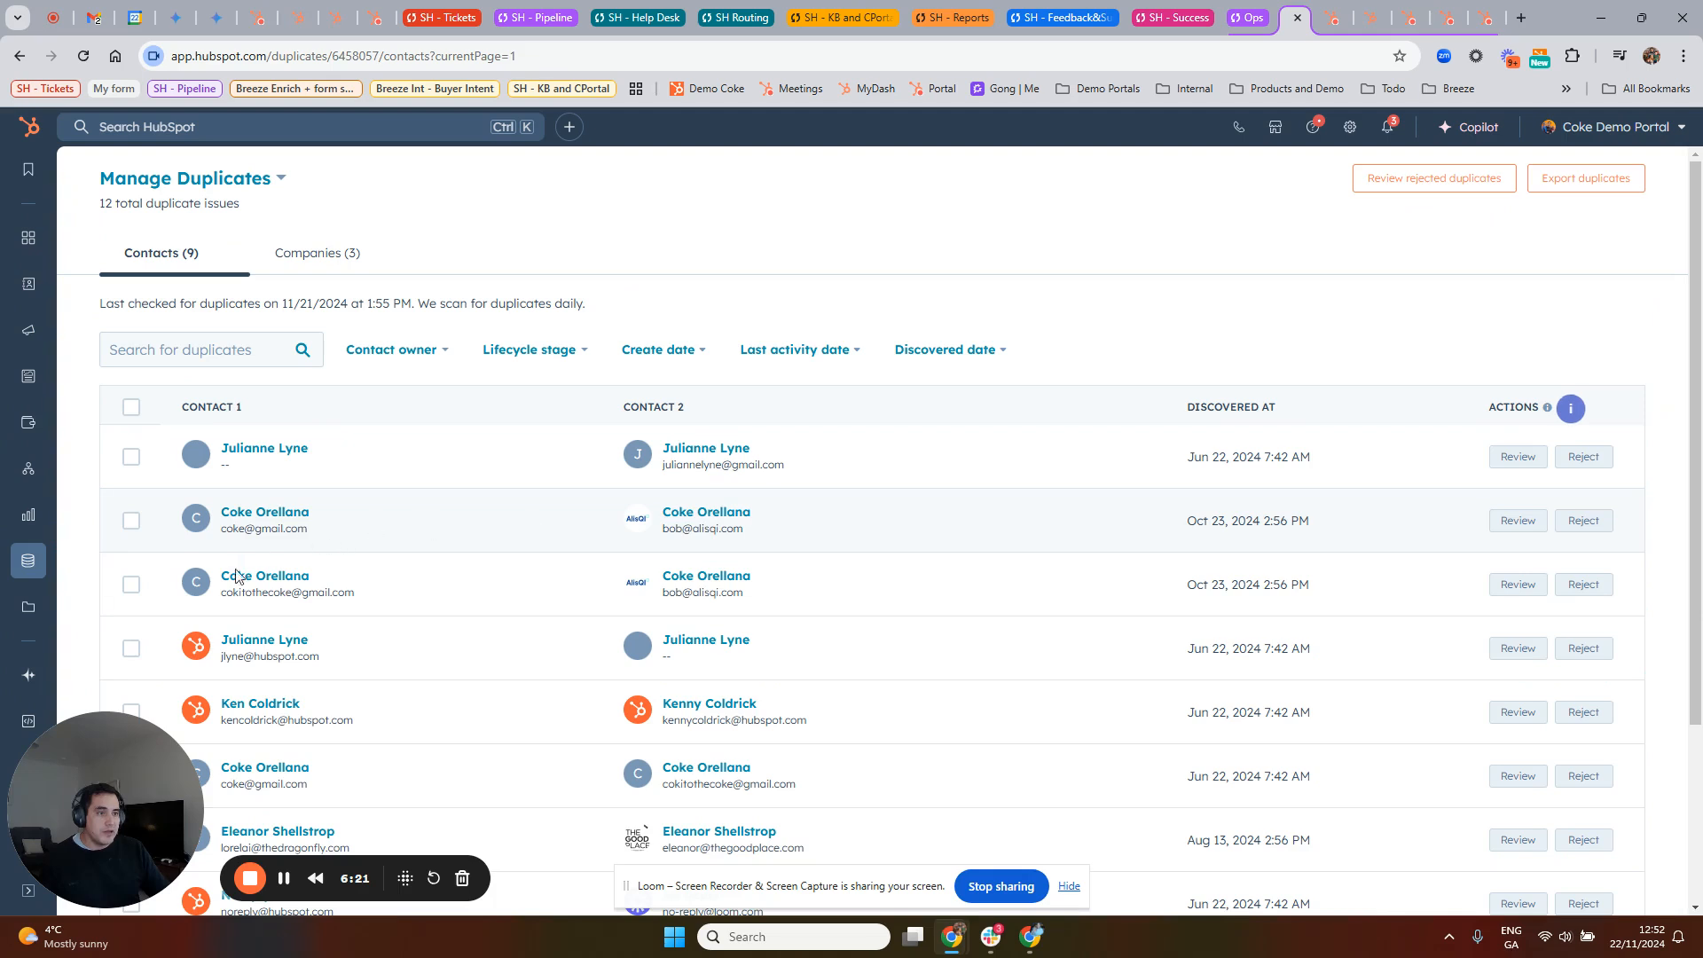
pyautogui.scroll(-2, 242, 561)
pyautogui.scroll(-1, 543, 530)
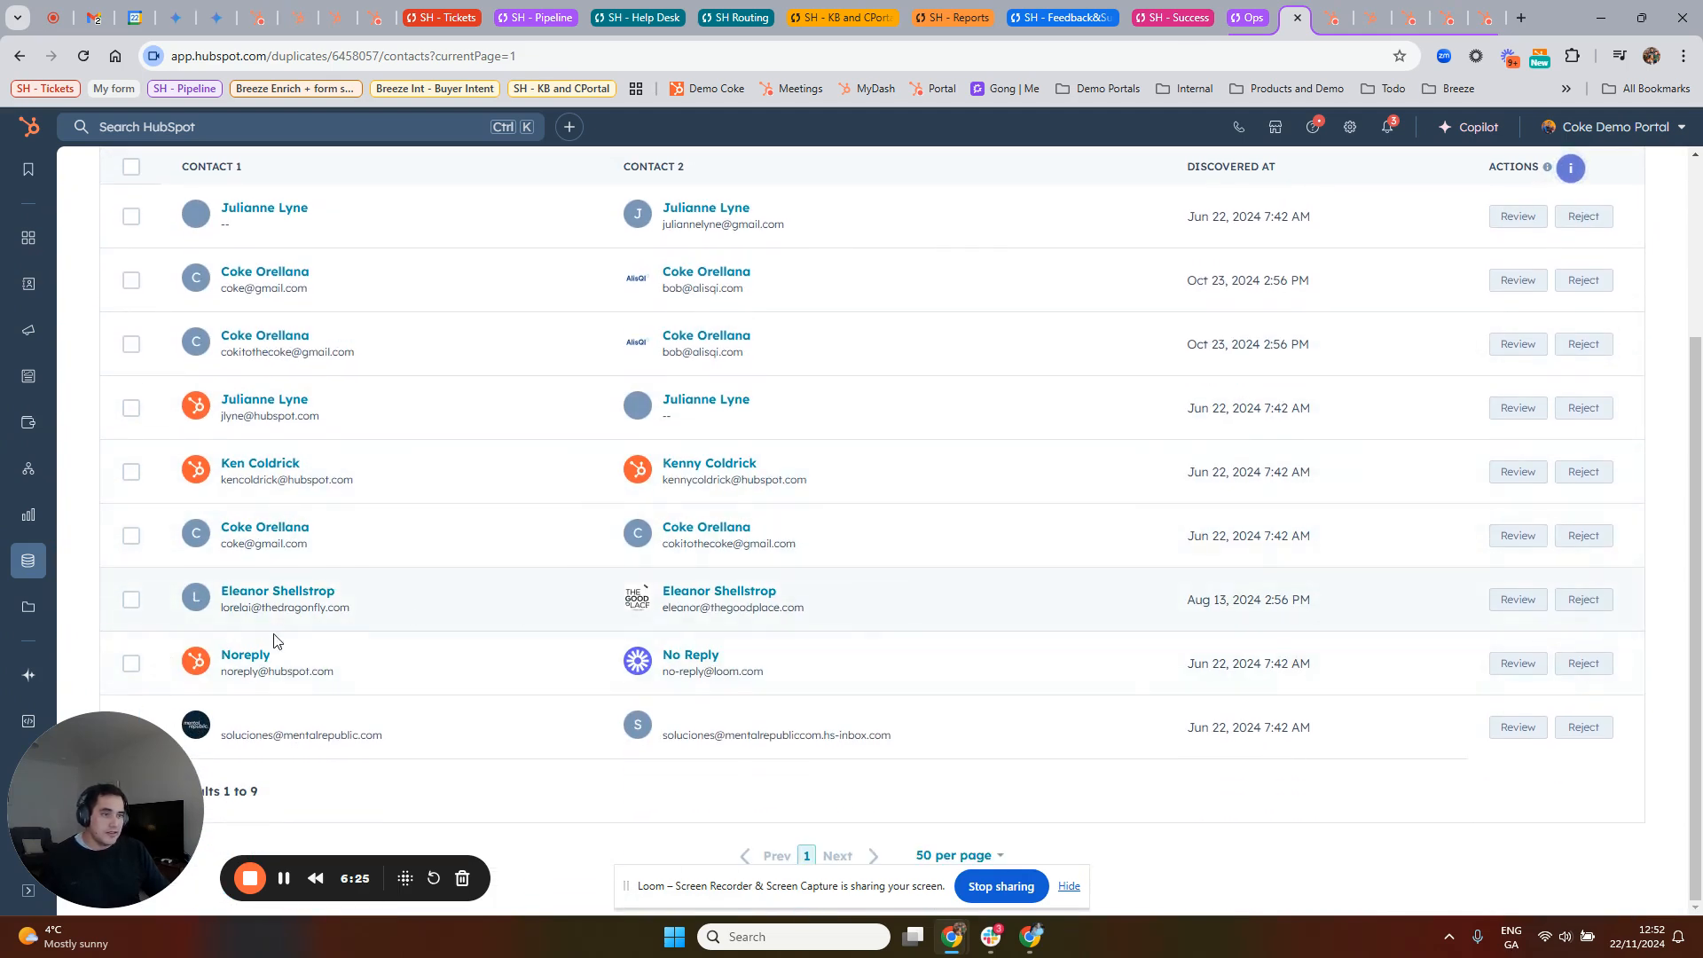
pyautogui.scroll(3, 507, 498)
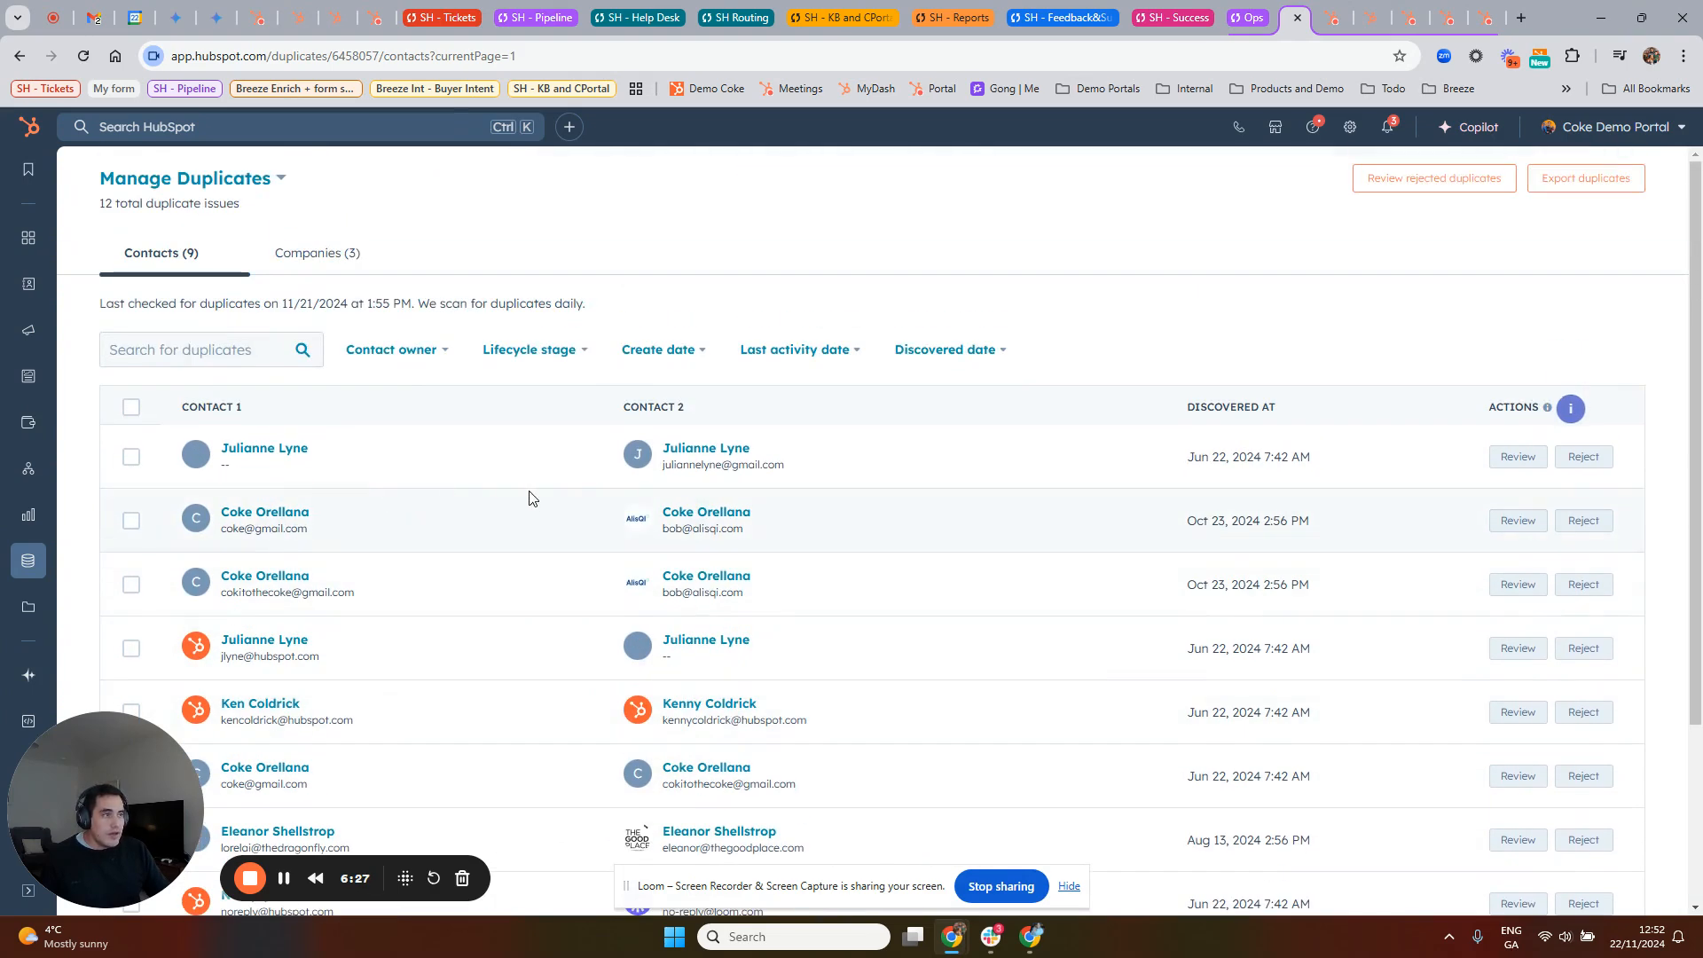
# Step: Open the first duplicate contact pair for merging and make the record created 11/24/2020 the primary record
pyautogui.click(1517, 454)
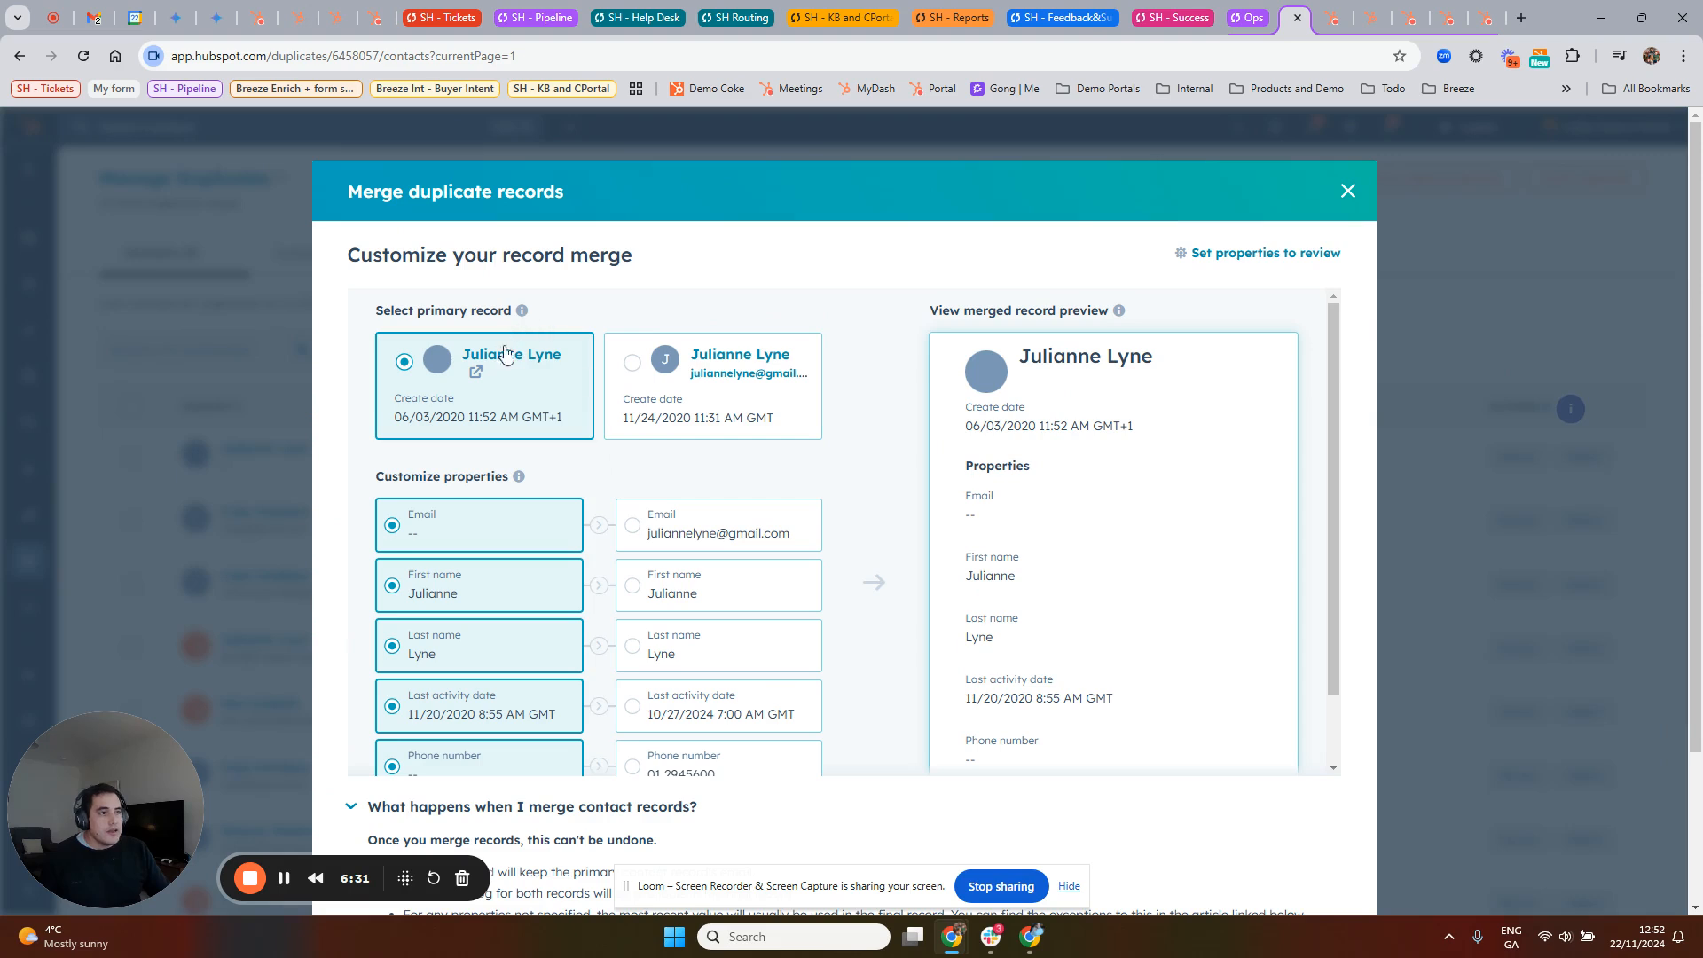
pyautogui.scroll(-1, 701, 490)
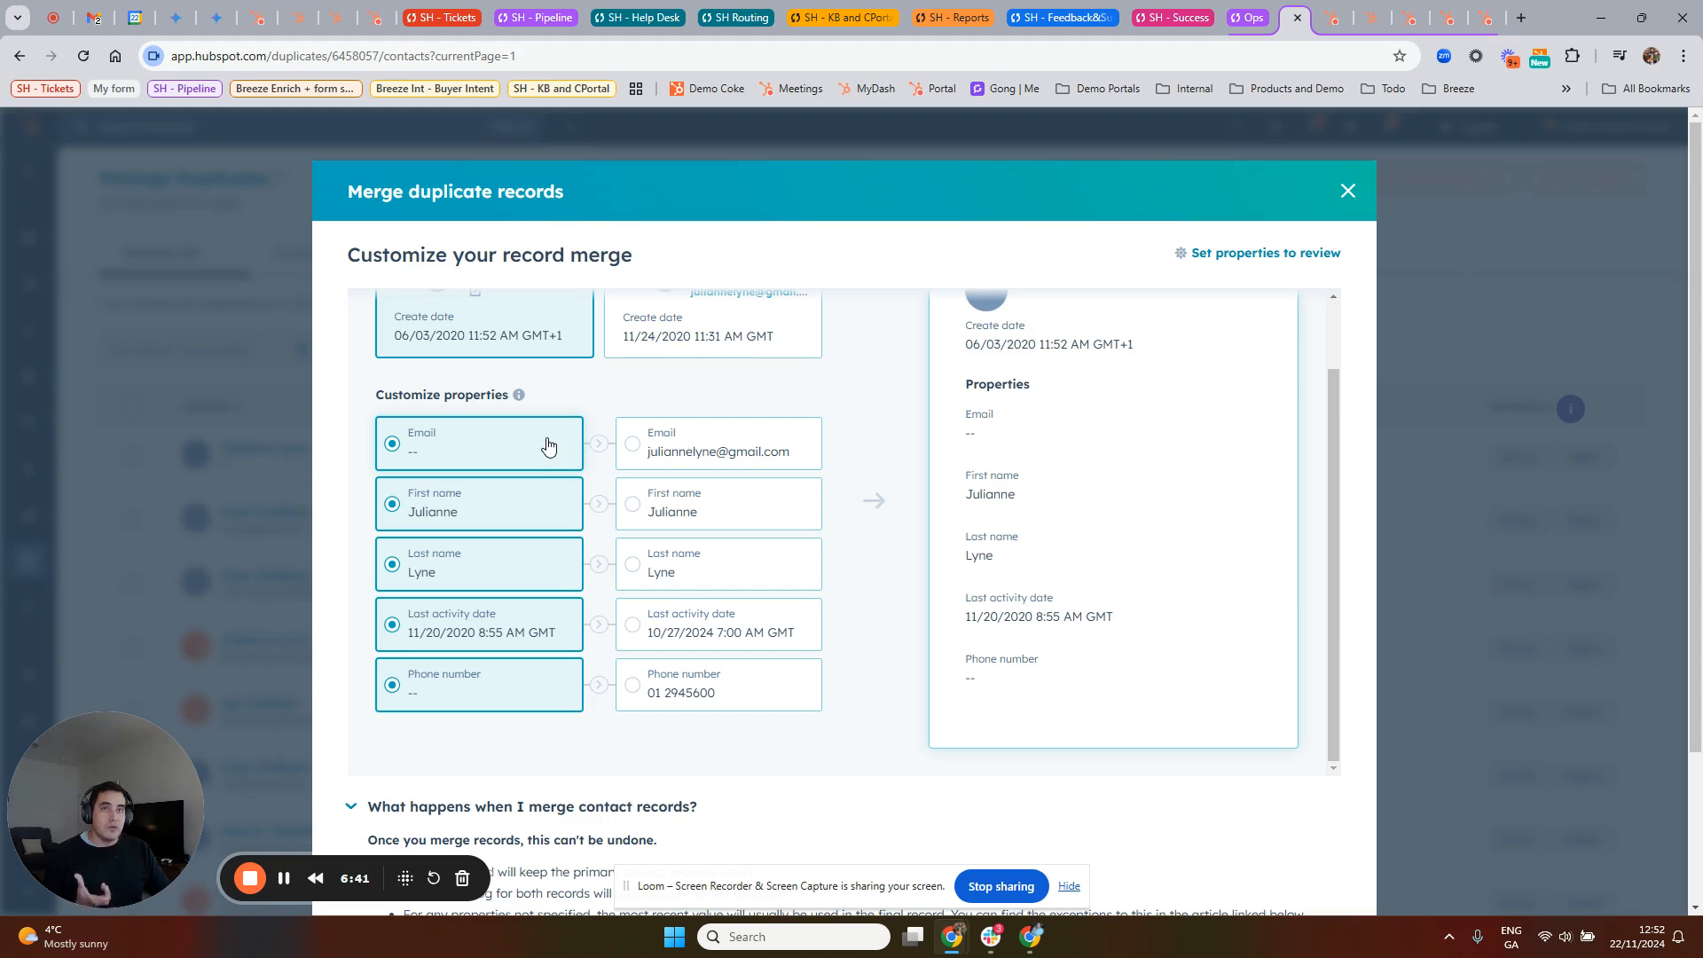
pyautogui.scroll(2, 730, 547)
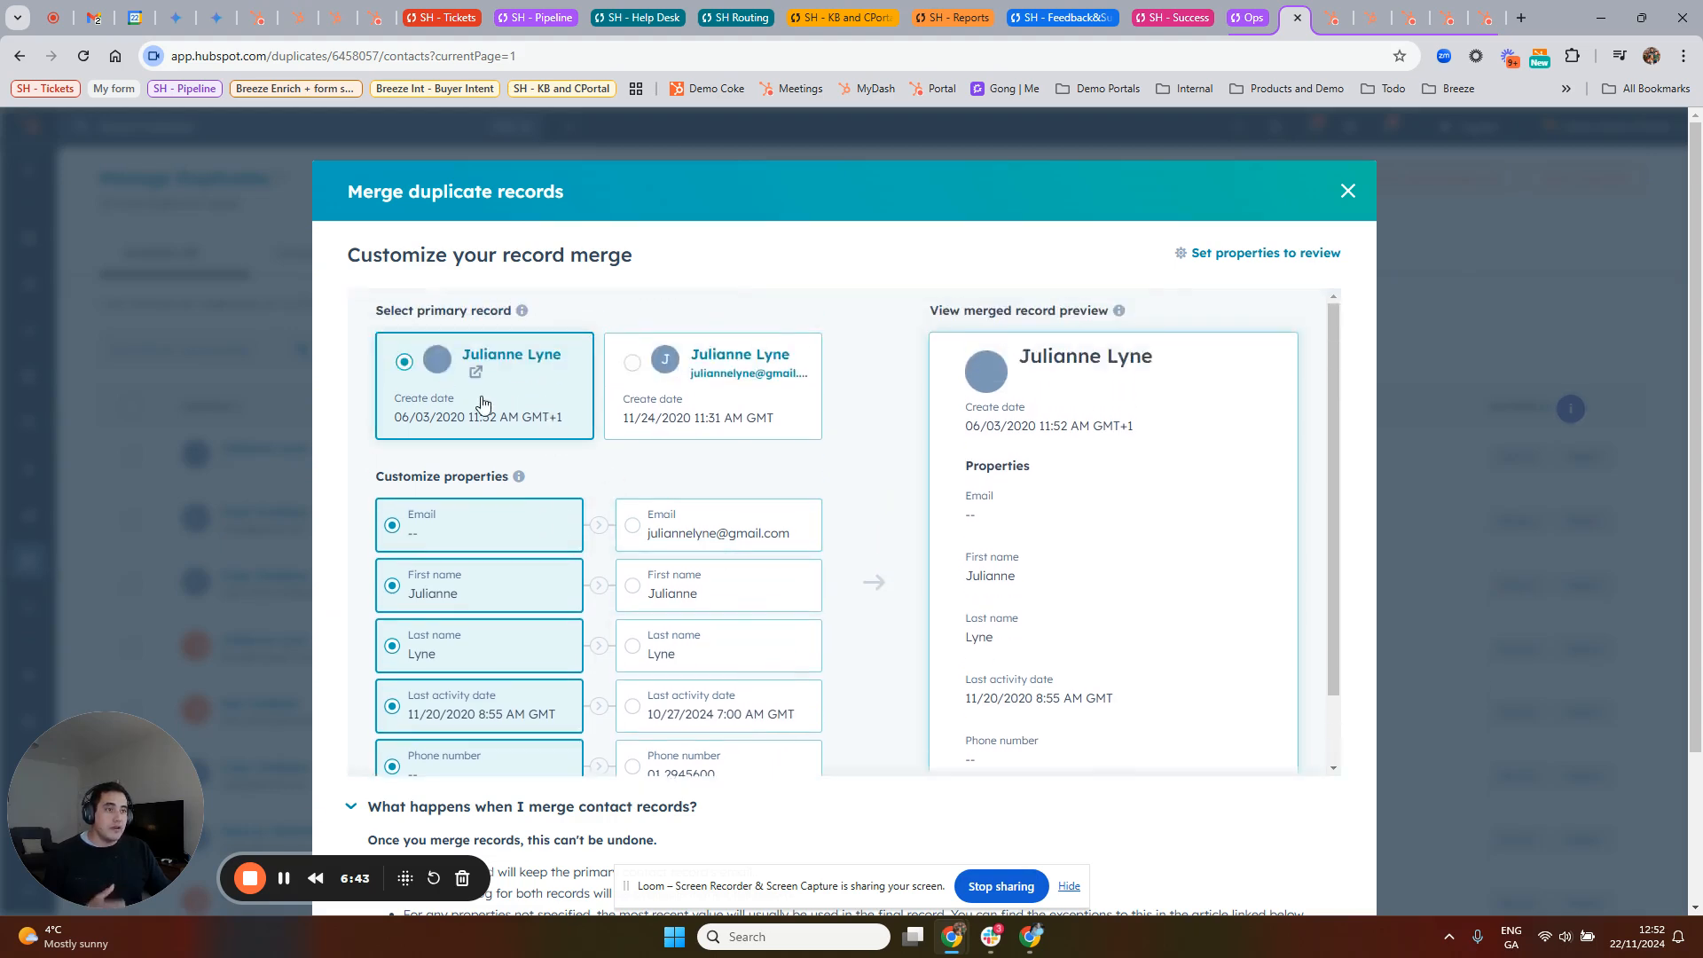
pyautogui.click(634, 371)
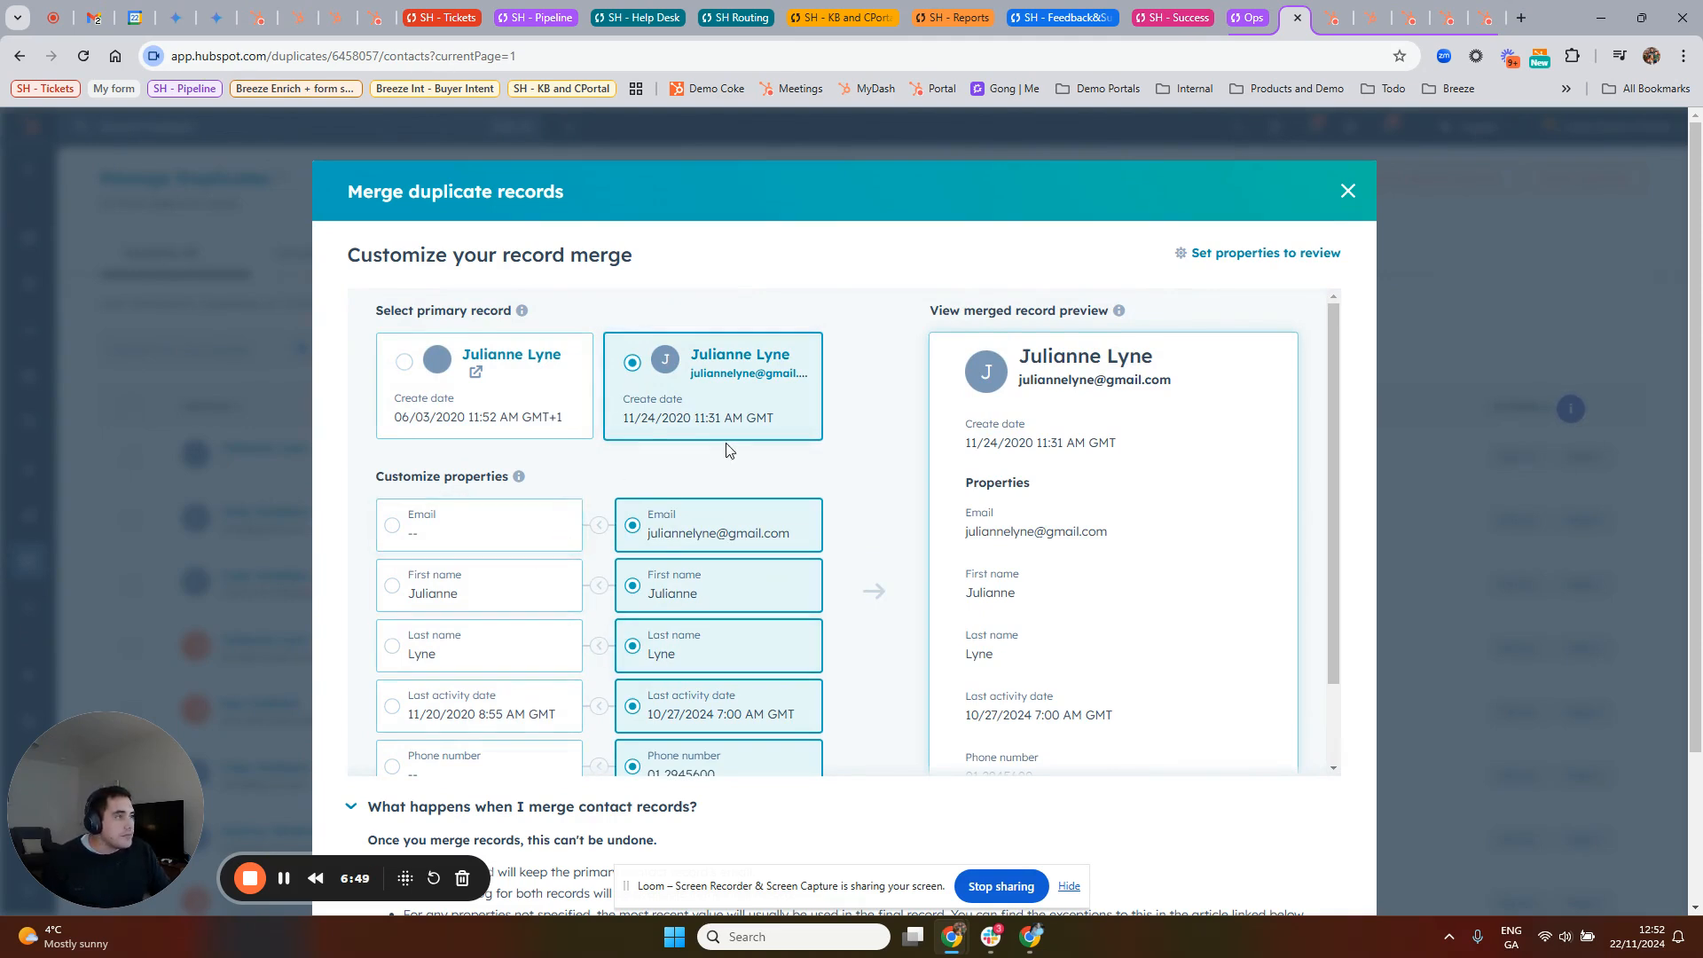
pyautogui.scroll(-2, 720, 435)
pyautogui.scroll(2, 692, 412)
pyautogui.moveTo(424, 311); pyautogui.dragTo(519, 317)
pyautogui.scroll(-2, 660, 381)
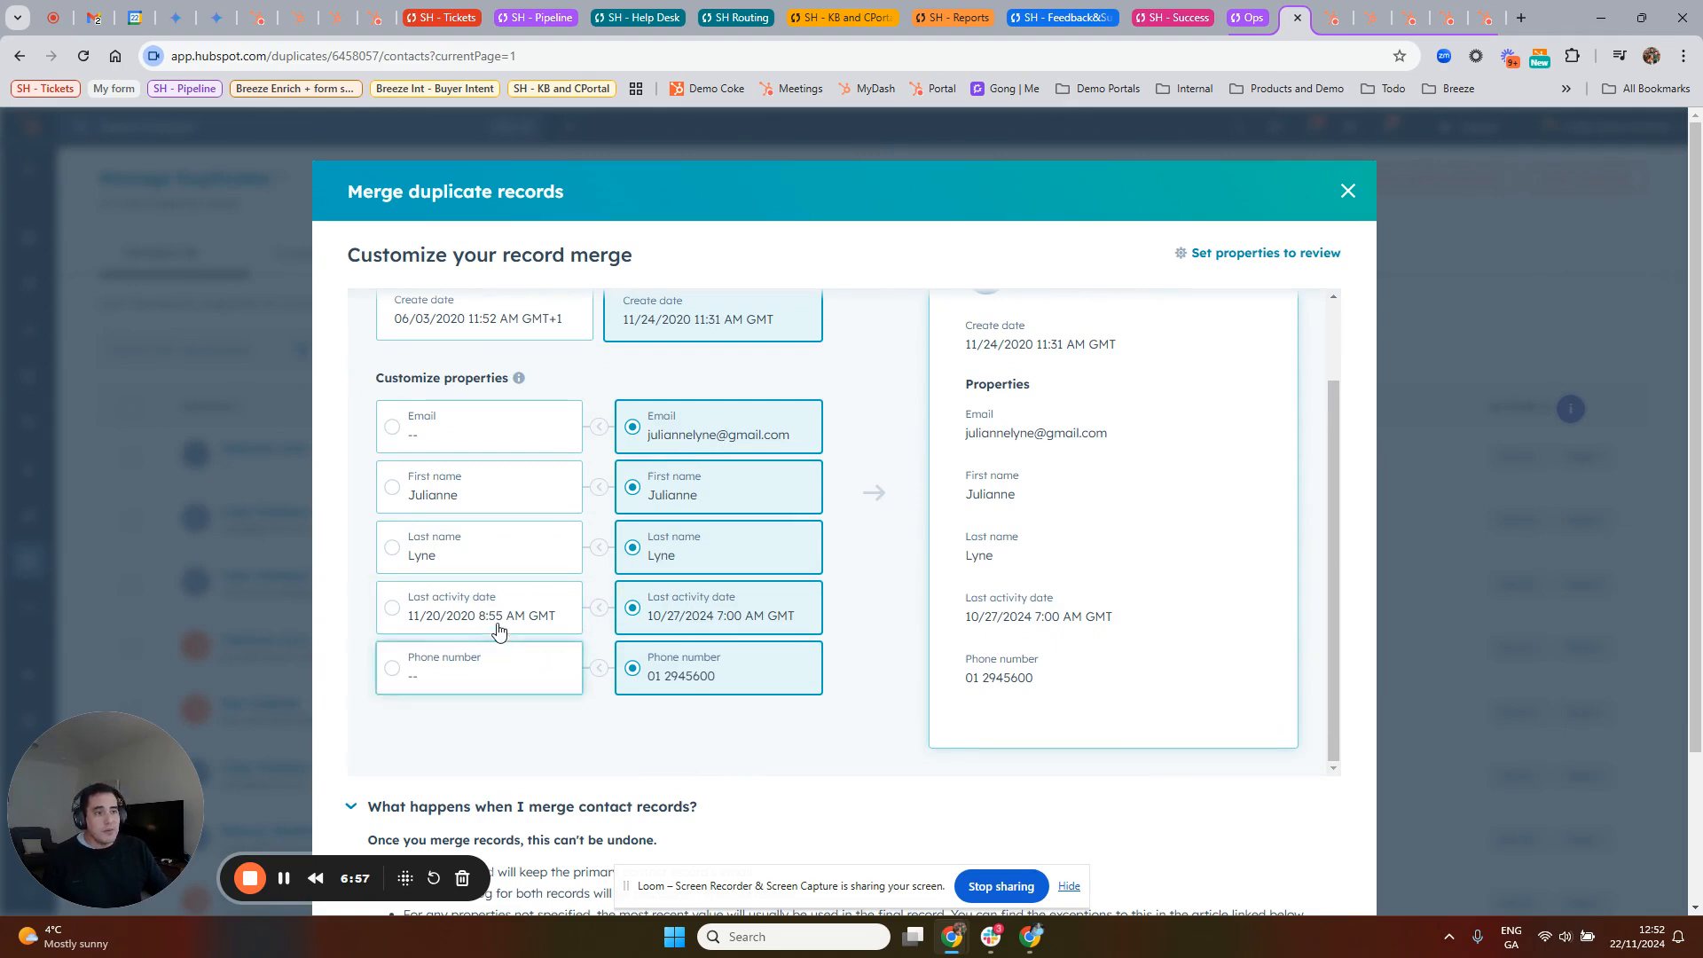
# Step: Take the merged record's first name and last name from the contact created 06/03/2020, and show the merge consequences
pyautogui.click(479, 492)
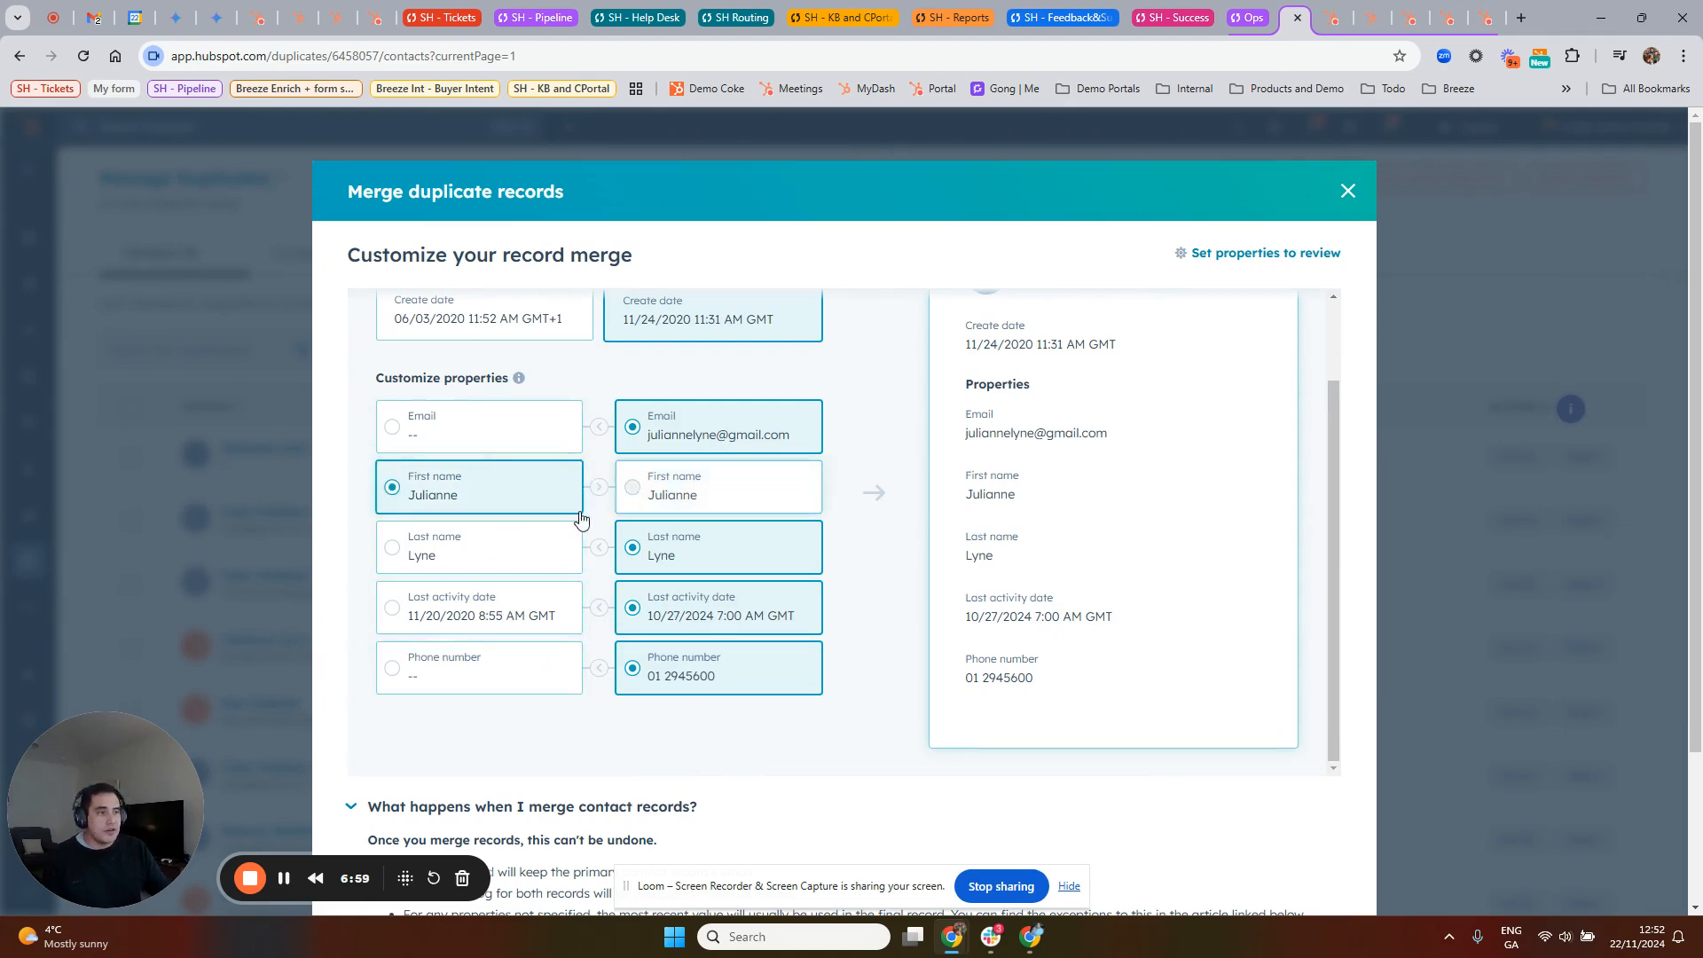
pyautogui.click(504, 560)
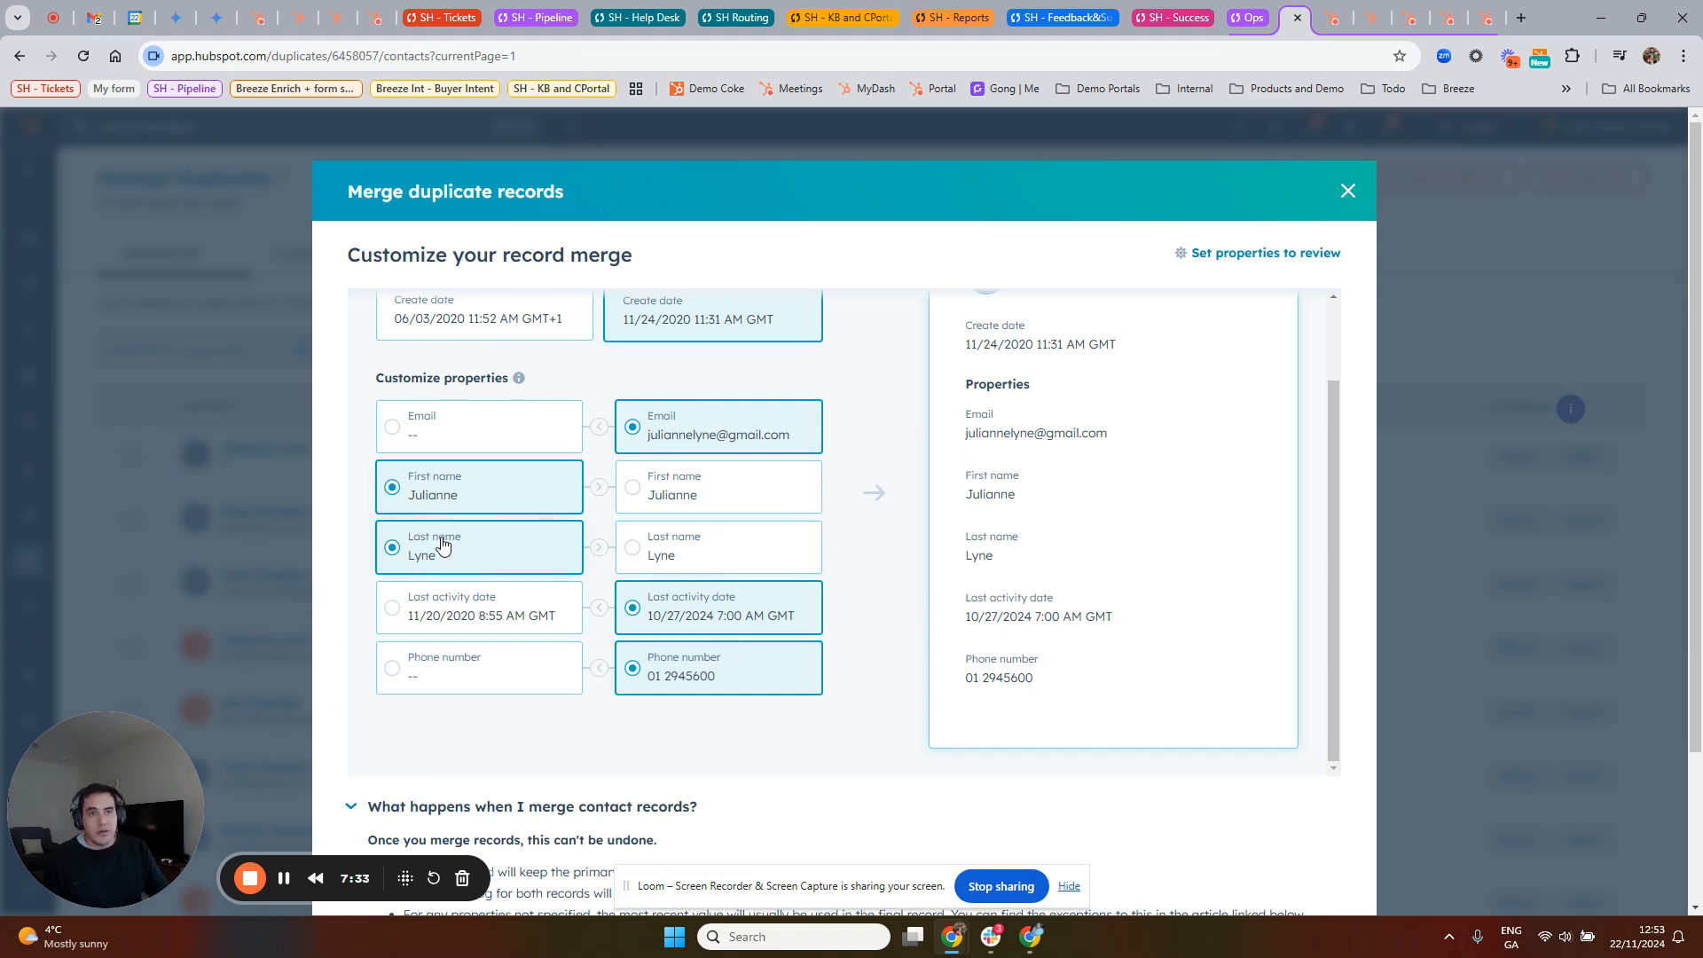
pyautogui.scroll(-2, 735, 594)
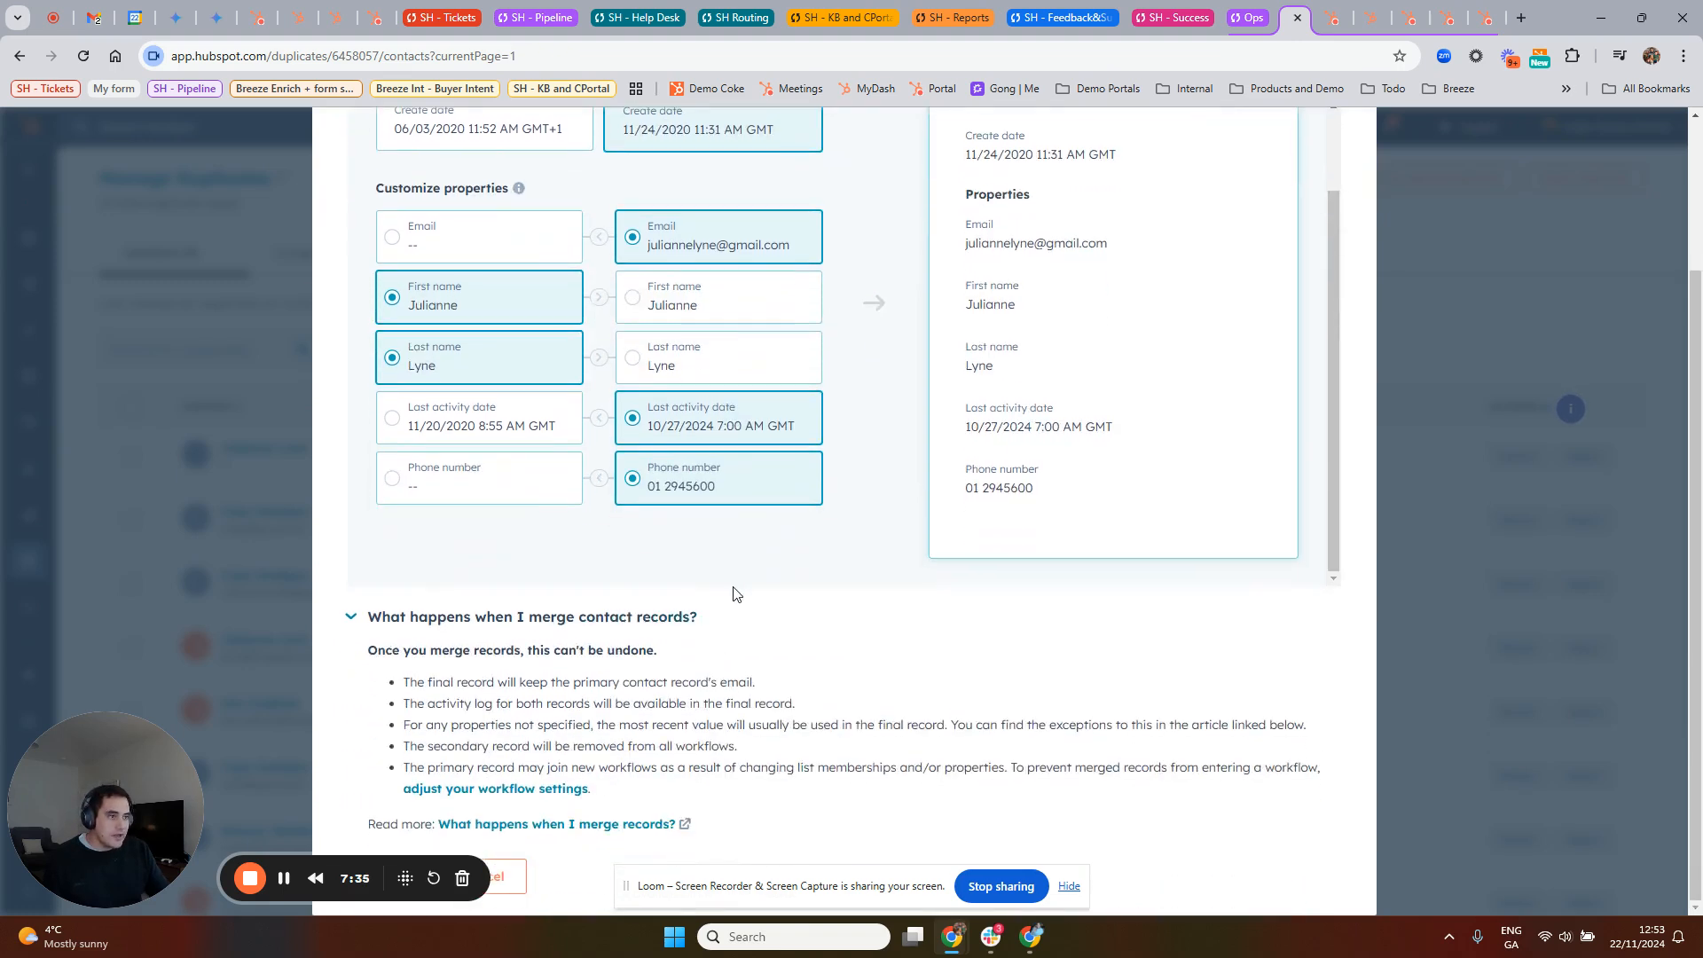
pyautogui.moveTo(113, 806); pyautogui.dragTo(1231, 797)
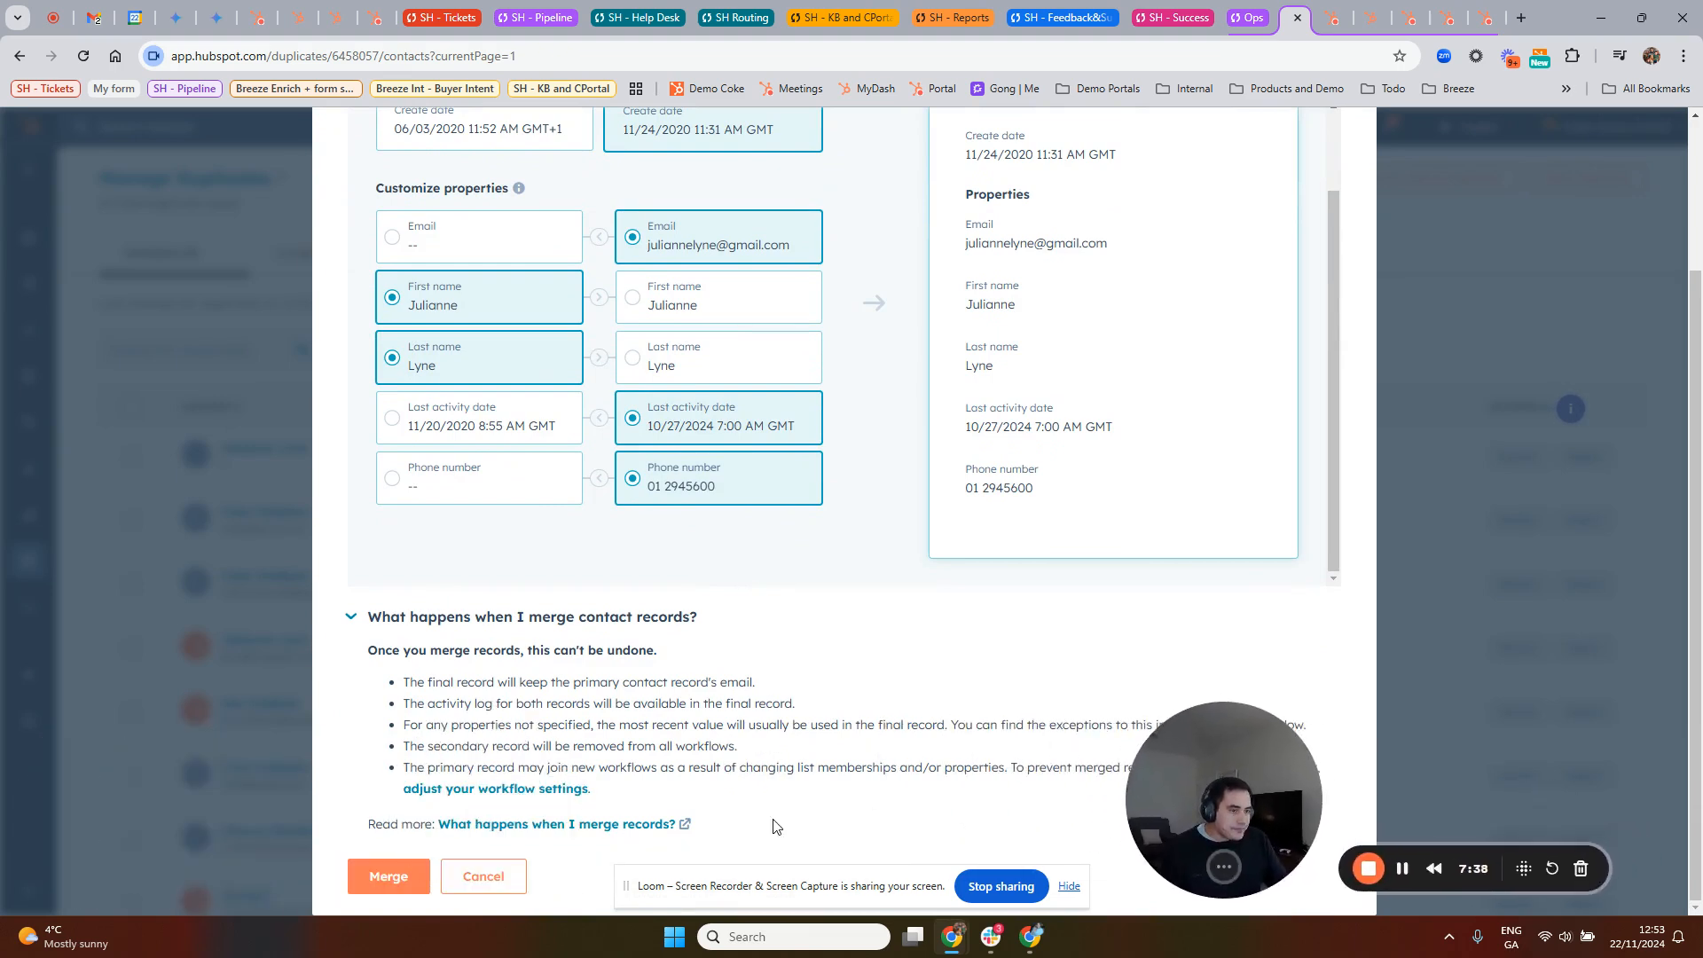
# Step: Merge the two duplicate contact records with the chosen properties and dismiss the notification
pyautogui.click(402, 863)
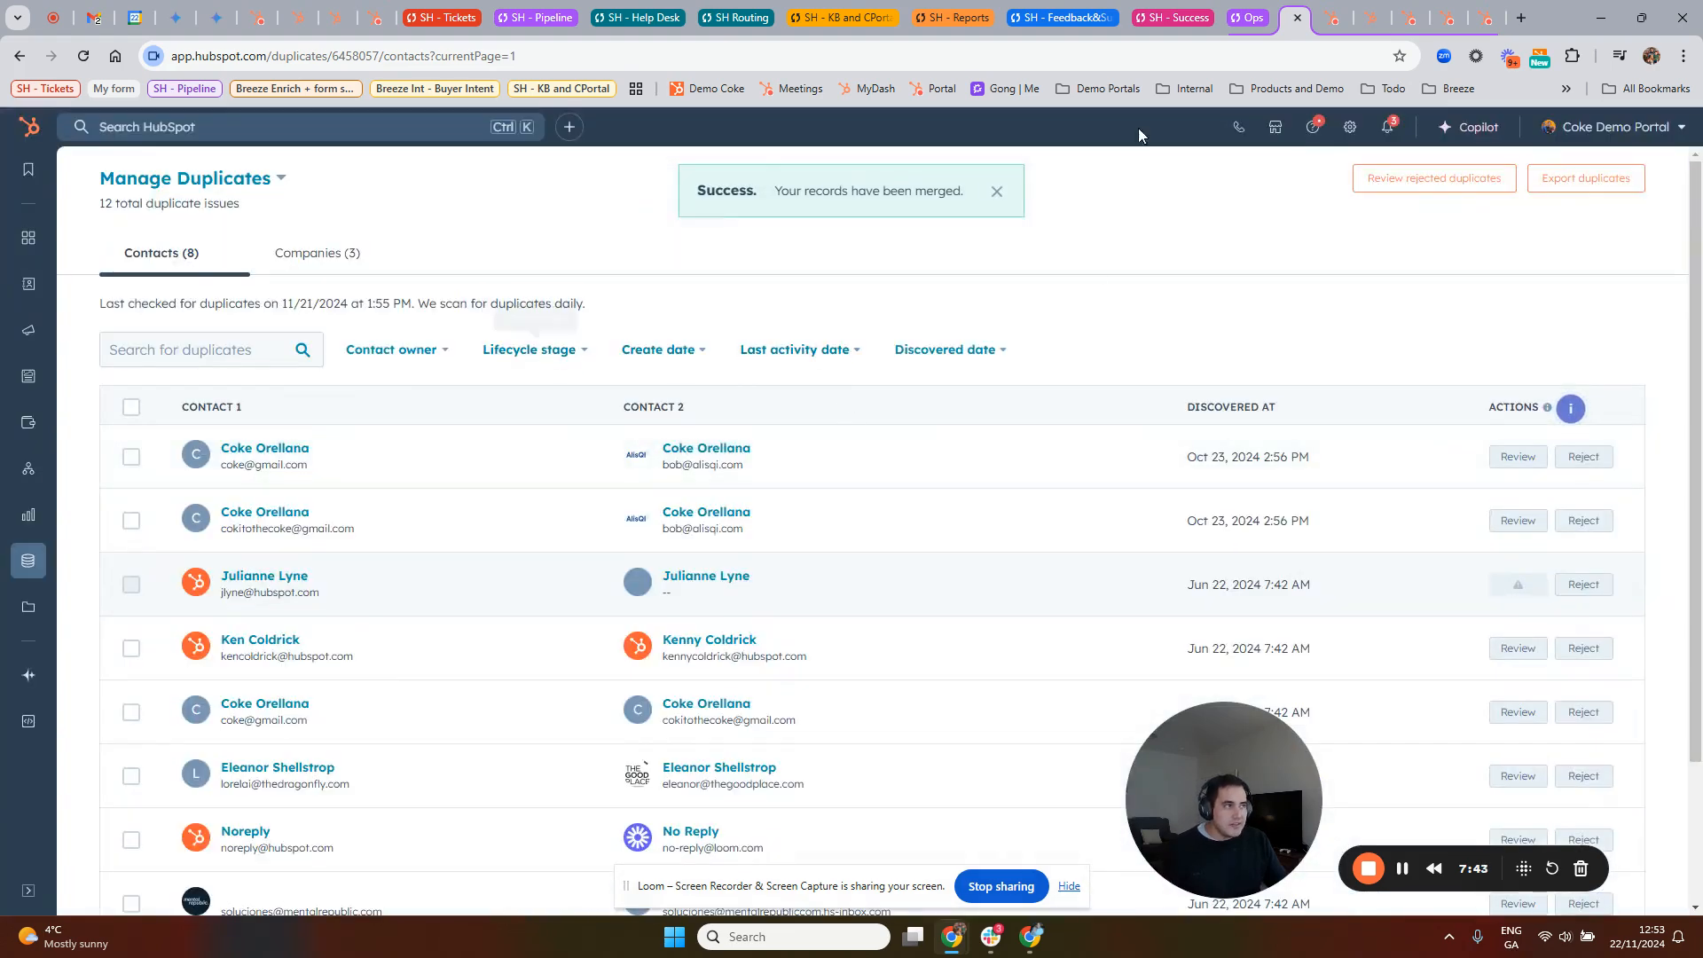
pyautogui.click(997, 191)
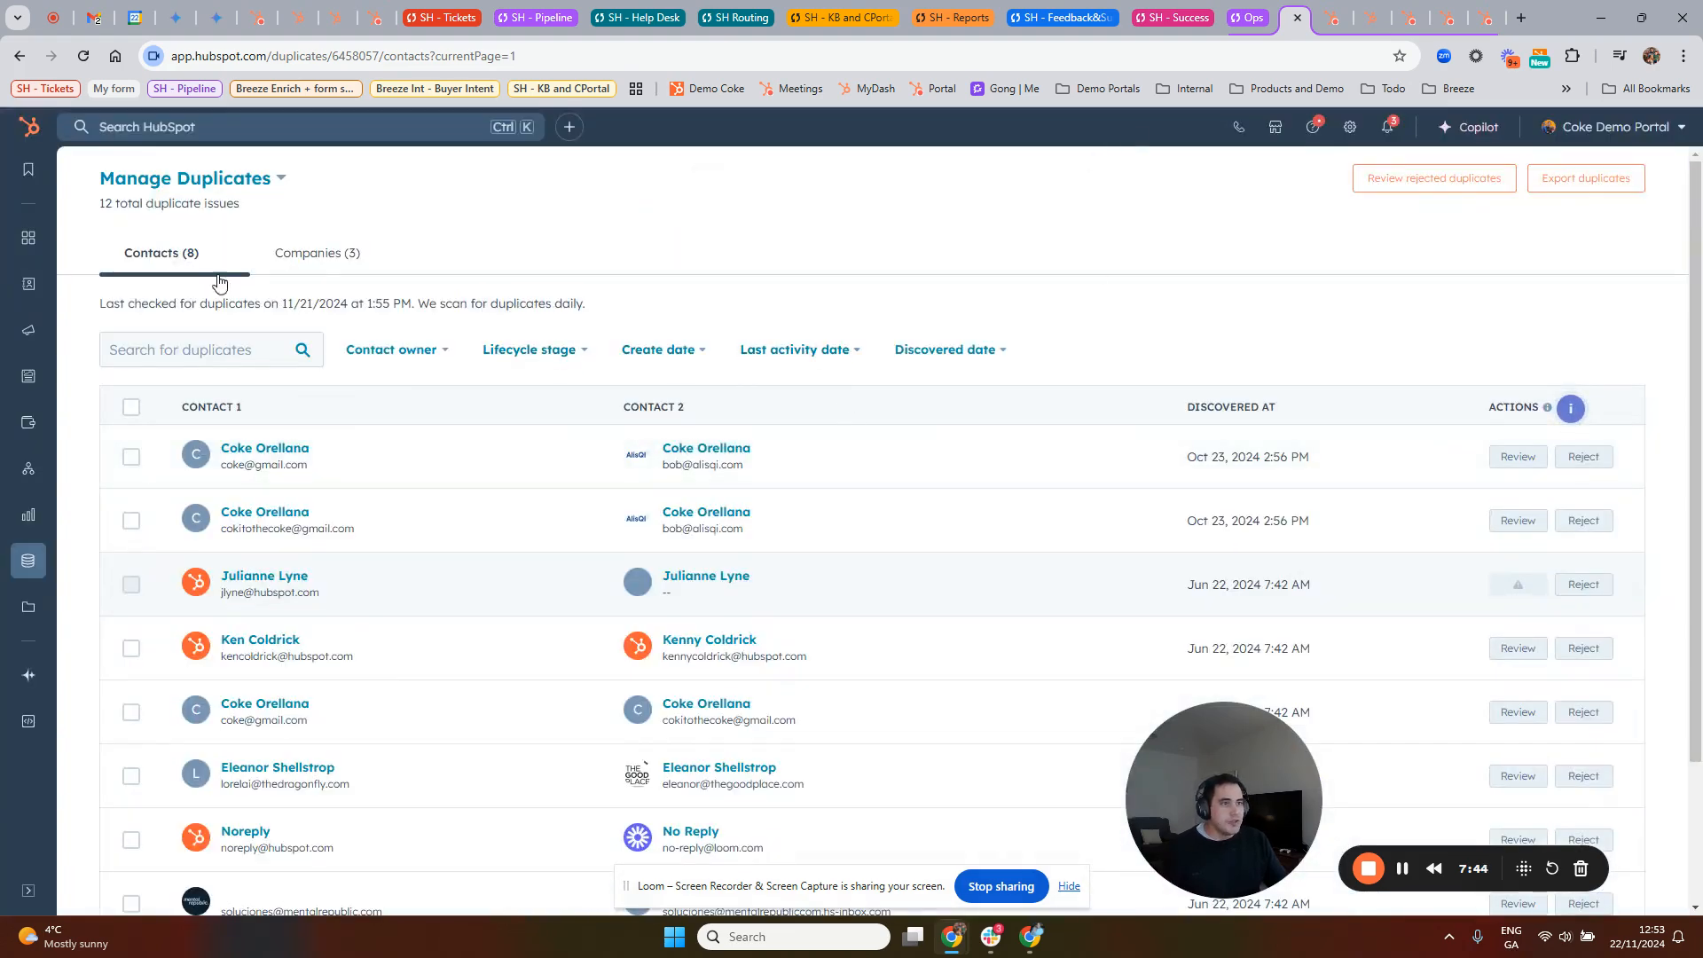
# Step: Select all mergeable duplicate contact pairs for bulk review, examine the merge criteria options, and close the dialog without merging
pyautogui.click(131, 406)
pyautogui.scroll(-2, 532, 532)
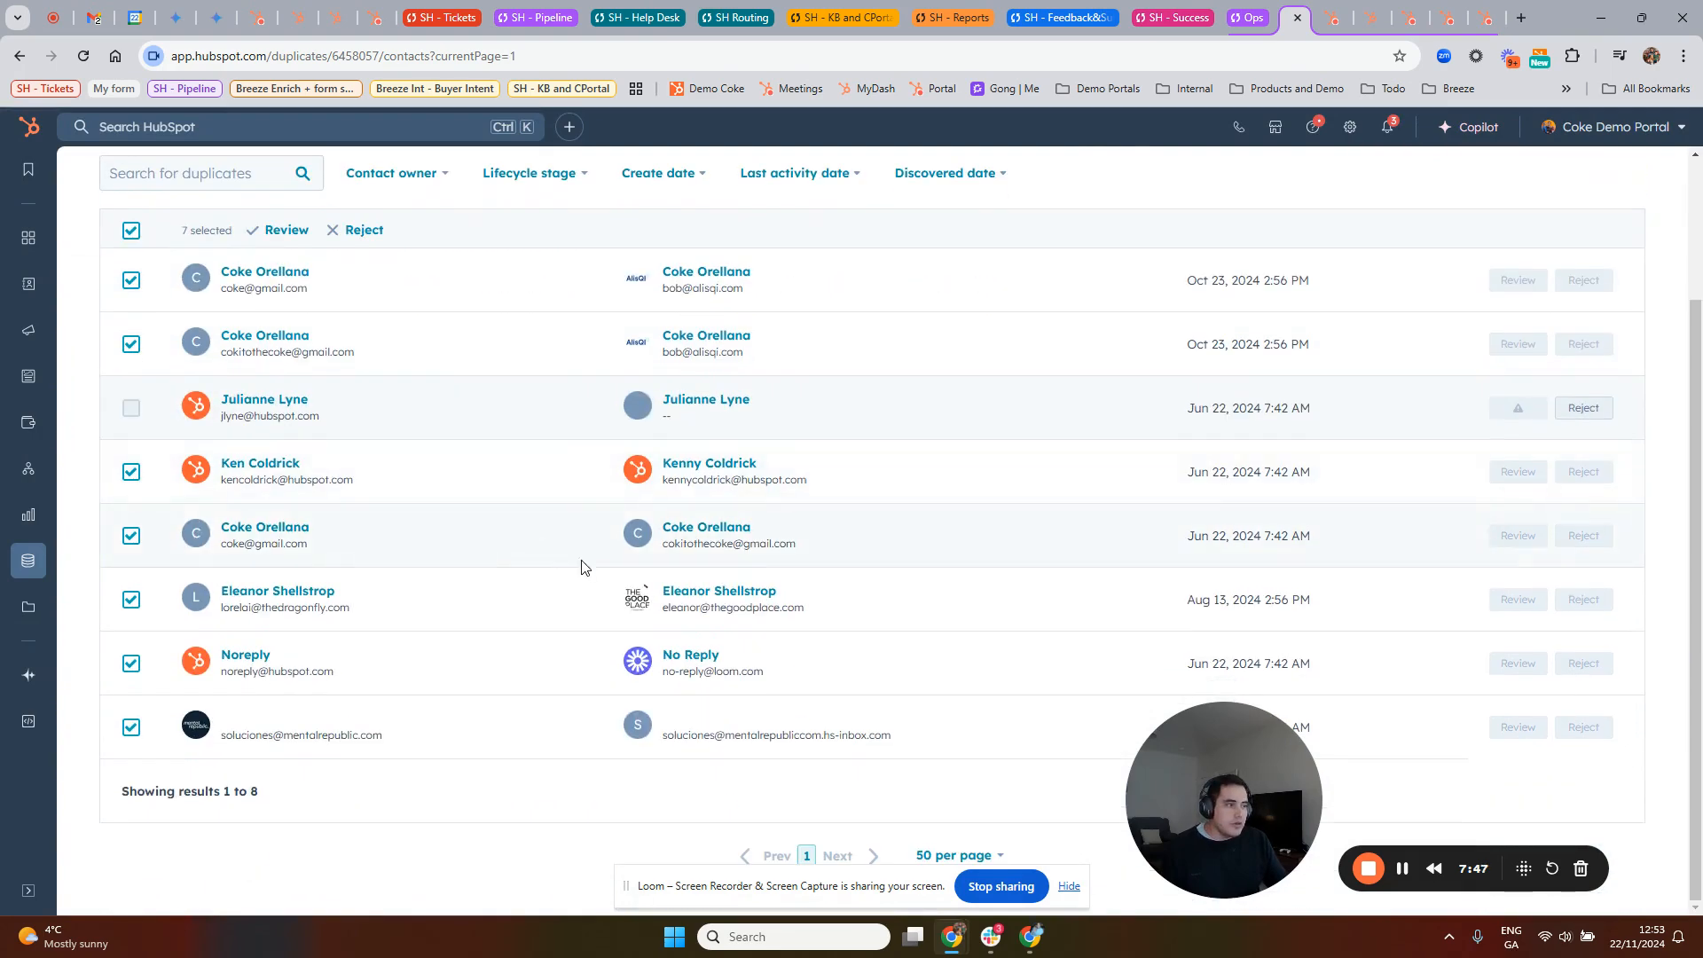
pyautogui.scroll(2, 266, 395)
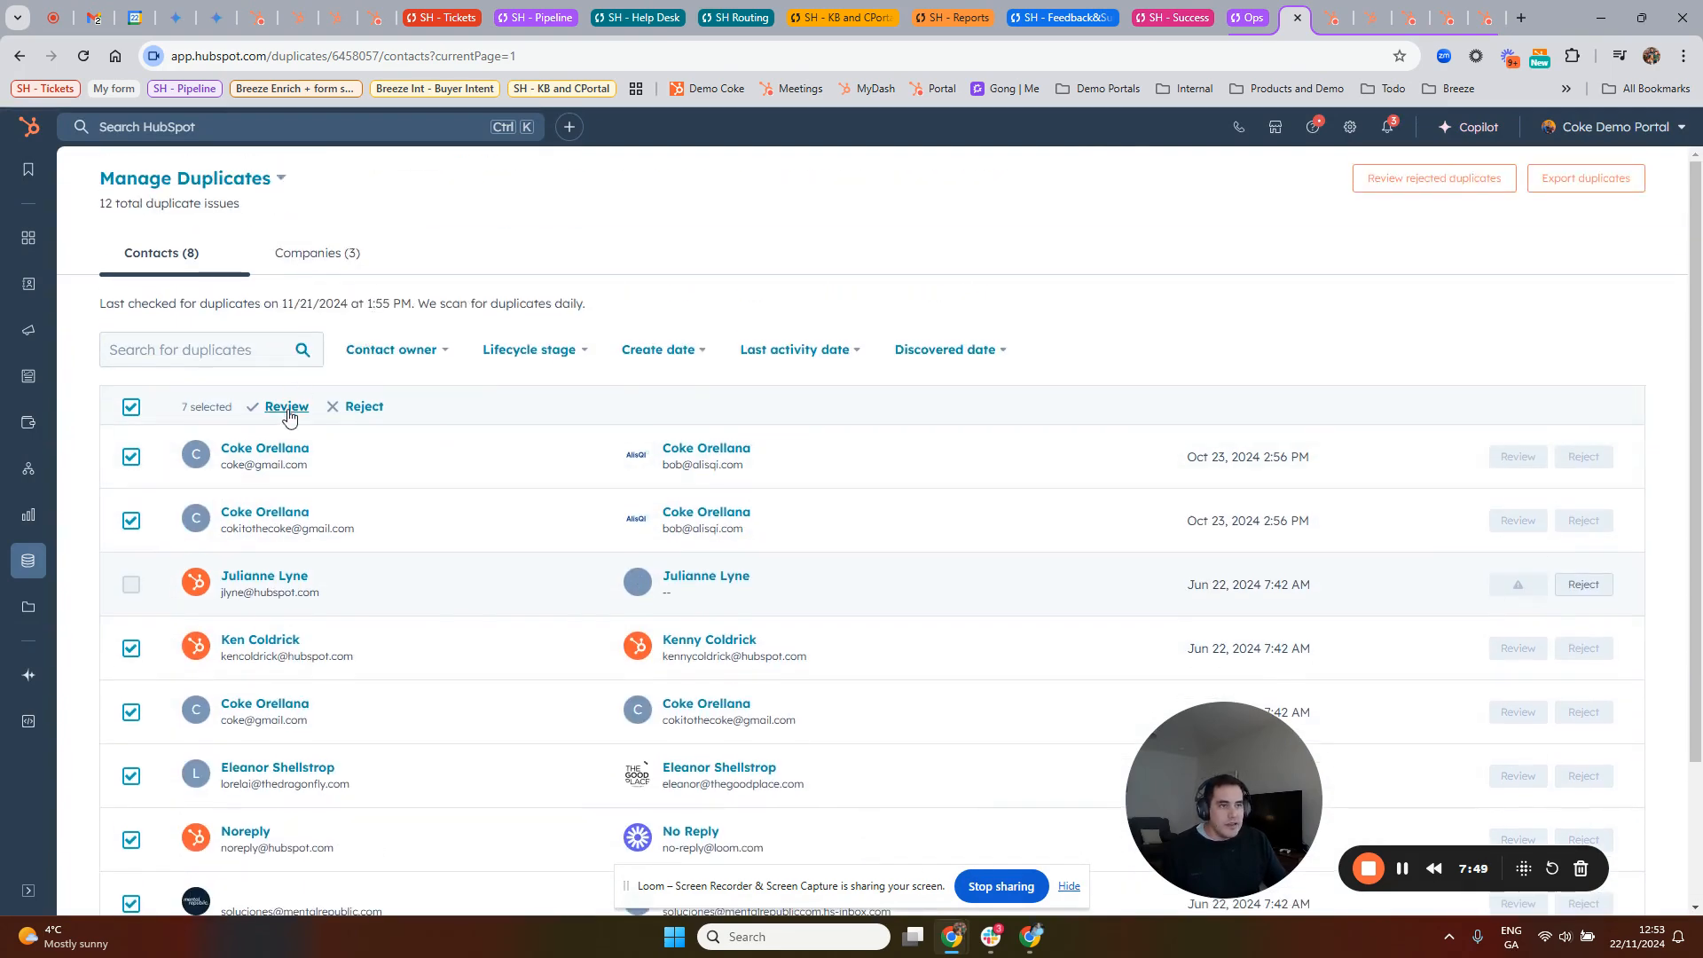
pyautogui.click(287, 408)
pyautogui.click(798, 361)
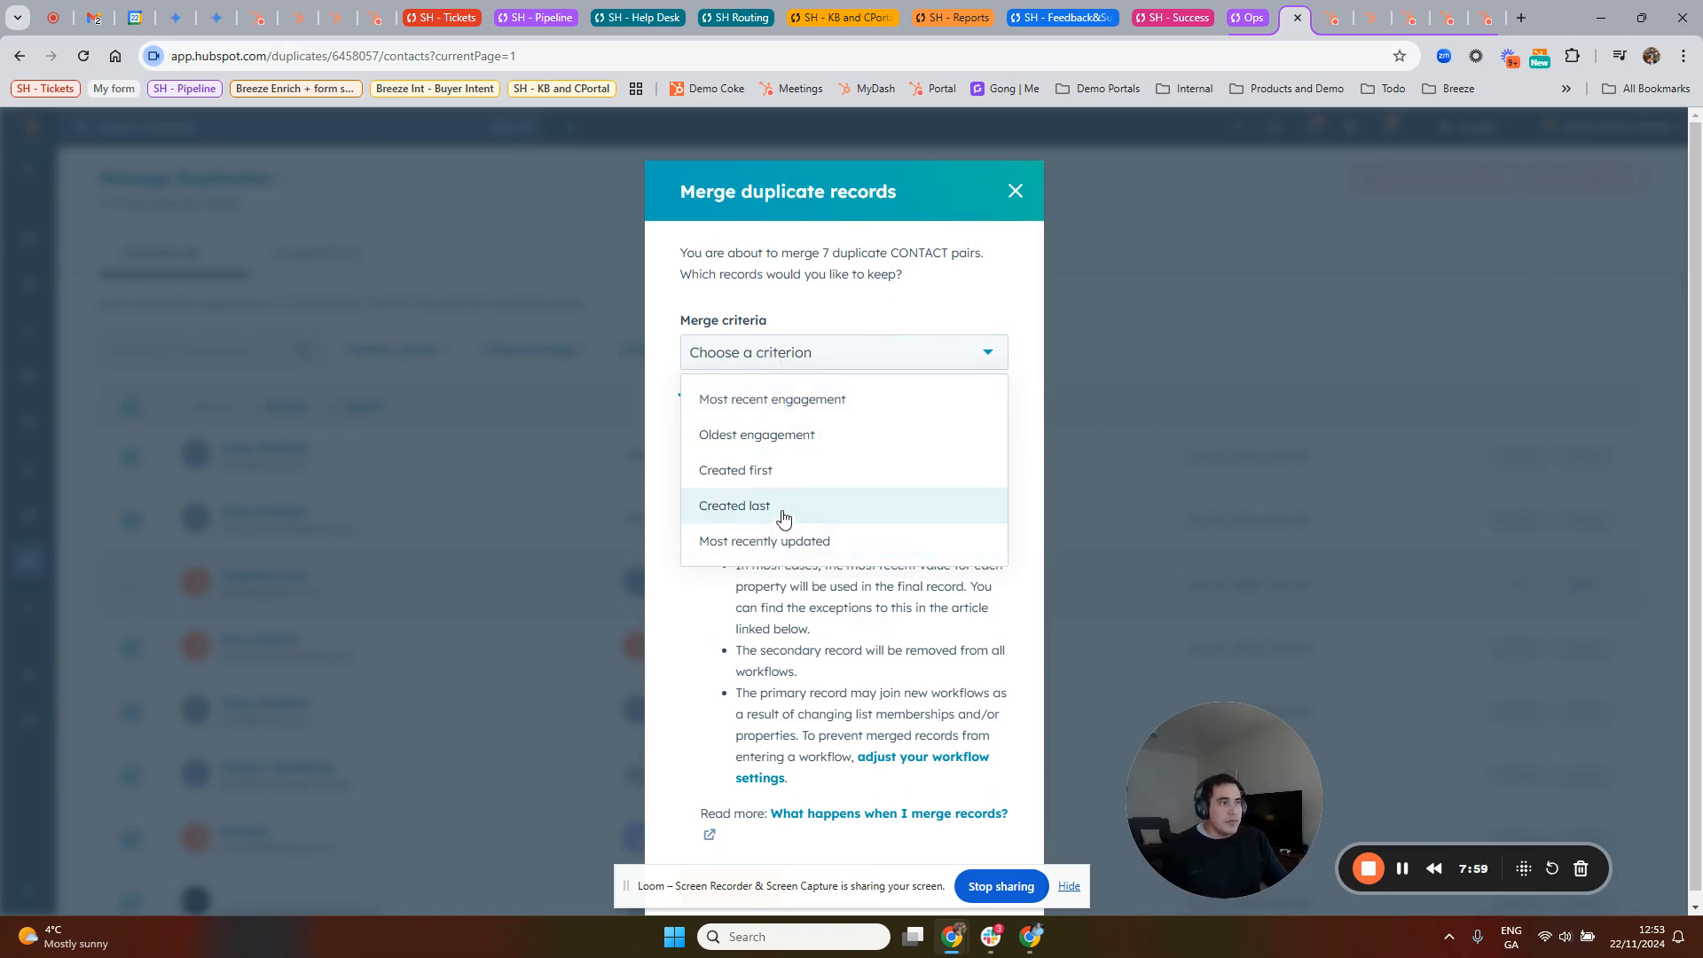
pyautogui.moveTo(831, 249); pyautogui.dragTo(964, 260)
pyautogui.click(817, 352)
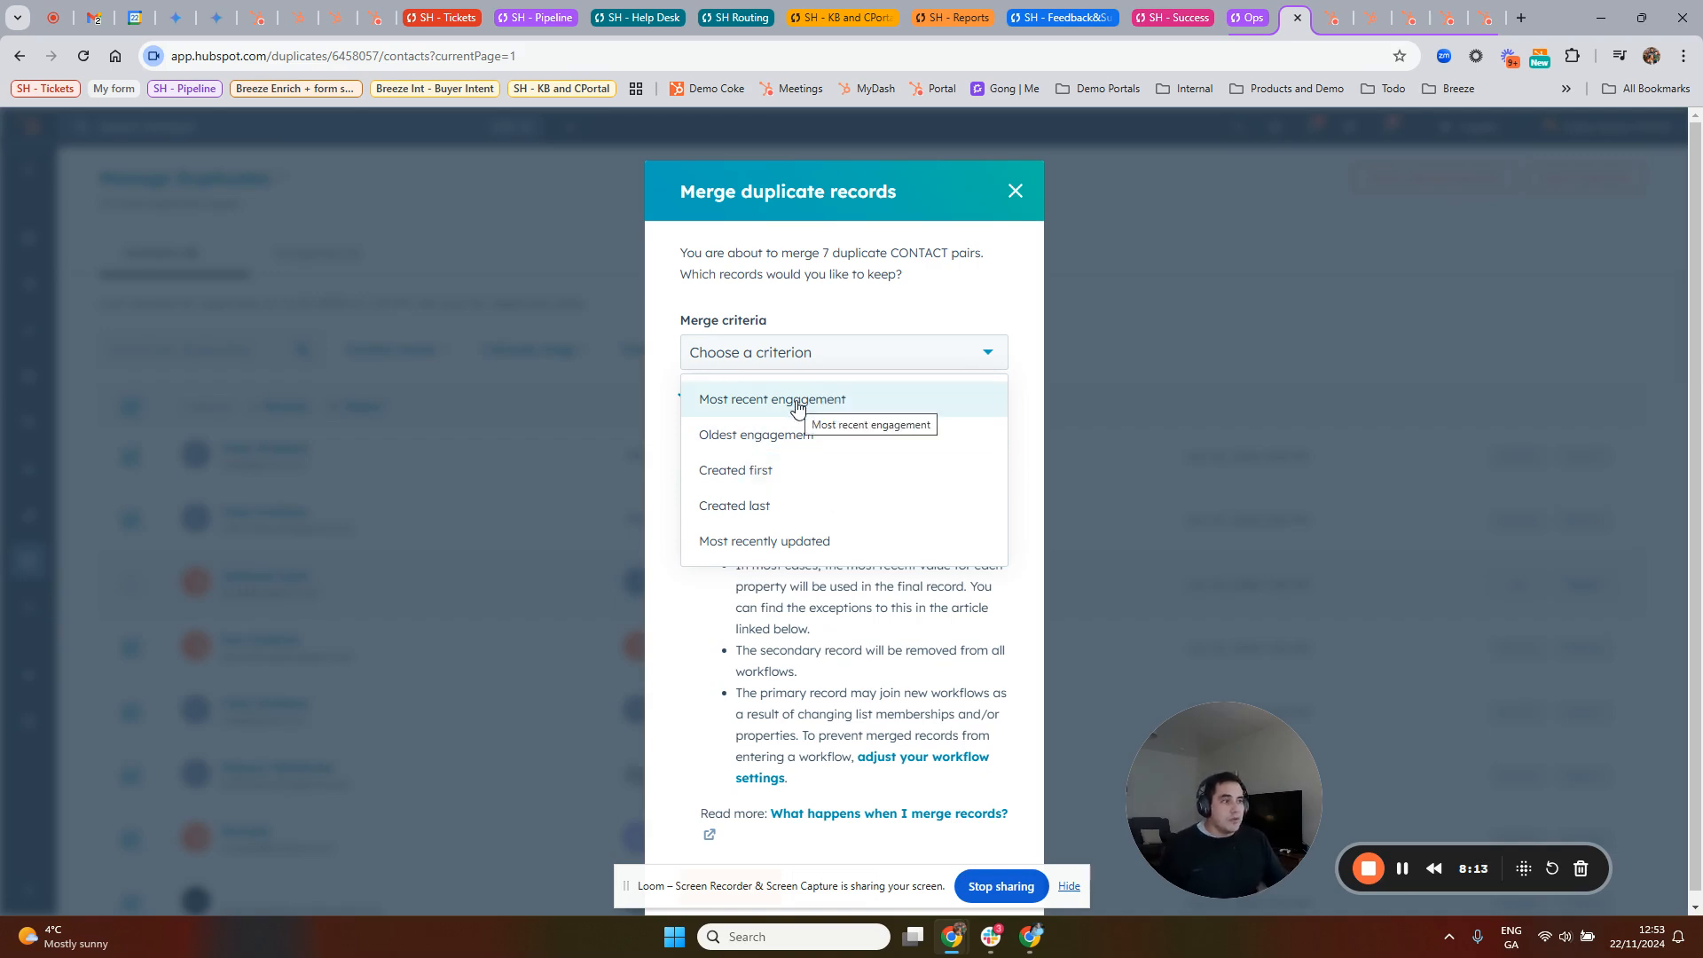
pyautogui.click(1014, 192)
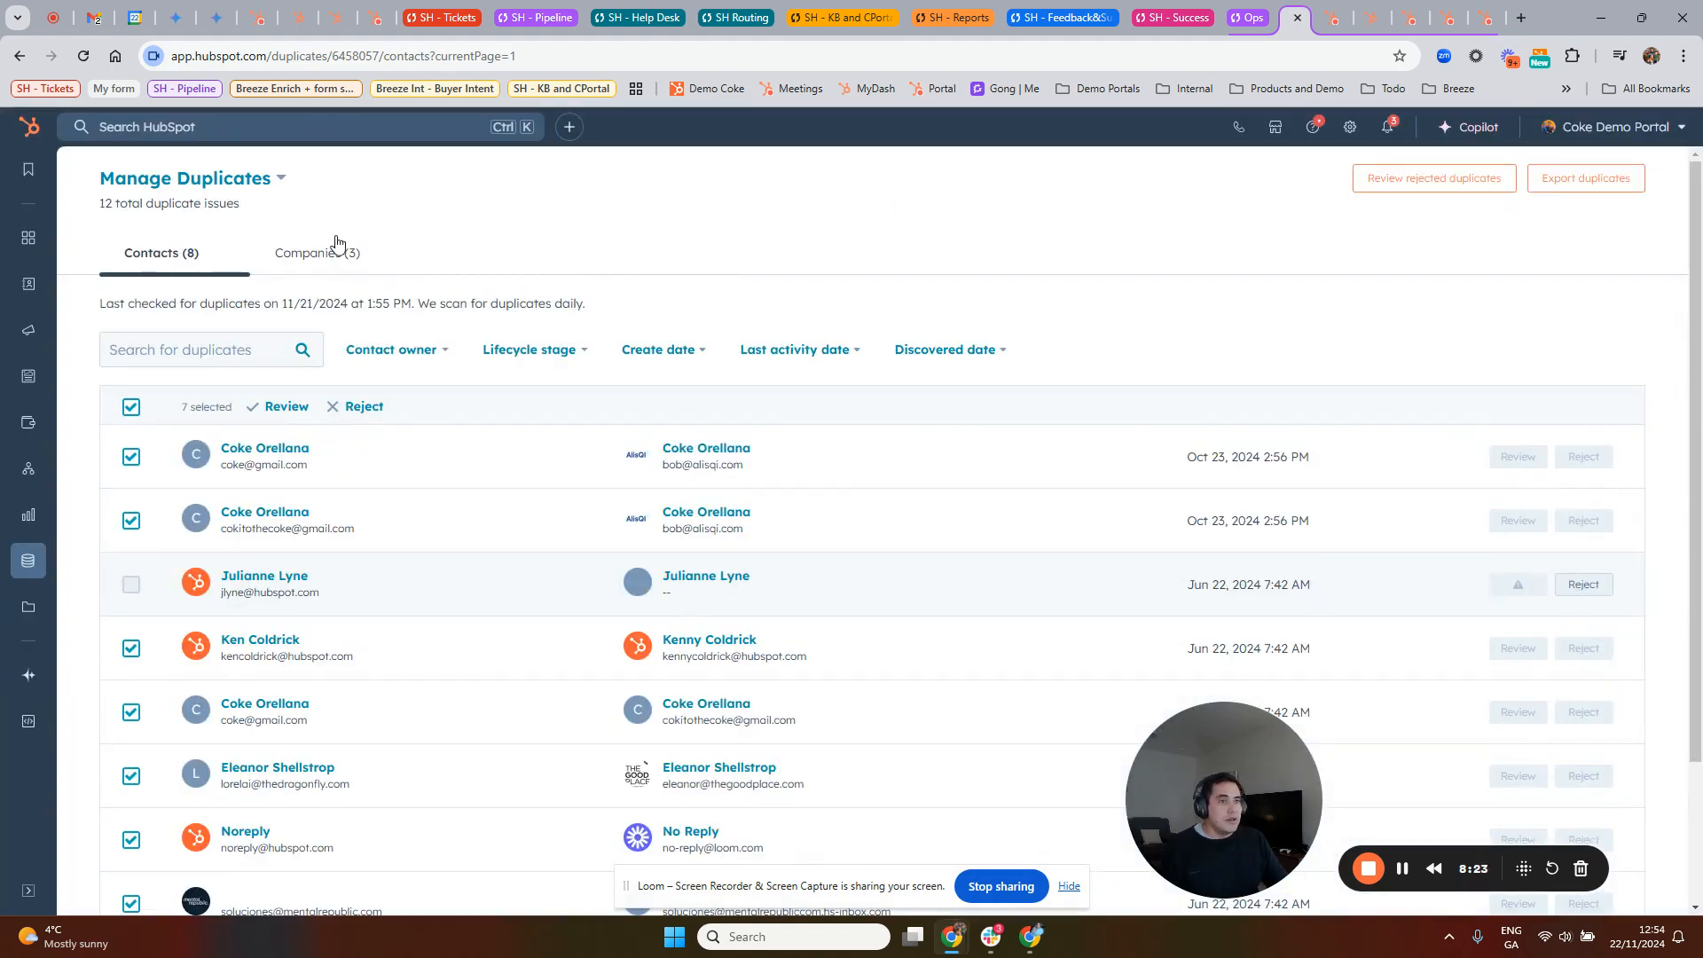
# Step: Review the duplicate company pairs and switch from Manage Duplicates to the Missing Data page
pyautogui.click(332, 253)
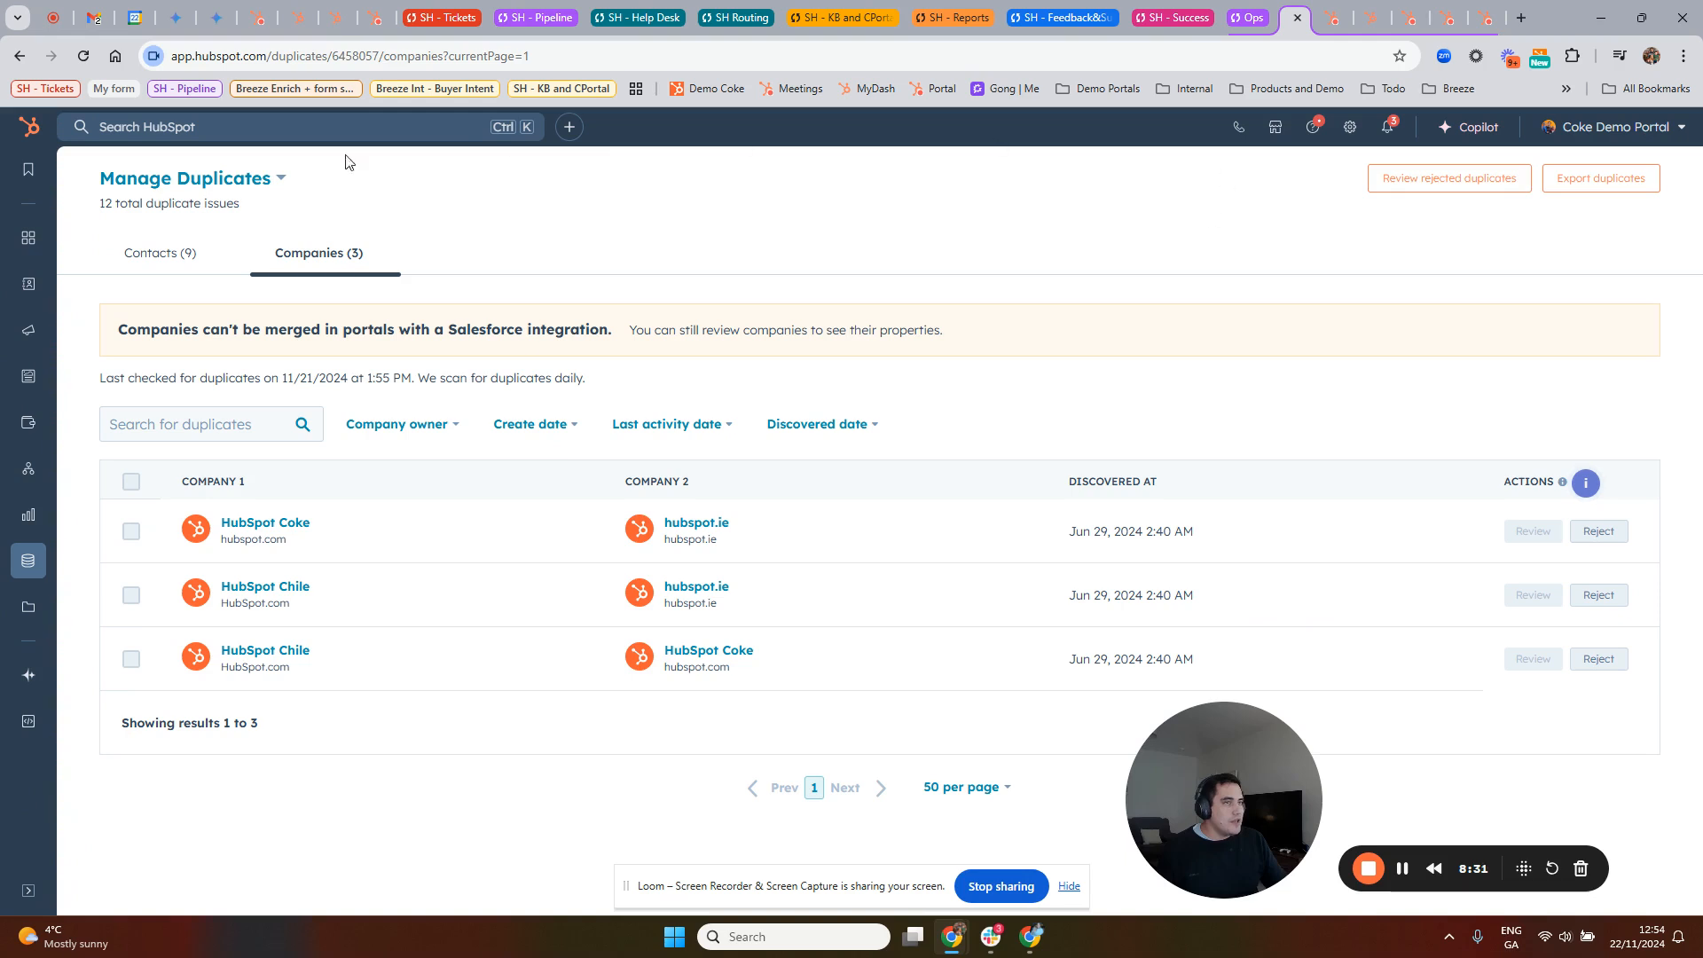
pyautogui.click(164, 178)
pyautogui.click(217, 380)
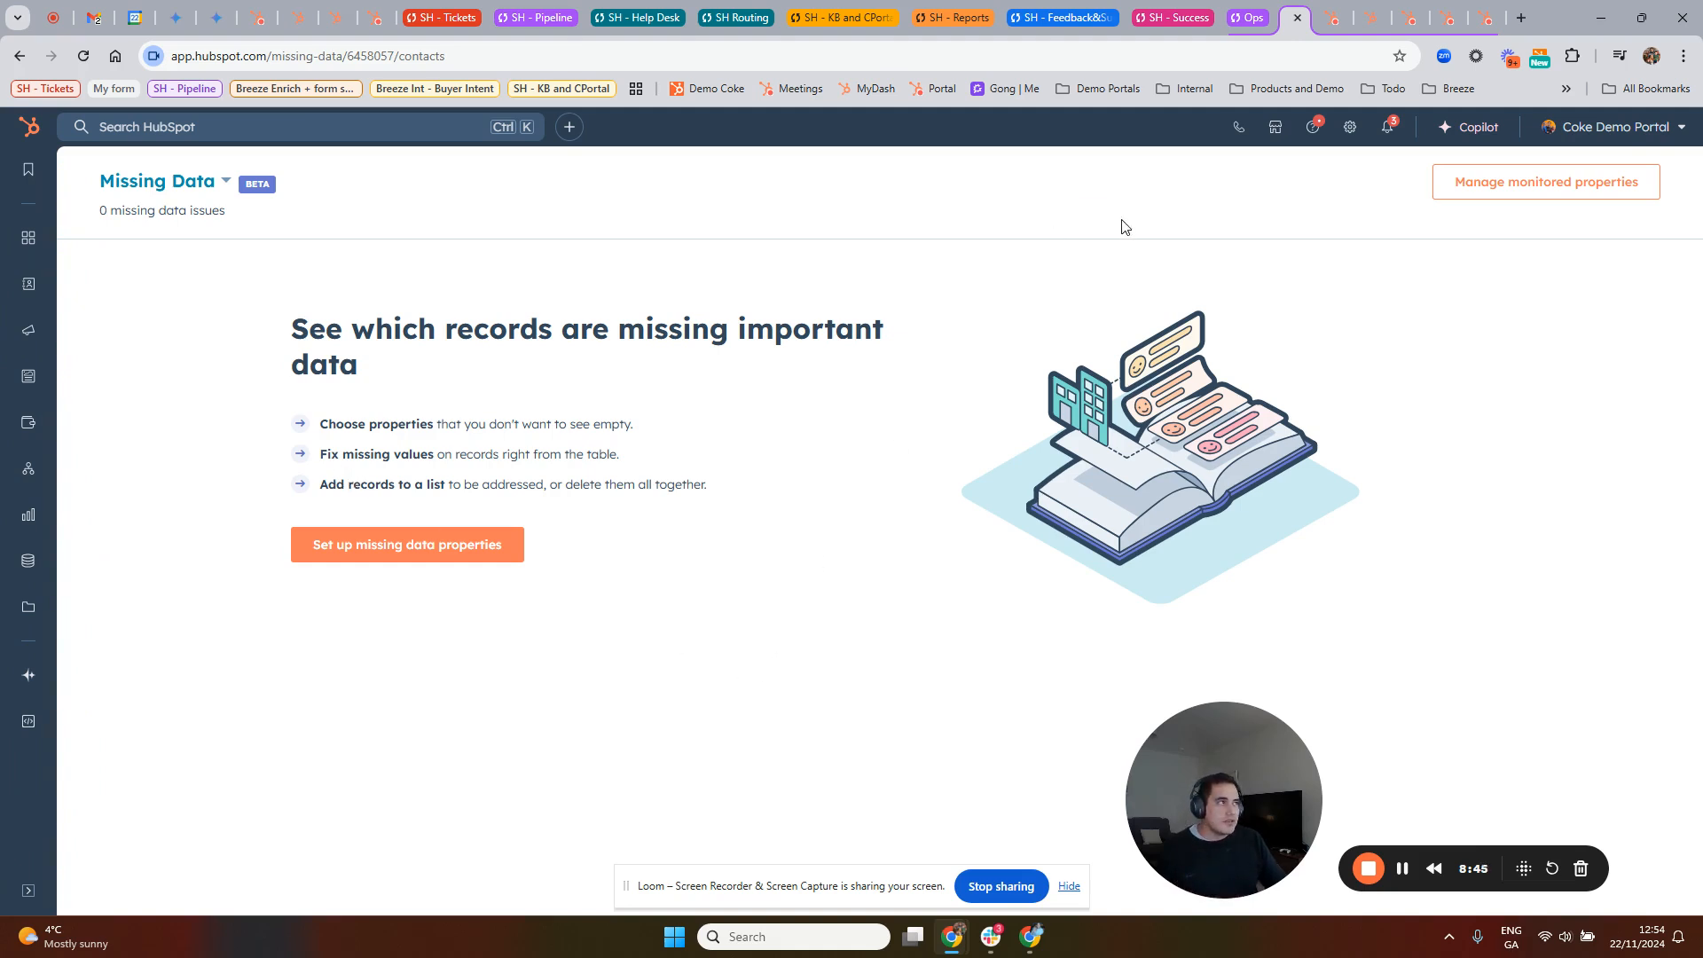
# Step: Switch to the open Formatting email (cloned) workflow and close its custom code action without saving
pyautogui.click(1331, 30)
pyautogui.click(1324, 21)
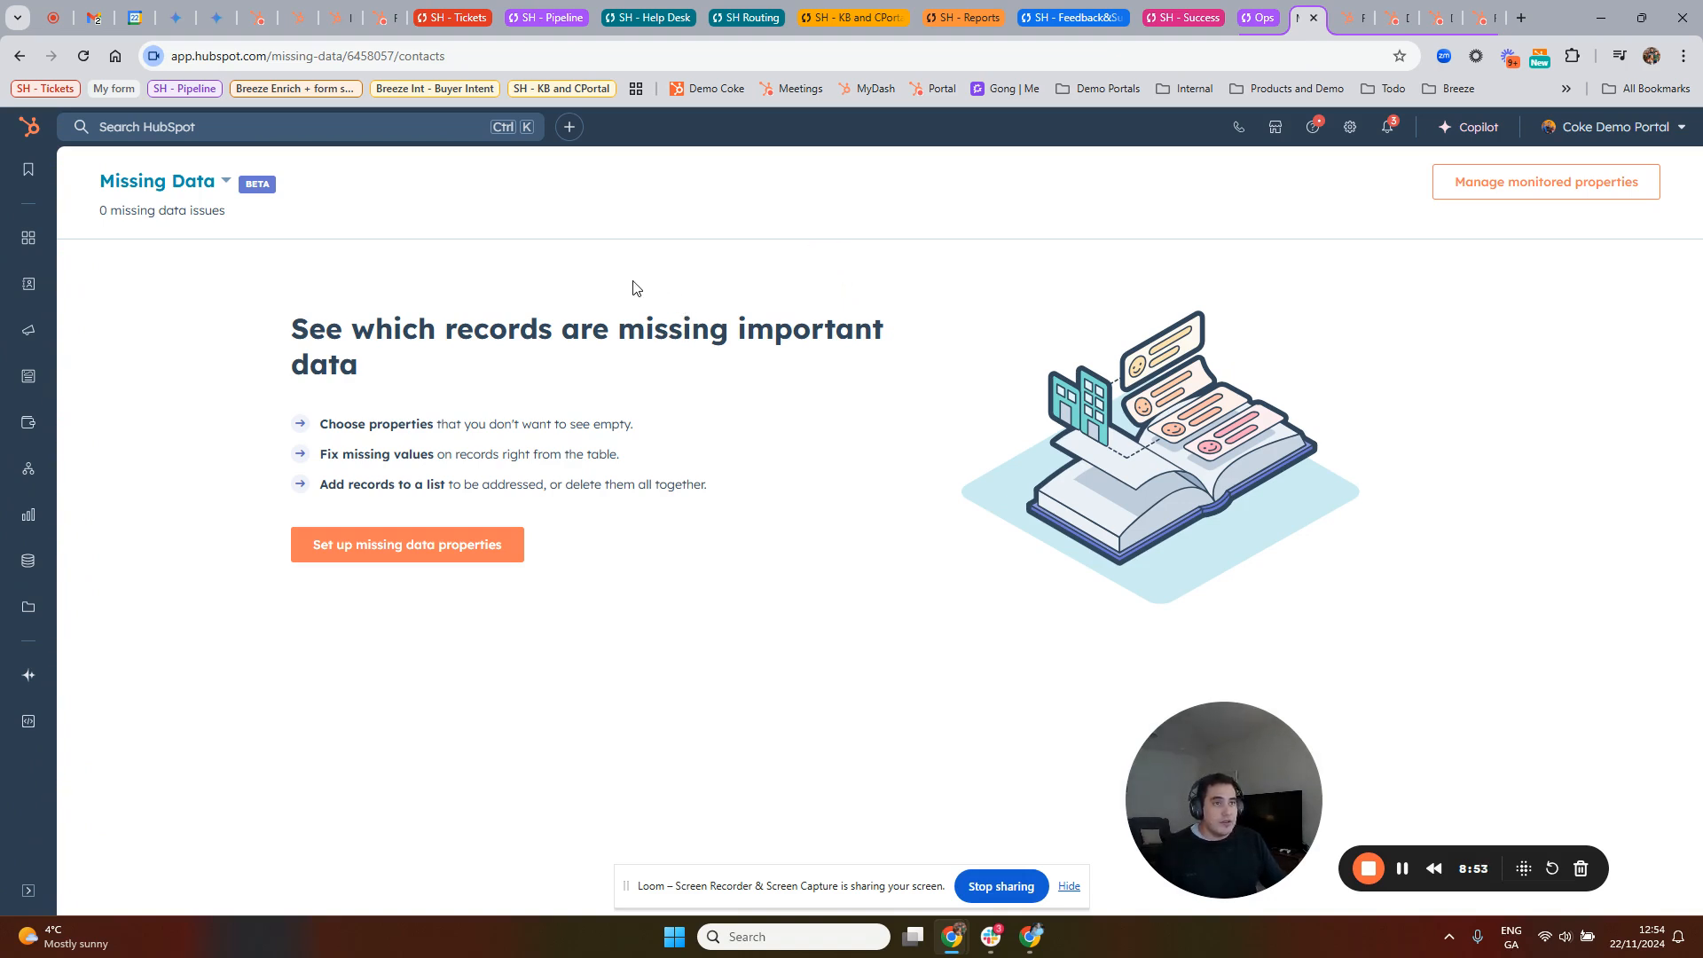
pyautogui.moveTo(27, 490)
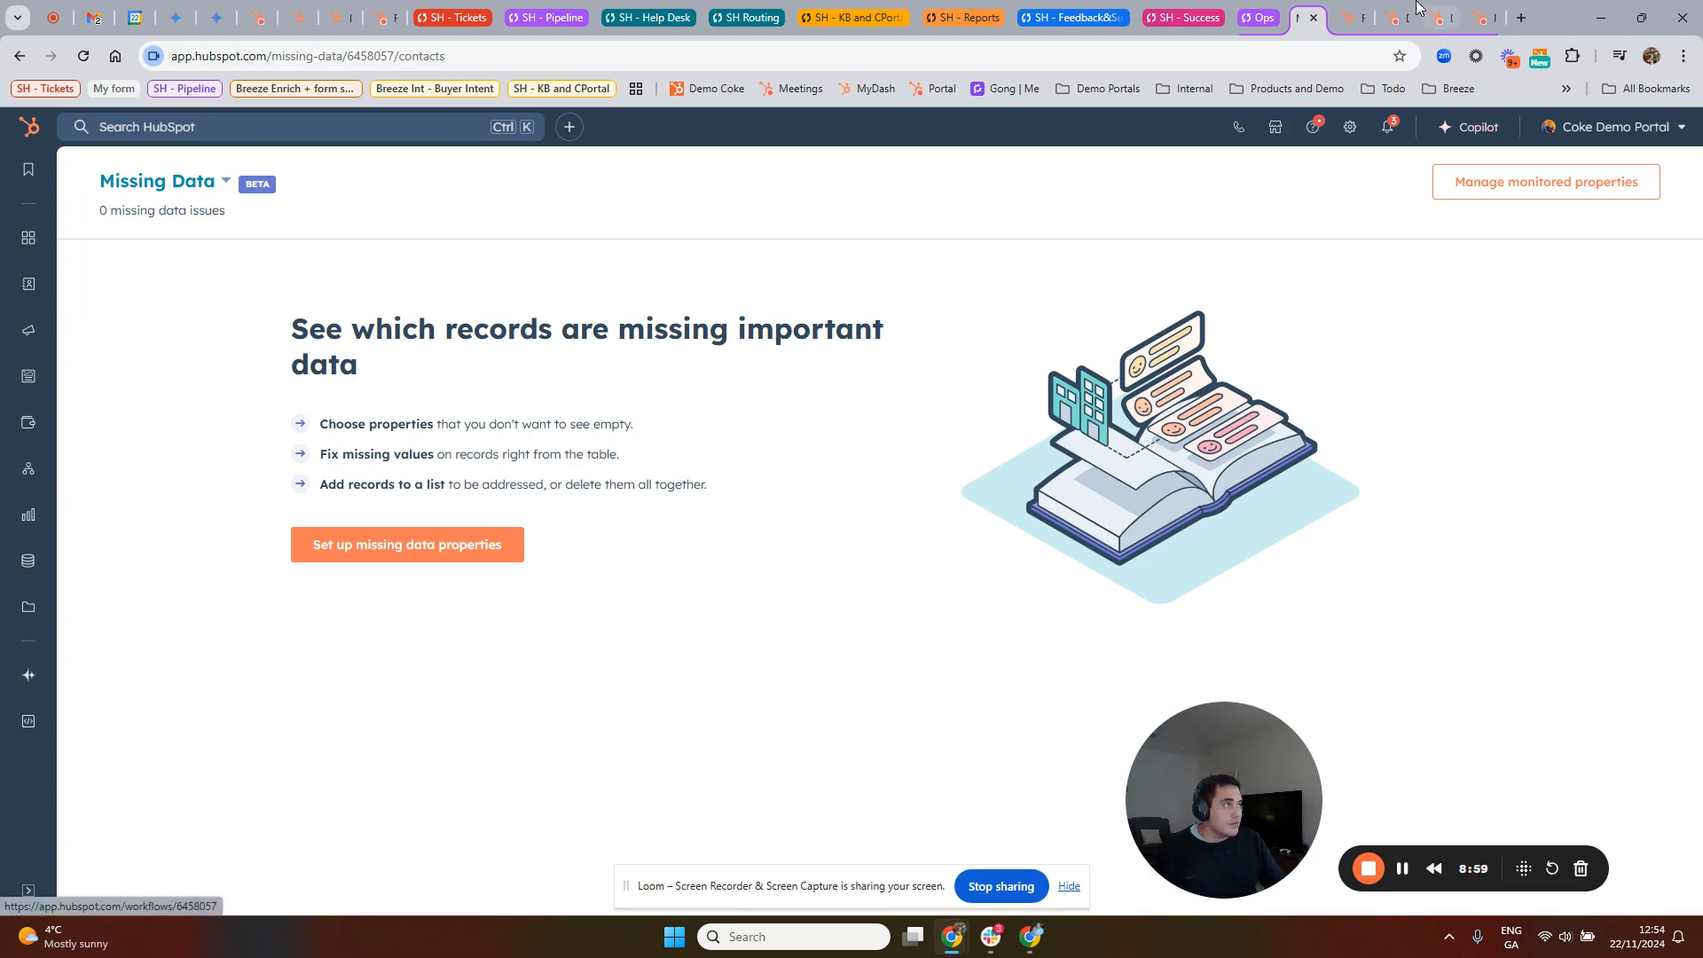
pyautogui.click(1353, 18)
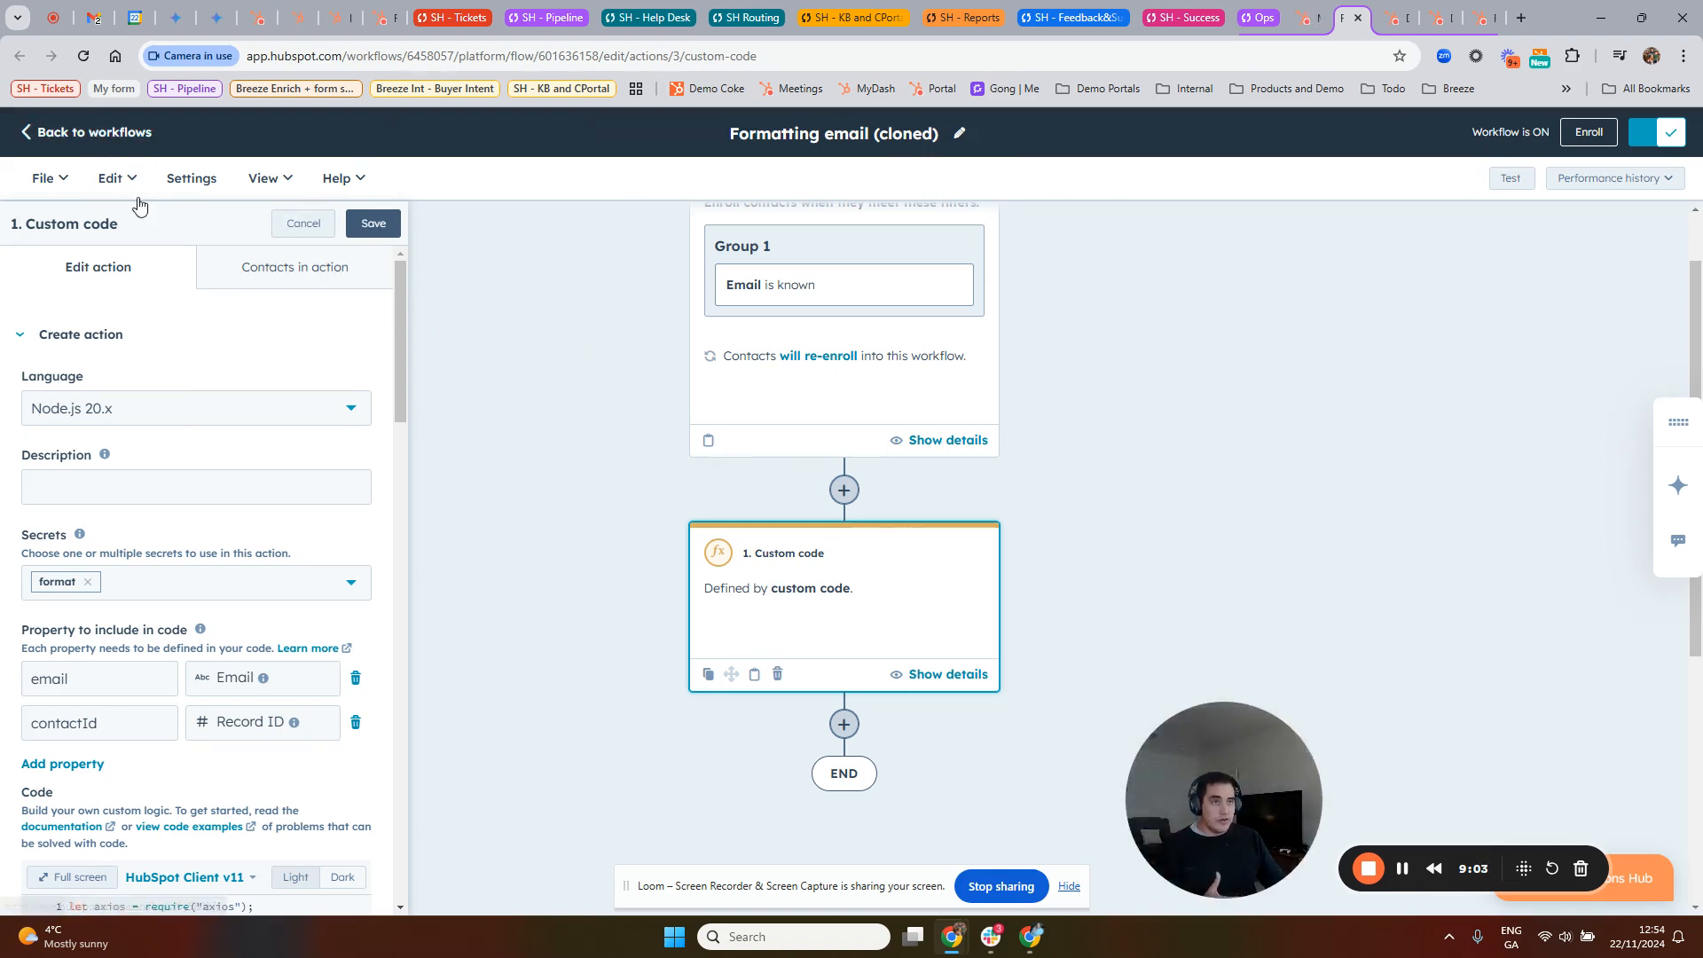
pyautogui.click(298, 224)
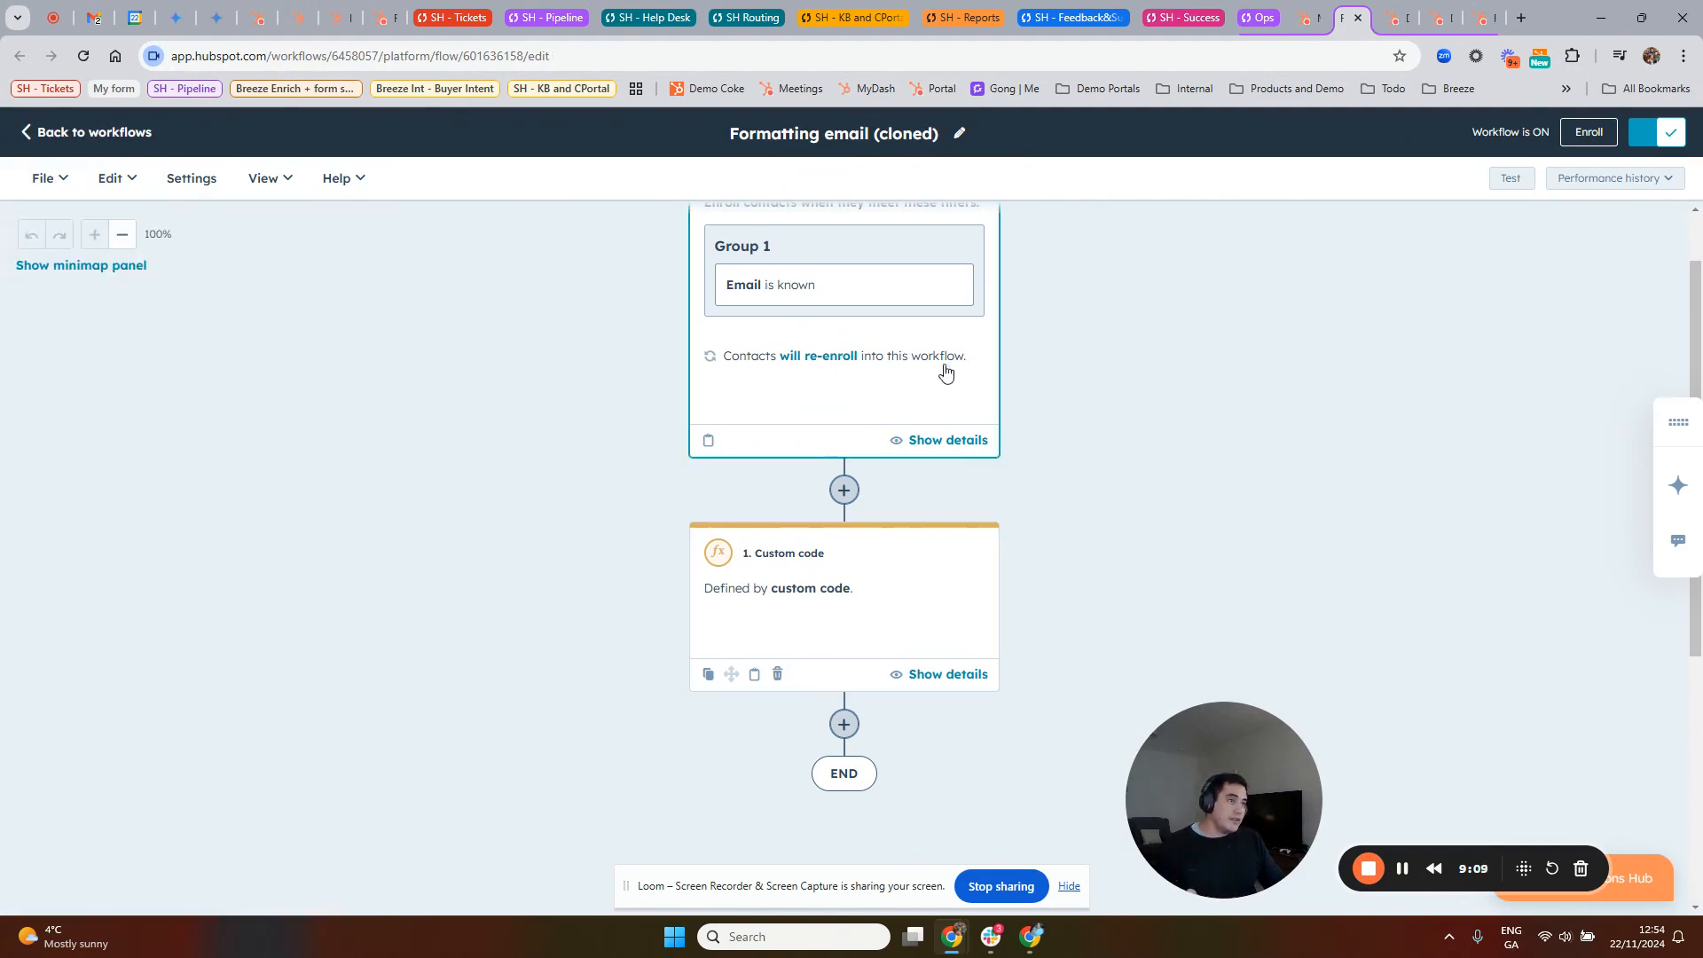
# Step: View the actions available for a new step between the enrollment trigger and the custom code action
pyautogui.click(844, 571)
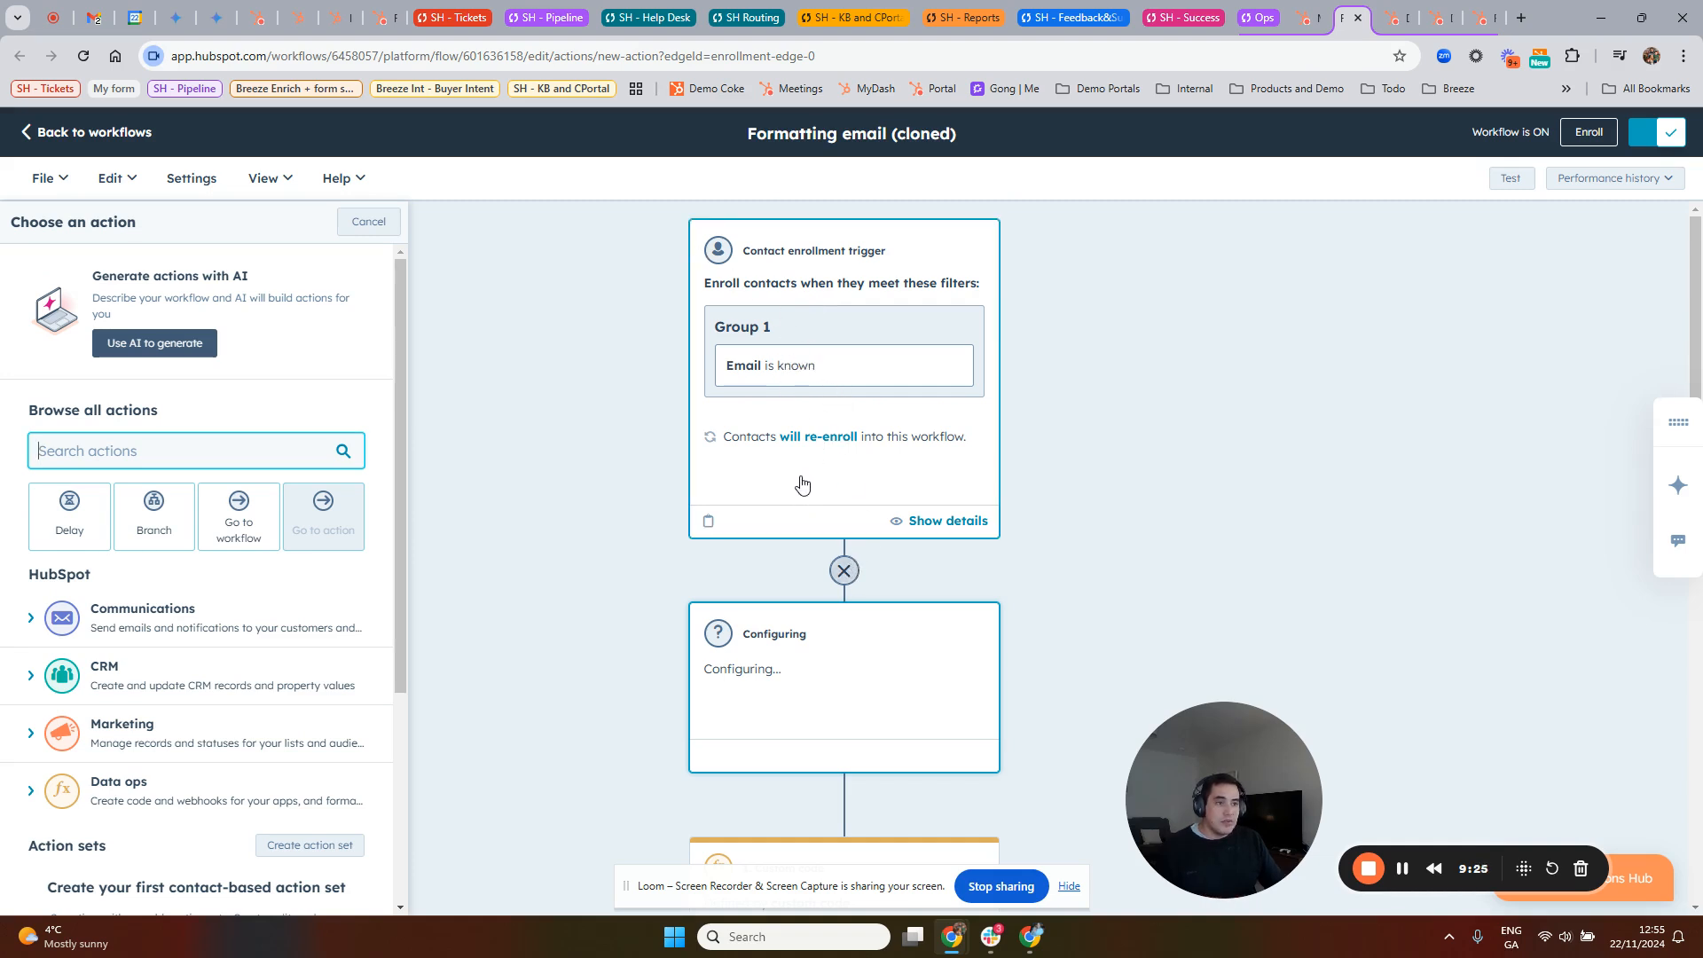
pyautogui.click(1103, 469)
pyautogui.scroll(-3, 1103, 468)
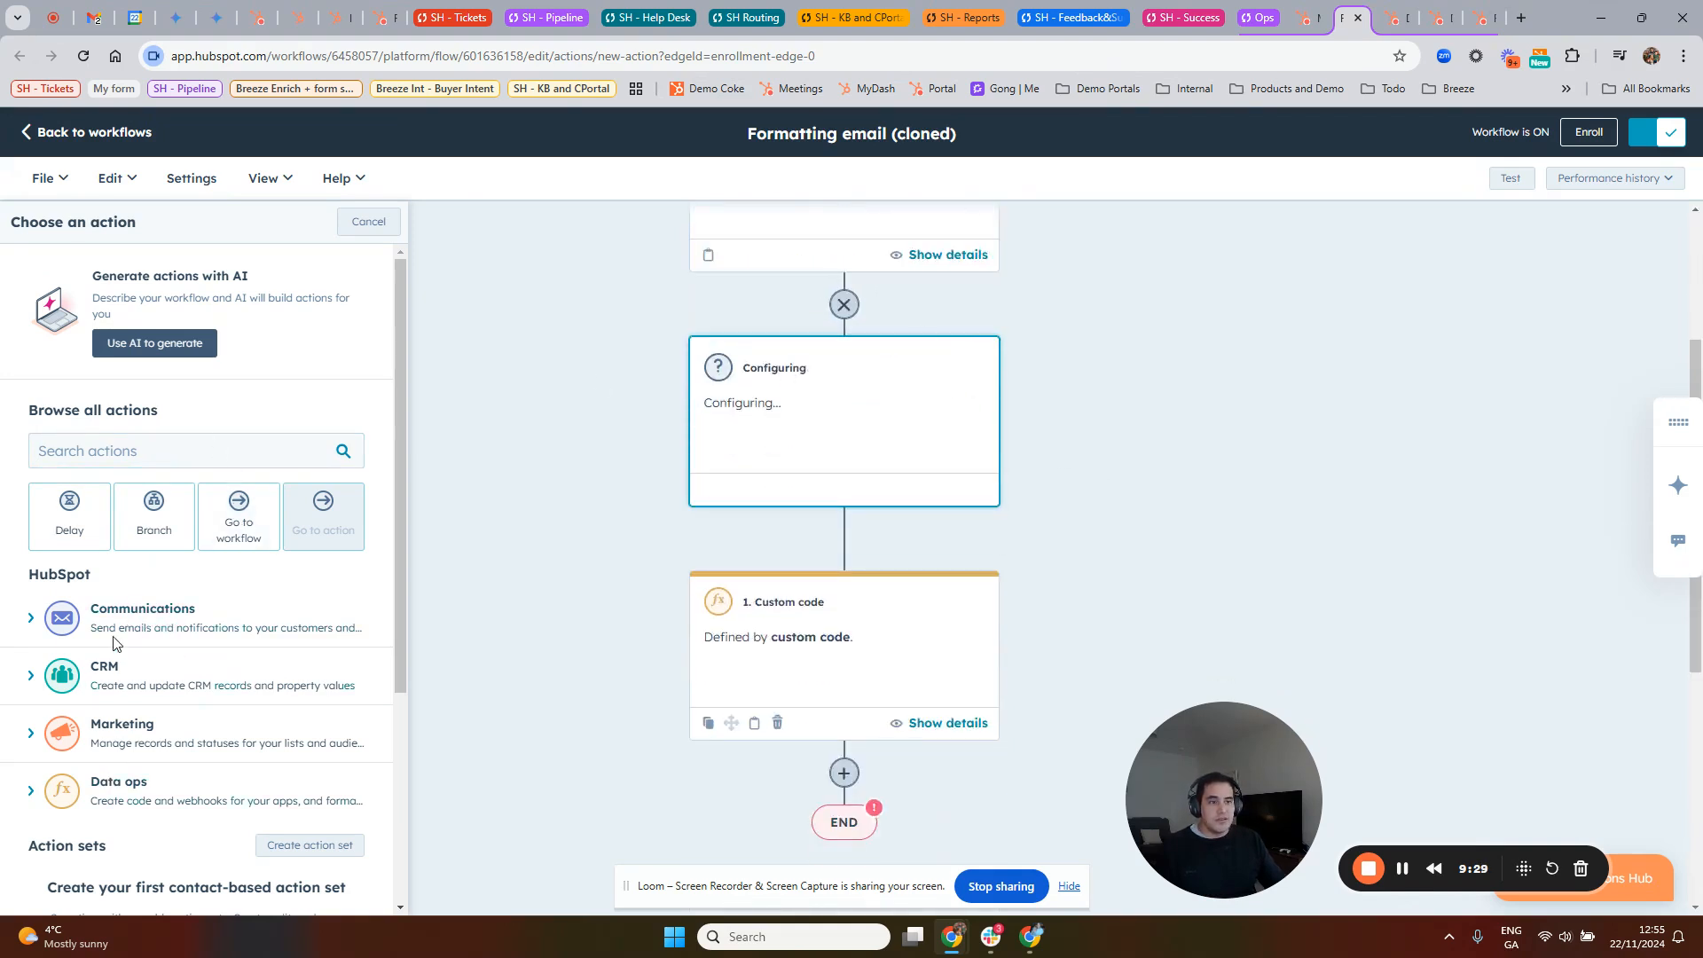
# Step: Open the custom code action, examine its properties and its code in full screen, and close it without saving
pyautogui.click(865, 635)
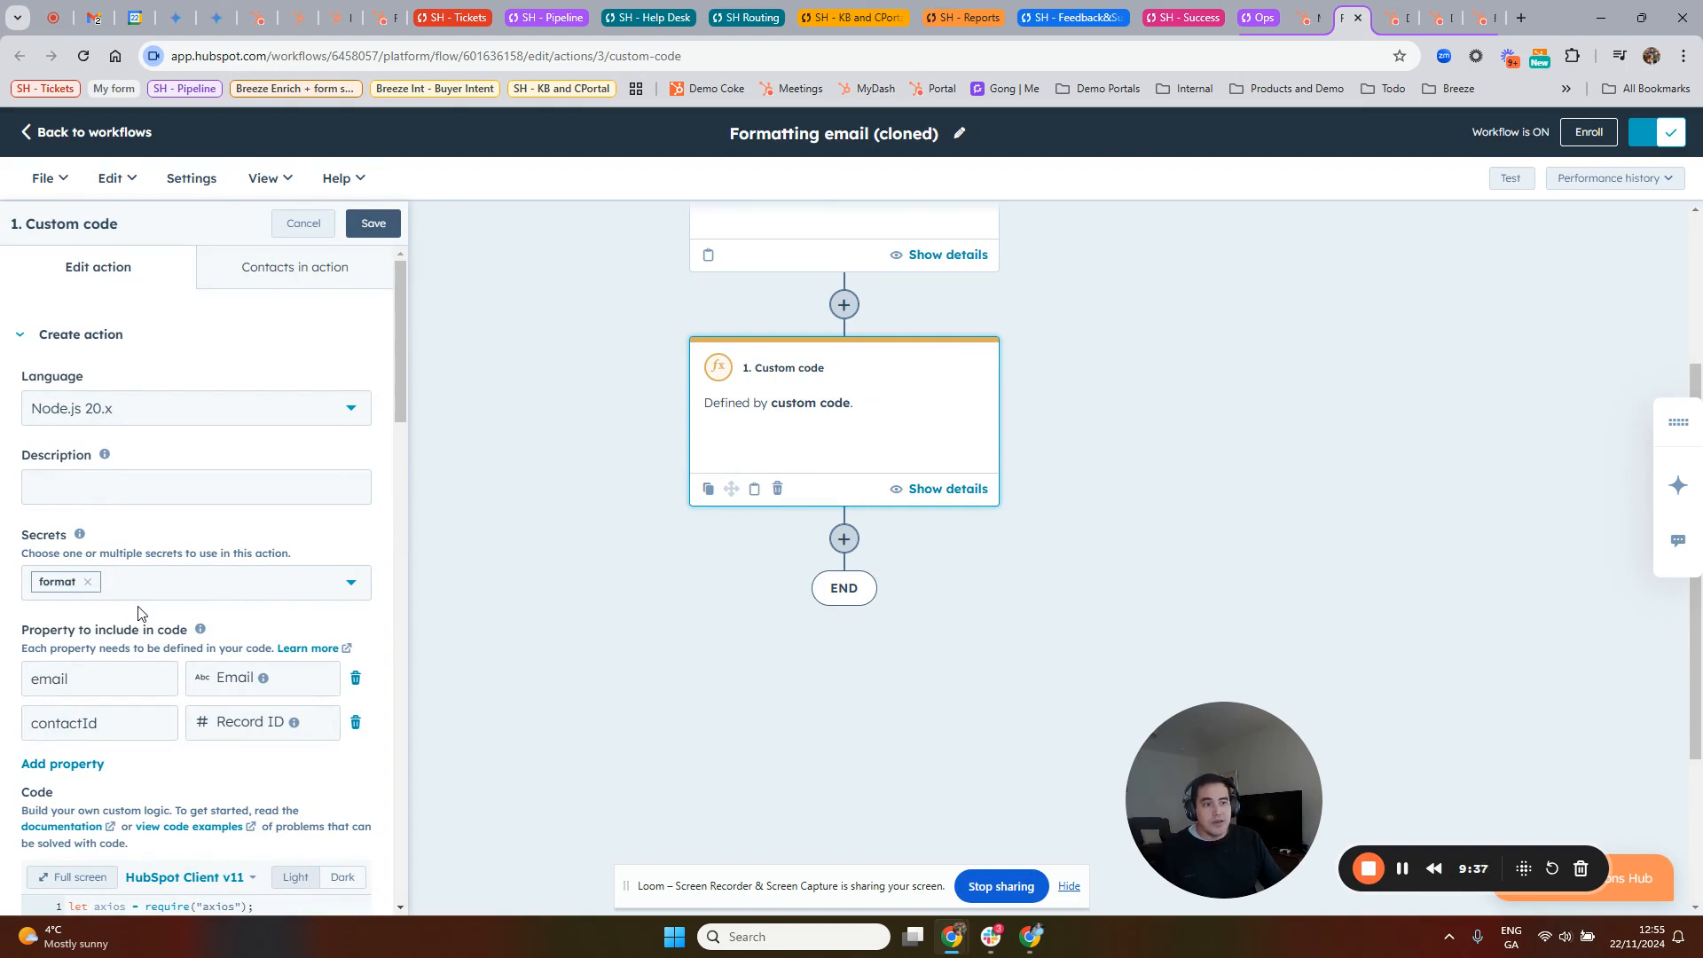
pyautogui.scroll(-2, 203, 690)
pyautogui.scroll(2, 202, 572)
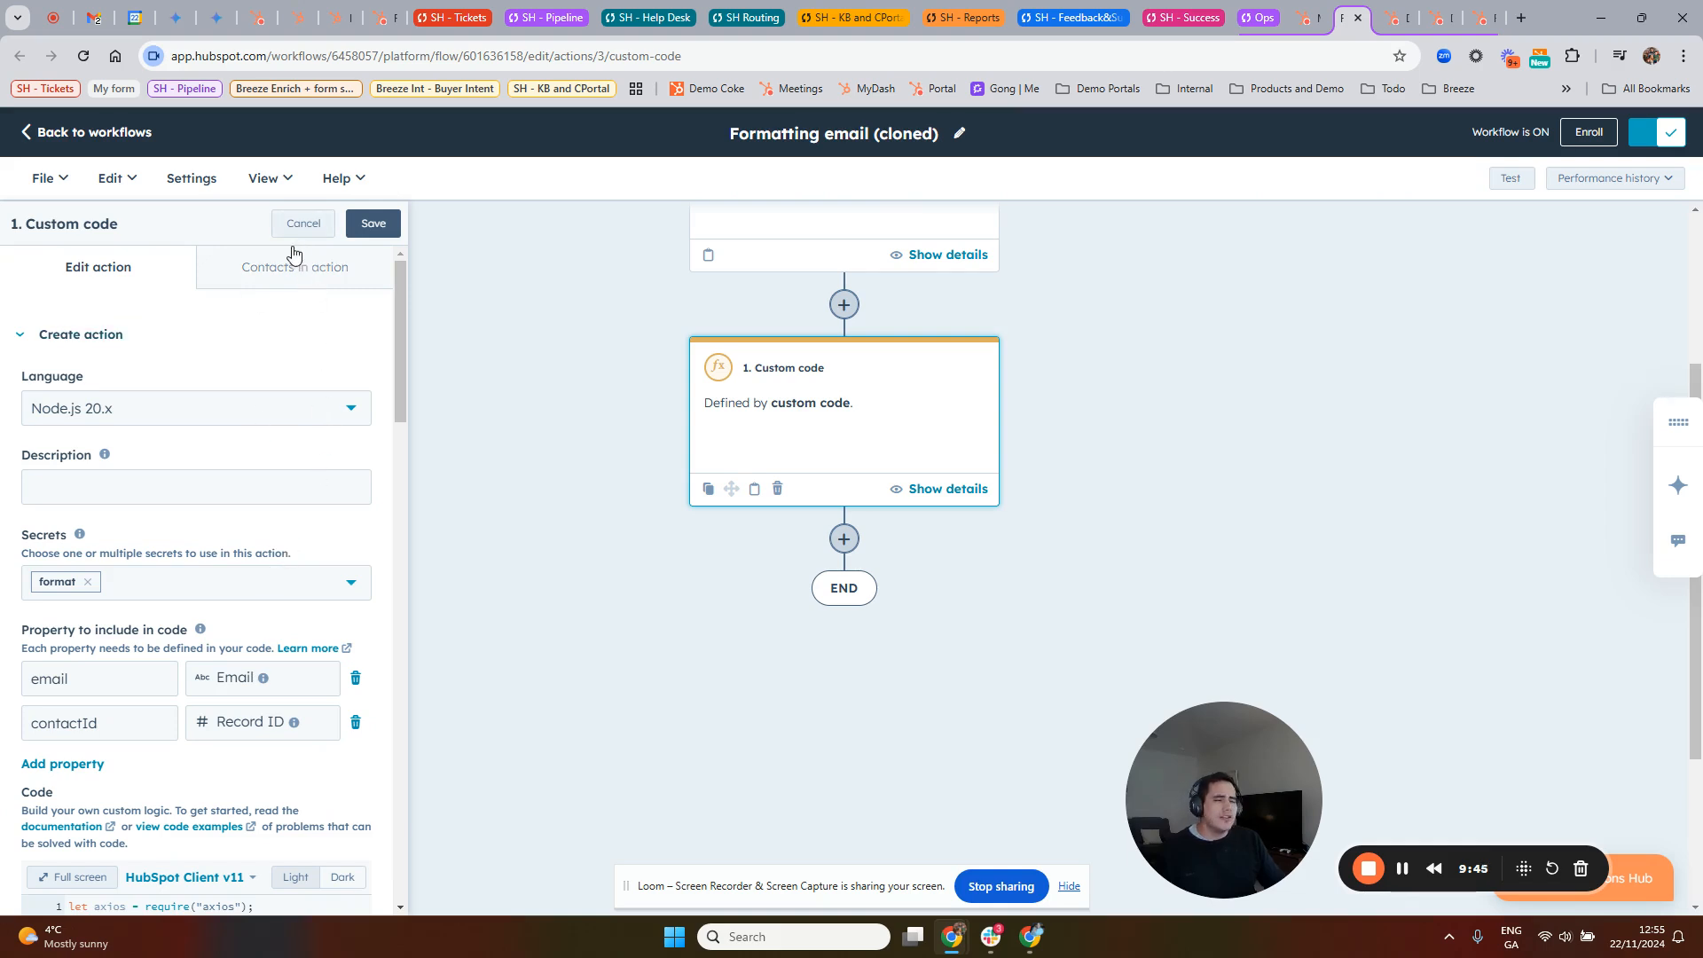
pyautogui.scroll(-5, 142, 628)
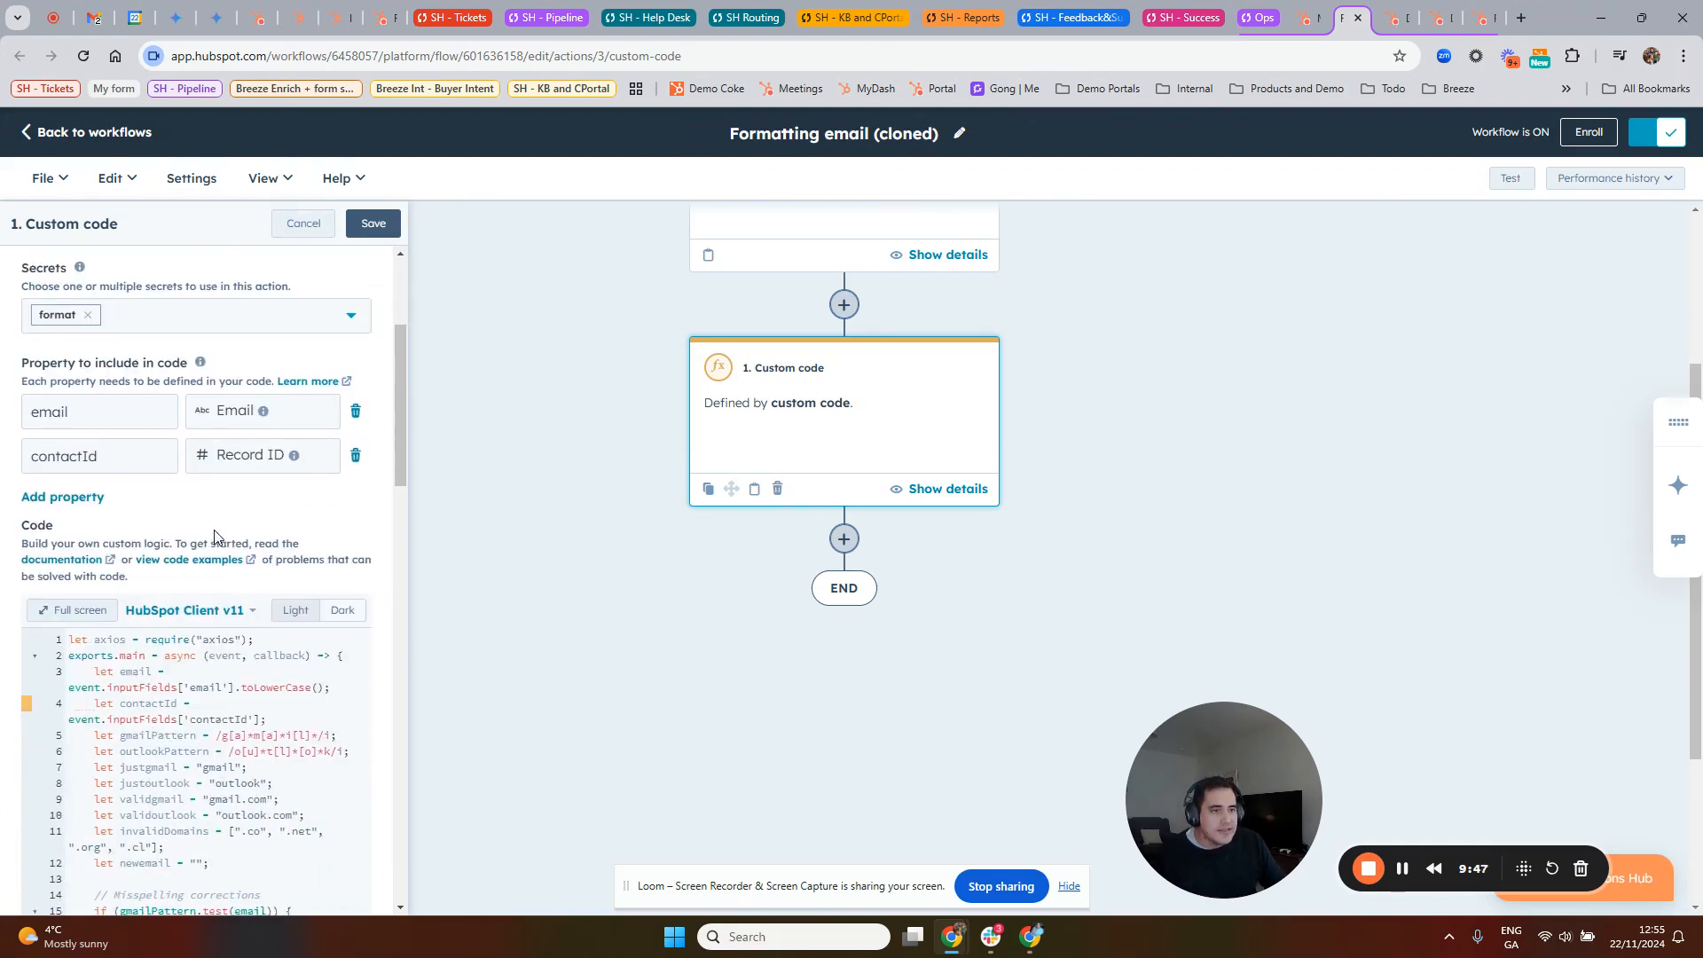
pyautogui.click(84, 434)
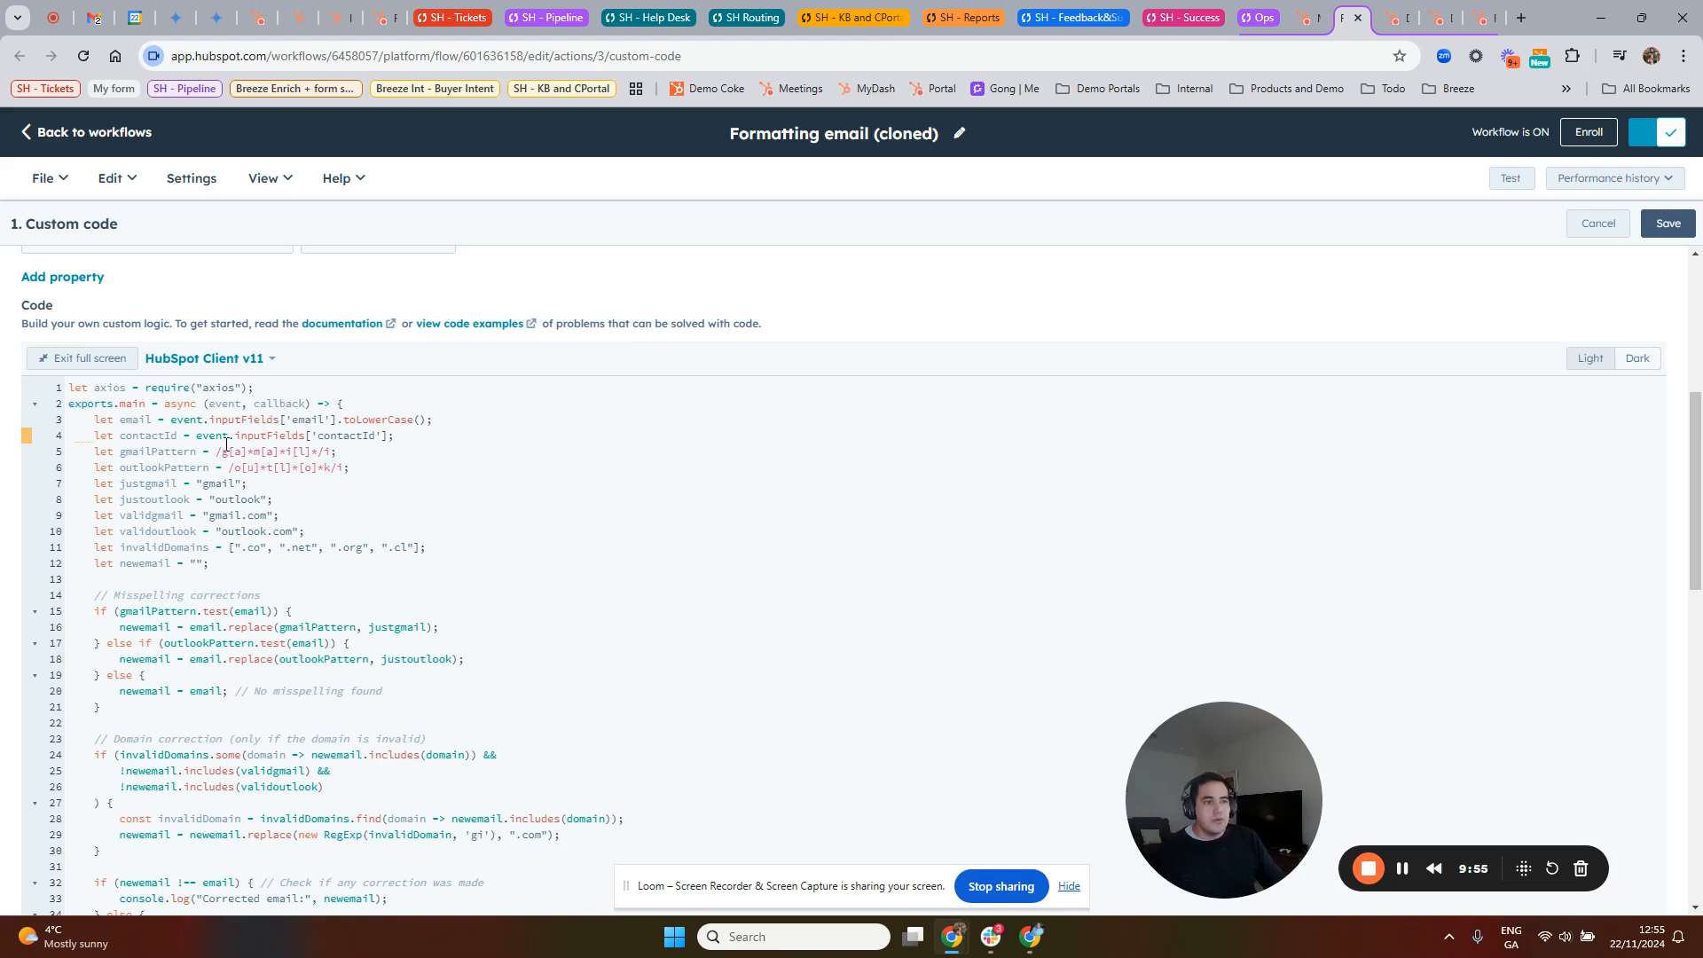
pyautogui.scroll(-4, 252, 517)
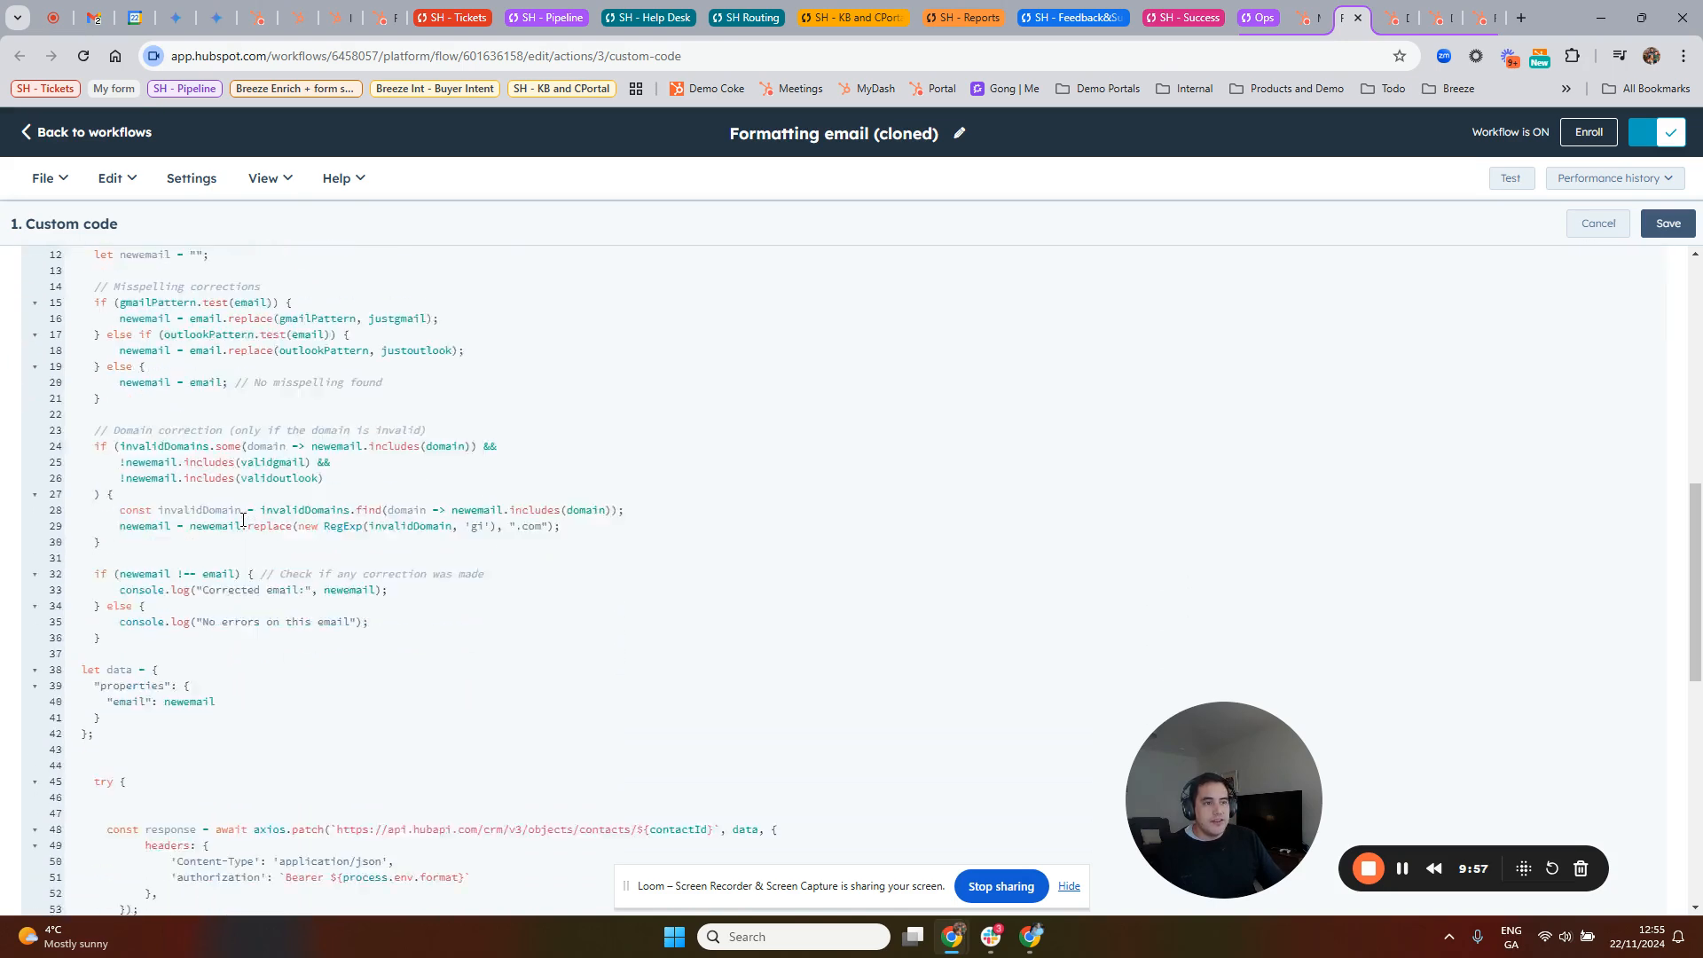
pyautogui.click(1572, 223)
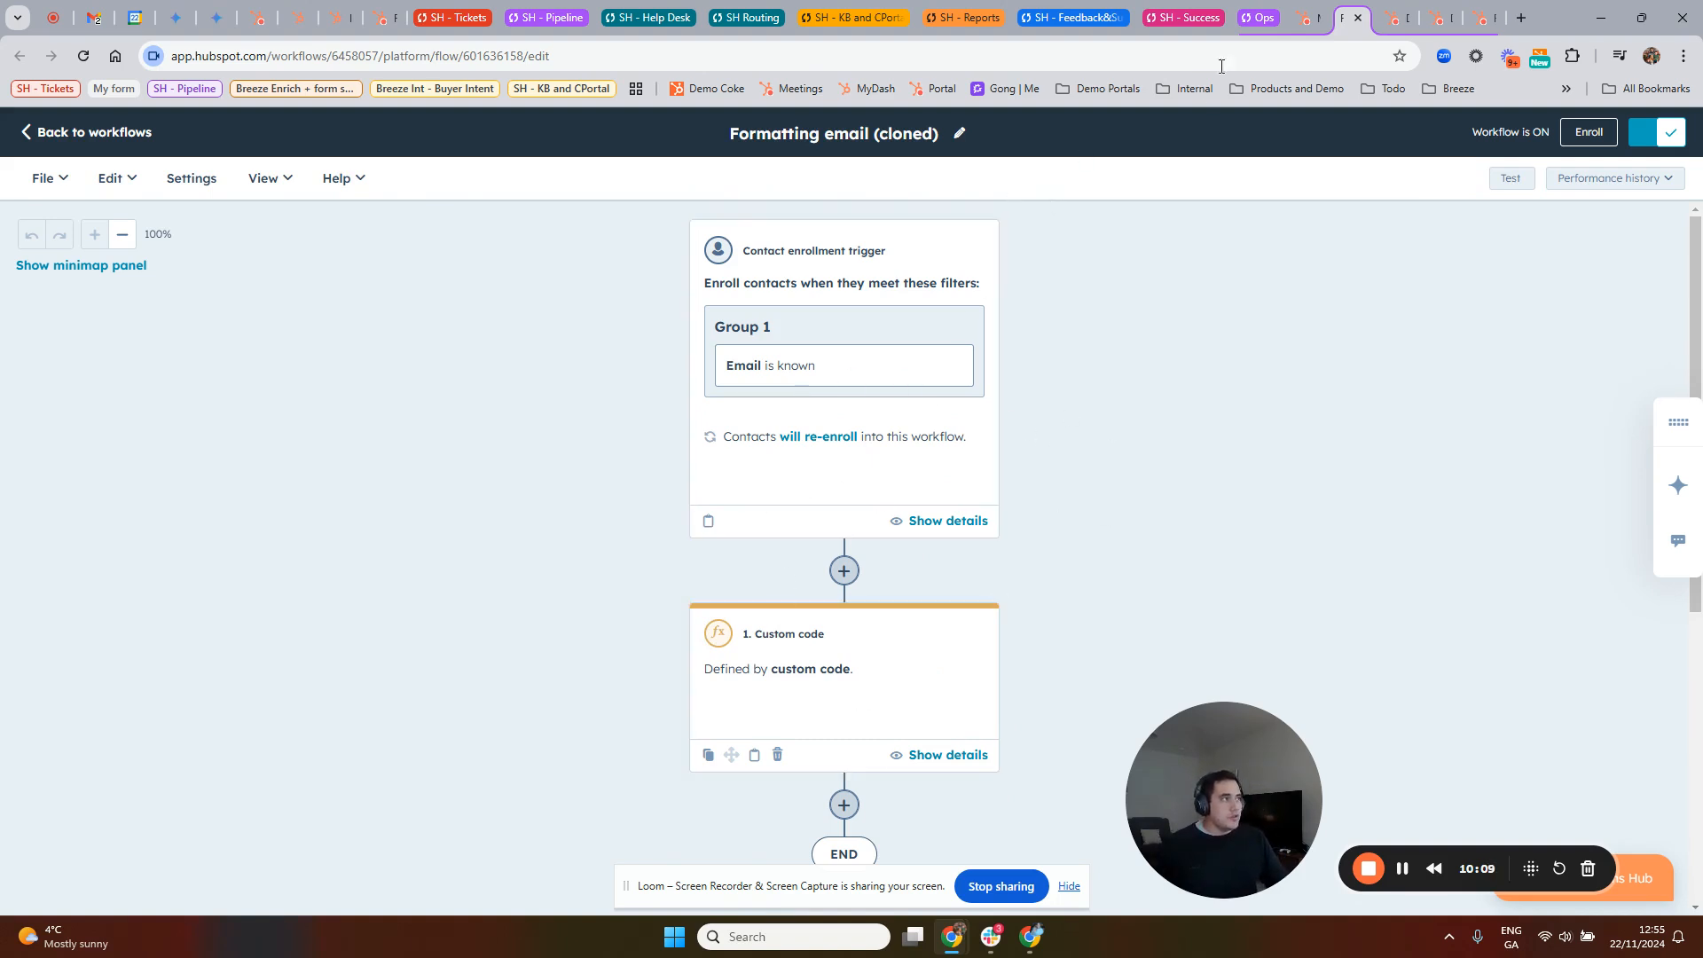
# Step: Start a new Format data action from the Data ops group after the custom code action
pyautogui.scroll(-4, 897, 722)
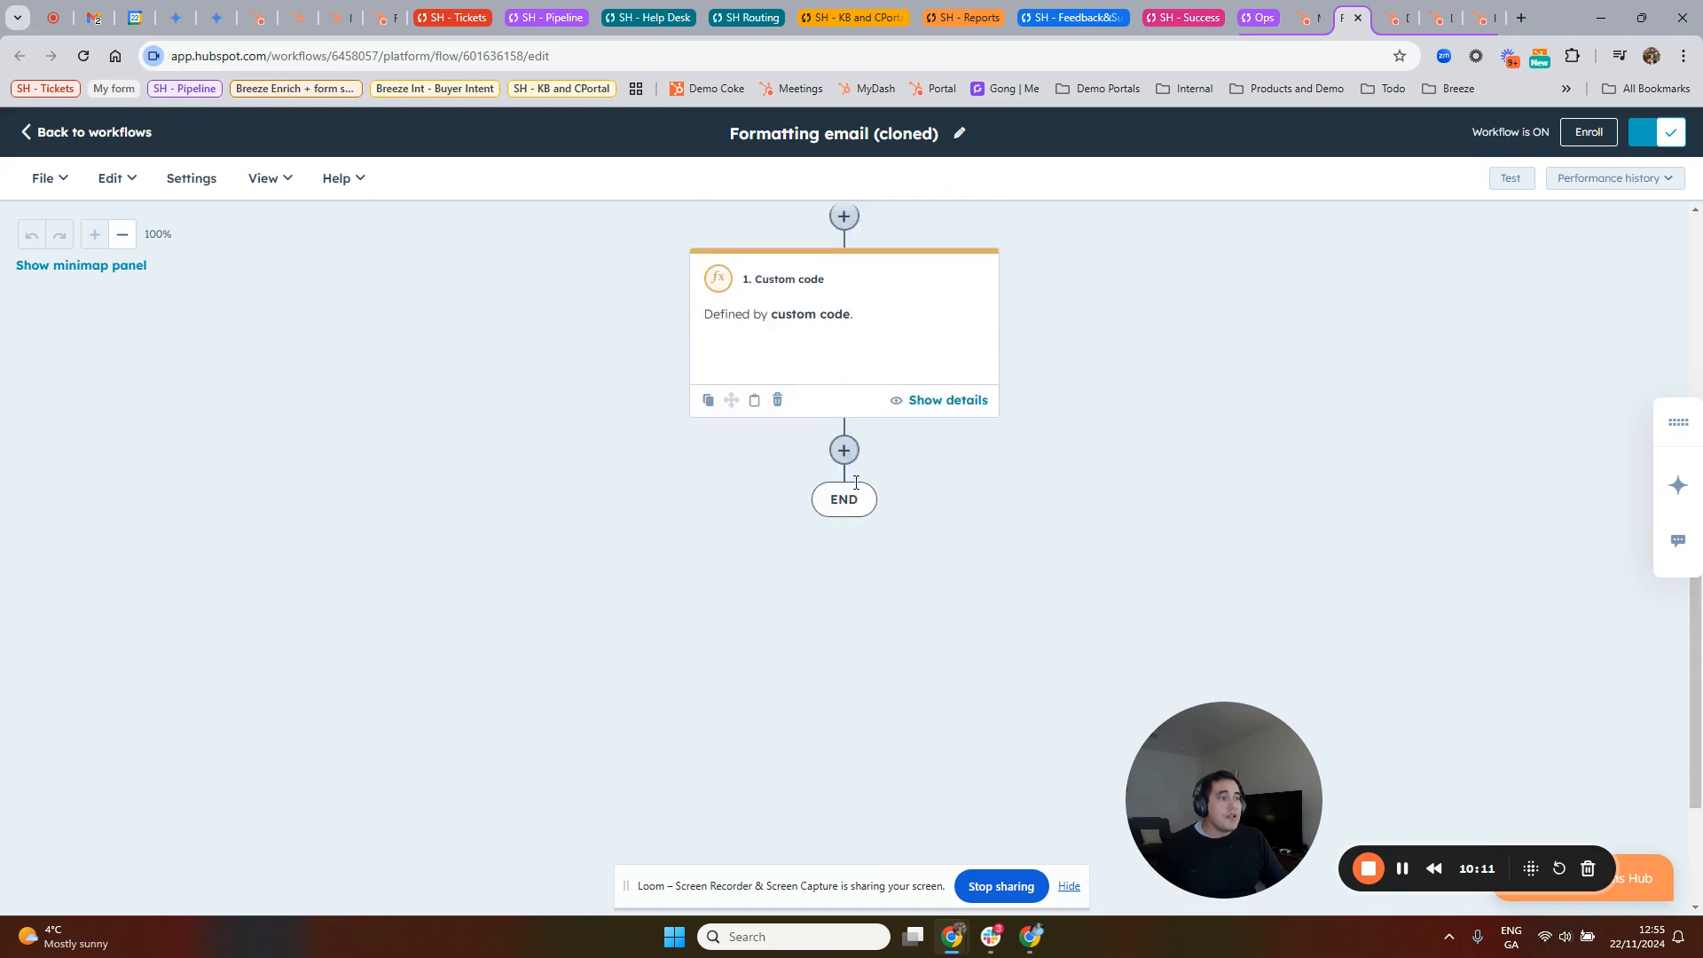
pyautogui.click(844, 450)
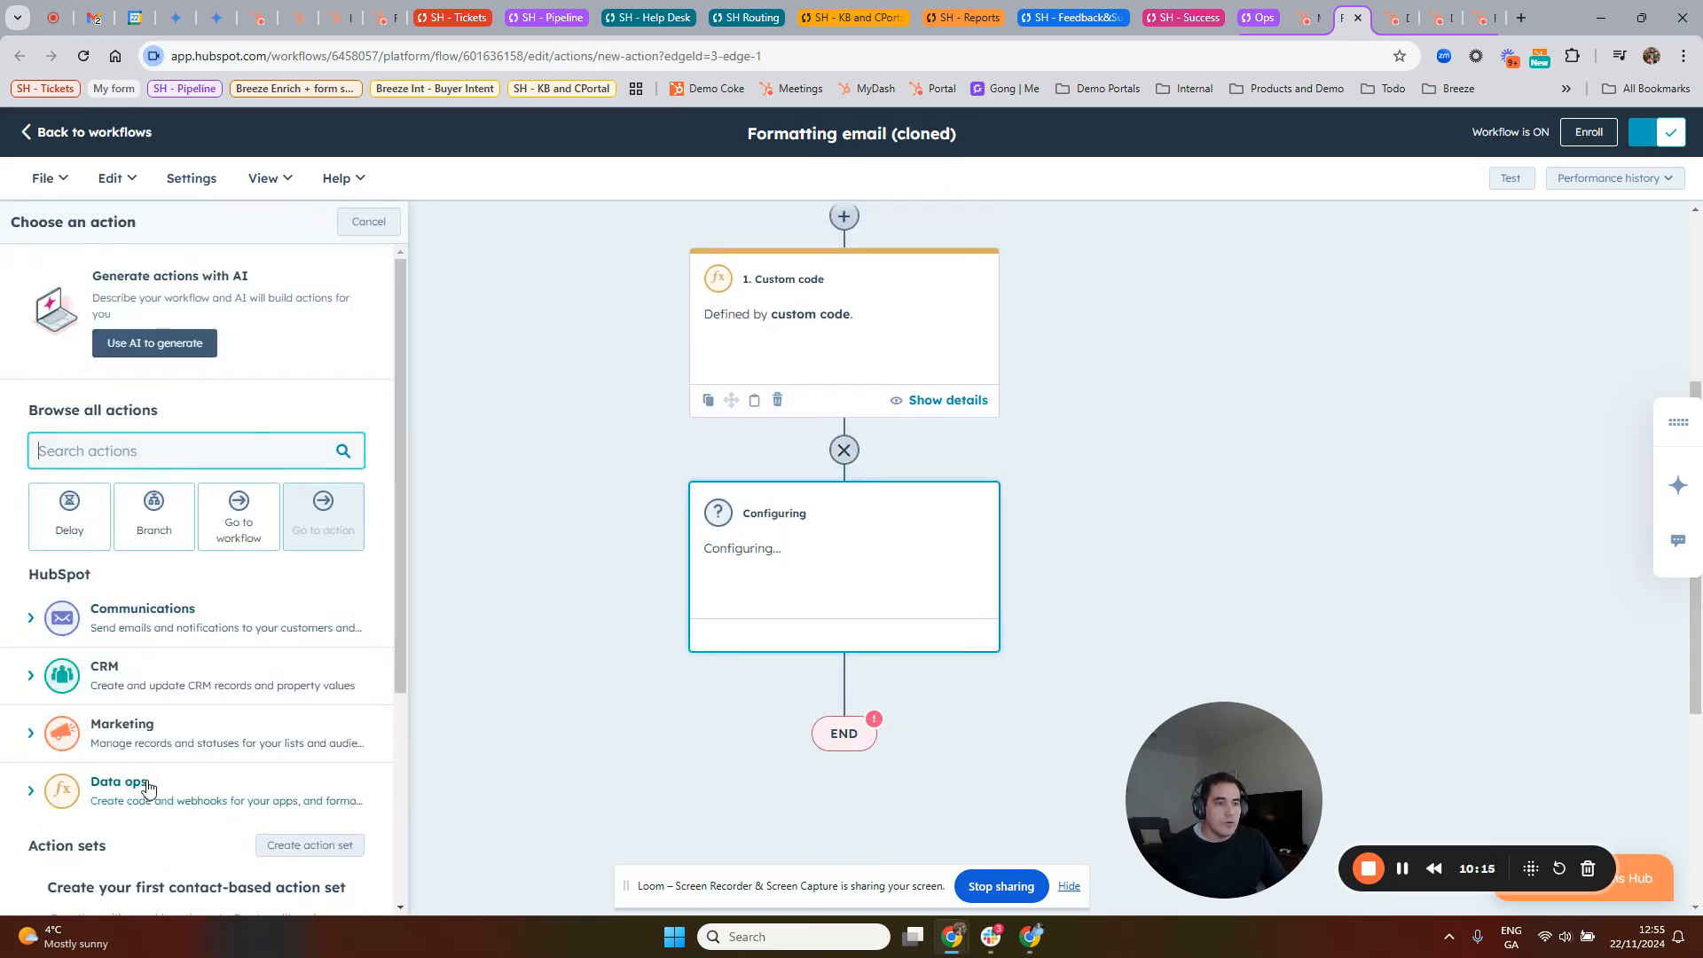
pyautogui.scroll(-3, 182, 741)
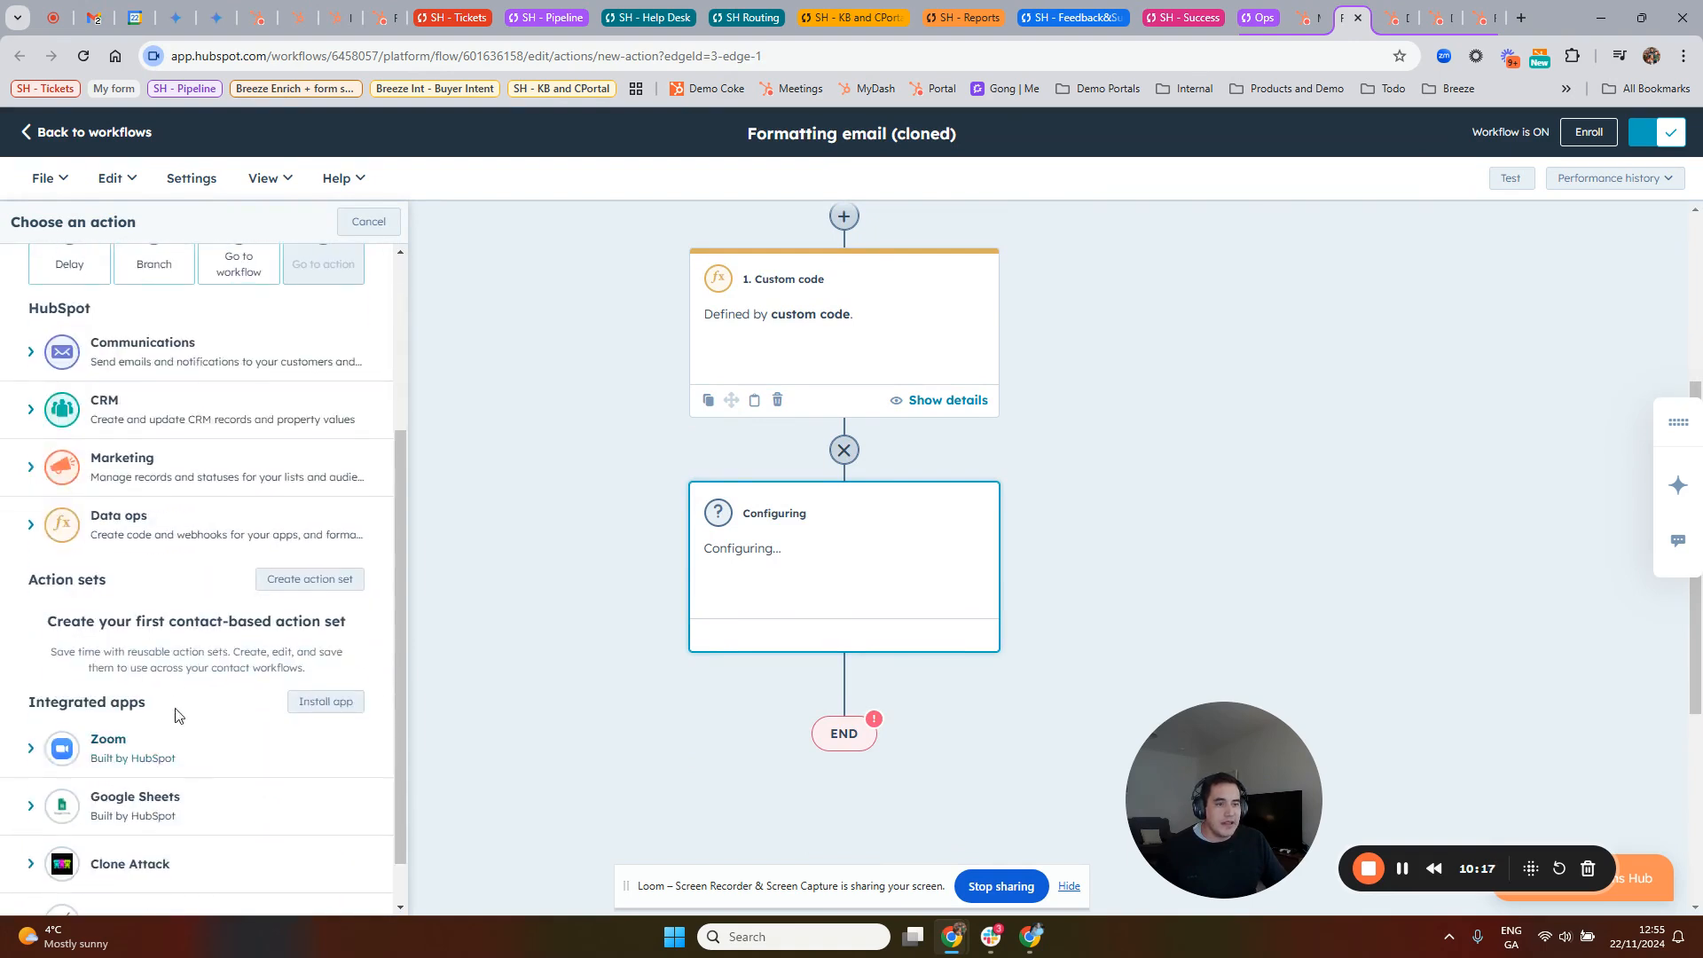
pyautogui.click(171, 545)
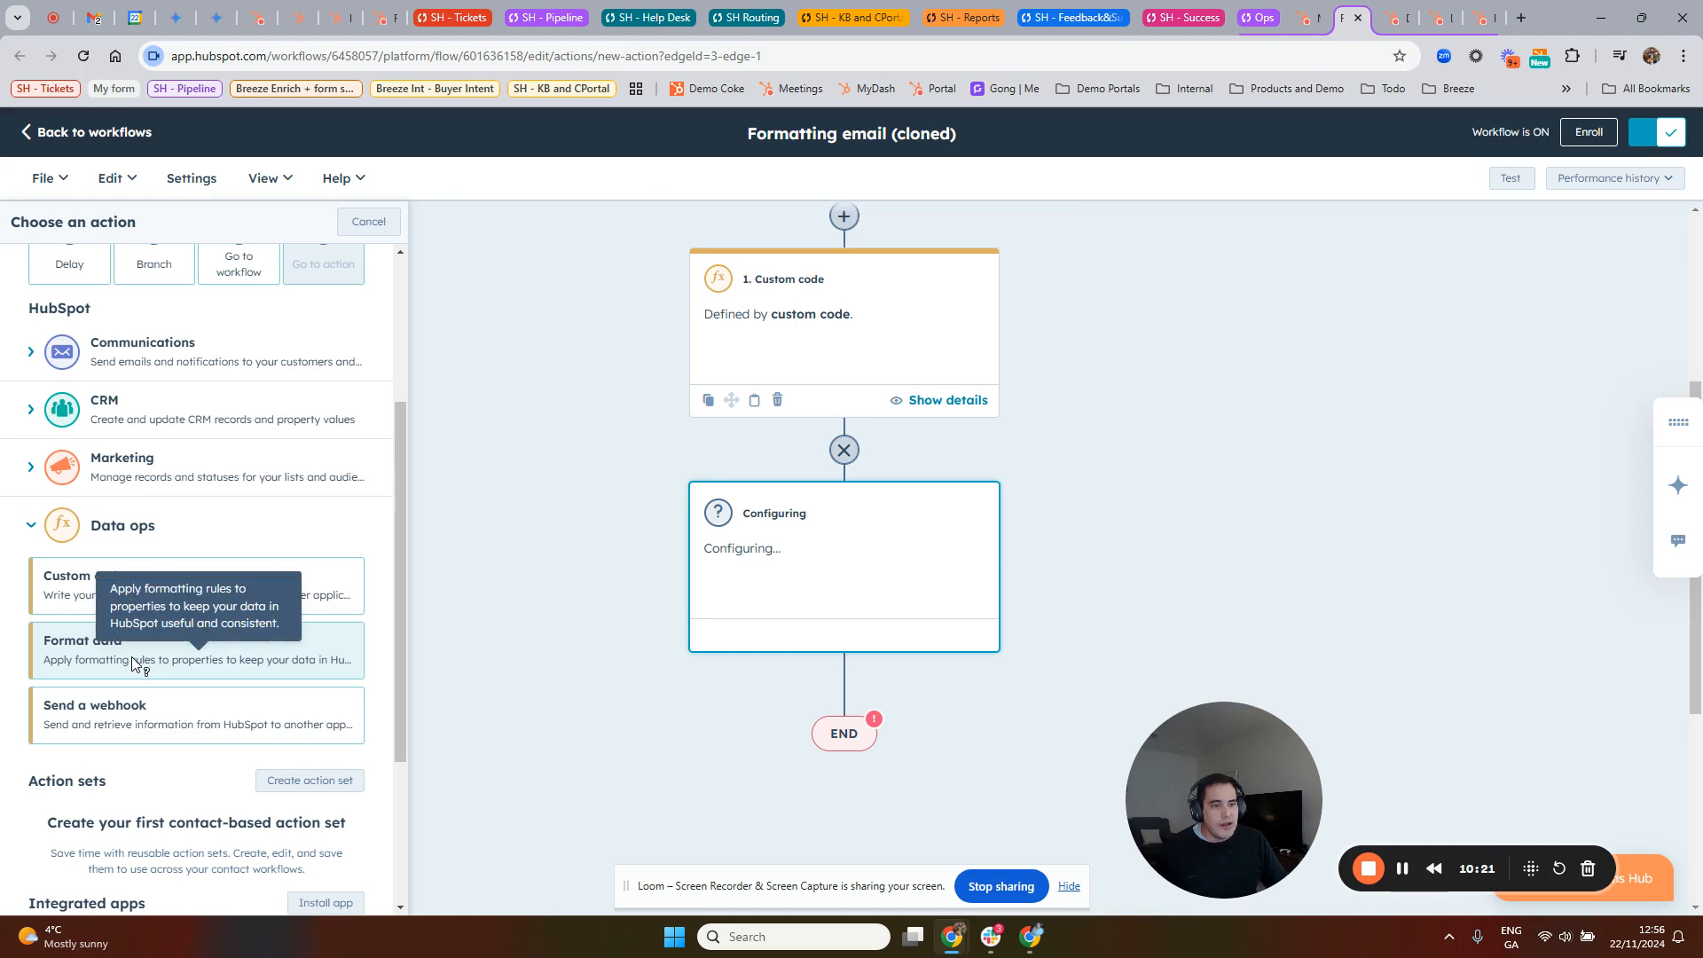
pyautogui.click(103, 661)
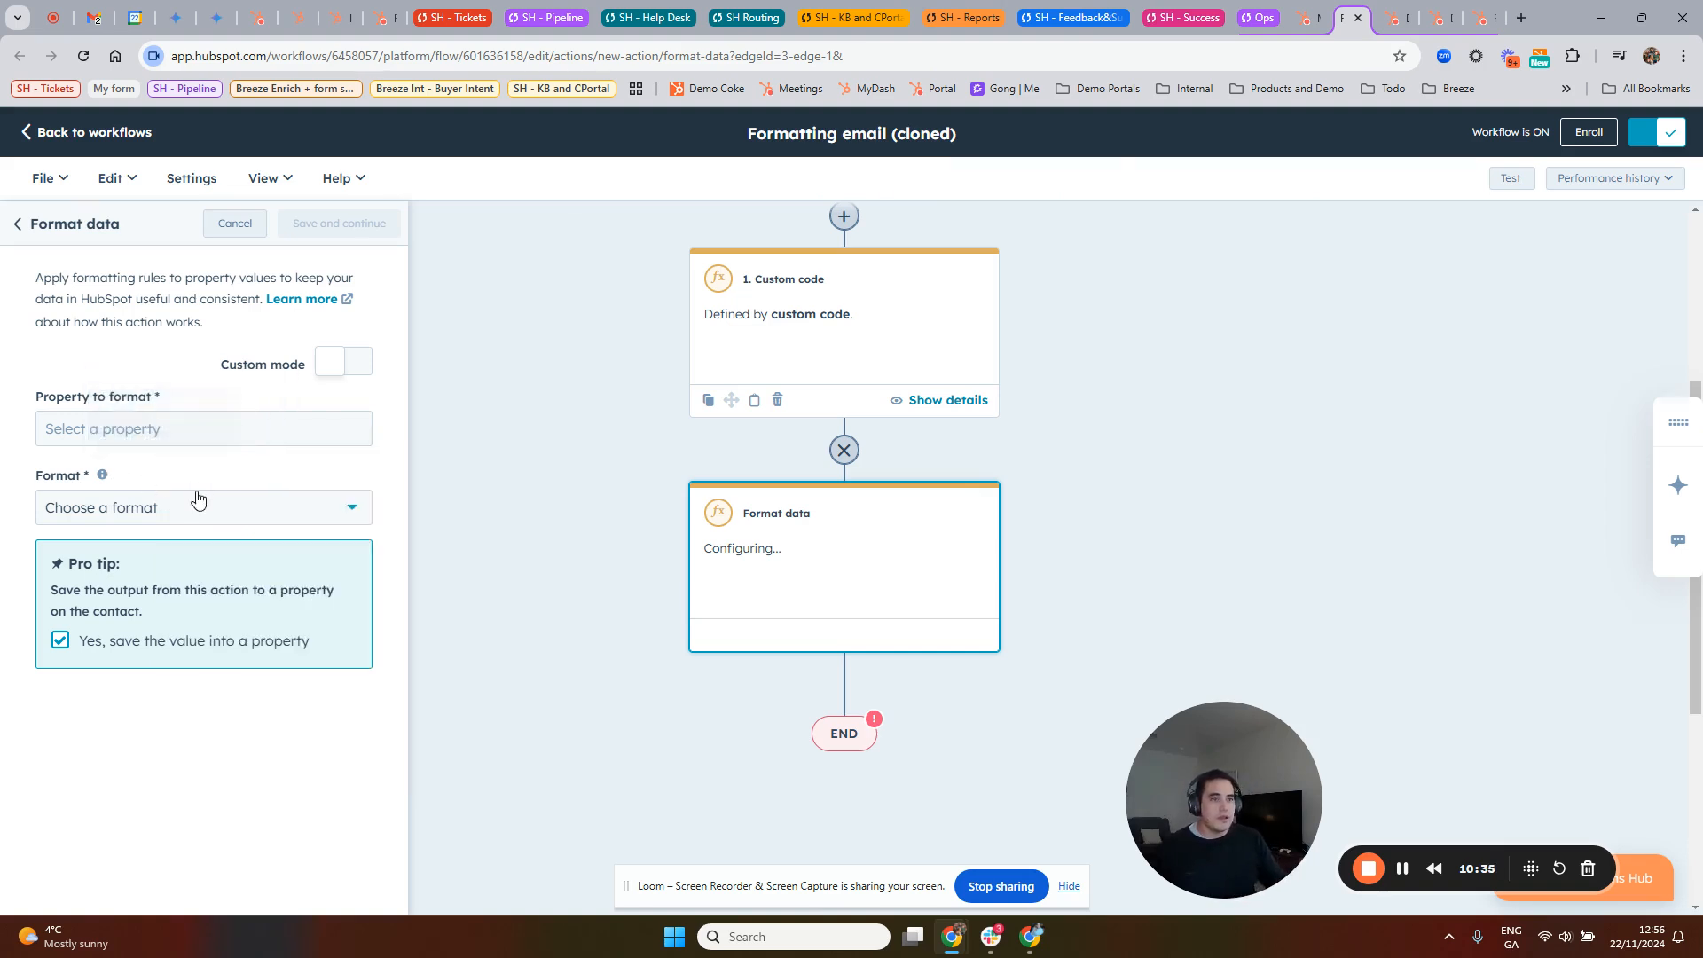
# Step: Look through the list of formats available for the Format data action without choosing one
pyautogui.click(147, 507)
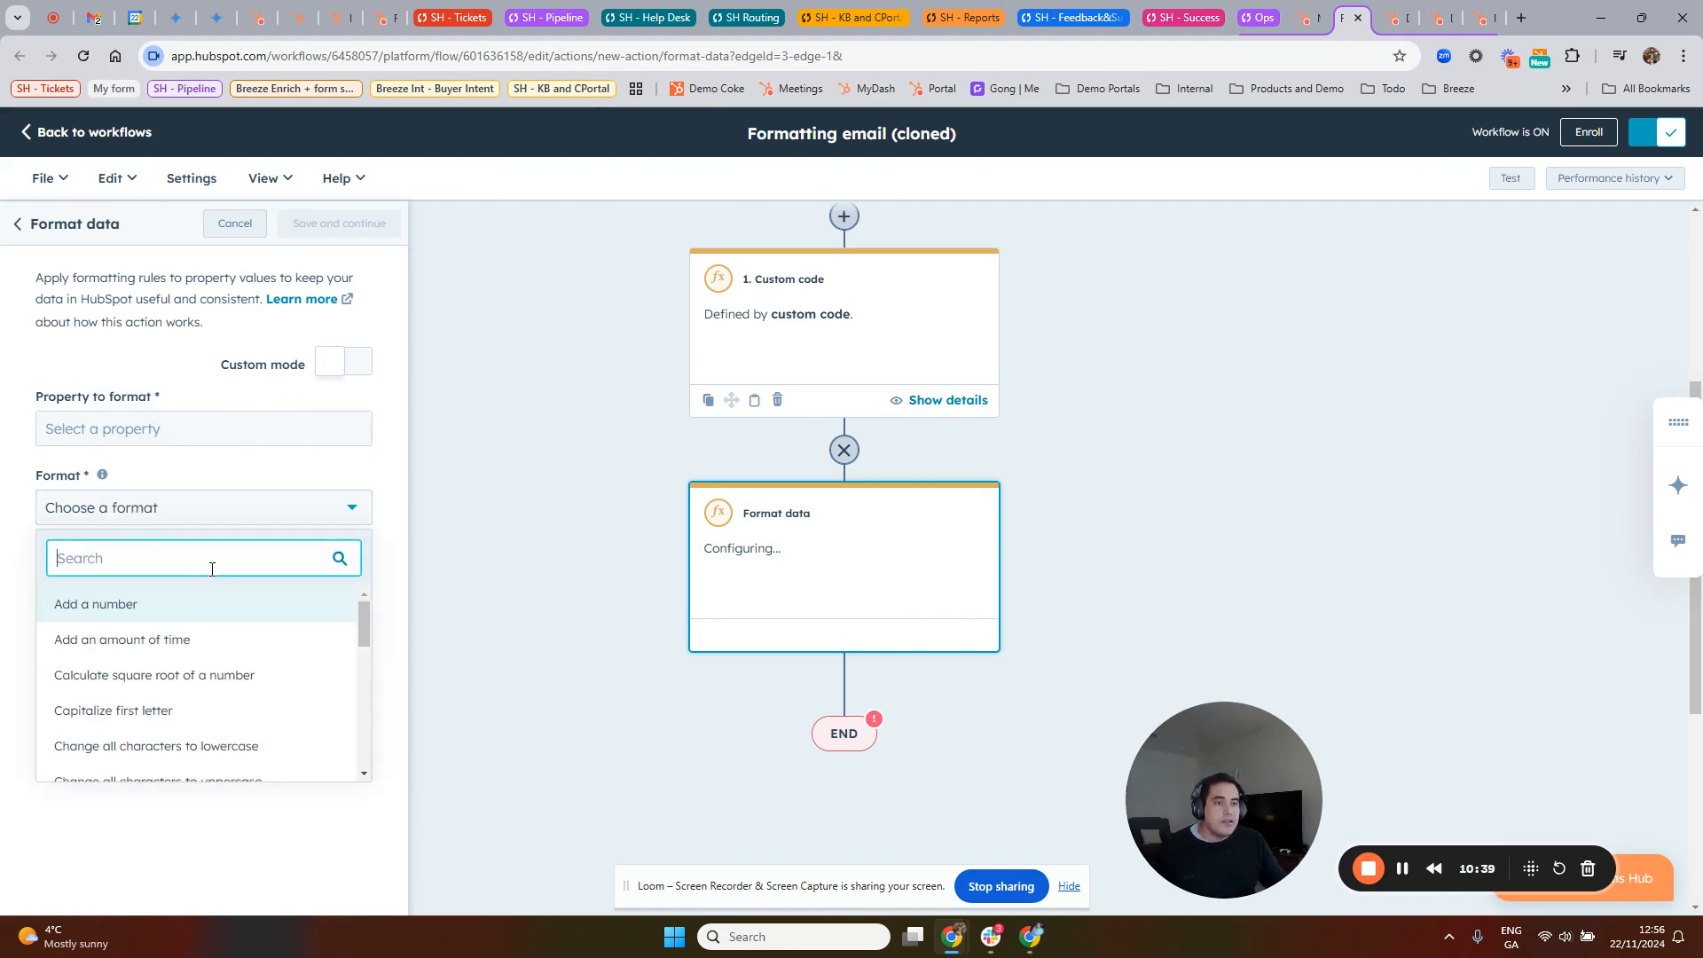
pyautogui.moveTo(362, 616); pyautogui.dragTo(363, 604)
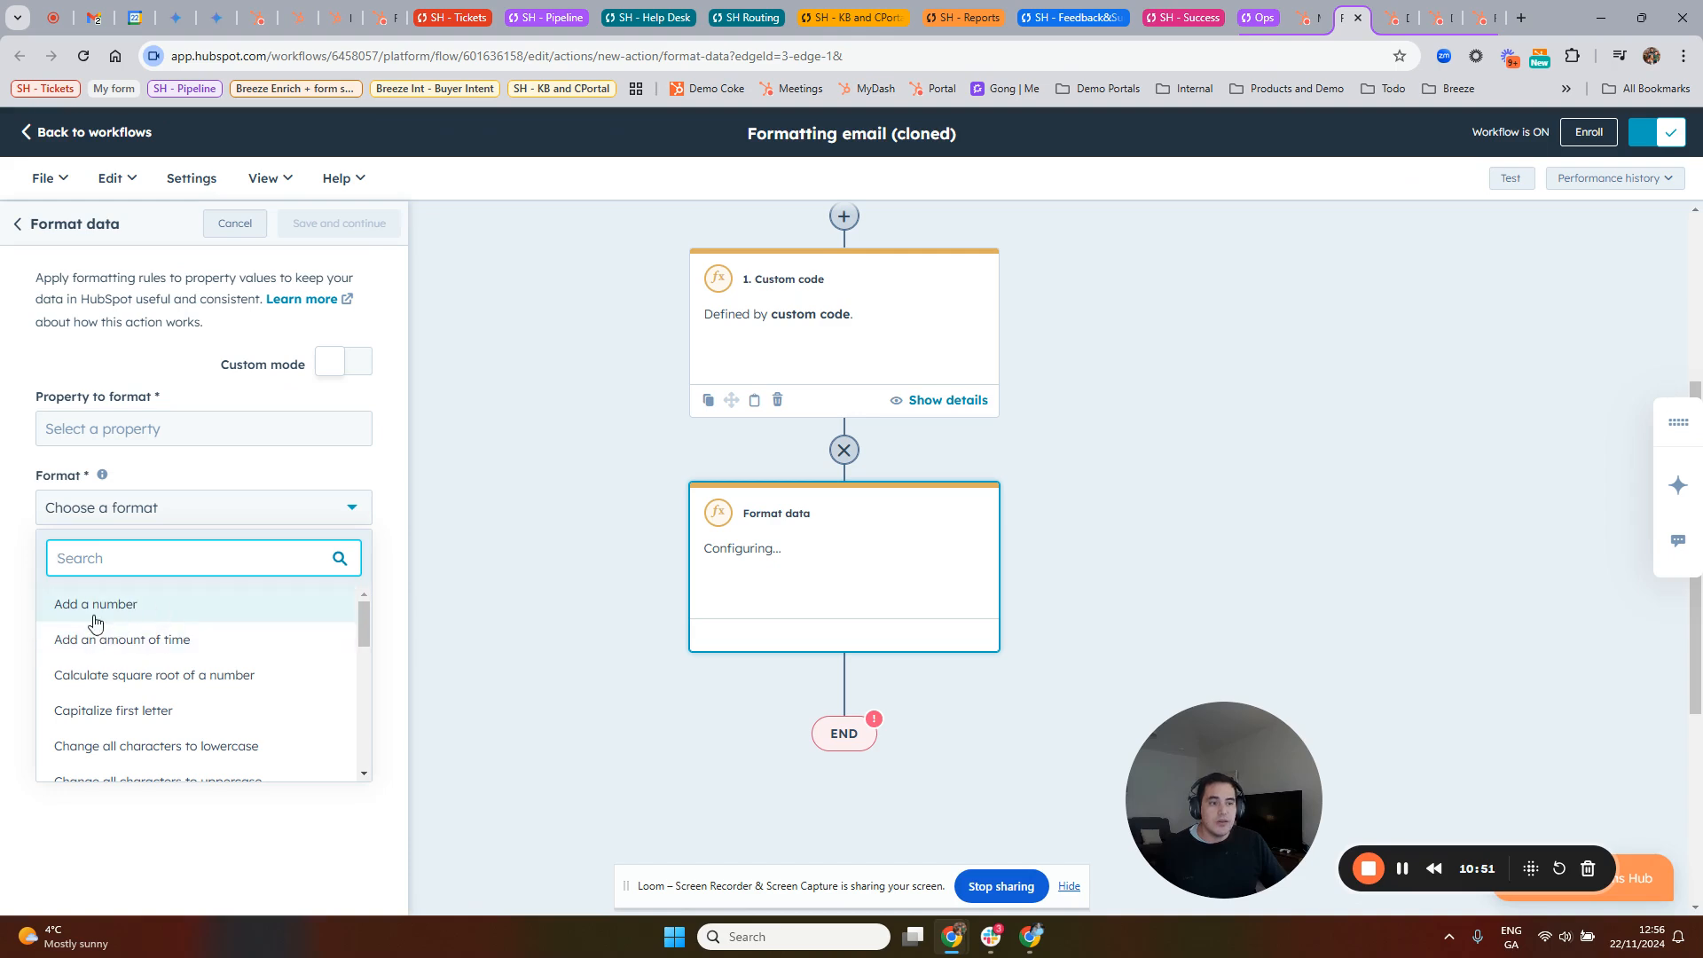
pyautogui.moveTo(365, 624); pyautogui.dragTo(358, 770)
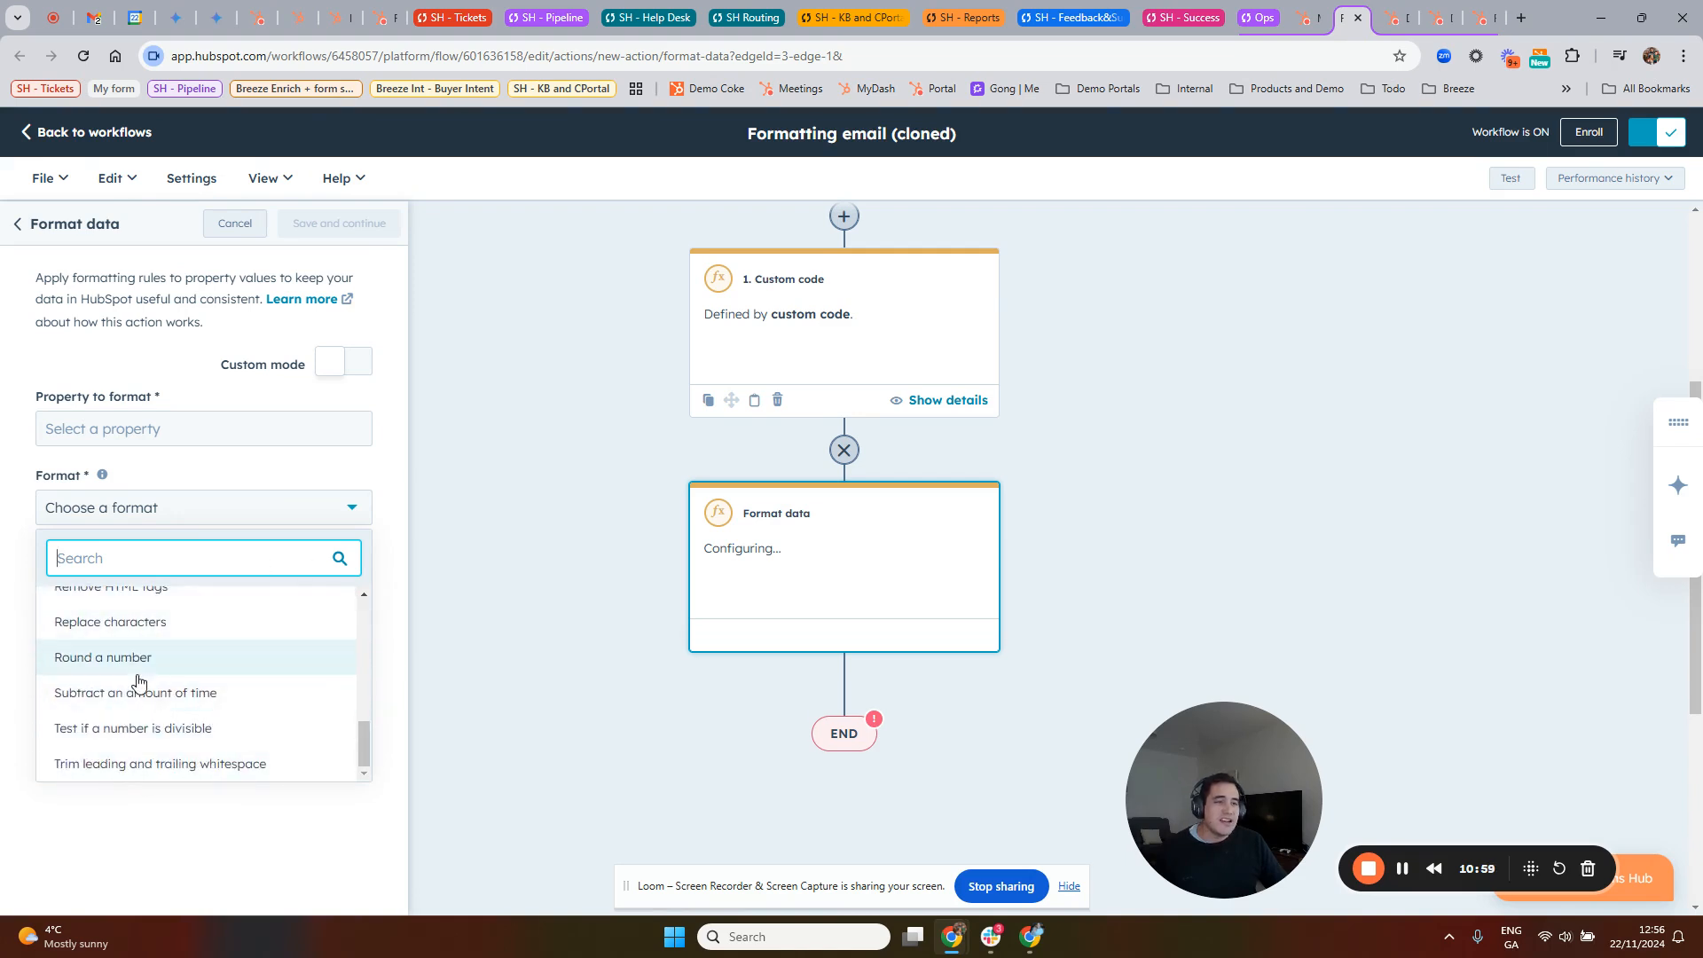
pyautogui.click(393, 543)
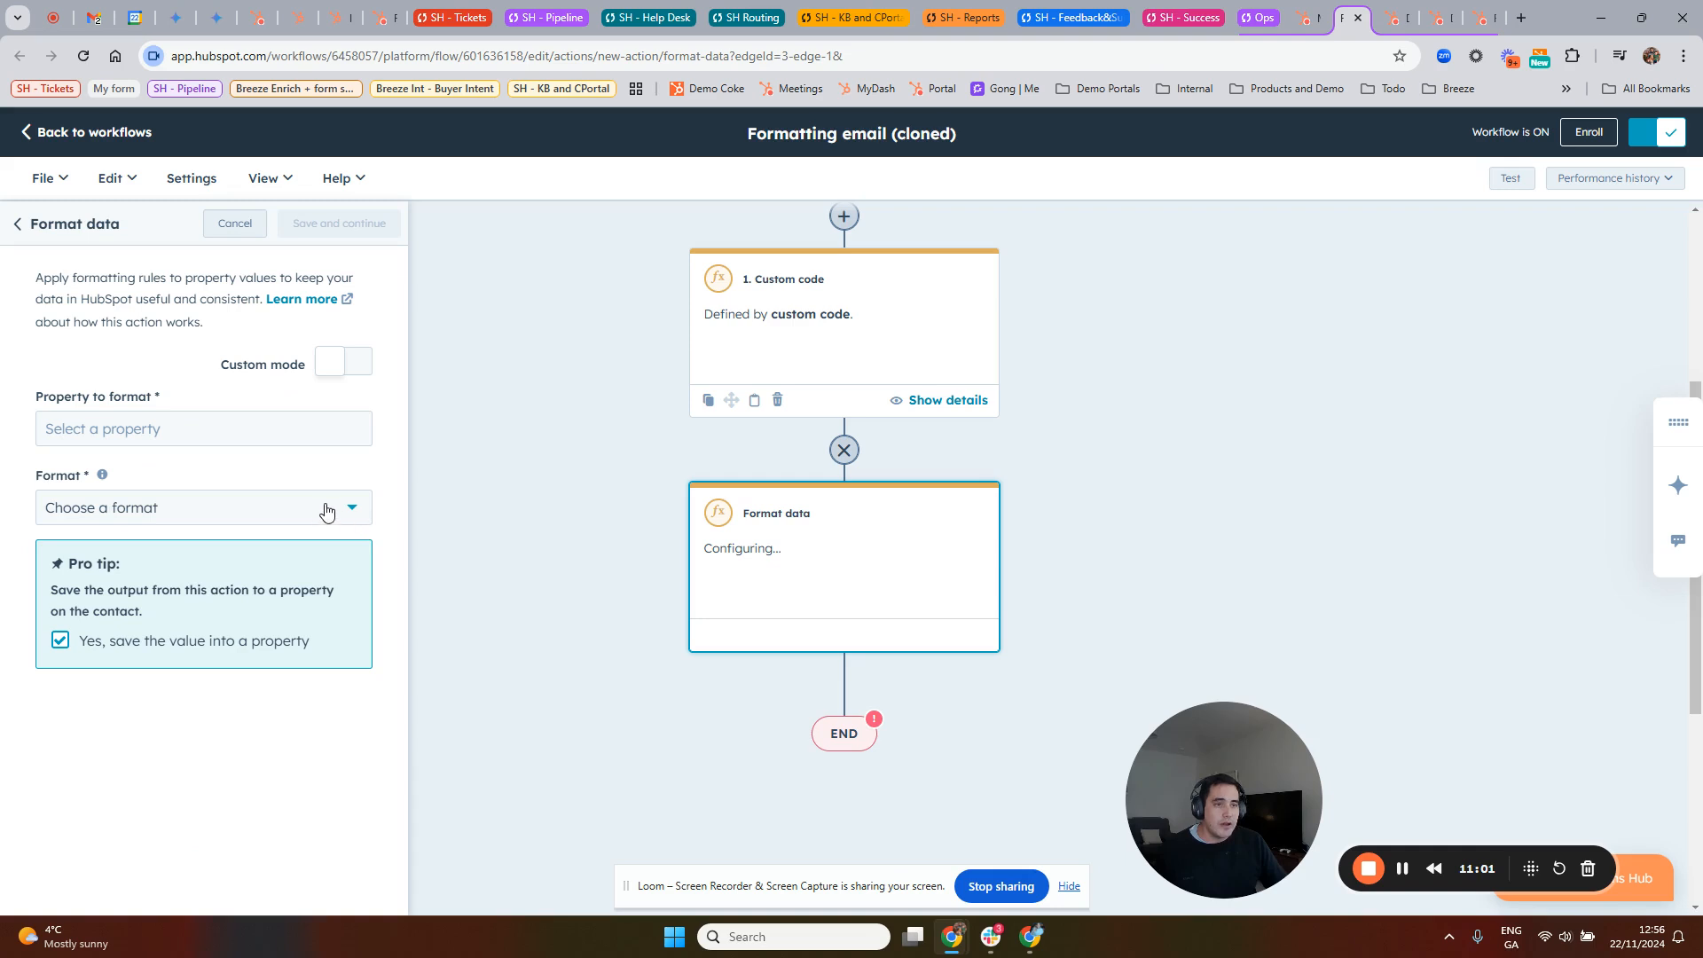
pyautogui.click(314, 521)
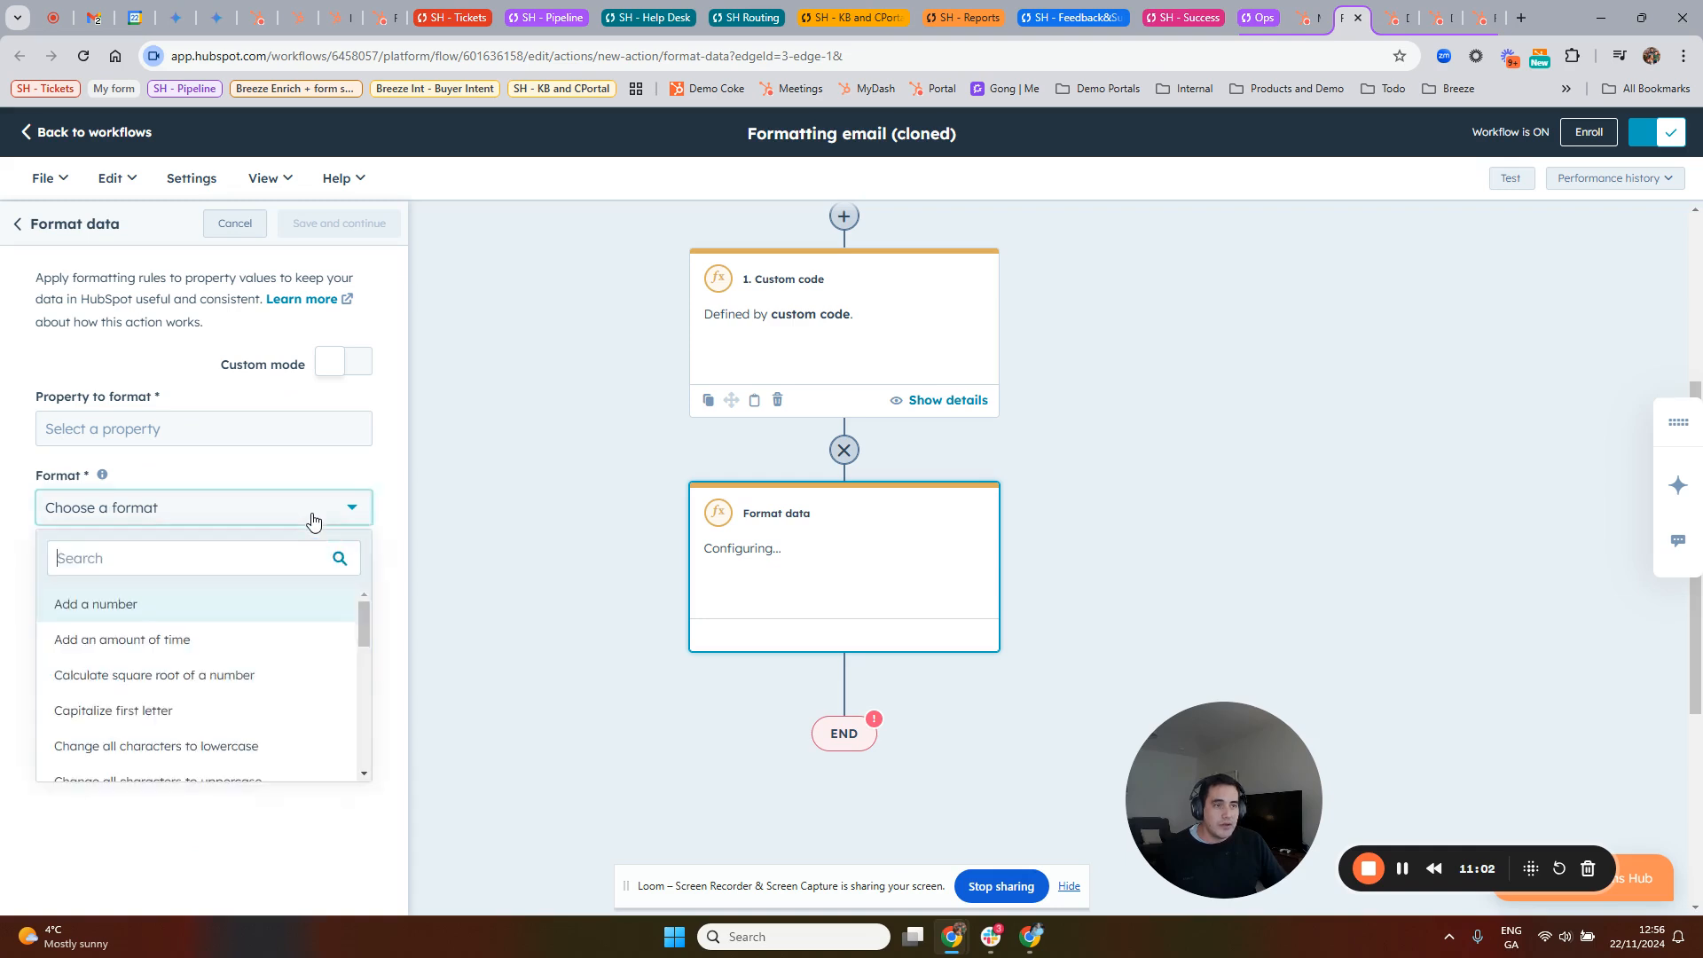
# Step: Turn on Custom mode to view the formula editor and insertable contact properties, and cancel the Format data action
pyautogui.click(326, 364)
pyautogui.click(123, 486)
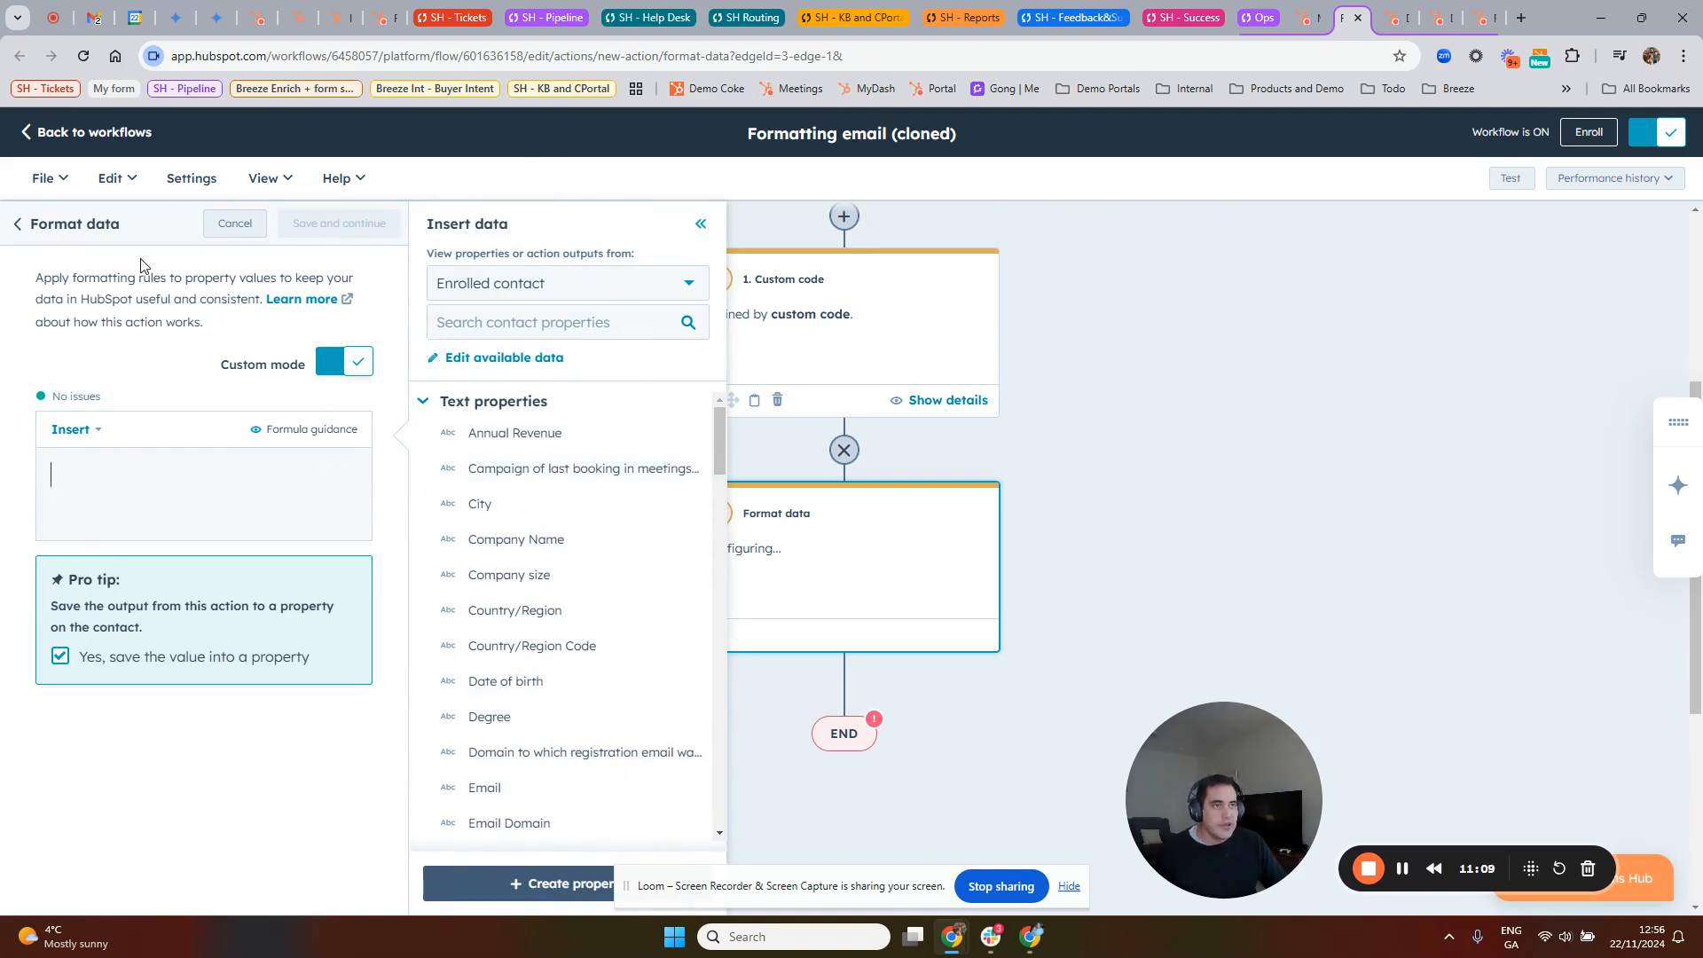
pyautogui.click(227, 226)
# Step: Open the Send a webhook action from the Data ops group, view its method options, and cancel it
pyautogui.scroll(-2, 105, 706)
pyautogui.click(97, 612)
pyautogui.click(107, 801)
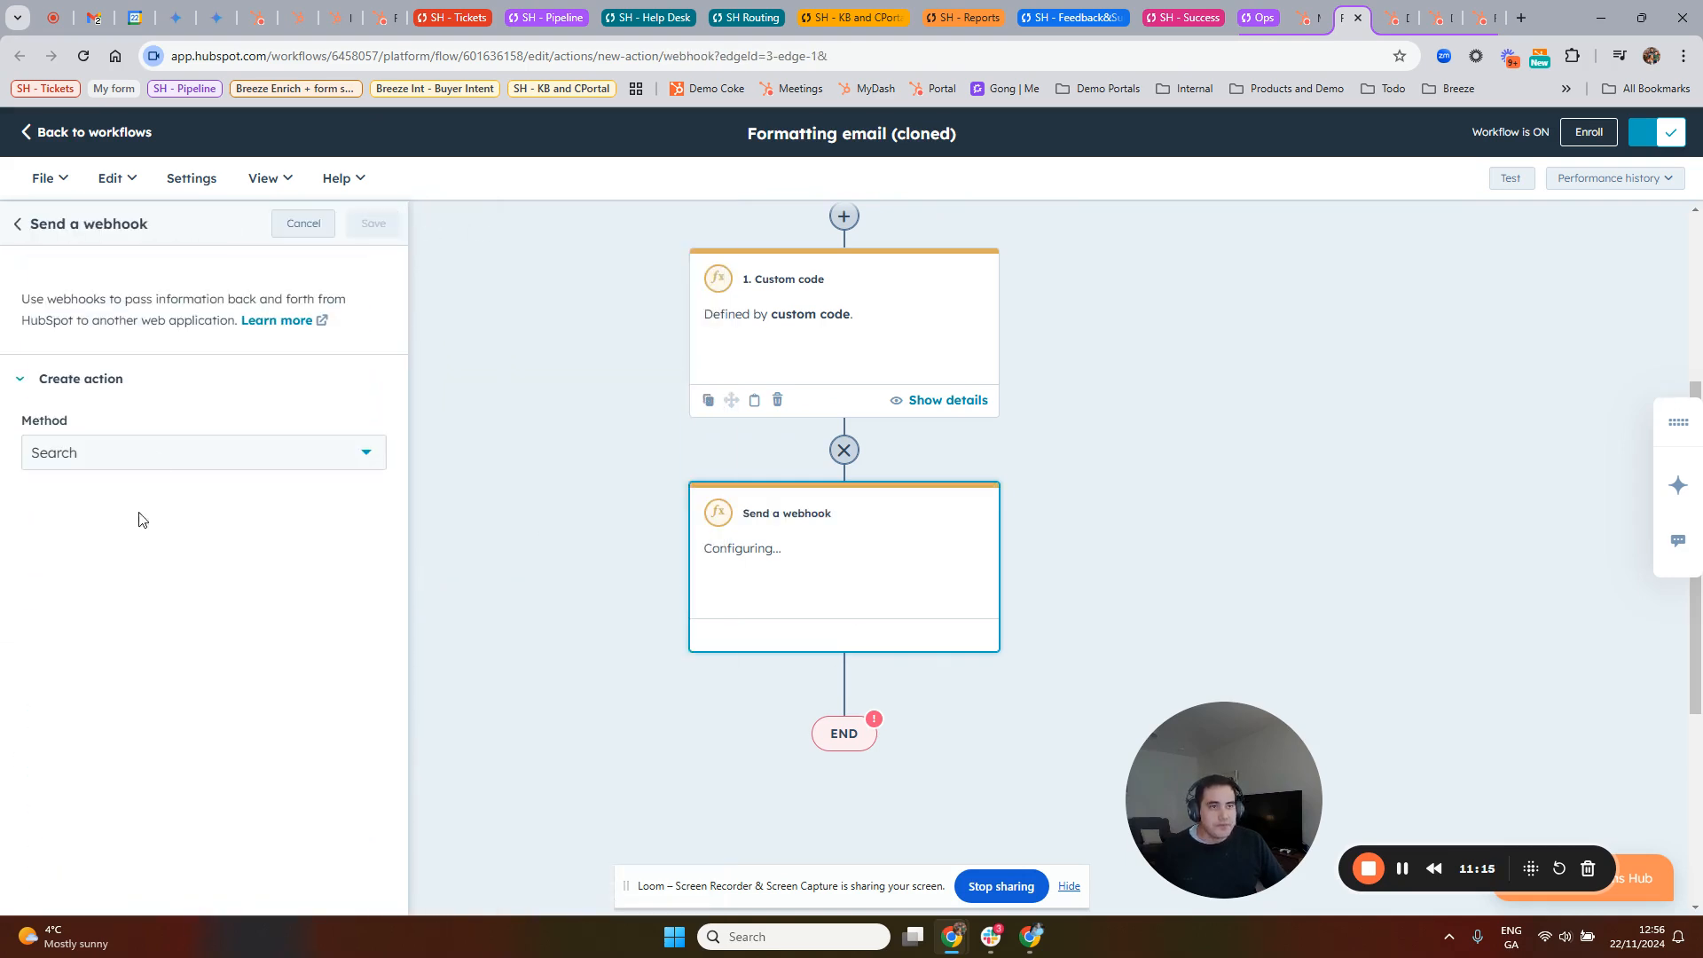
pyautogui.click(140, 457)
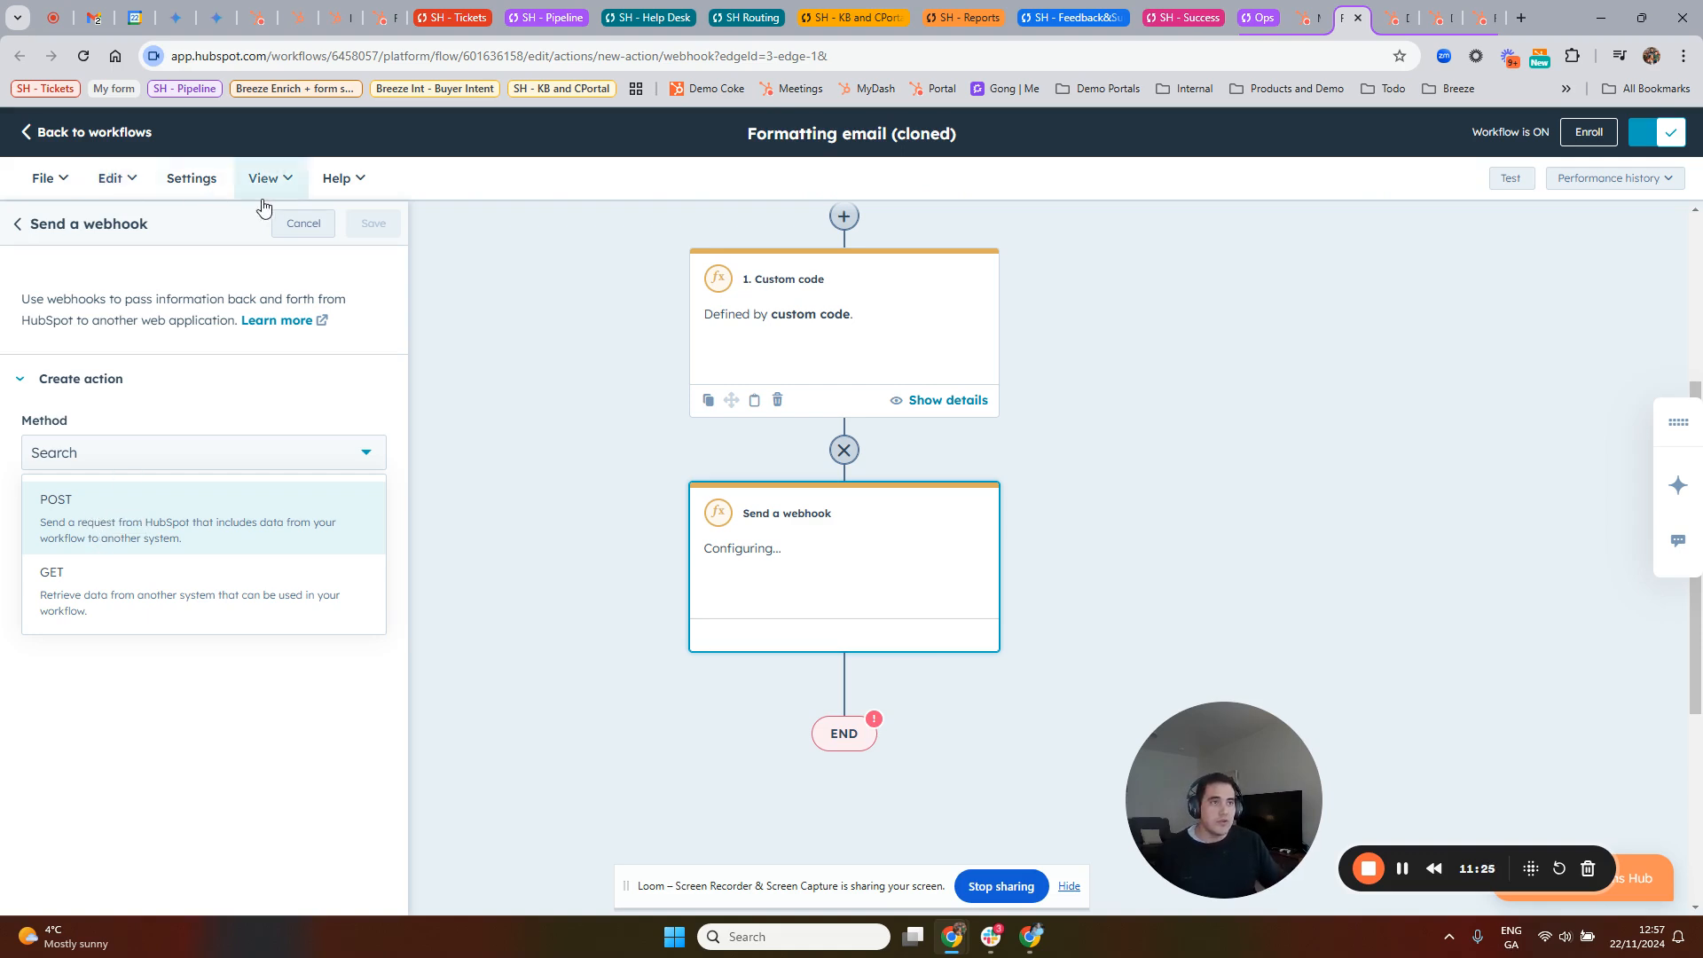
pyautogui.click(303, 223)
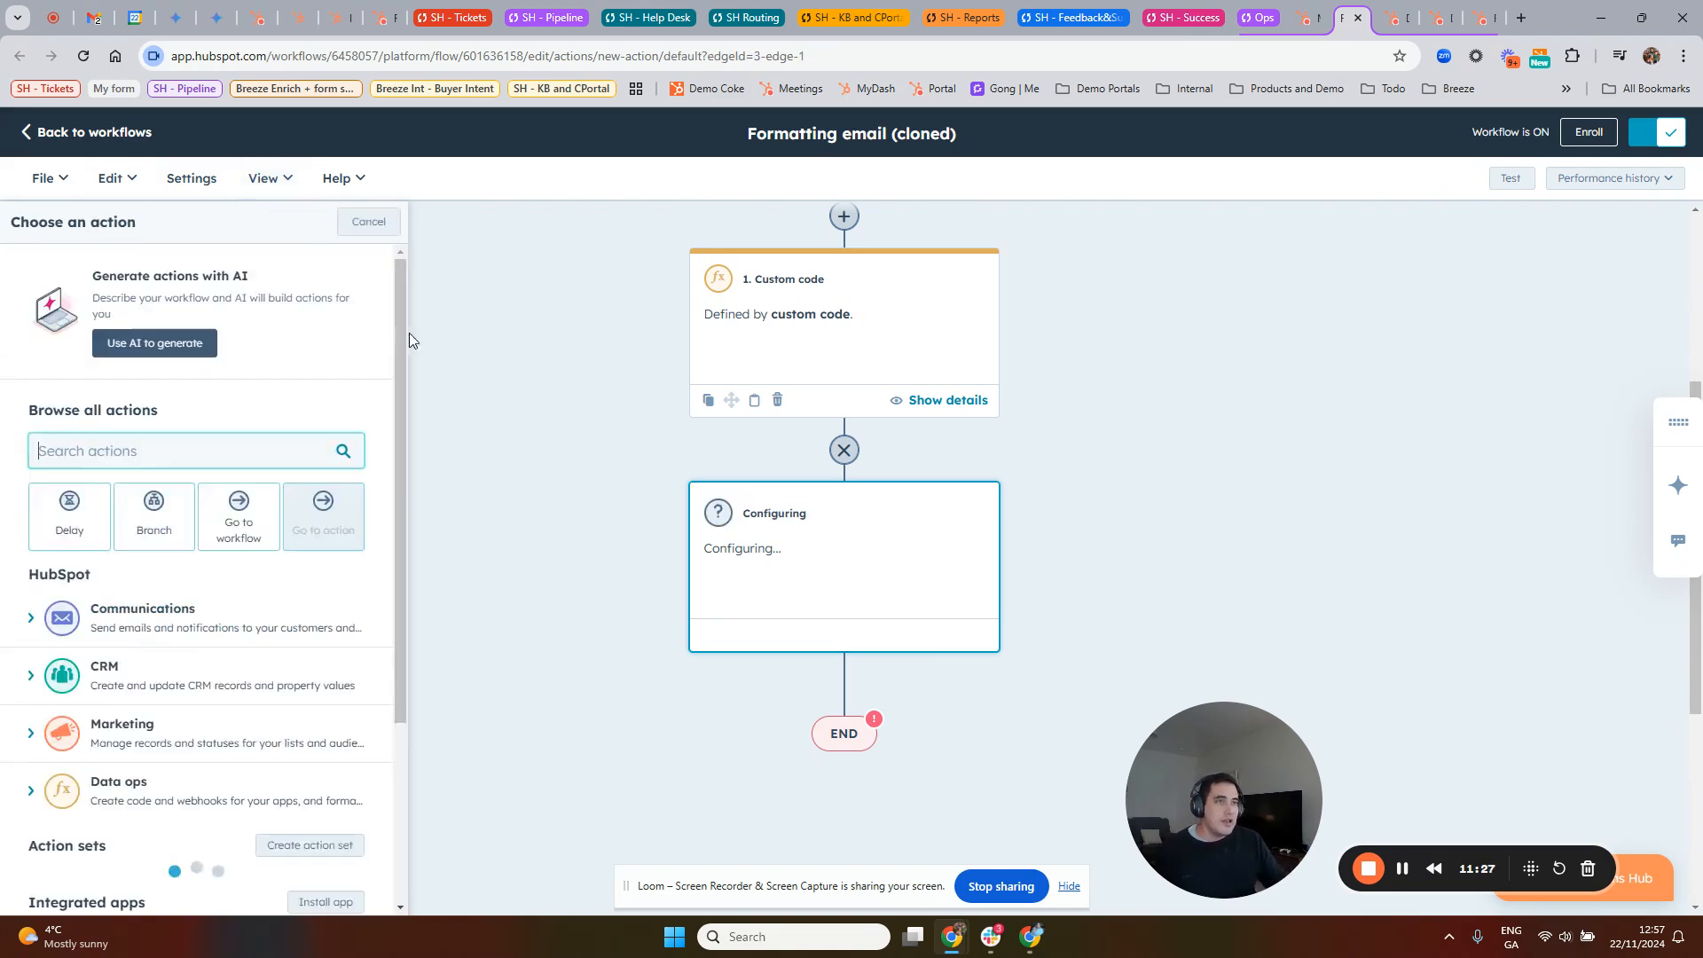
# Step: Open the contact enrollment trigger to examine its filter criteria, and cancel without changing it
pyautogui.scroll(4, 943, 391)
pyautogui.click(923, 353)
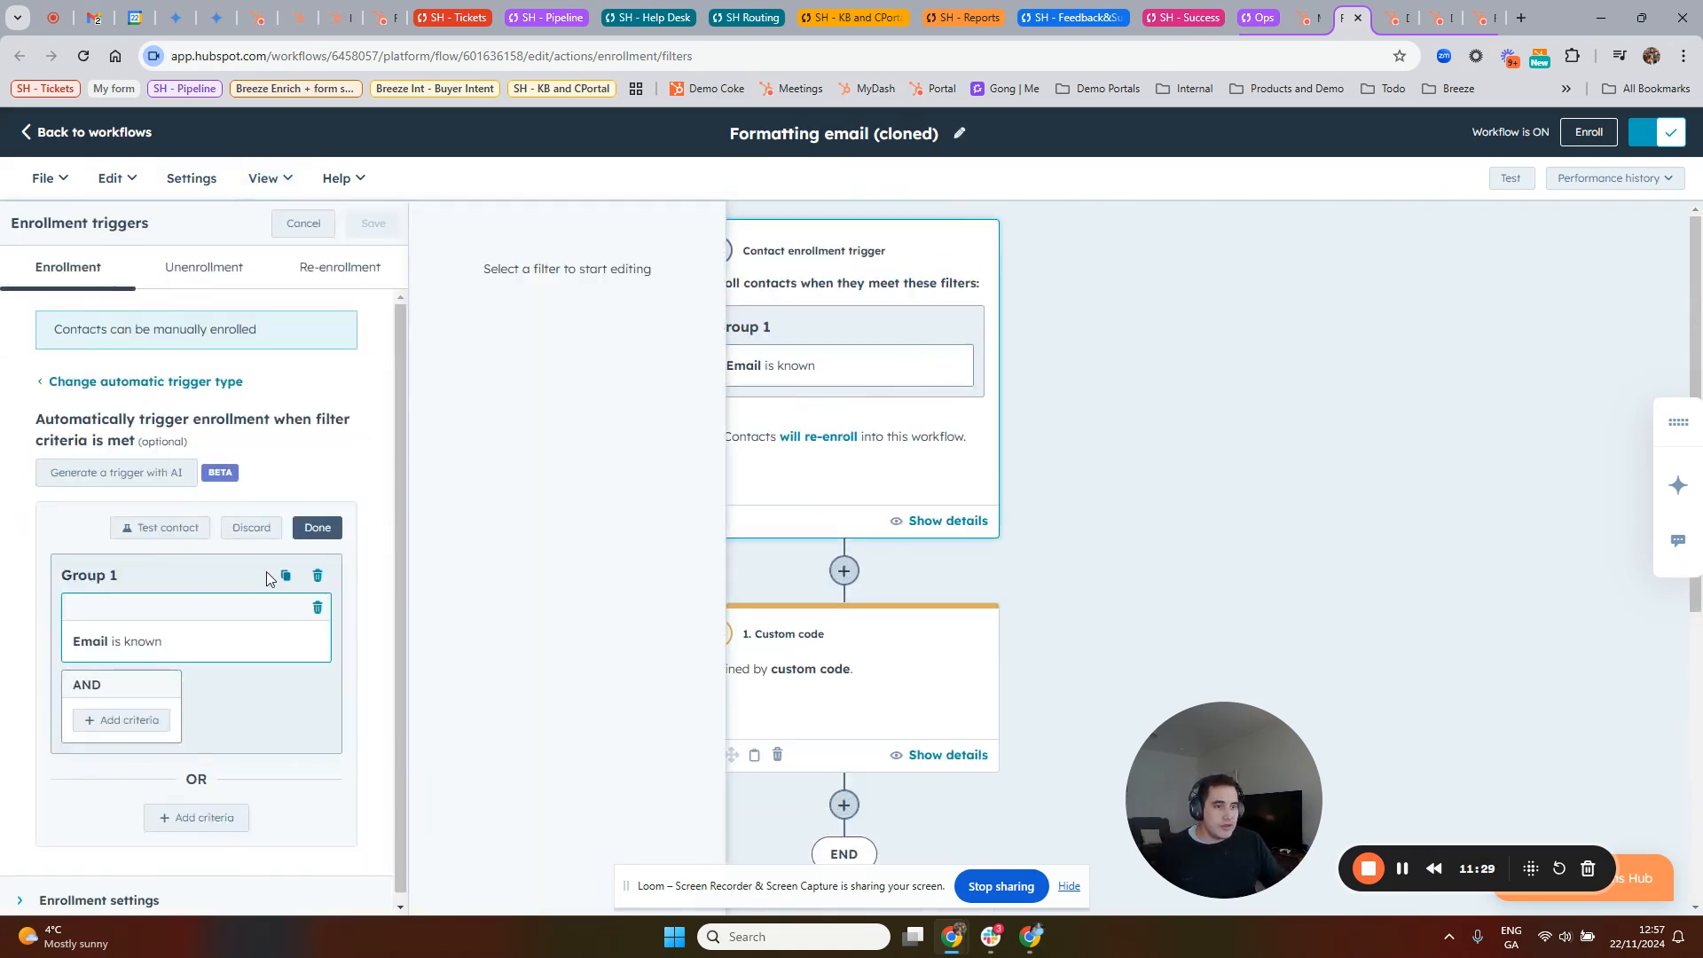
pyautogui.scroll(-1, 273, 637)
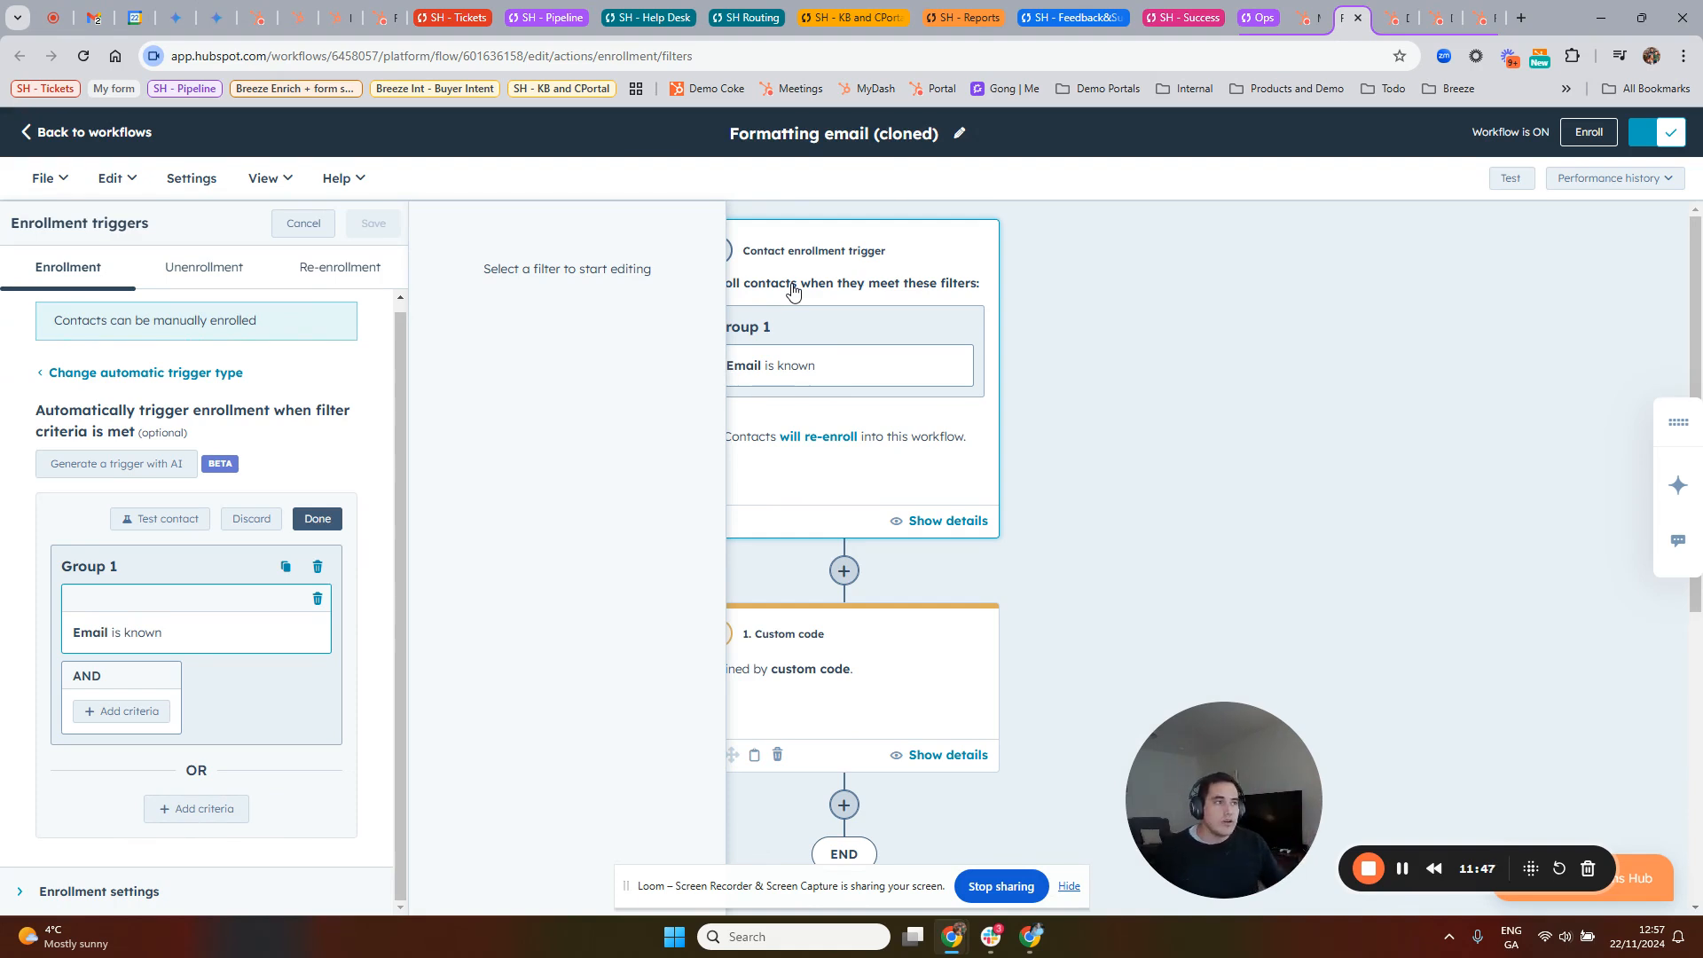
pyautogui.click(308, 224)
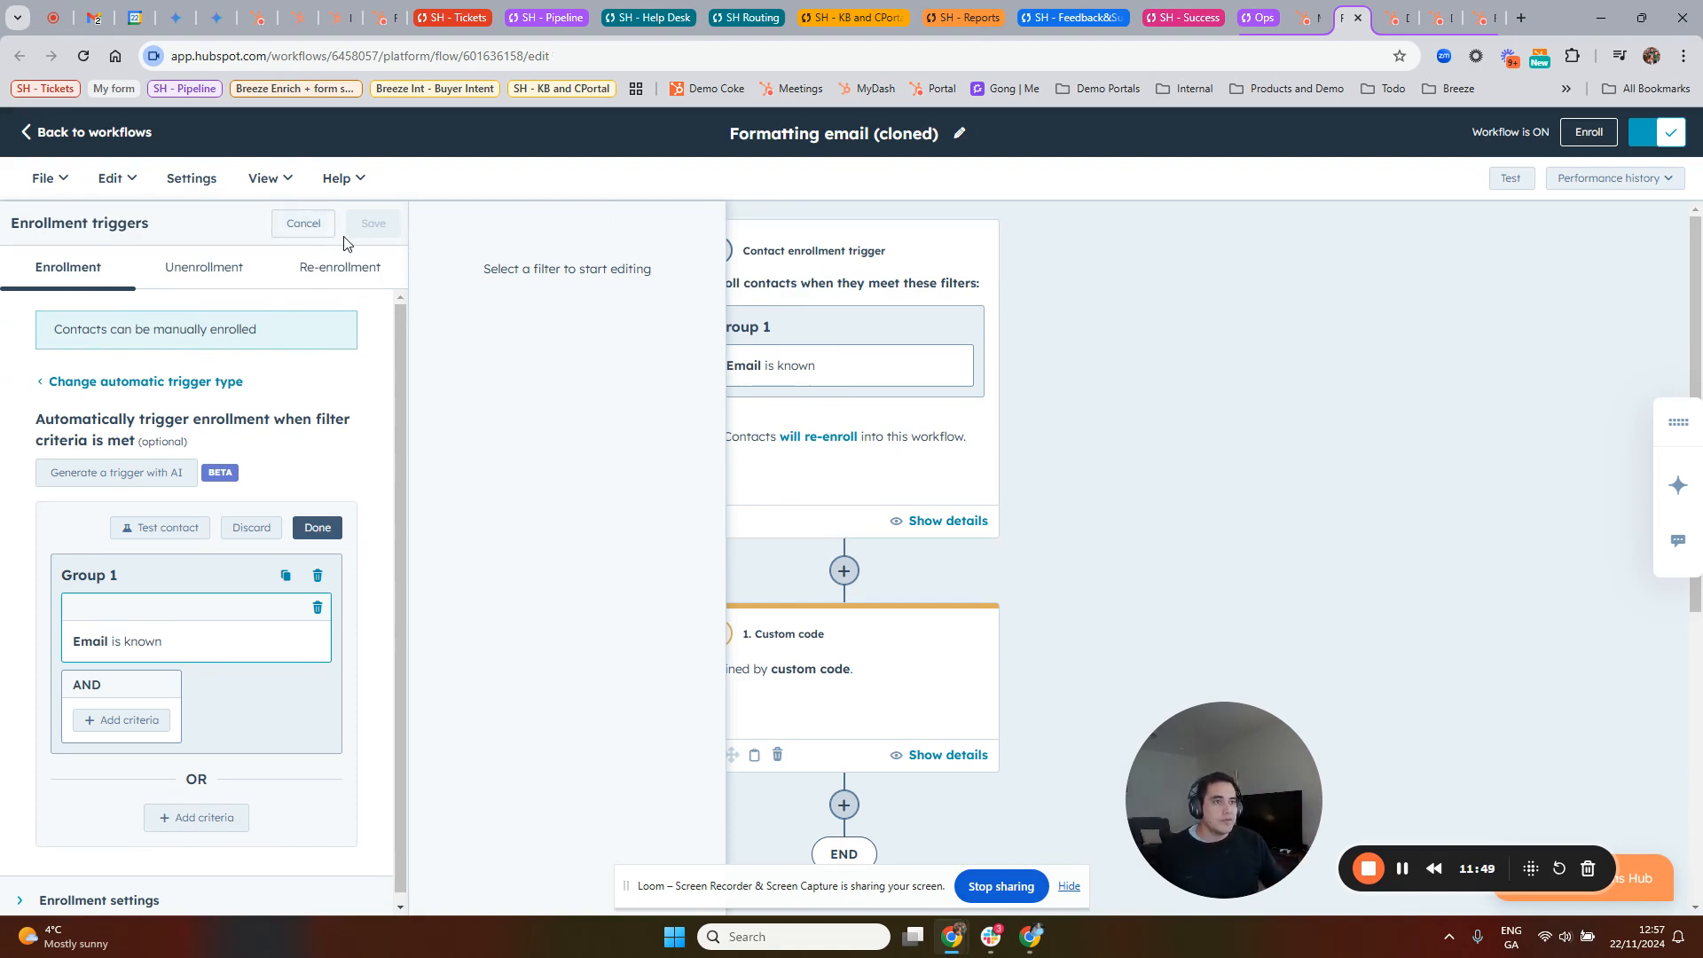
# Step: Go past the Deal Renewal and Deduplicate contacts workflows to the Dashboard with Dataset reports, and open Datasets in a new browser tab
pyautogui.click(1394, 27)
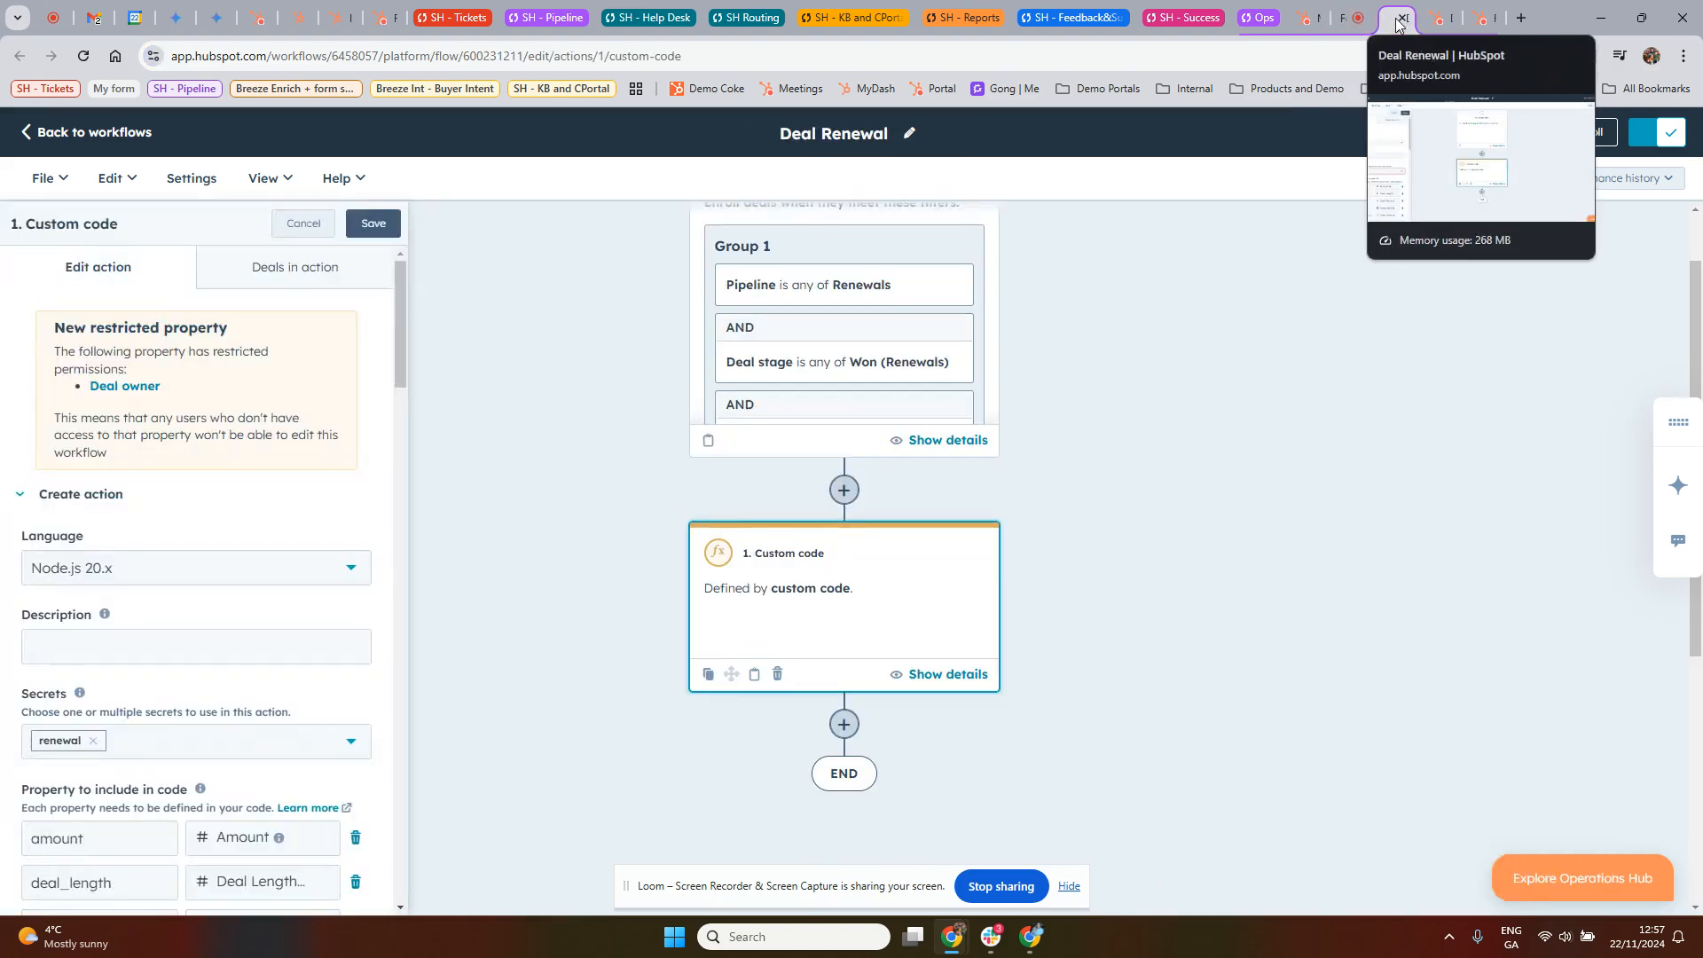
pyautogui.click(1429, 28)
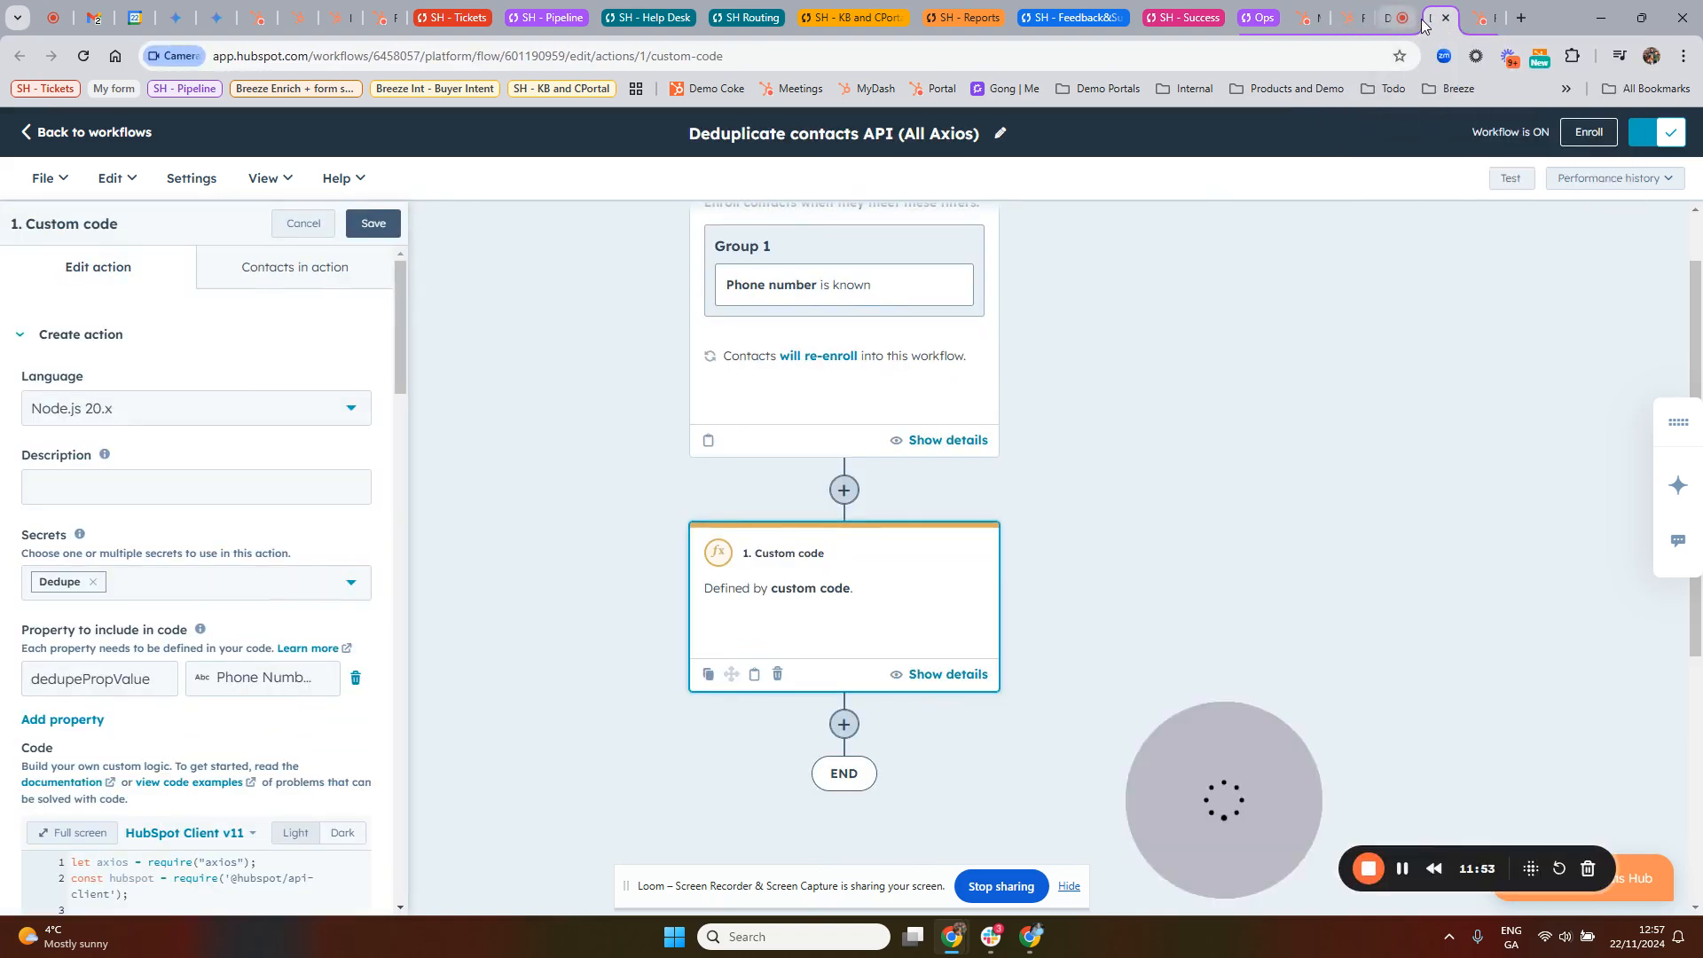
pyautogui.click(1475, 27)
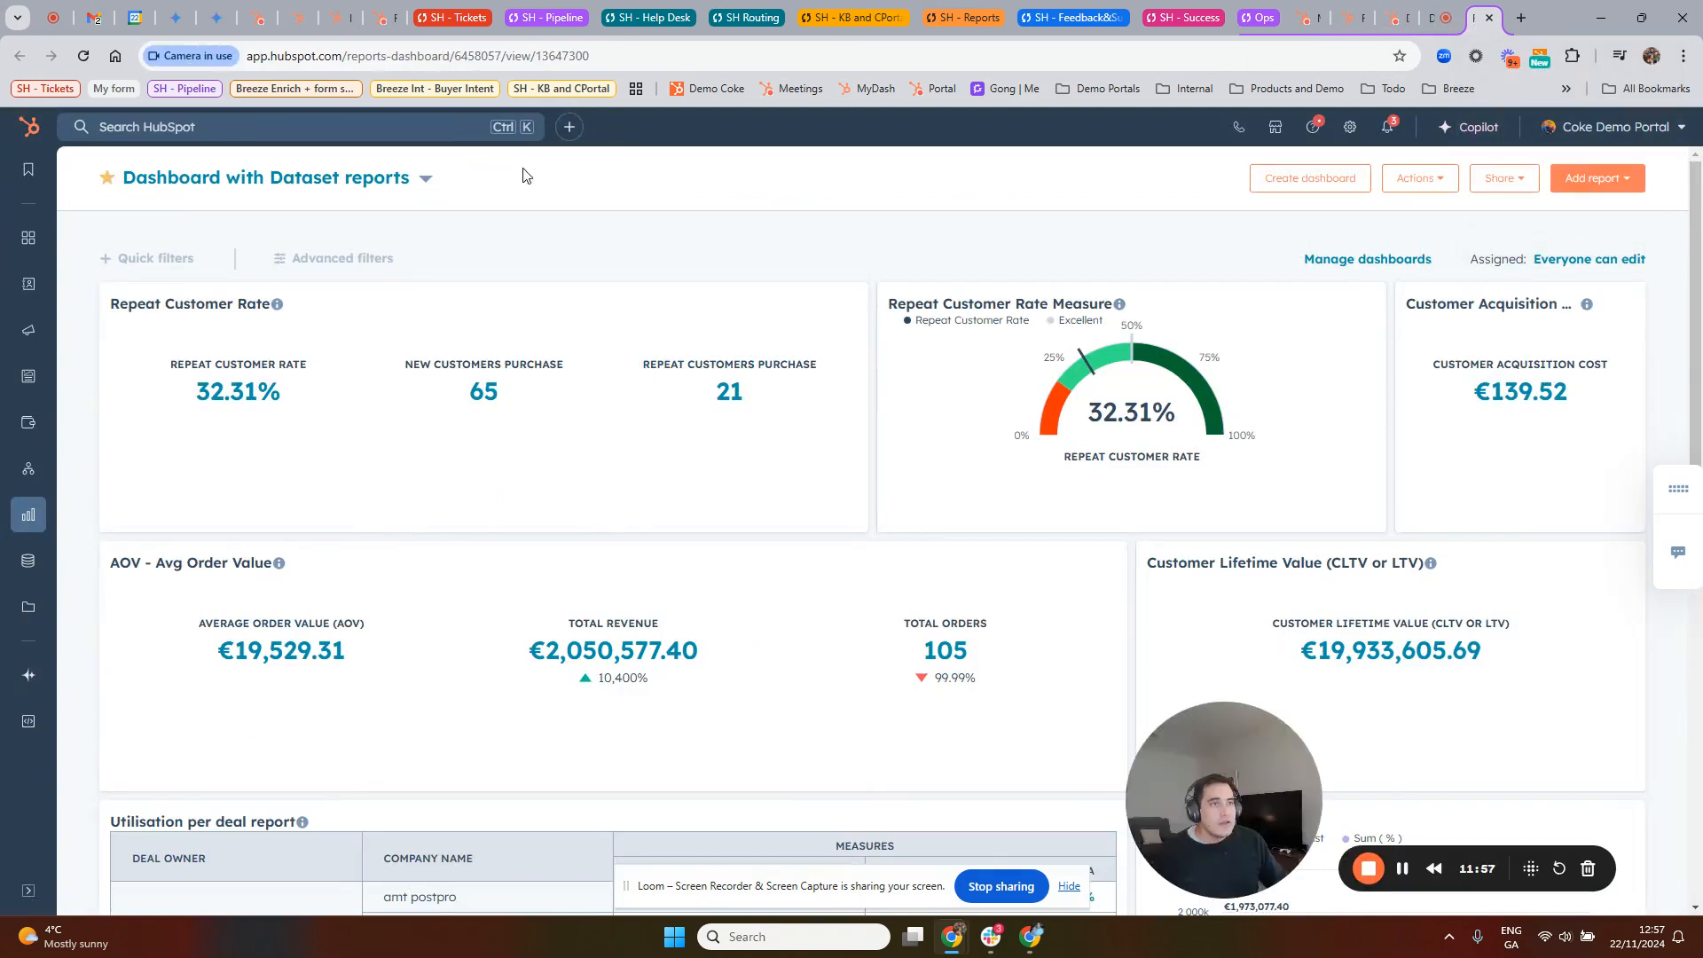
pyautogui.moveTo(28, 560)
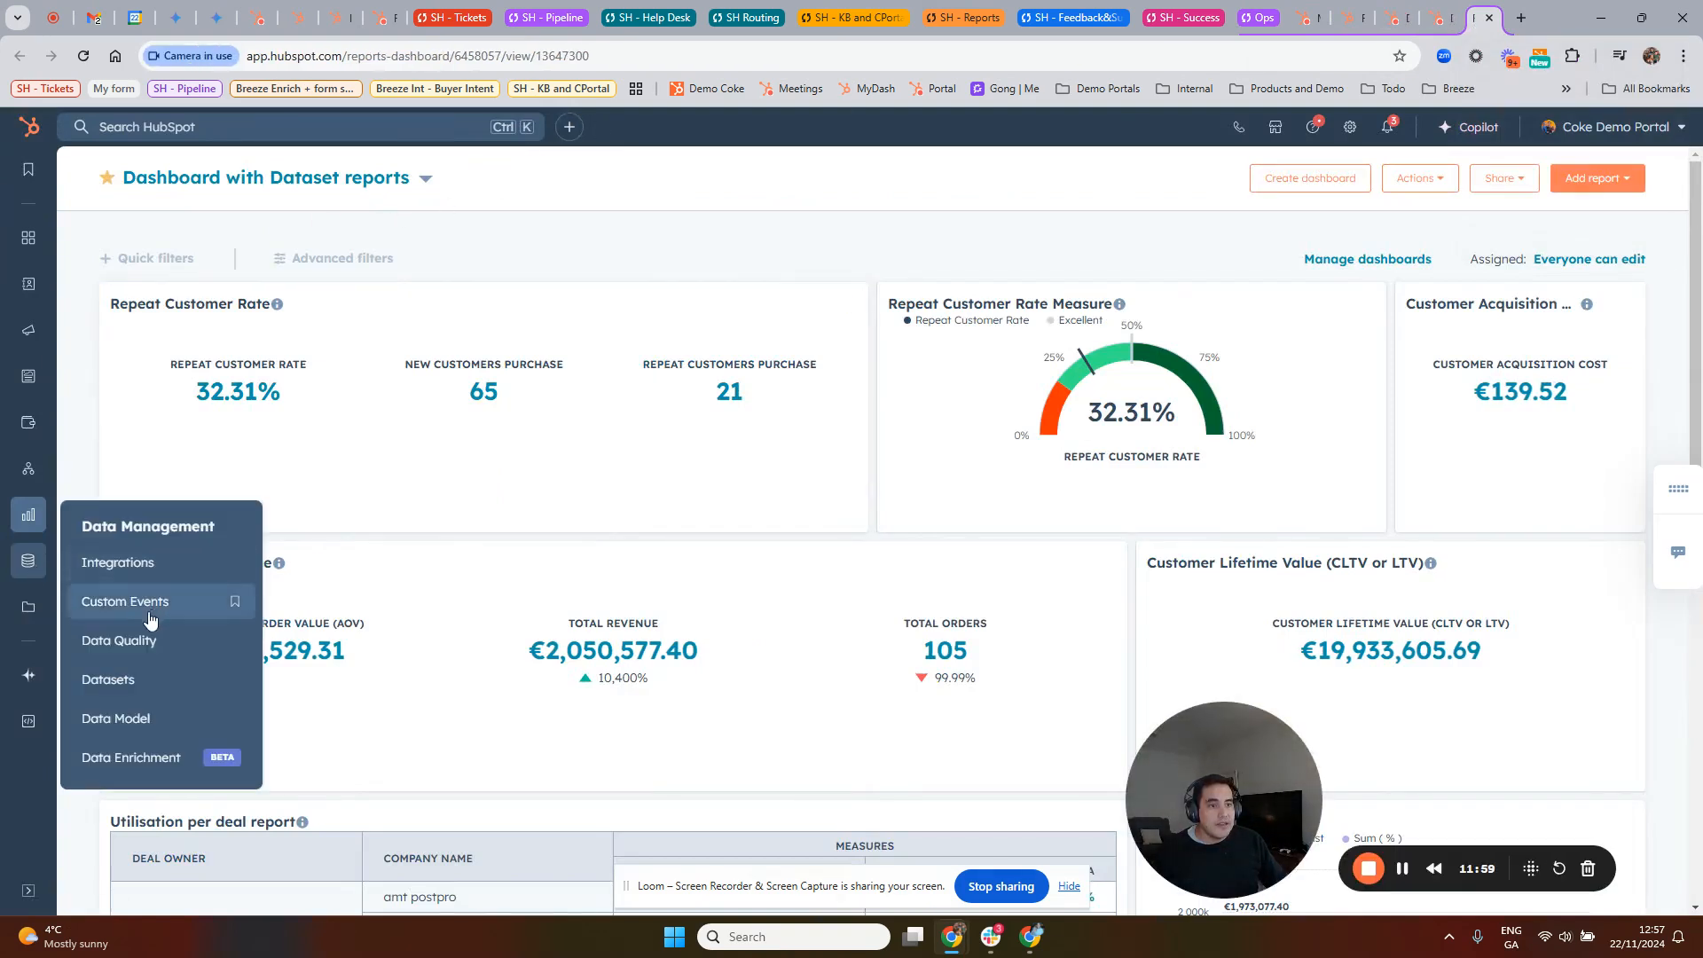
pyautogui.keyDown('ctrl'); pyautogui.click(116, 685); pyautogui.keyUp('ctrl')
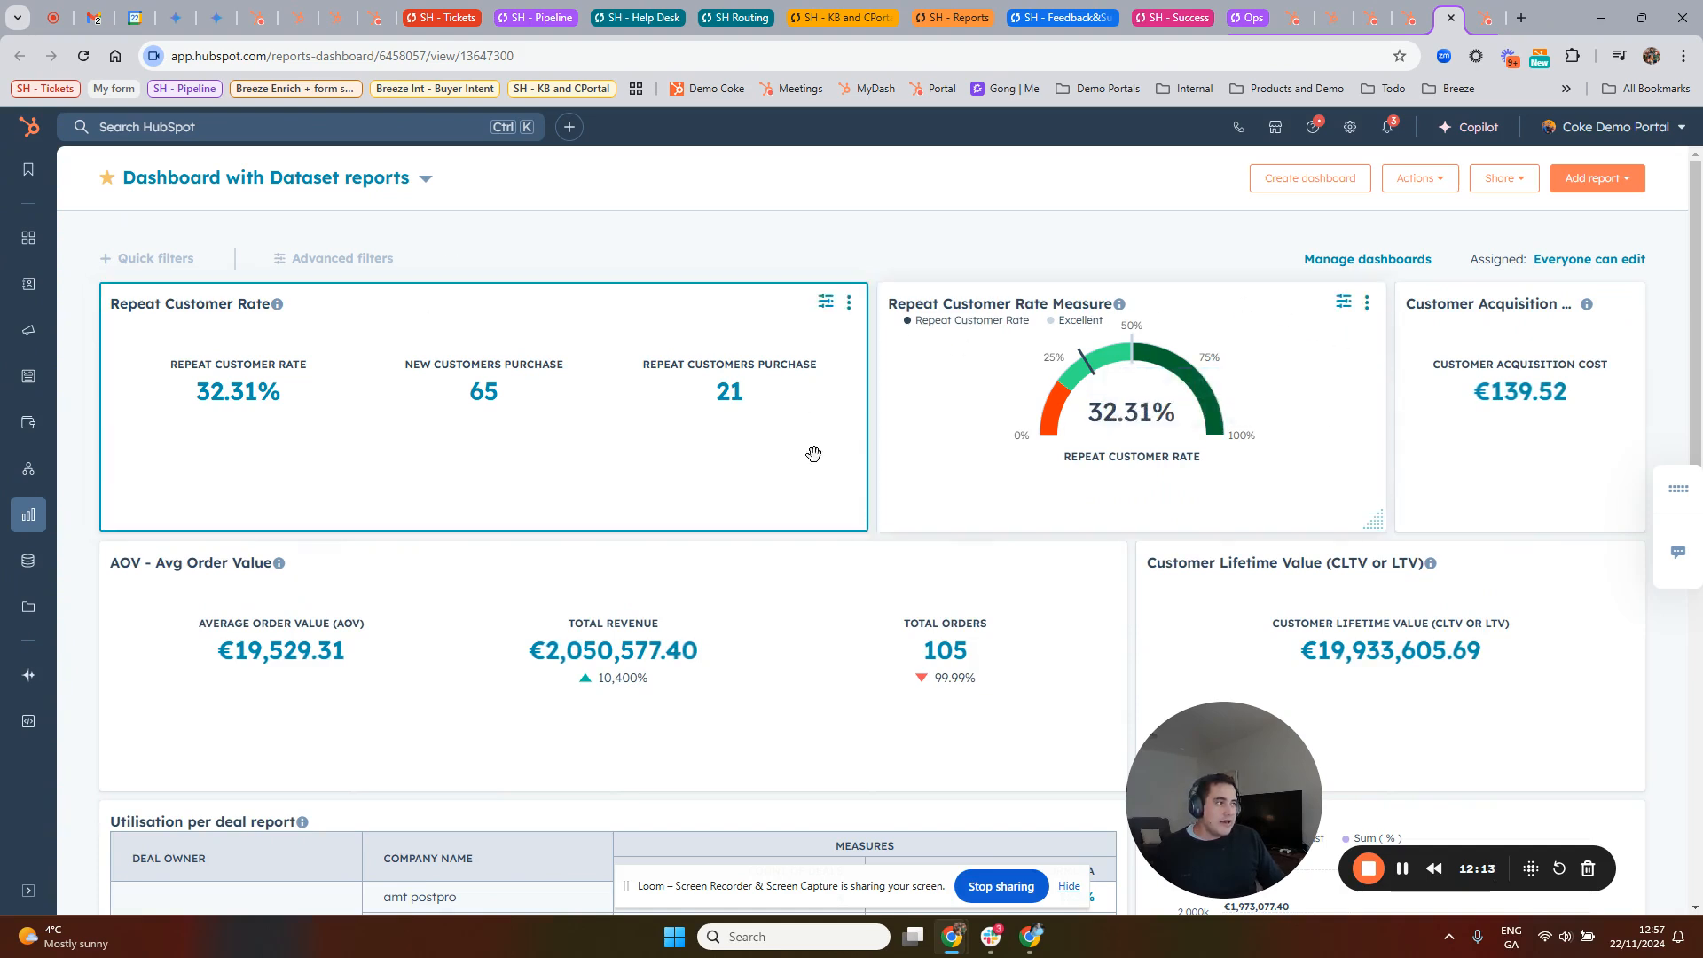
# Step: Look through the dashboard's dataset reports, from the repeat customer rate to utilisation per deal and goals
pyautogui.scroll(-1, 1315, 587)
pyautogui.scroll(-1, 1314, 588)
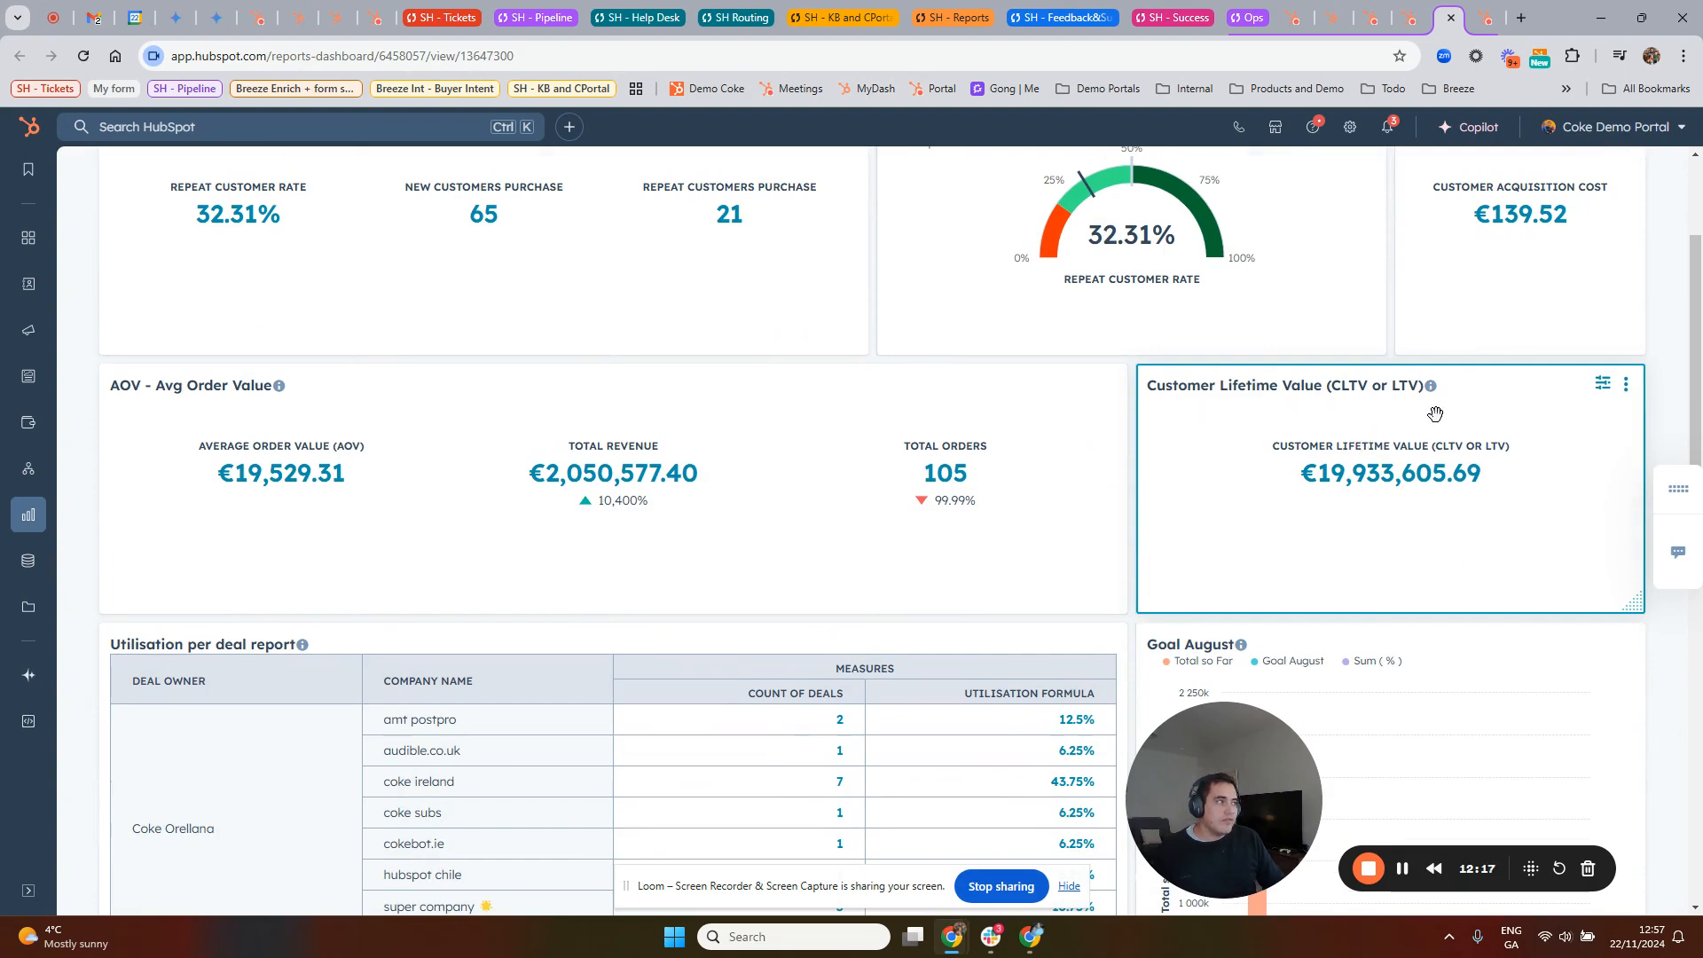
pyautogui.scroll(2, 1420, 417)
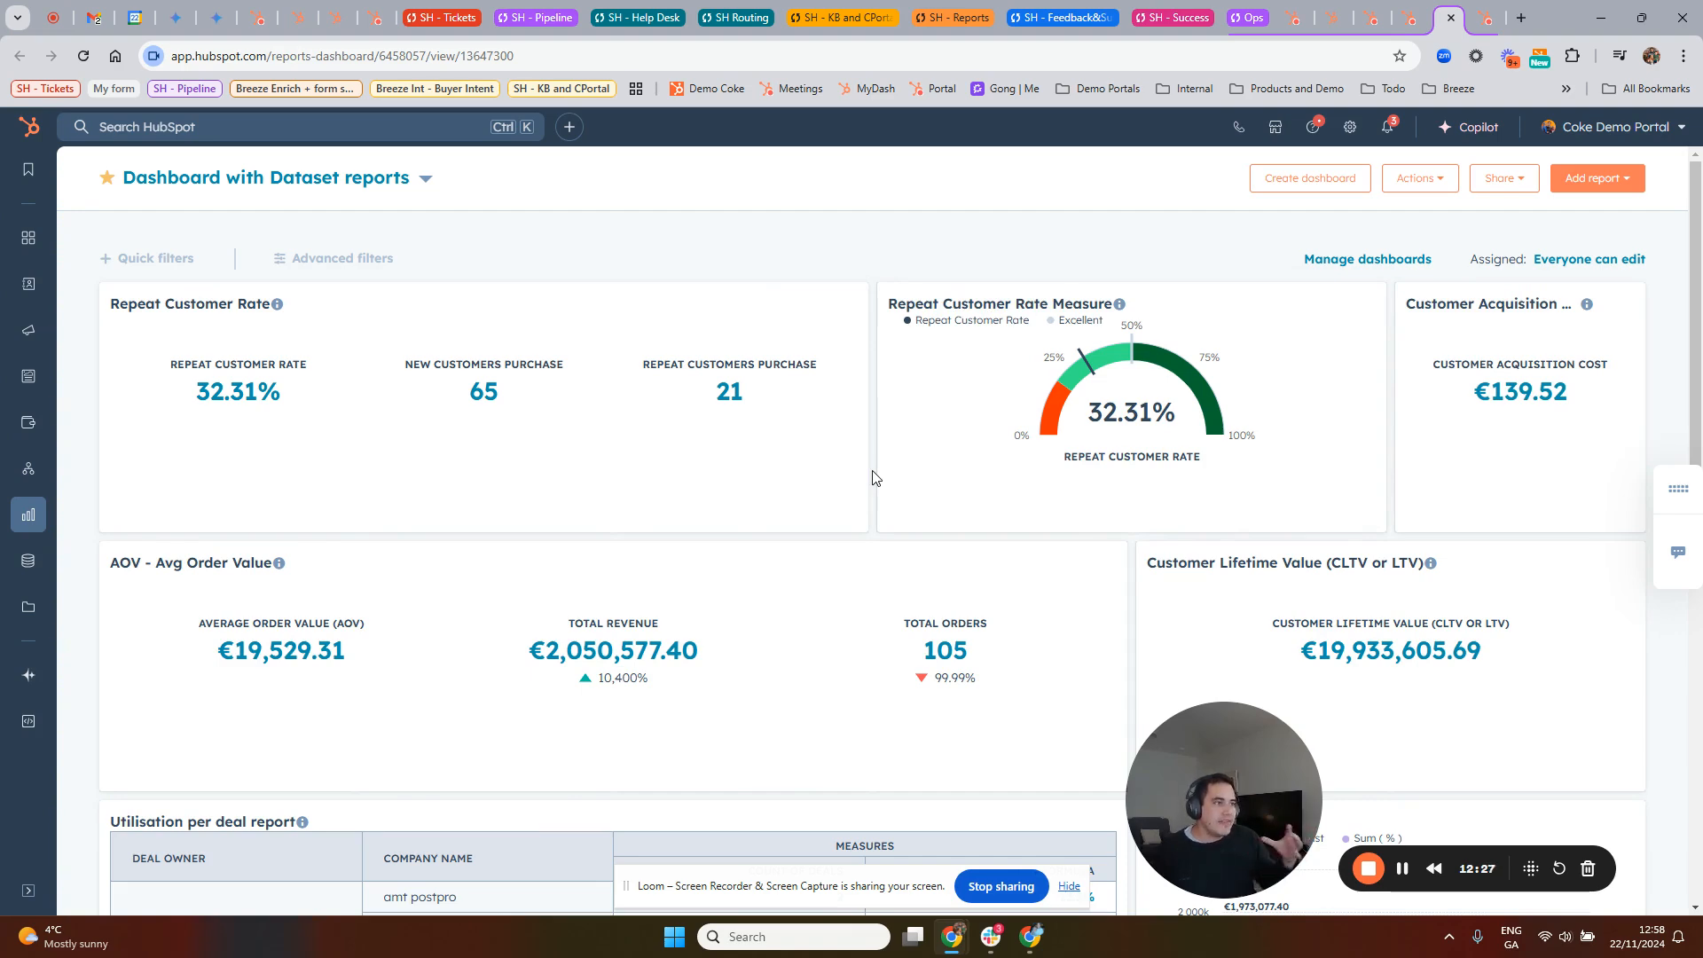
pyautogui.scroll(-7, 865, 475)
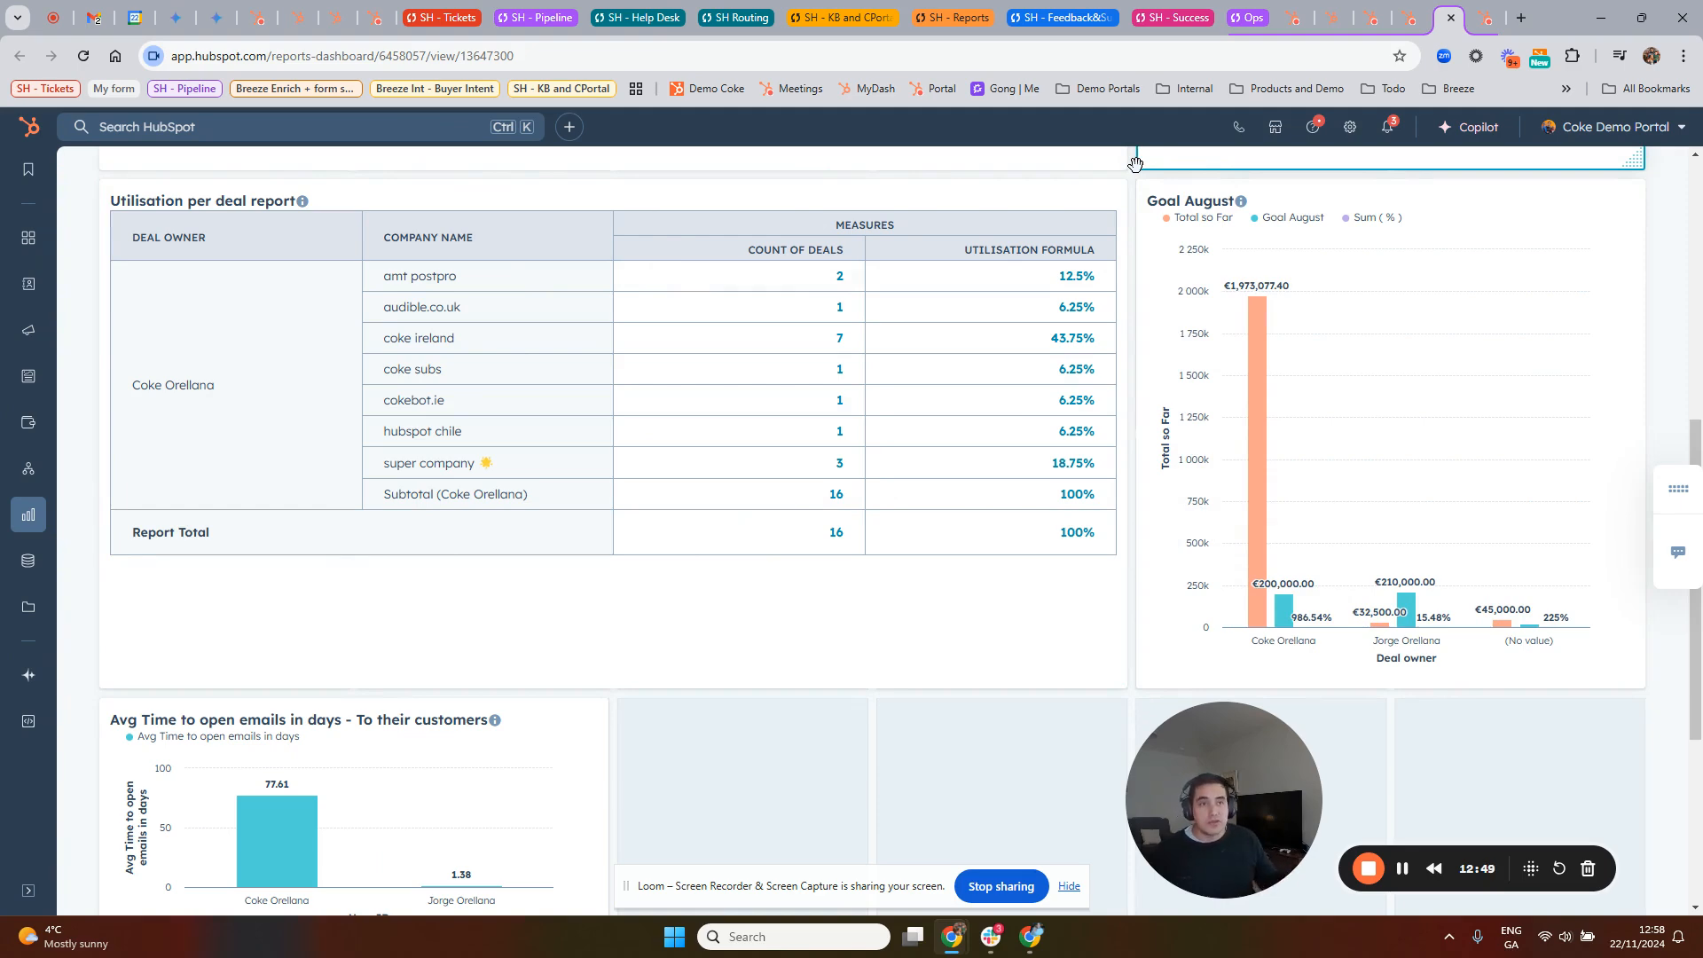
# Step: Switch to the Datasets page, skip its guided tour, and start creating a new dataset
pyautogui.click(1485, 26)
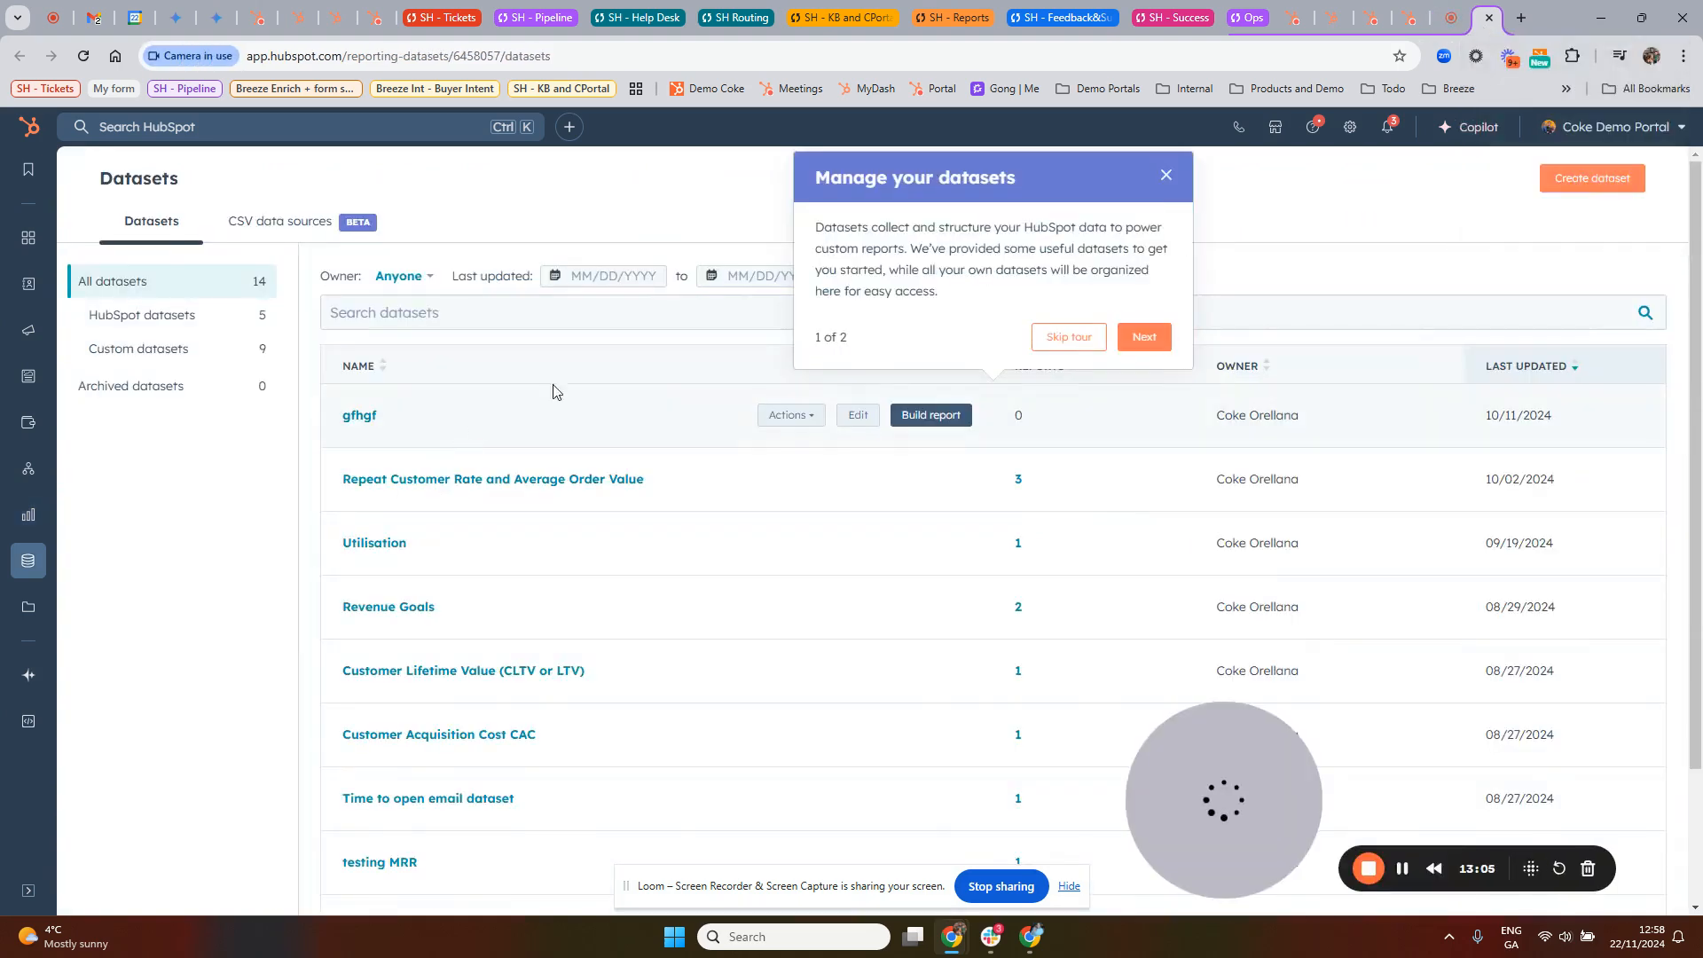
pyautogui.click(1084, 346)
pyautogui.click(1601, 177)
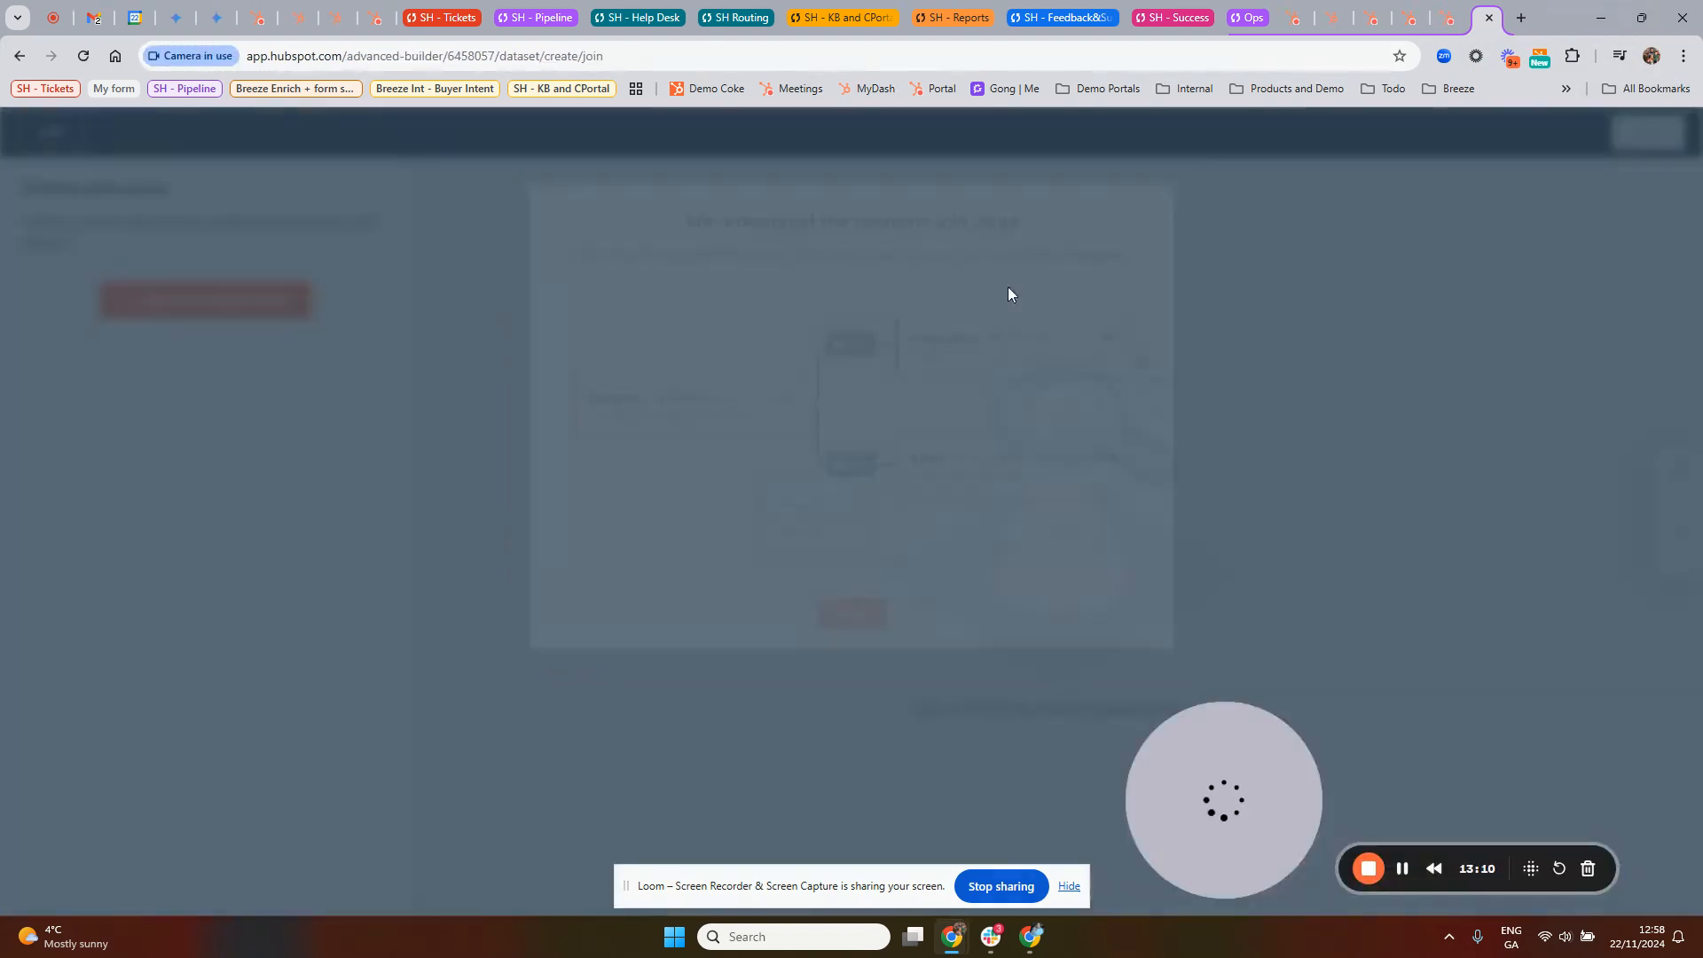
pyautogui.click(865, 631)
pyautogui.click(307, 463)
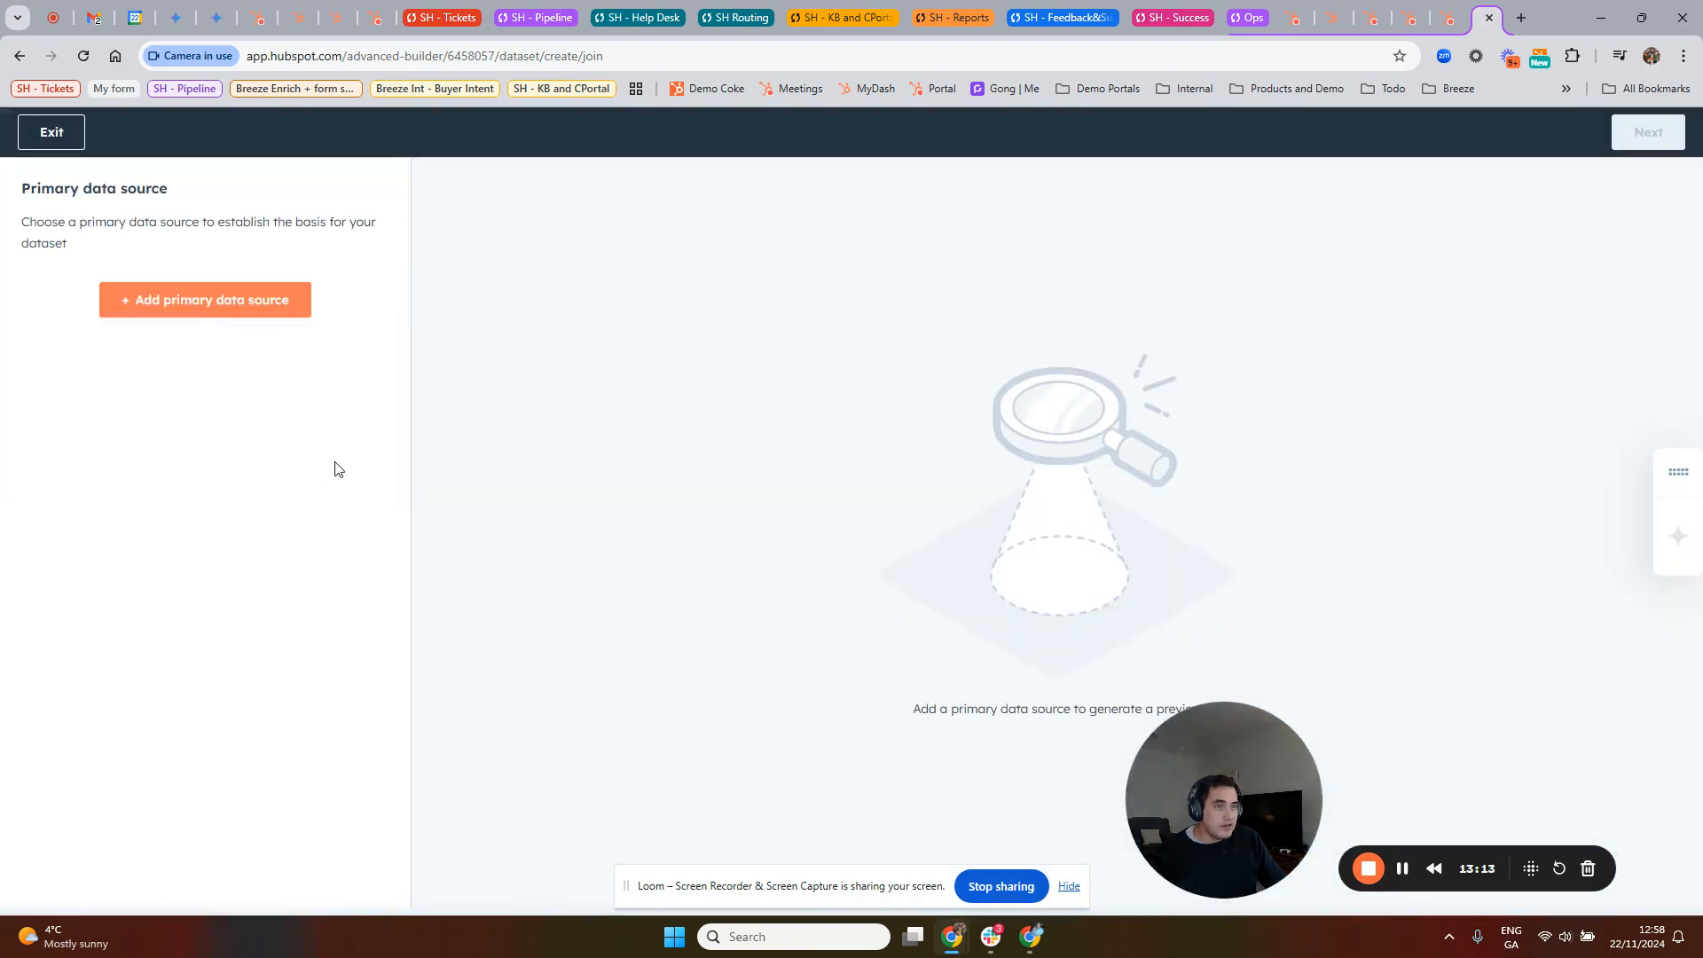
# Step: Add Deals as the new dataset's primary data source
pyautogui.click(262, 316)
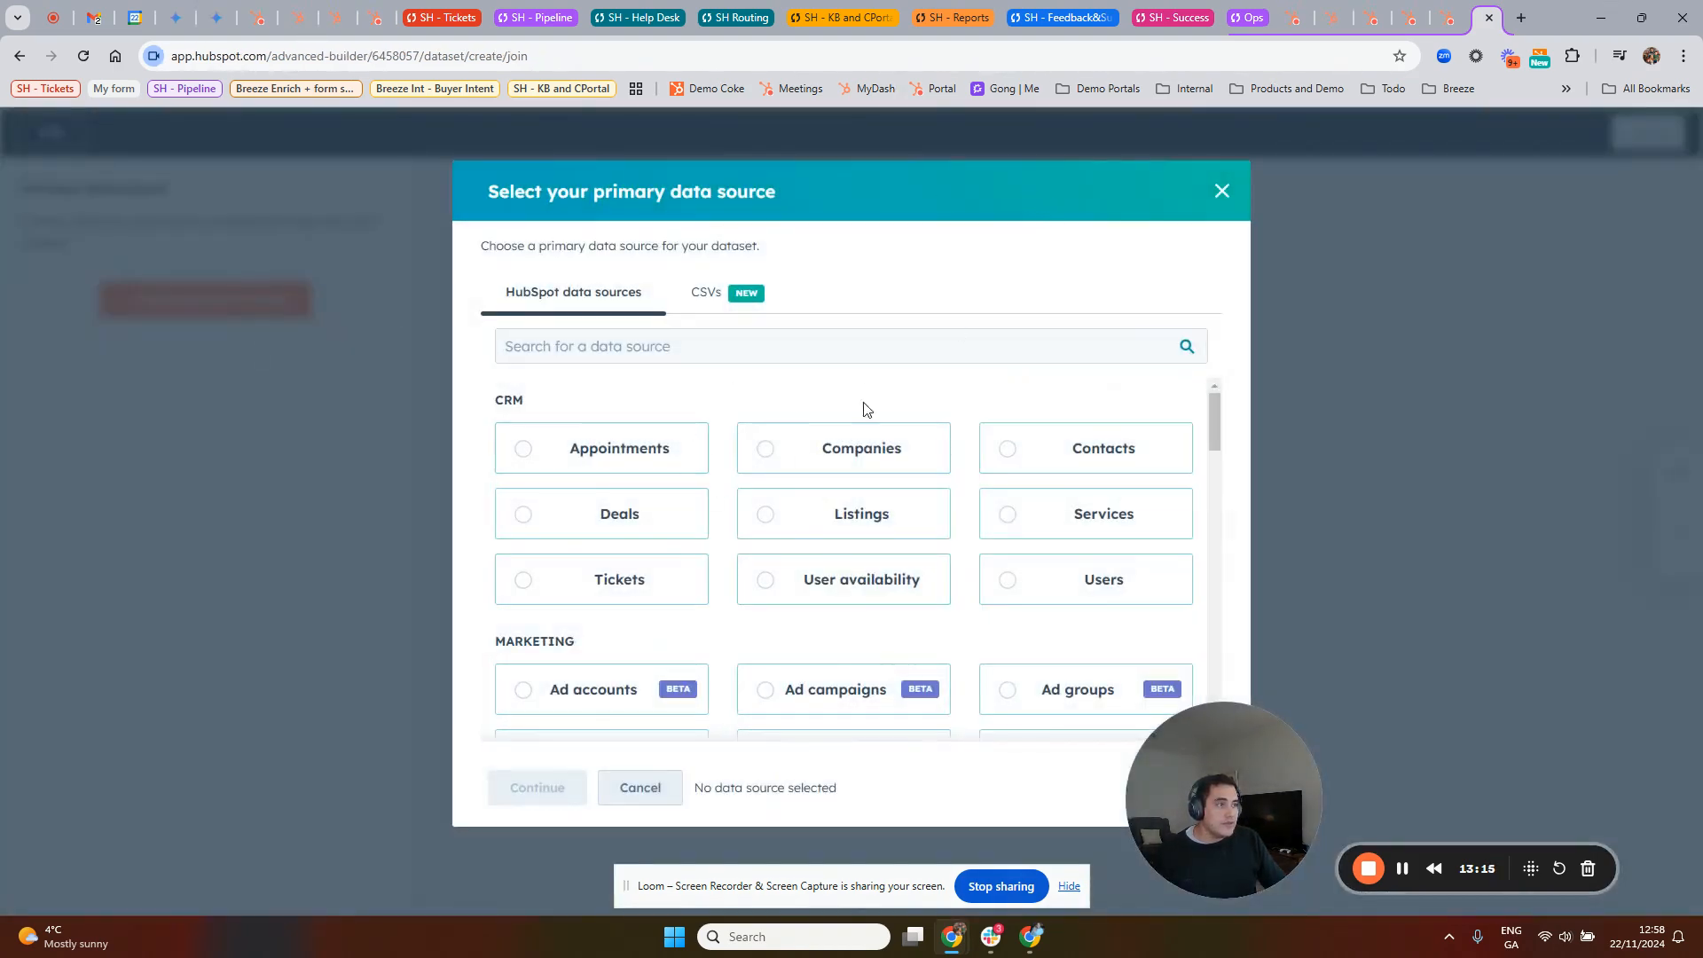
pyautogui.click(653, 516)
pyautogui.click(547, 792)
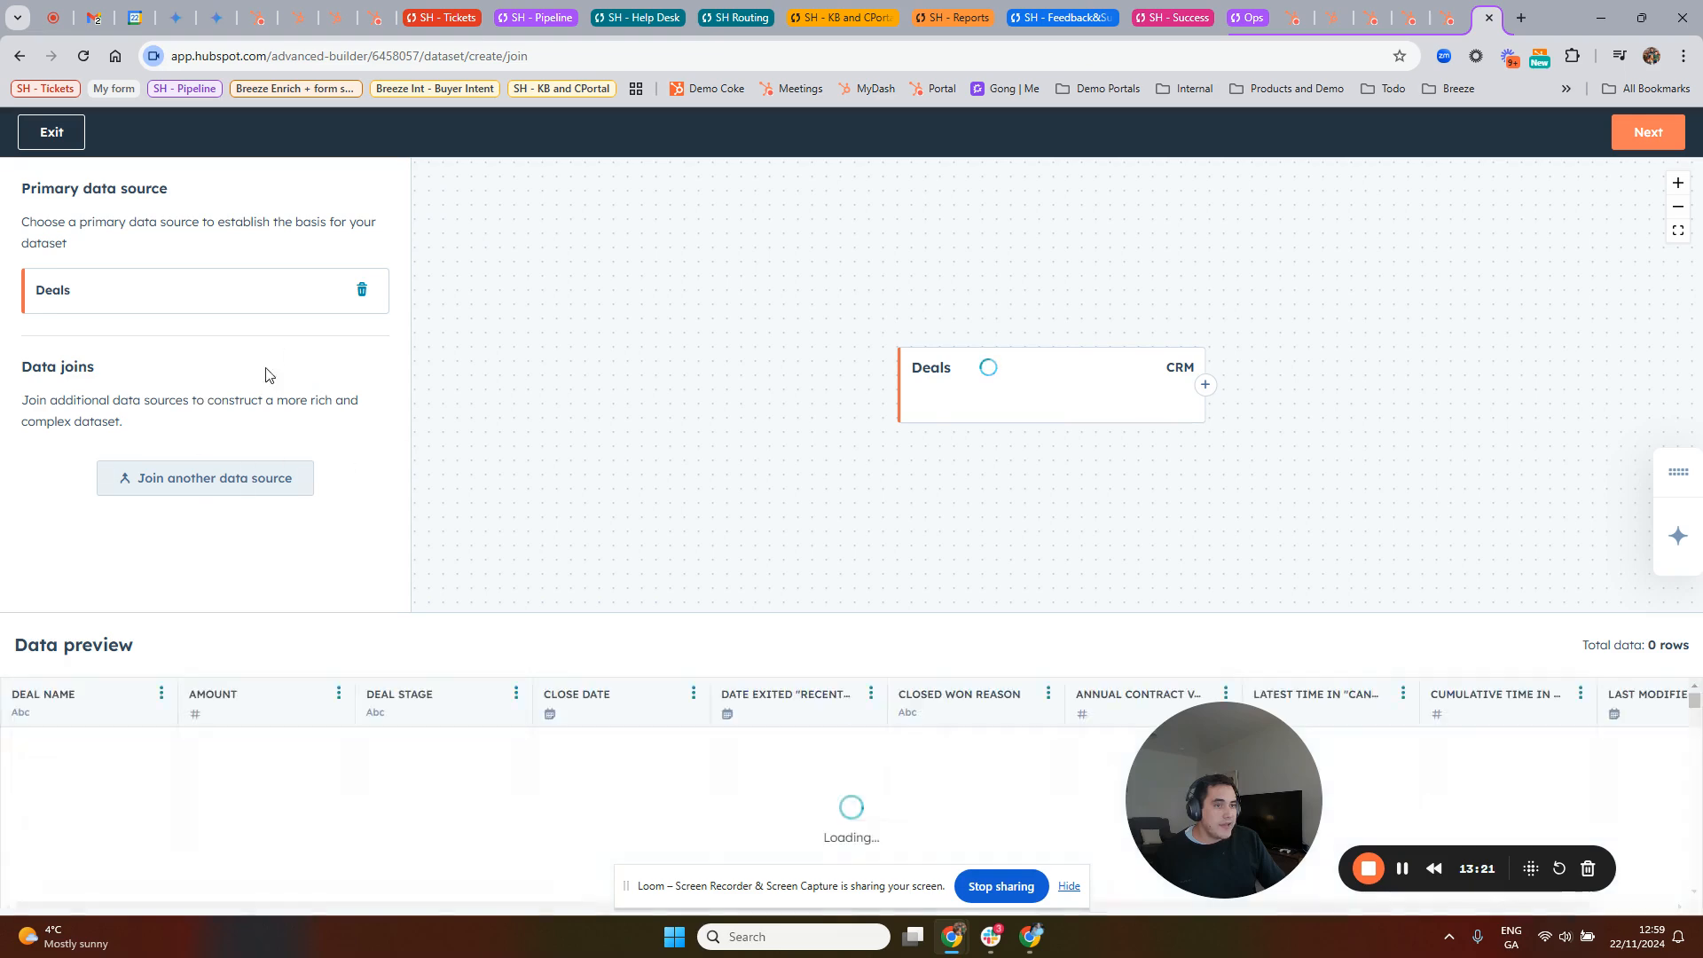
# Step: Join Companies to Deals with the suggested join, and start the dataset's properties from scratch
pyautogui.click(213, 488)
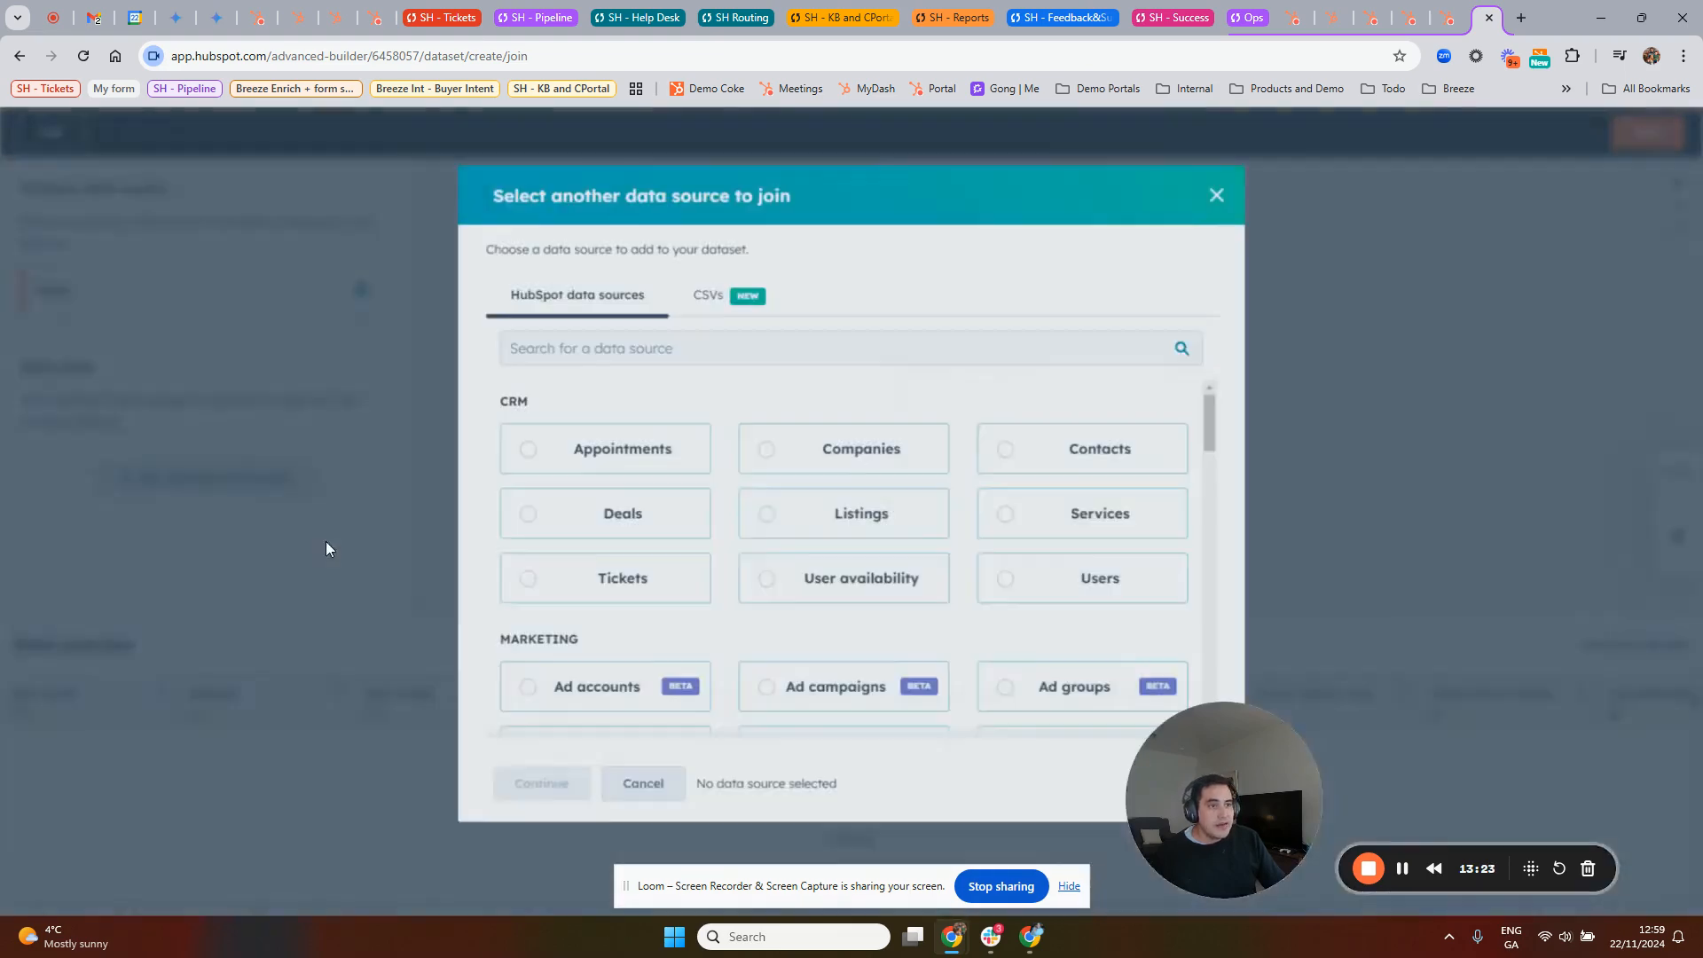
pyautogui.click(829, 449)
pyautogui.click(550, 785)
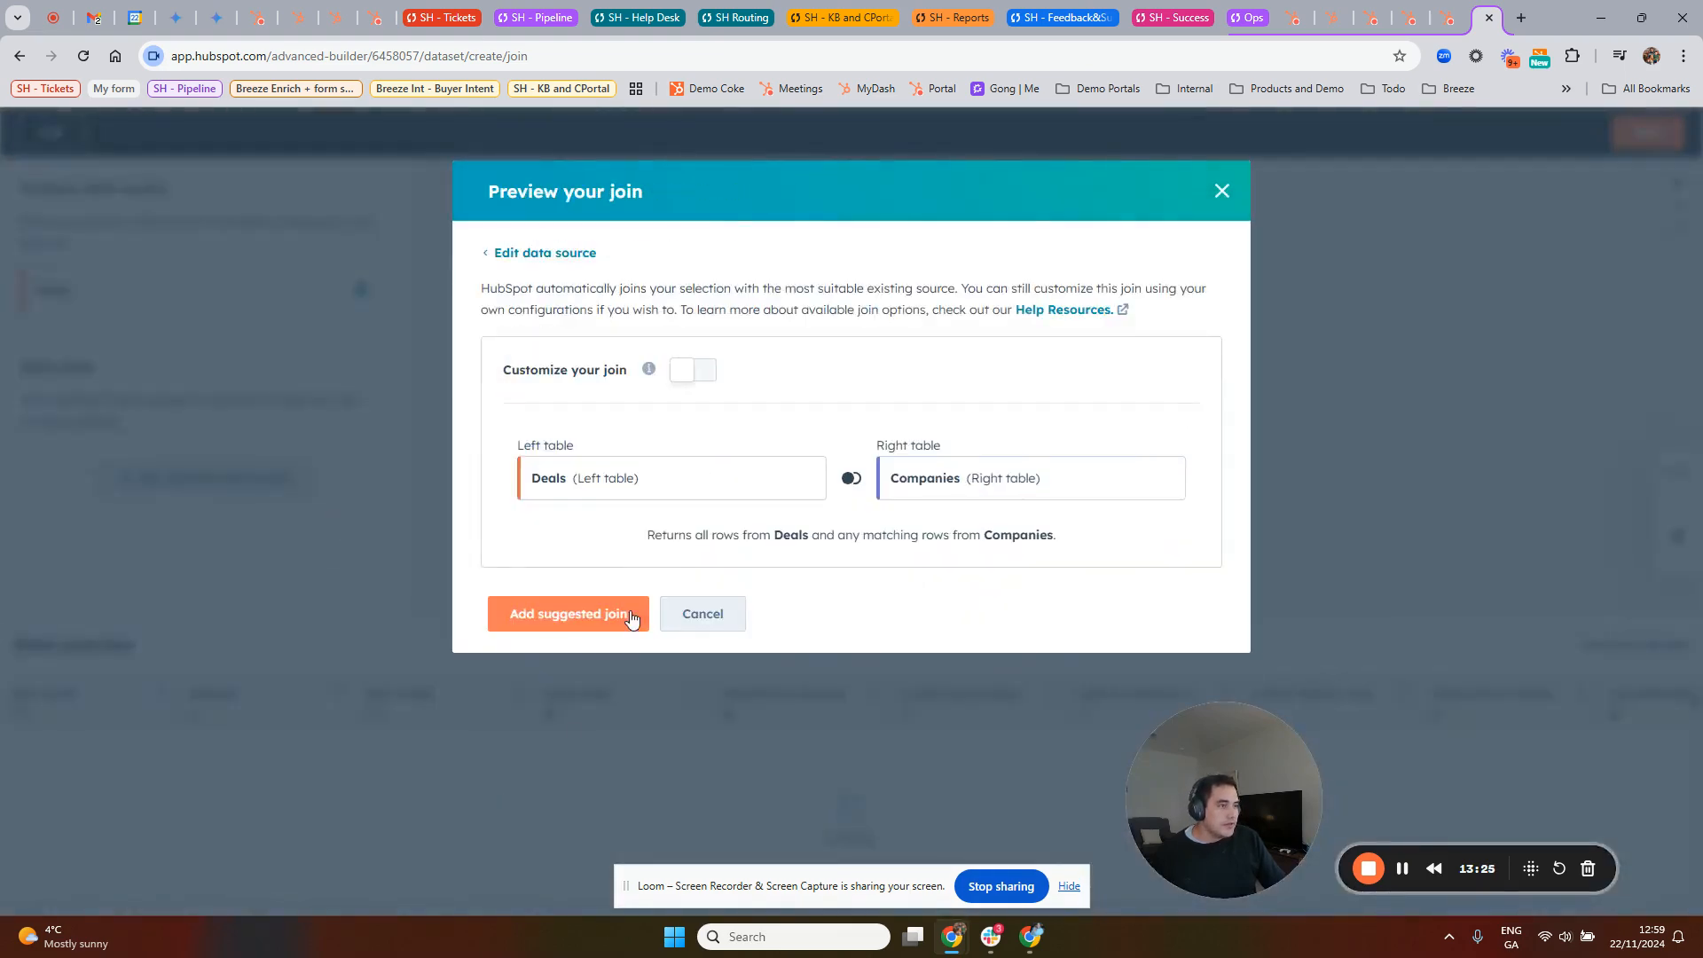
pyautogui.click(592, 628)
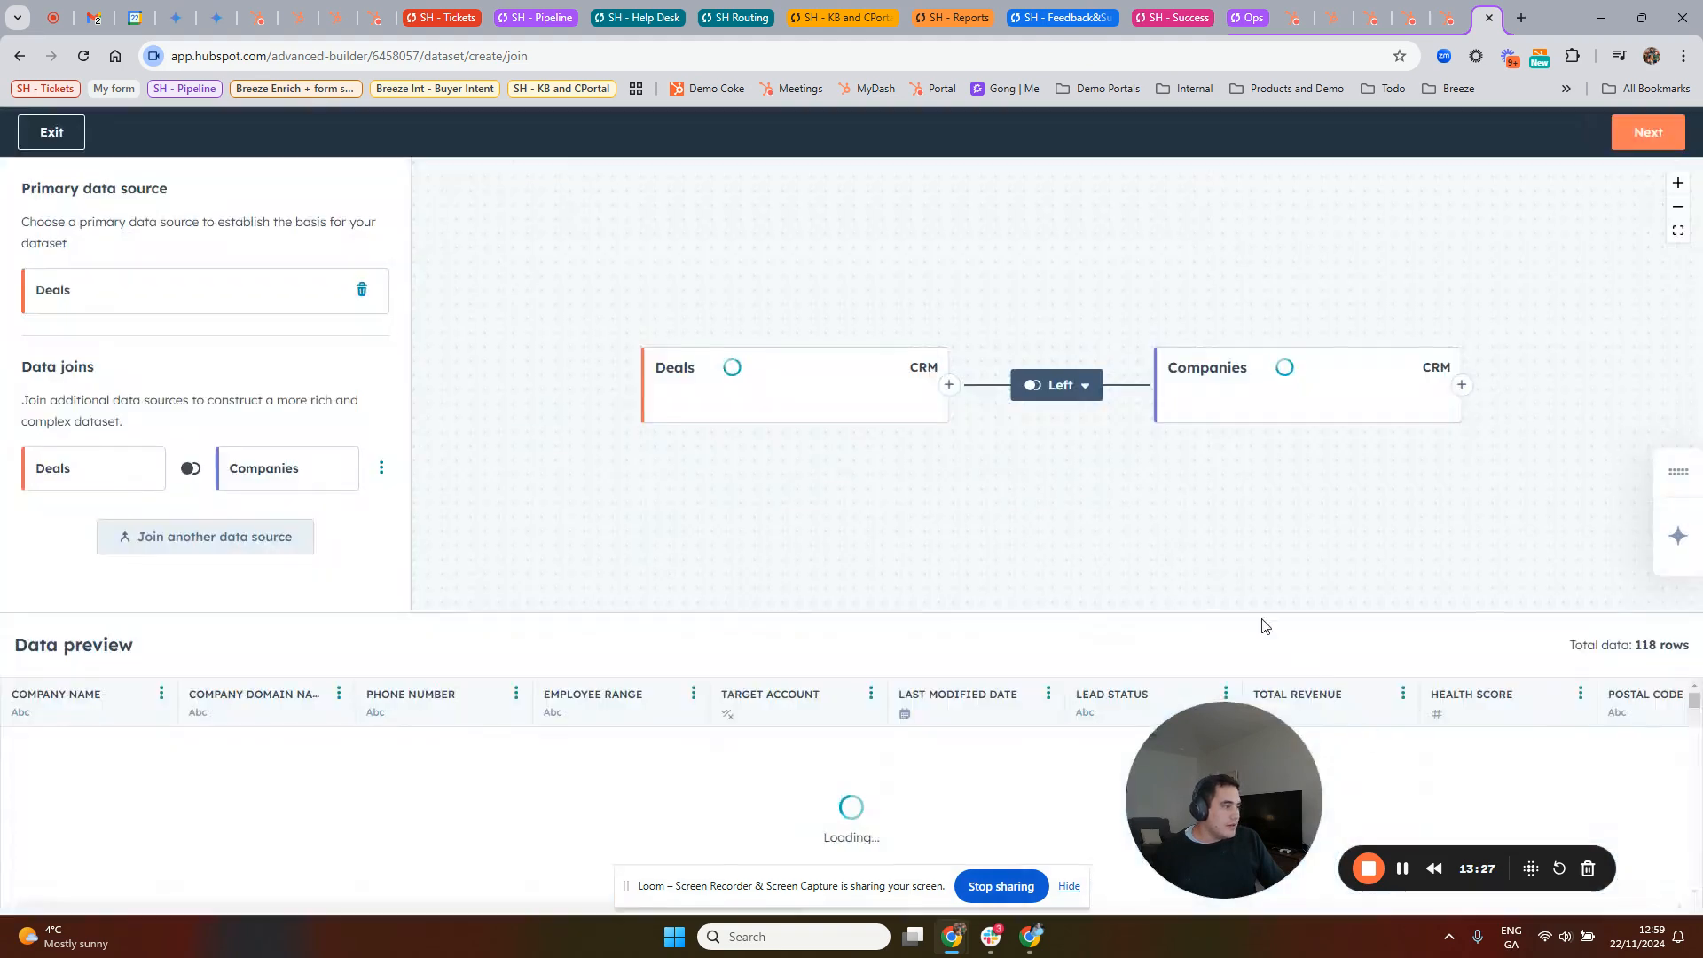
pyautogui.click(1646, 133)
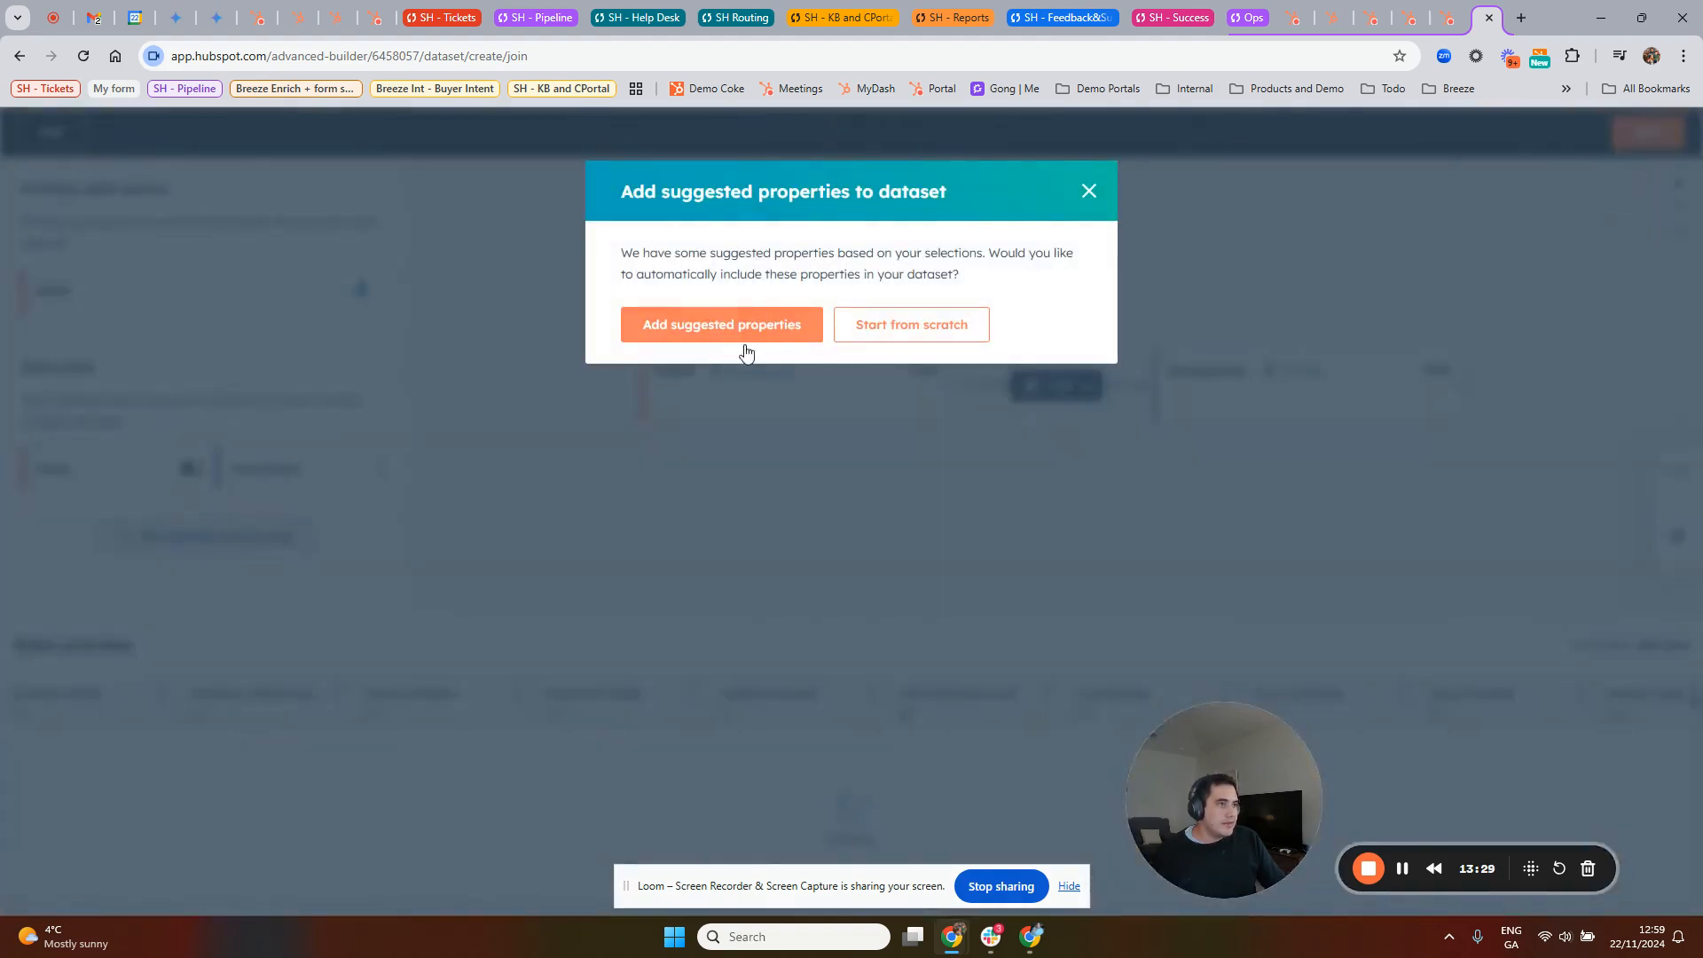
pyautogui.click(937, 329)
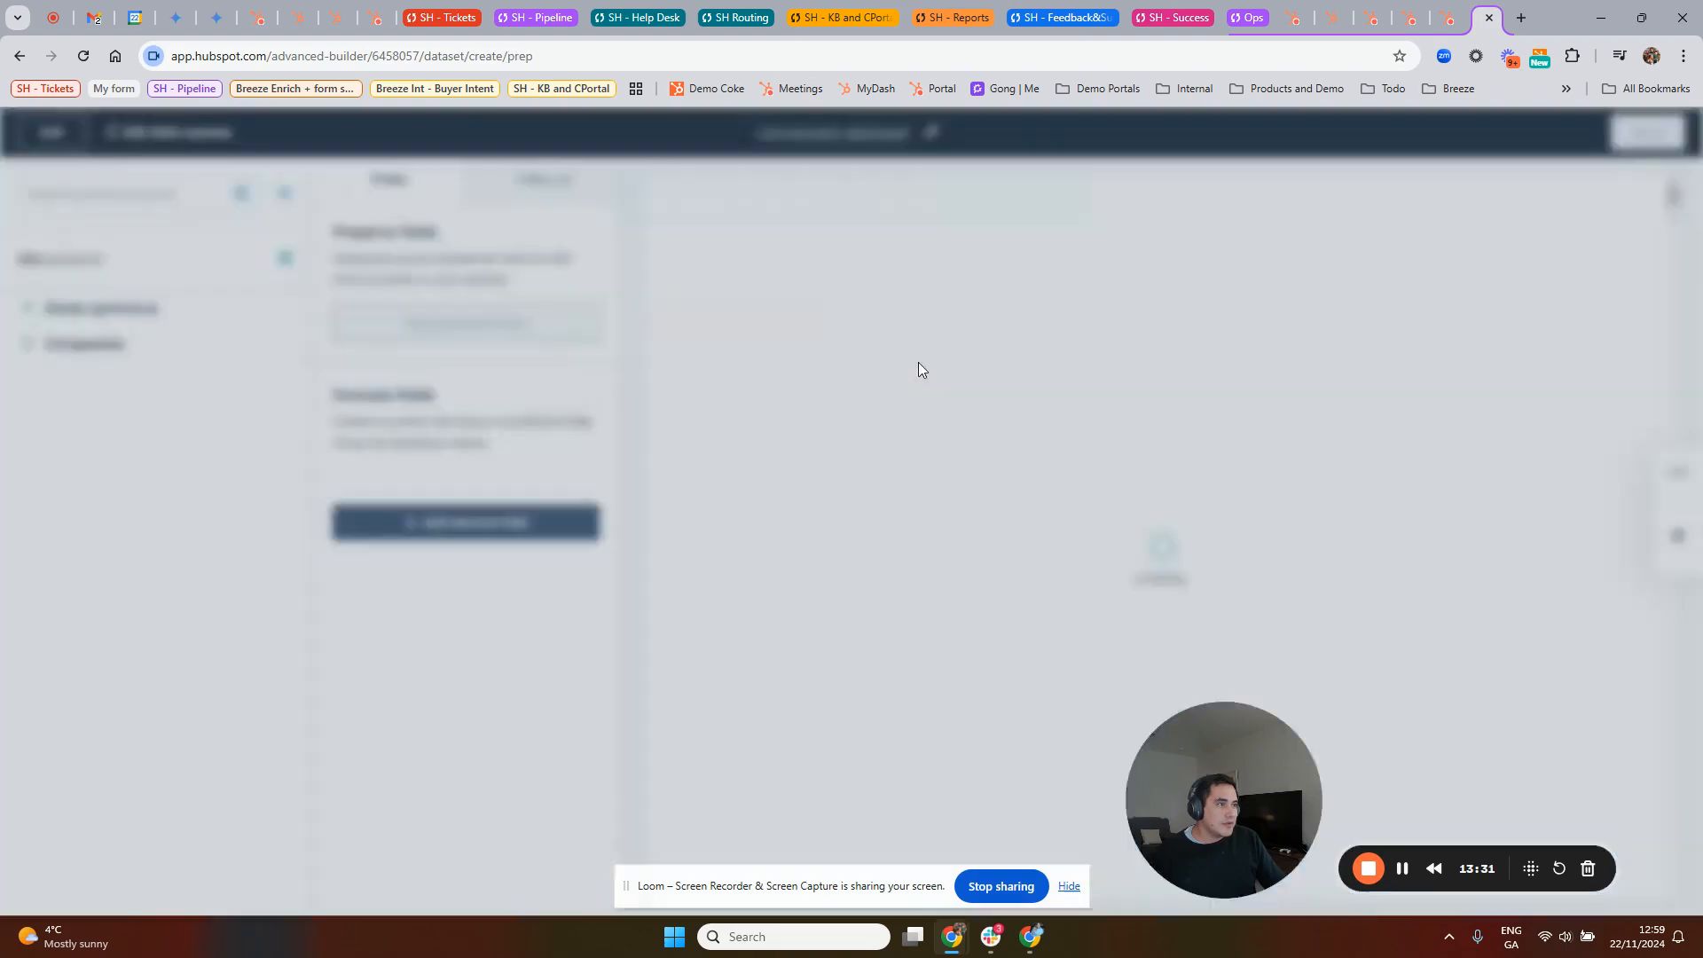
# Step: Examine the properties available under the Deals and Companies sources, and collapse both lists
pyautogui.click(79, 310)
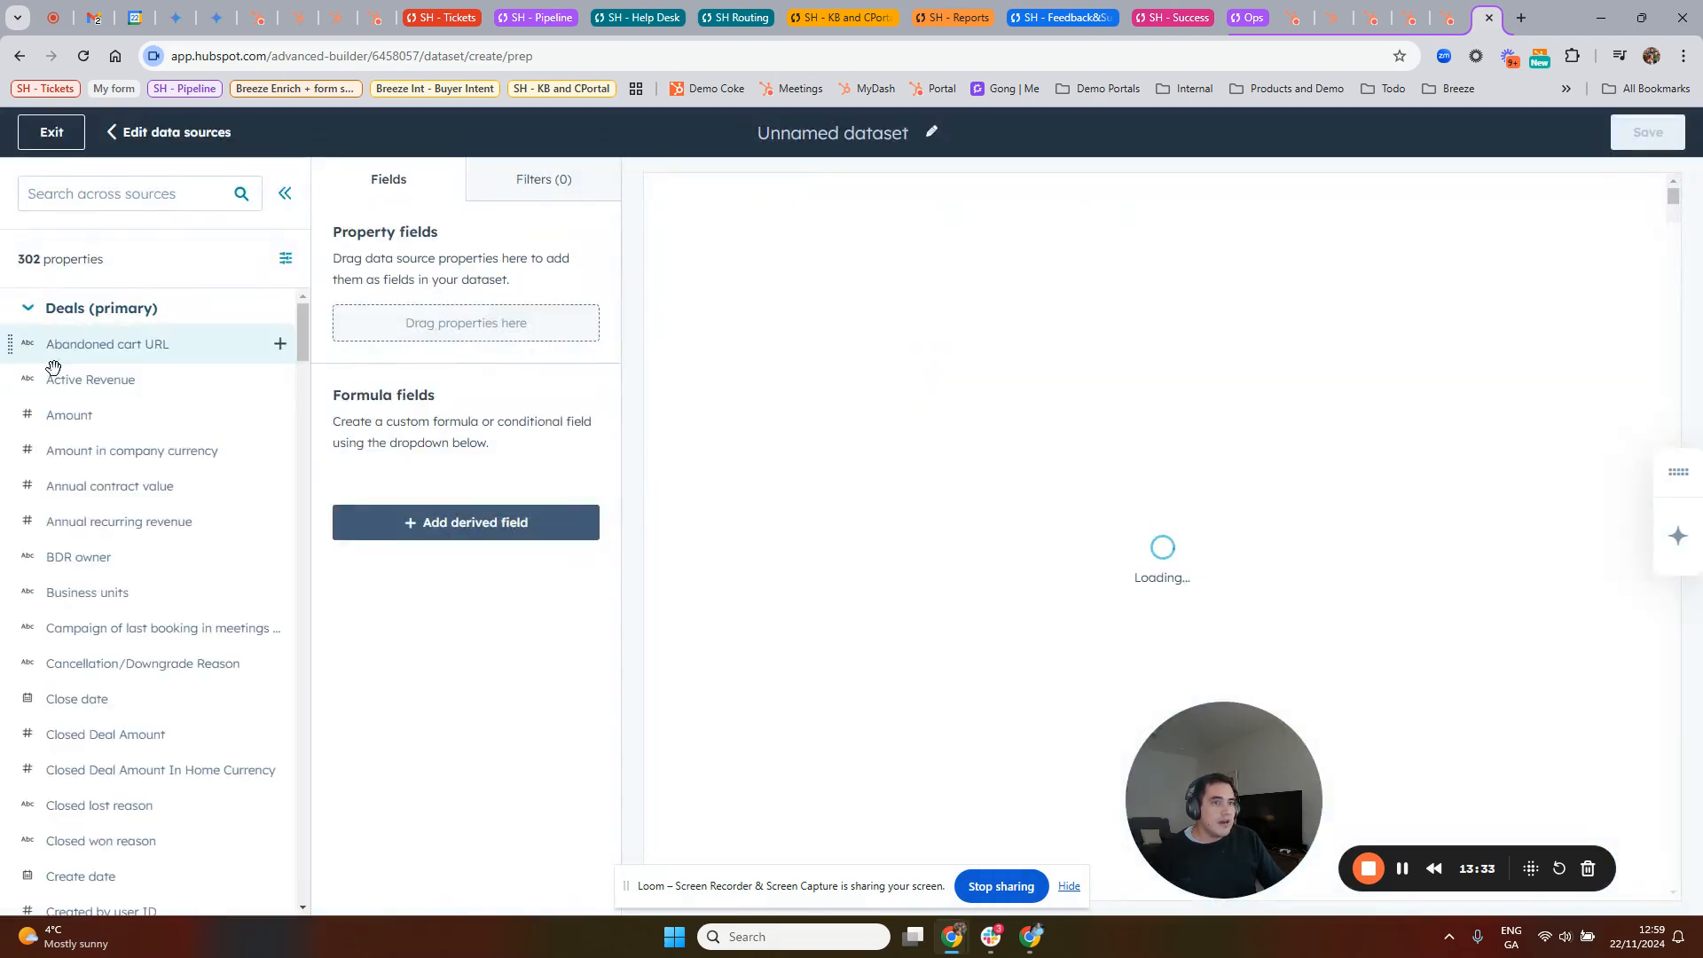
pyautogui.click(68, 313)
pyautogui.click(80, 344)
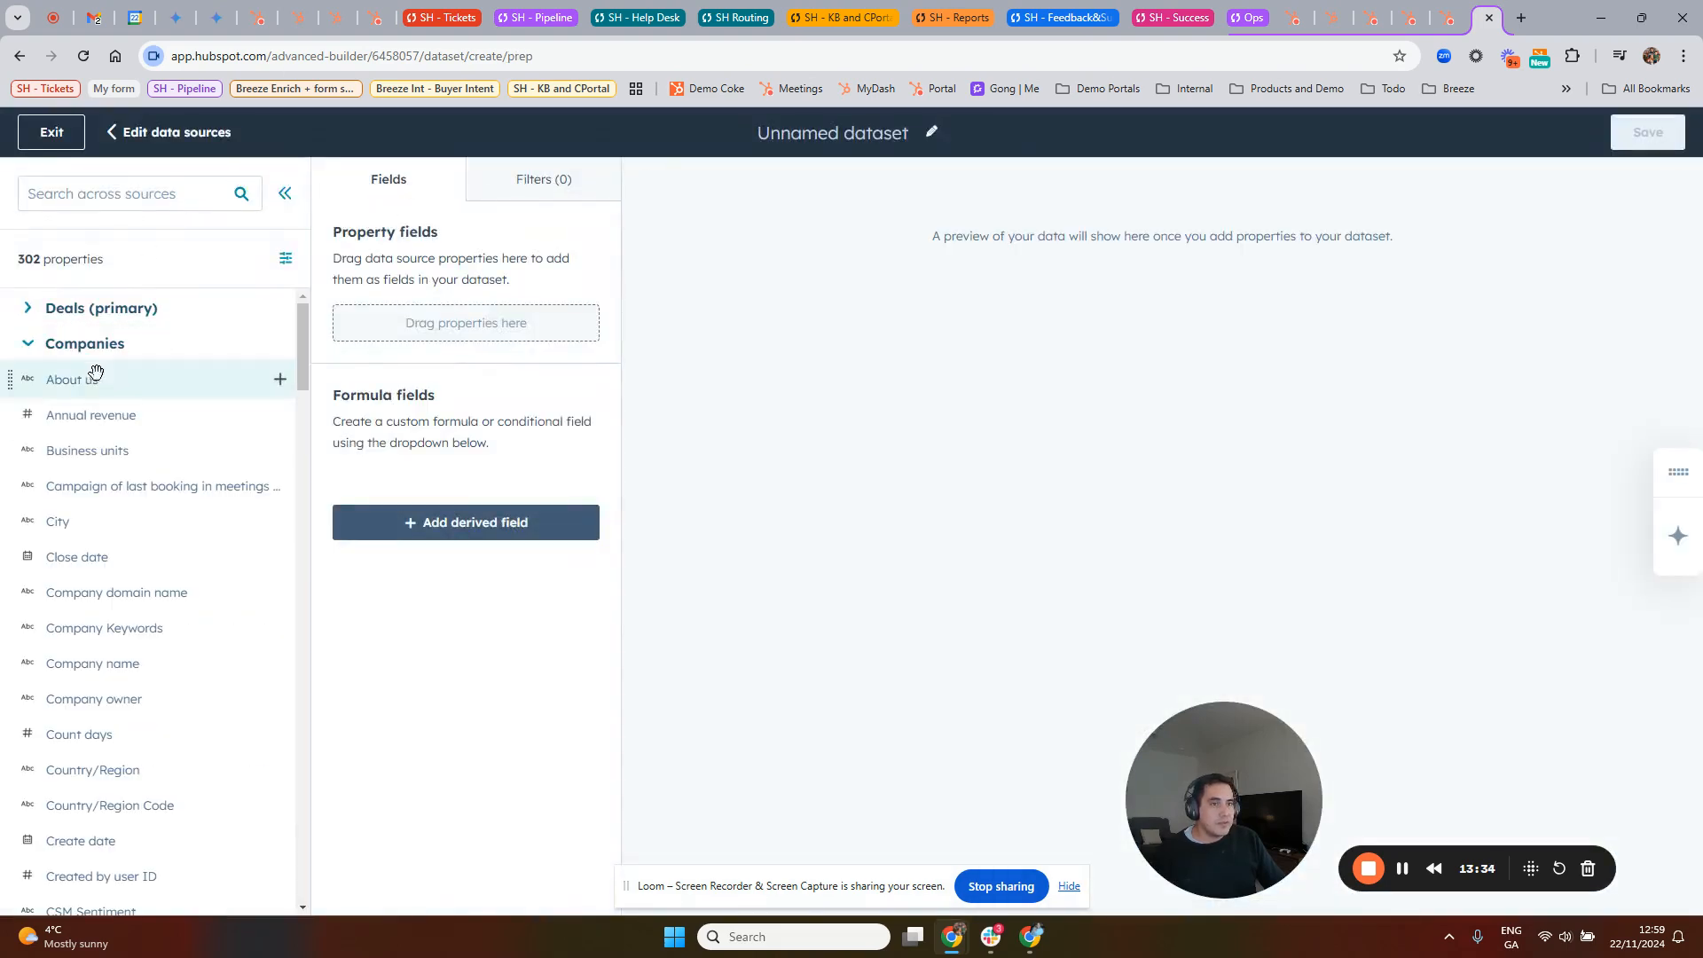
pyautogui.click(98, 308)
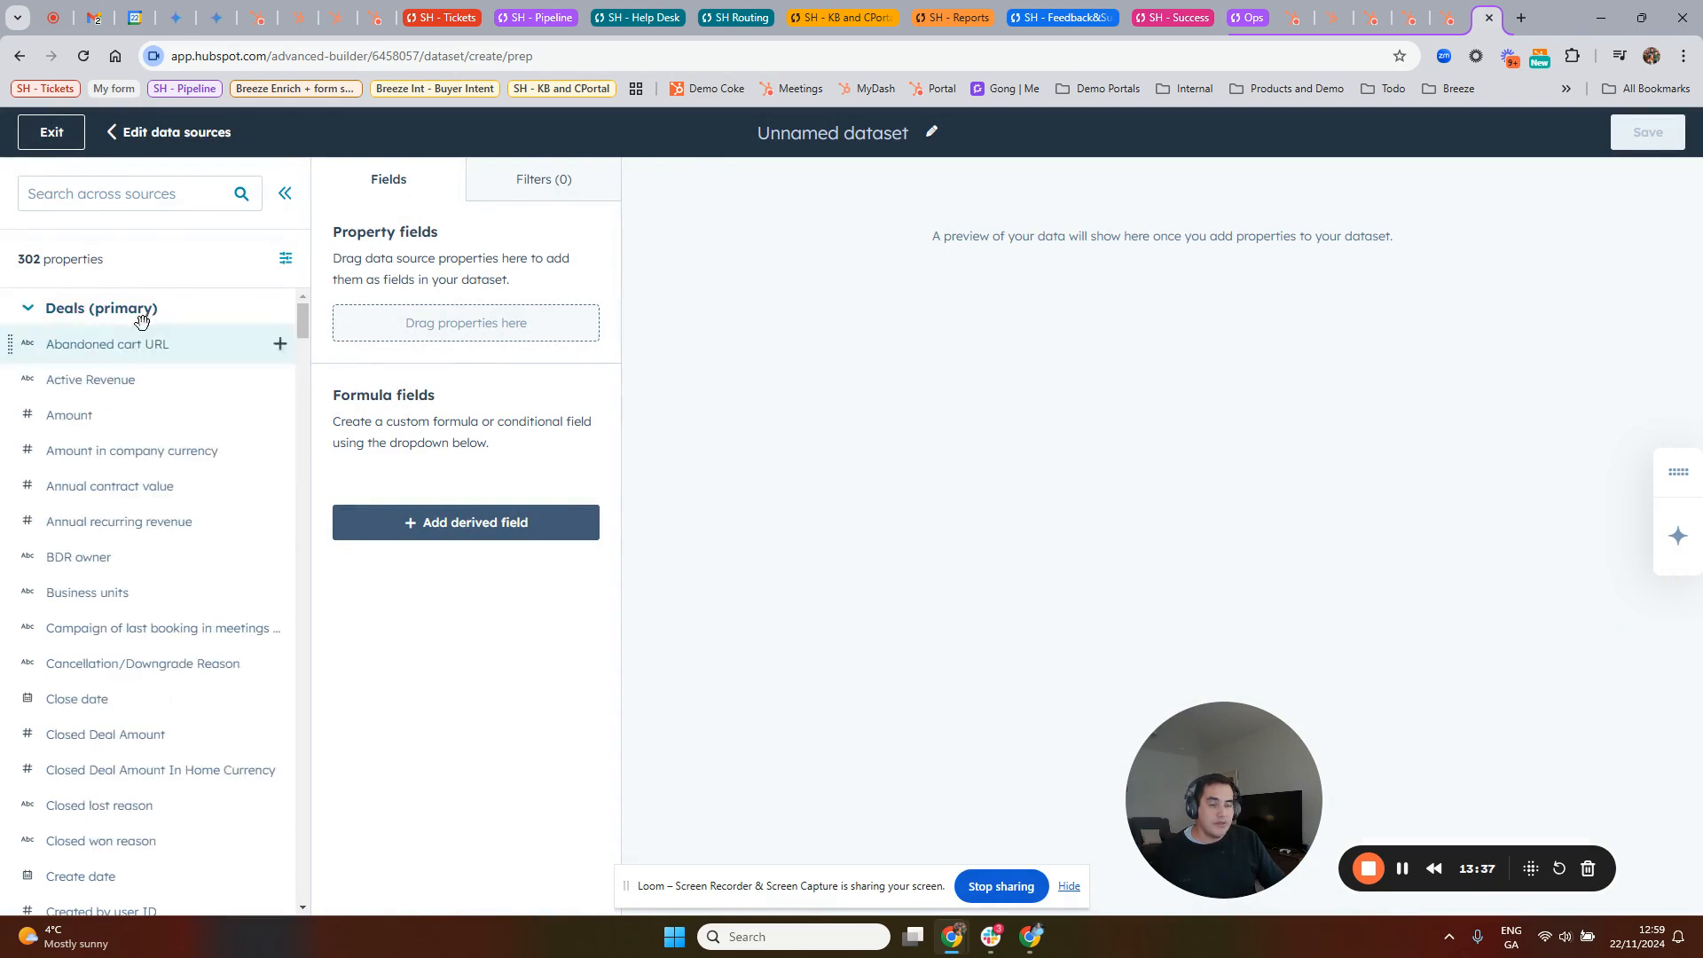
pyautogui.click(105, 317)
pyautogui.click(86, 344)
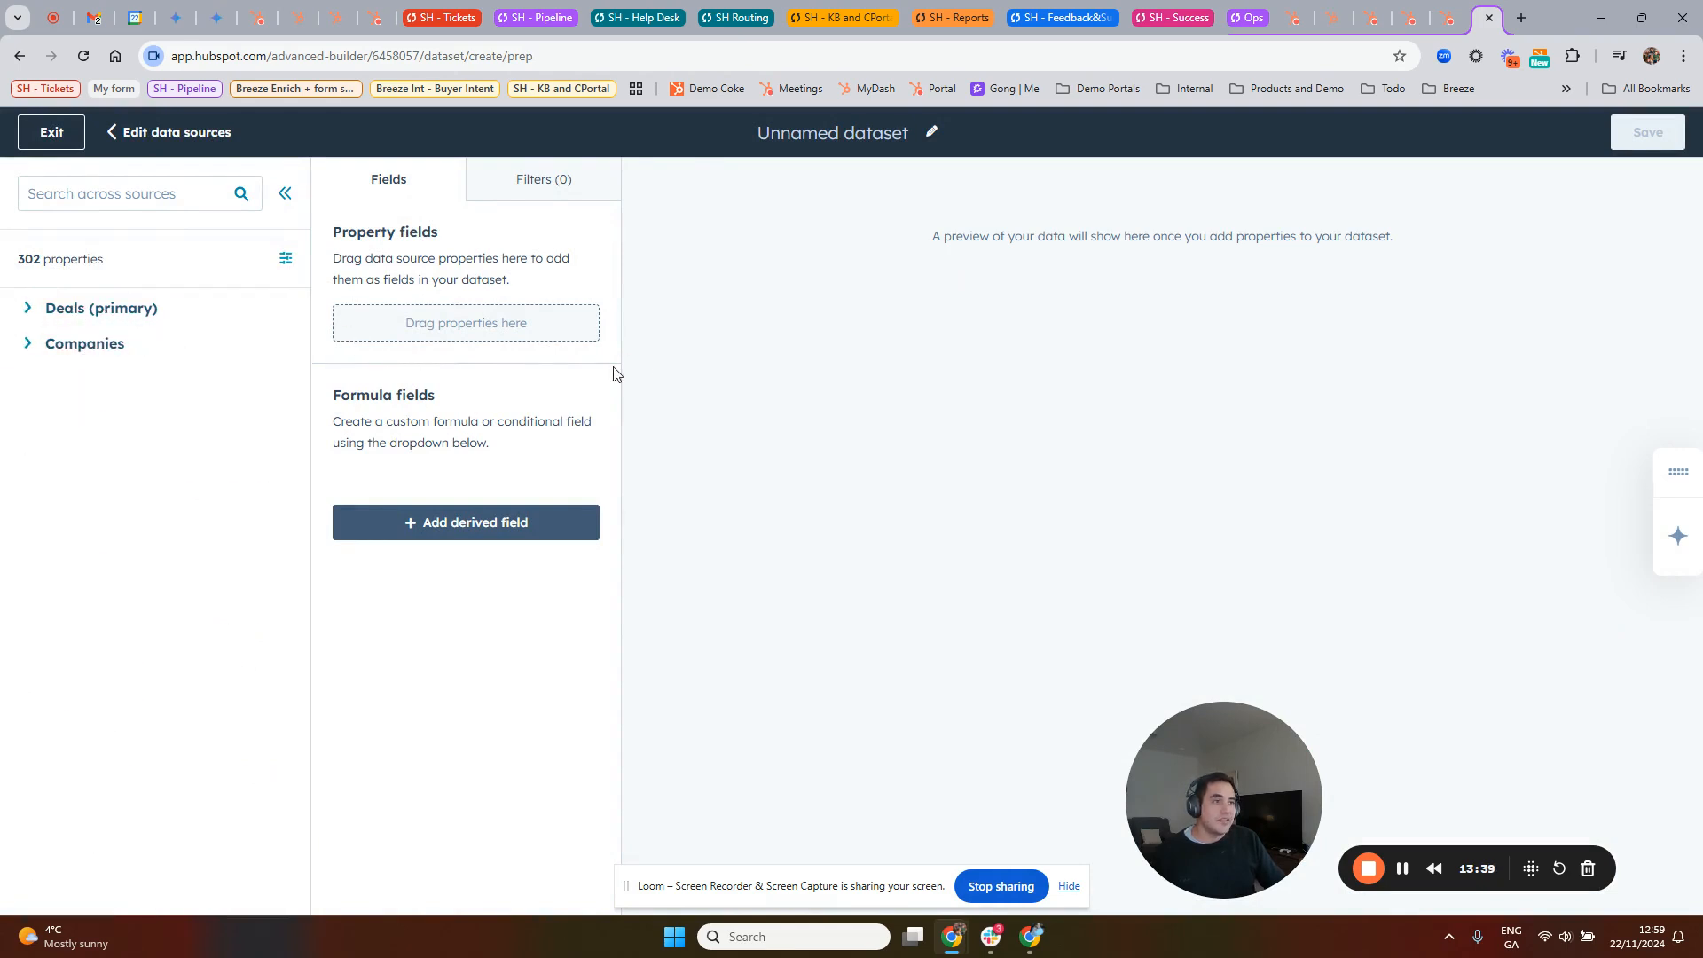
# Step: Add the deal Amount property as a field, view the derived field types, and exit the dataset, discarding the unsaved changes
pyautogui.click(99, 311)
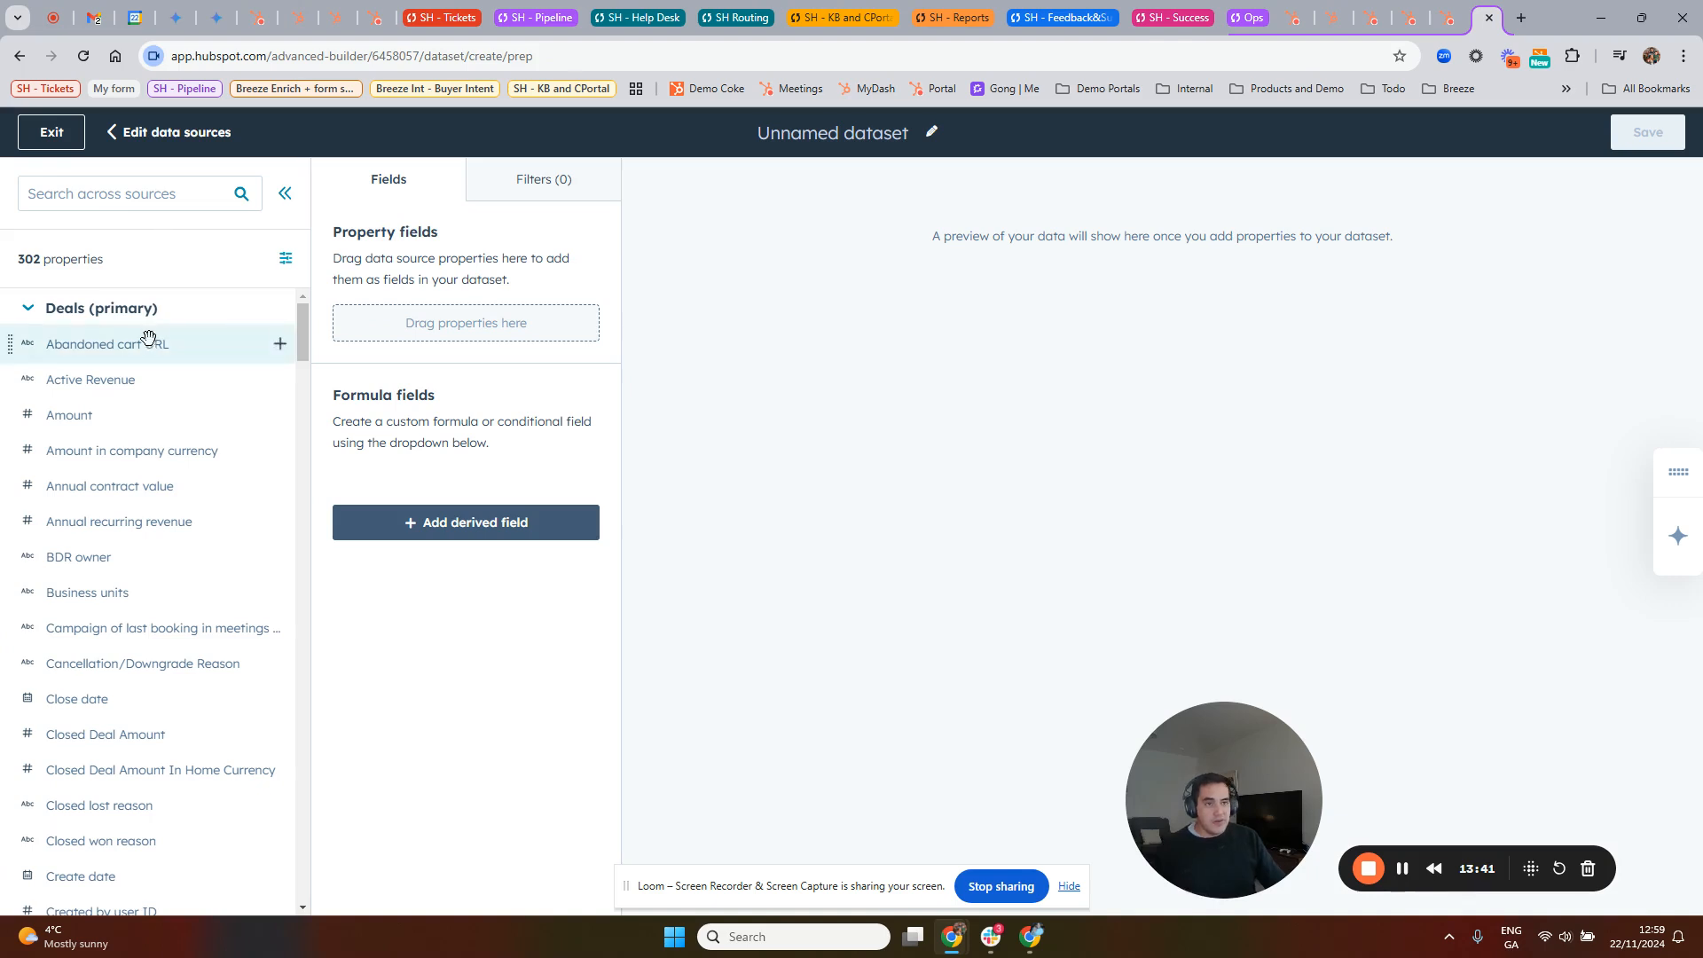
pyautogui.moveTo(116, 417); pyautogui.dragTo(457, 326)
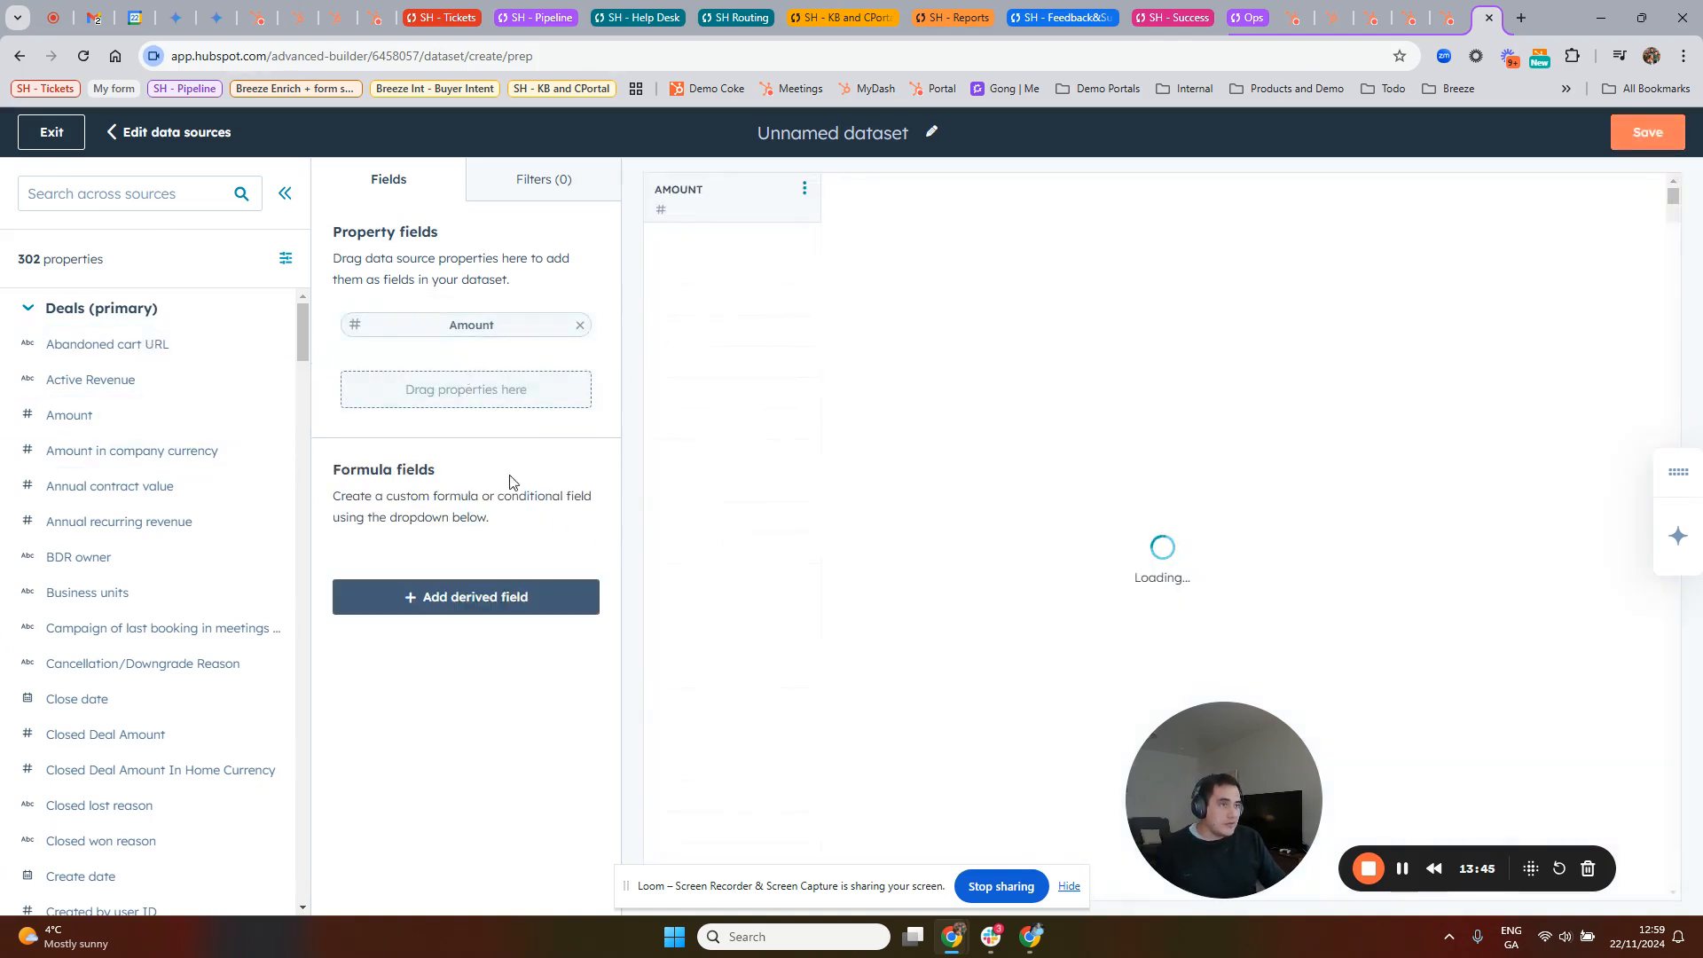
pyautogui.click(476, 605)
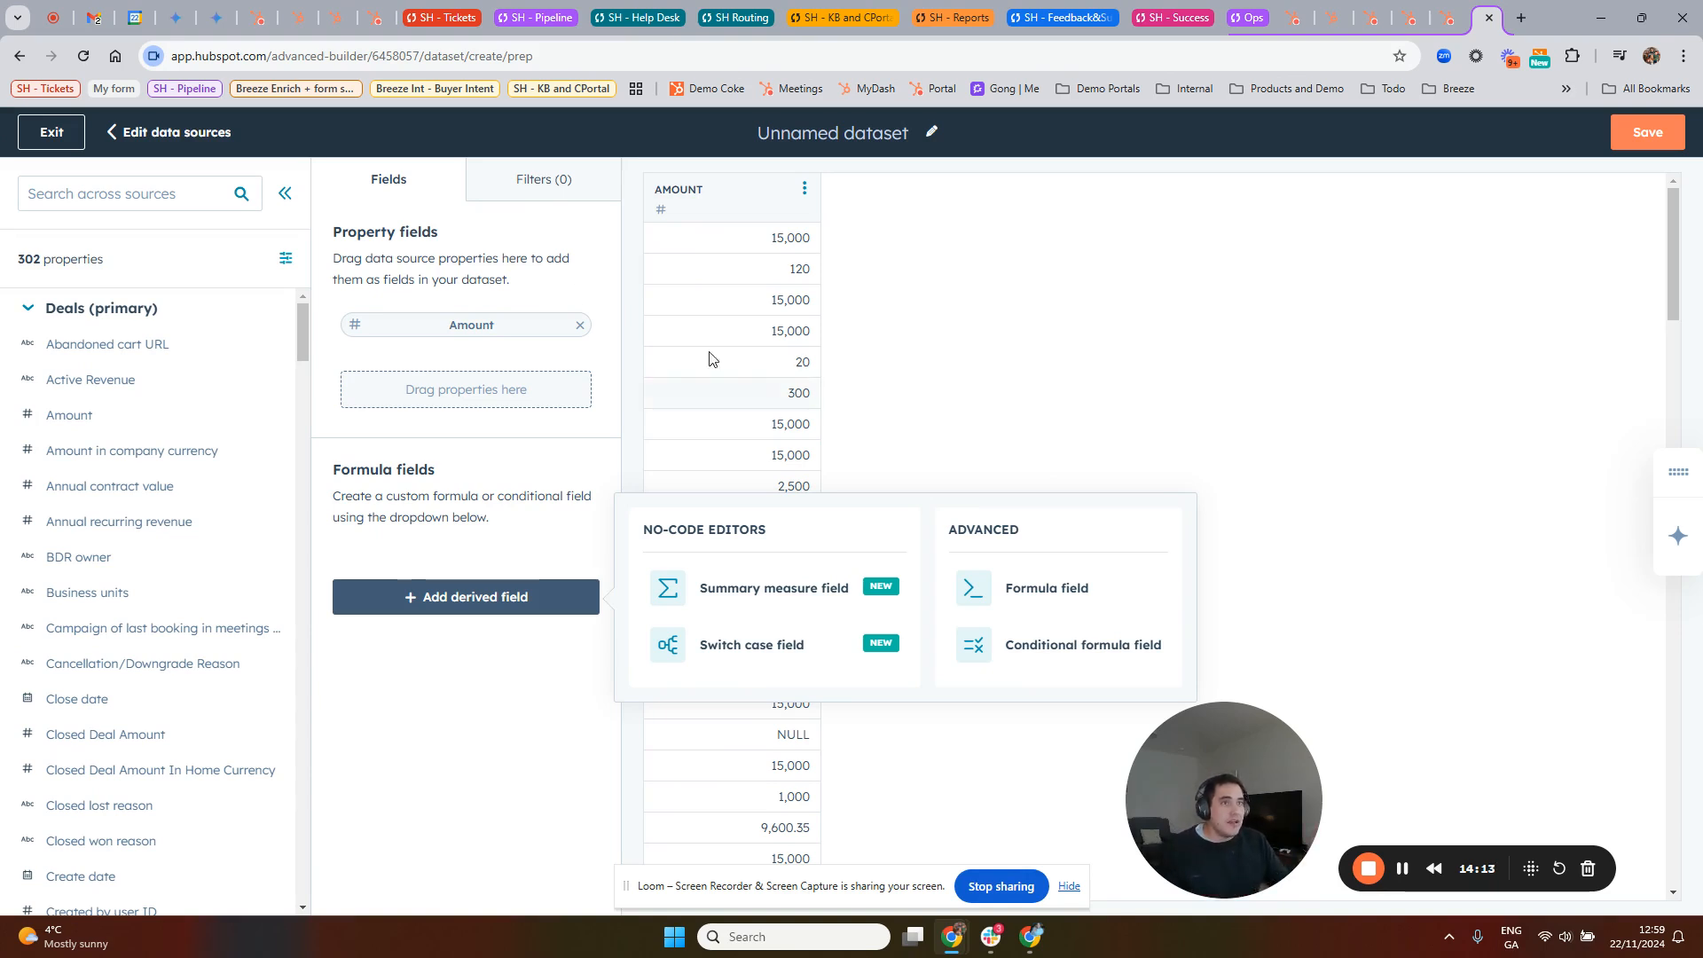
pyautogui.click(36, 131)
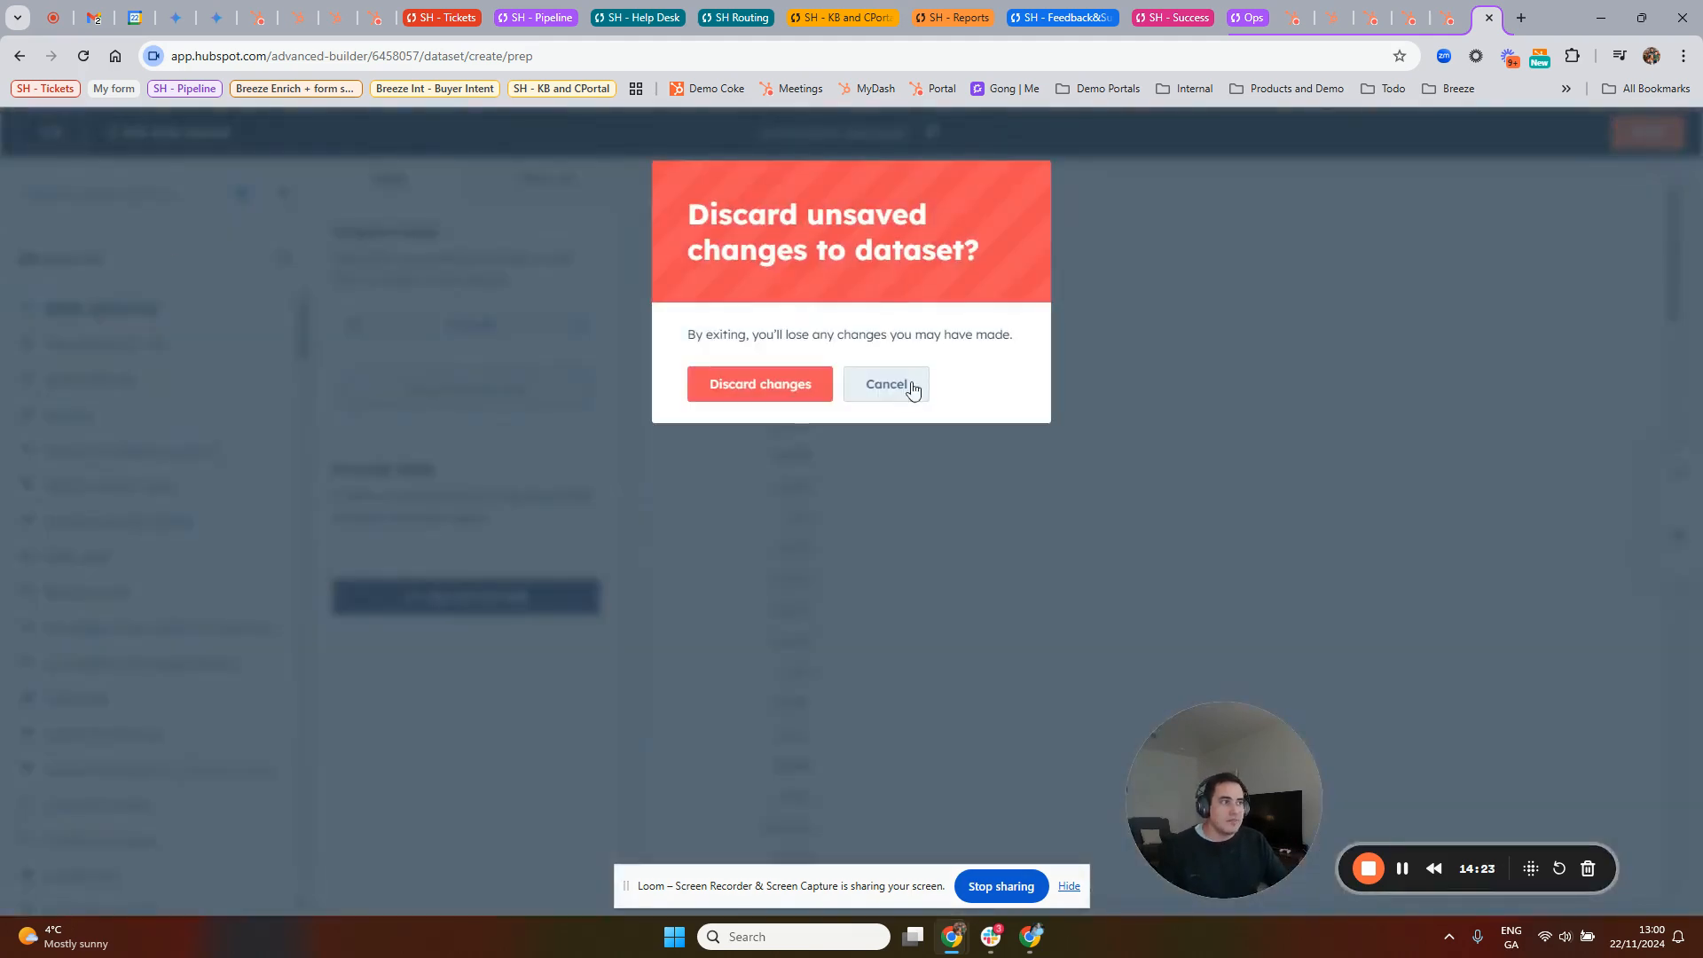
pyautogui.click(760, 384)
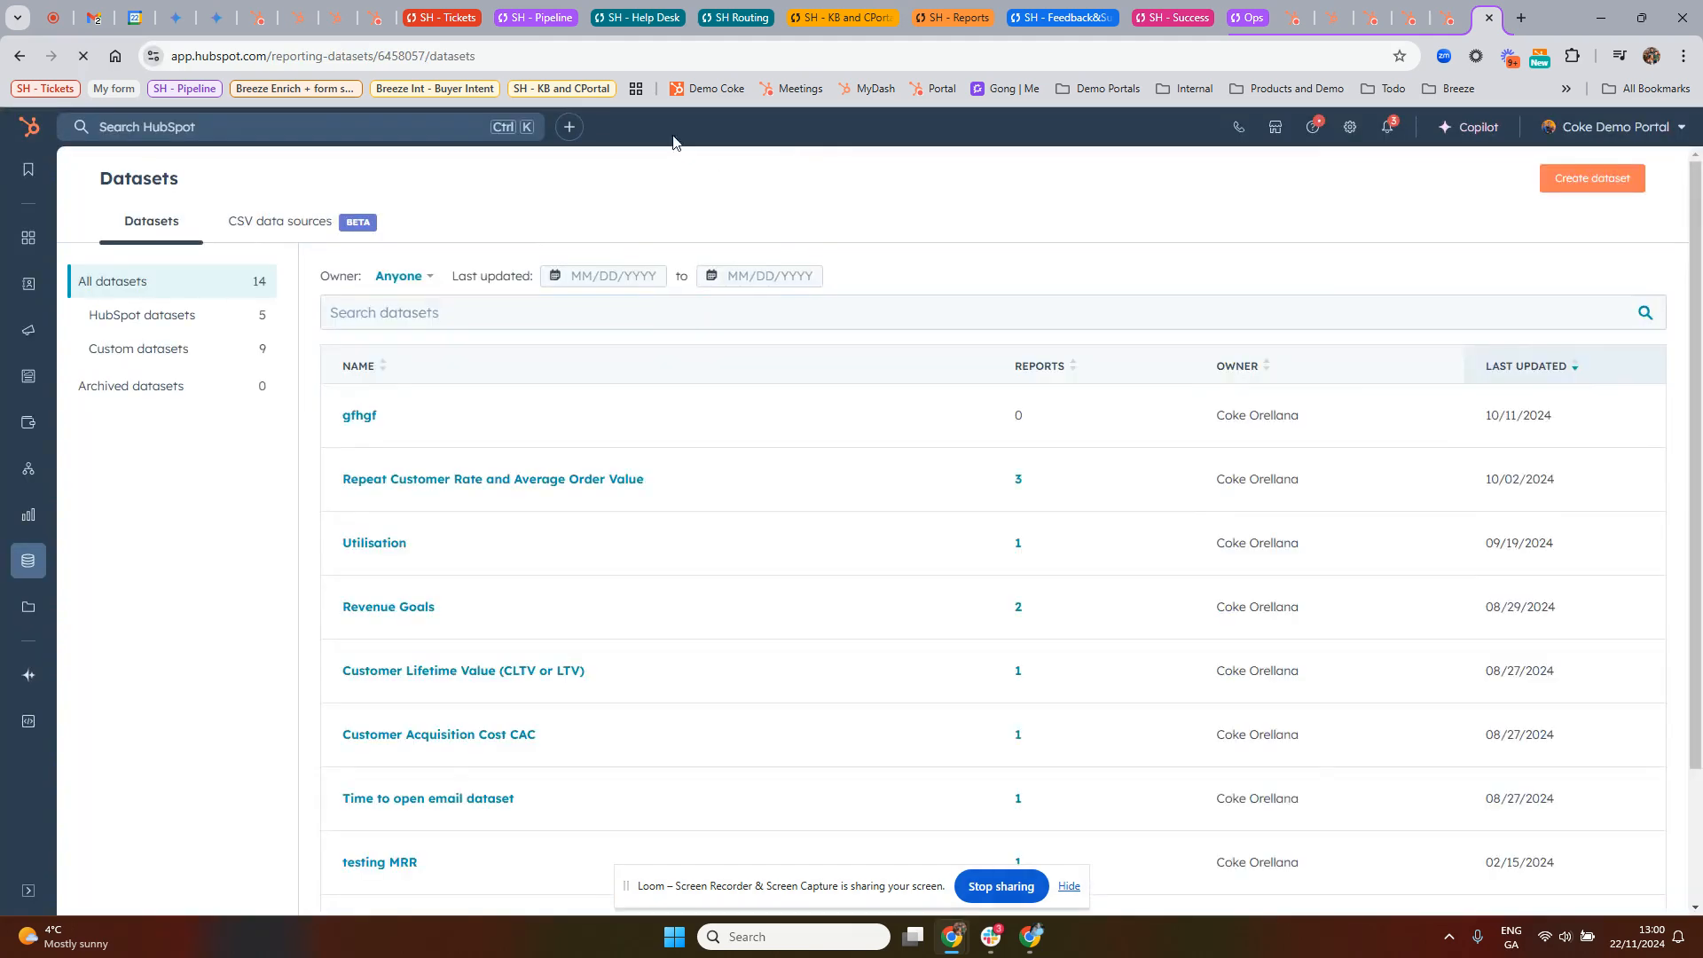
# Step: Return to the Dashboard with Dataset reports, and open the Reports list from there
pyautogui.click(1417, 27)
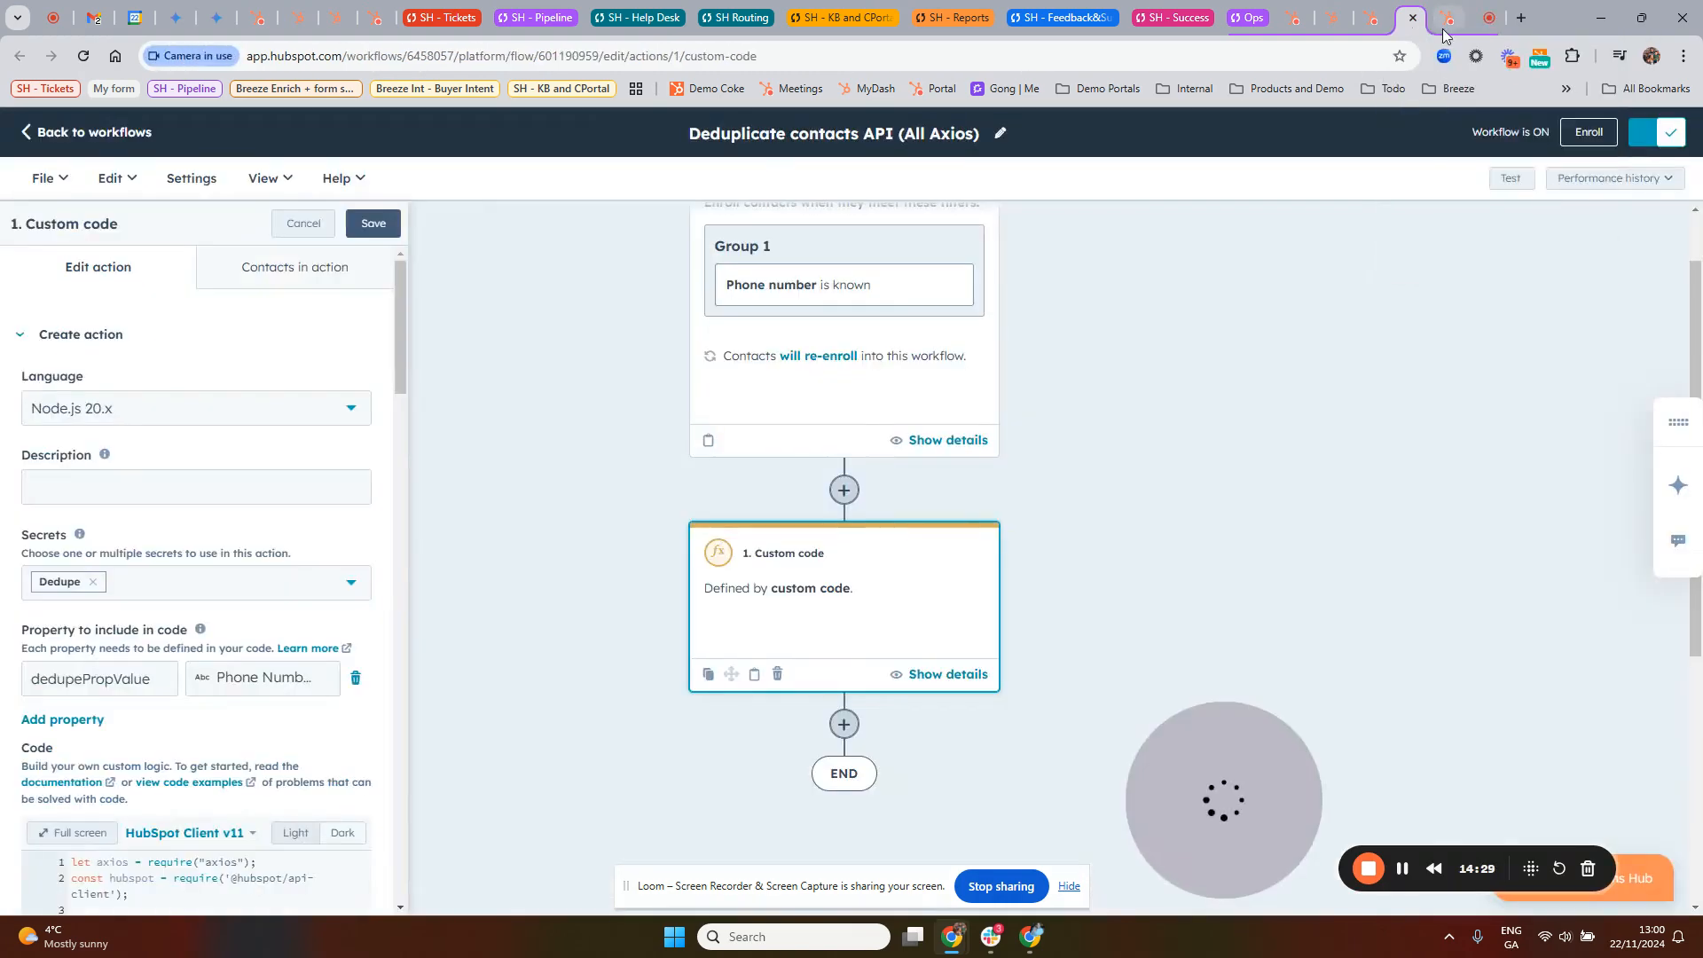
pyautogui.click(1450, 22)
pyautogui.scroll(7, 557, 410)
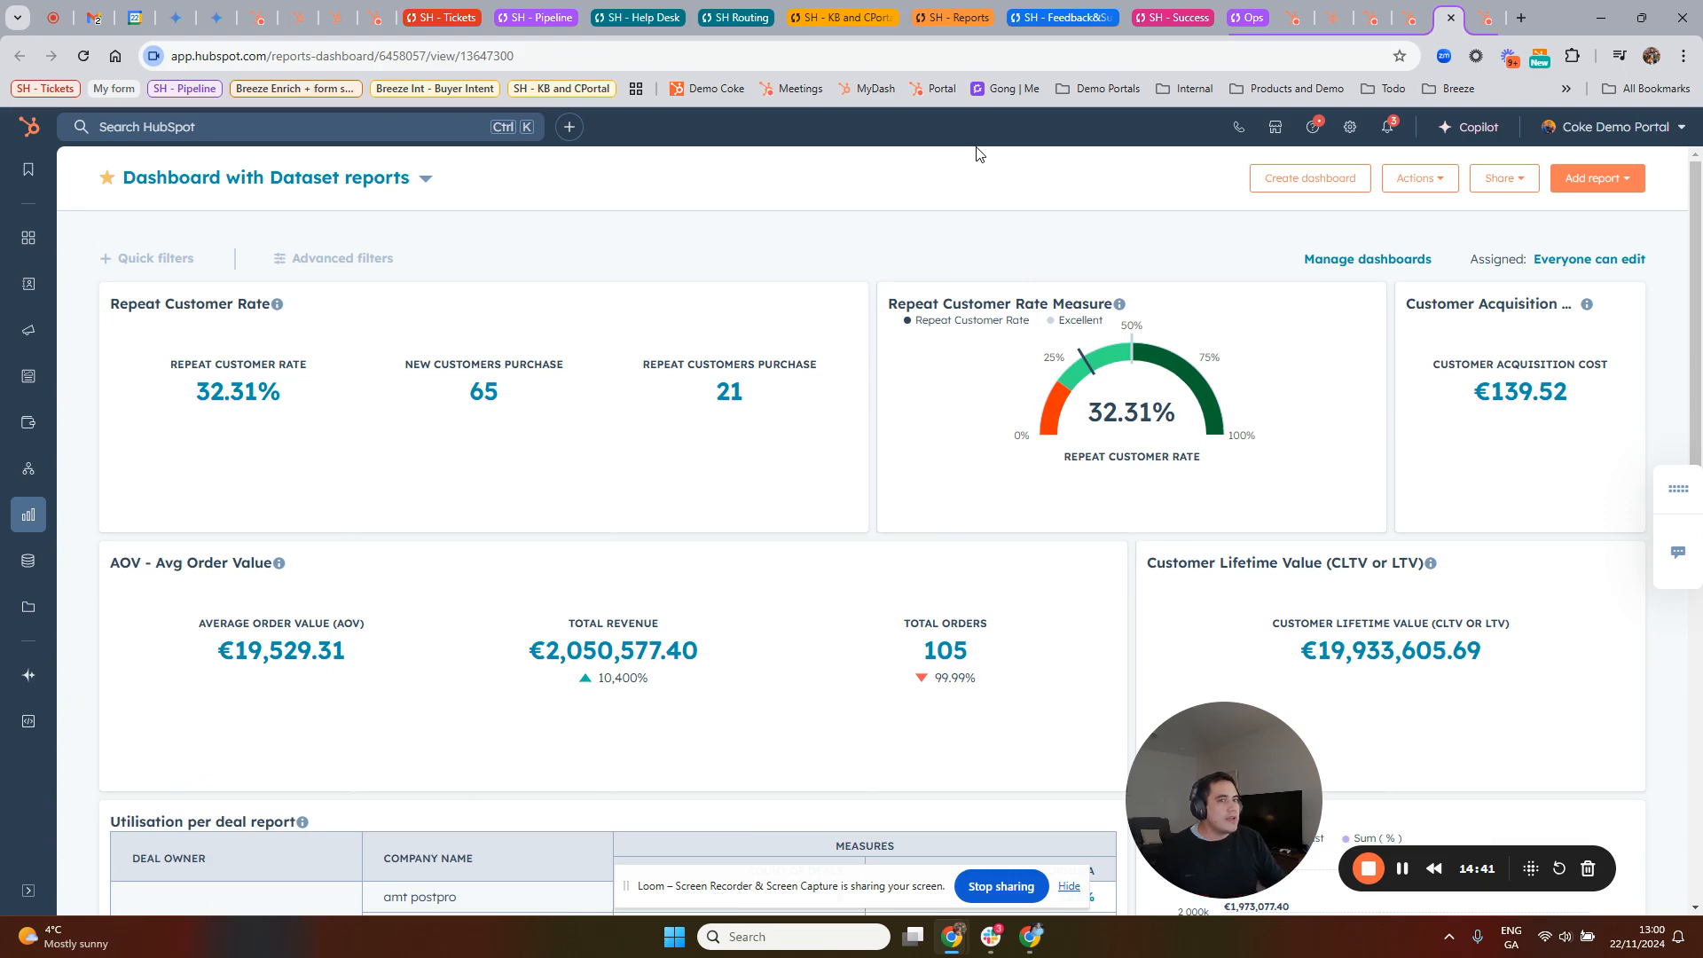
pyautogui.moveTo(28, 516)
pyautogui.click(134, 556)
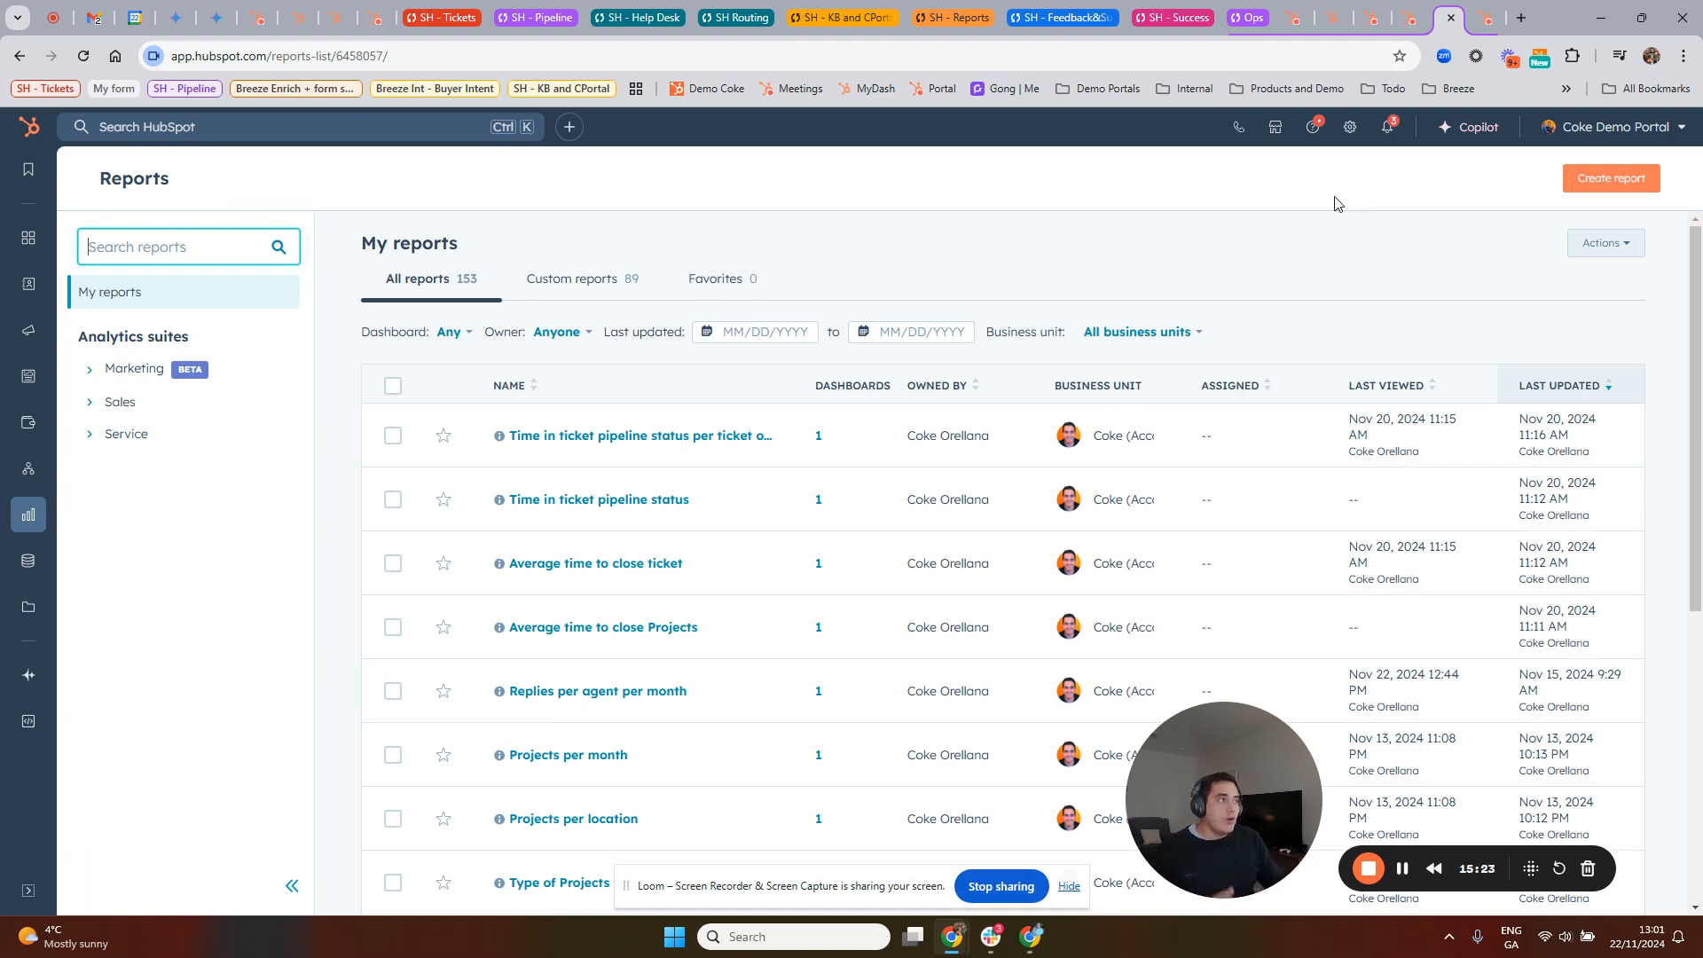
# Step: Switch to the Missing Data page and go from it to the Data Quality overview
pyautogui.click(1293, 20)
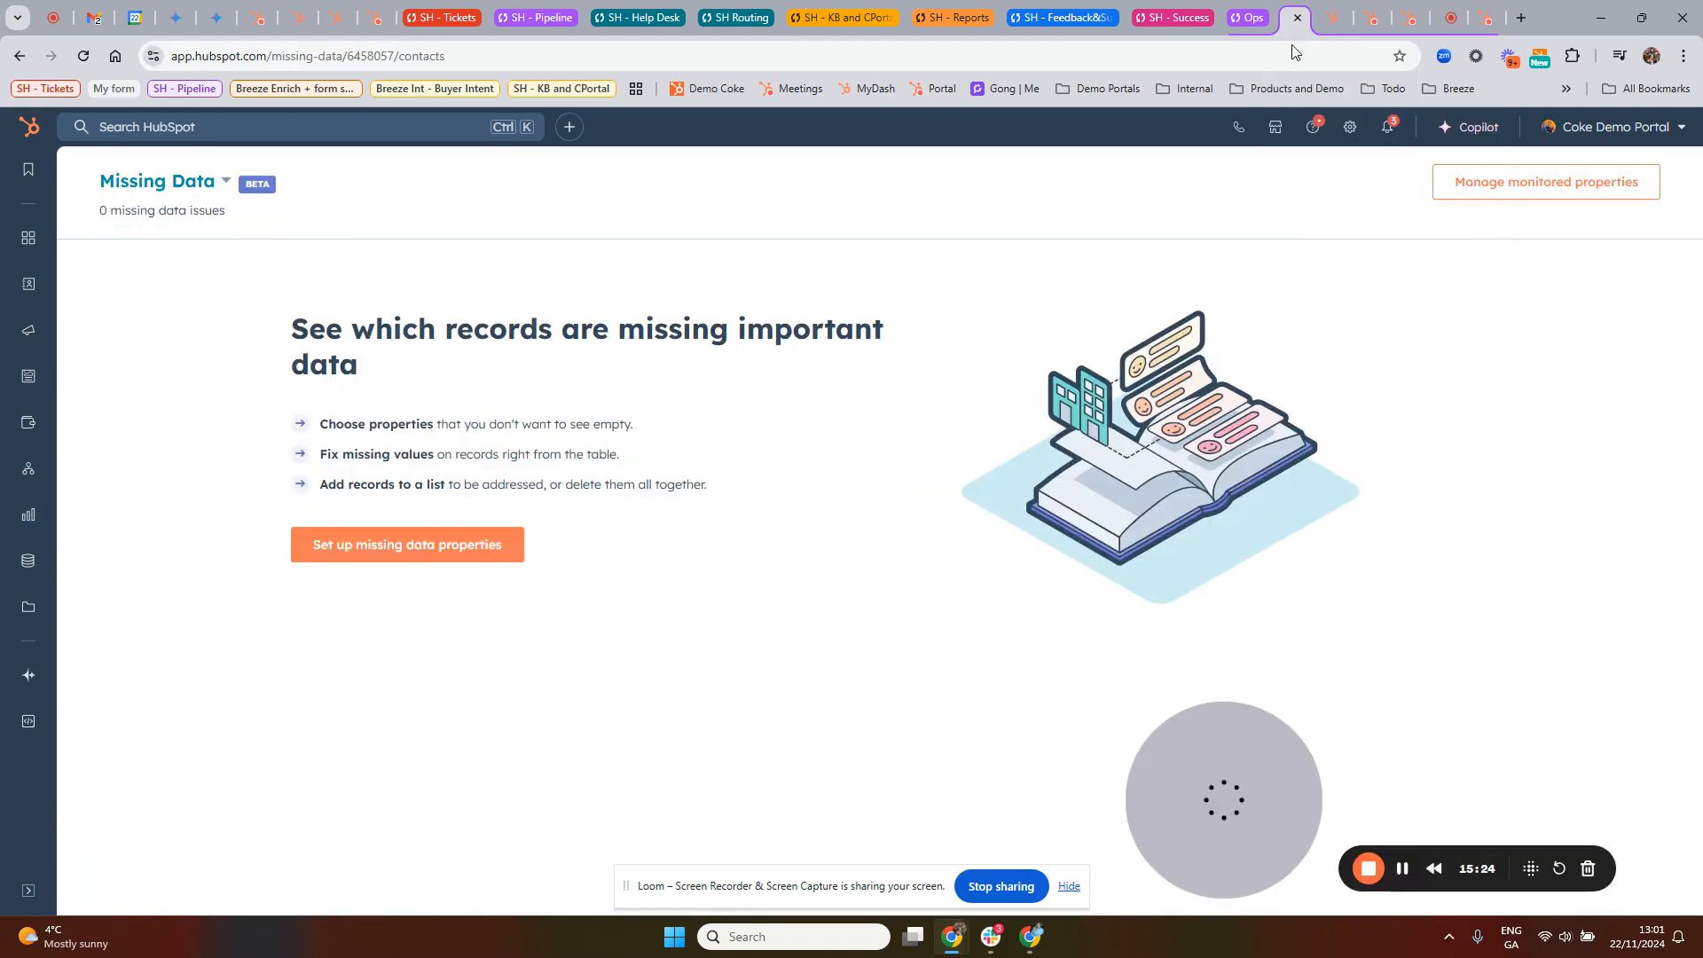
pyautogui.click(224, 181)
pyautogui.click(178, 232)
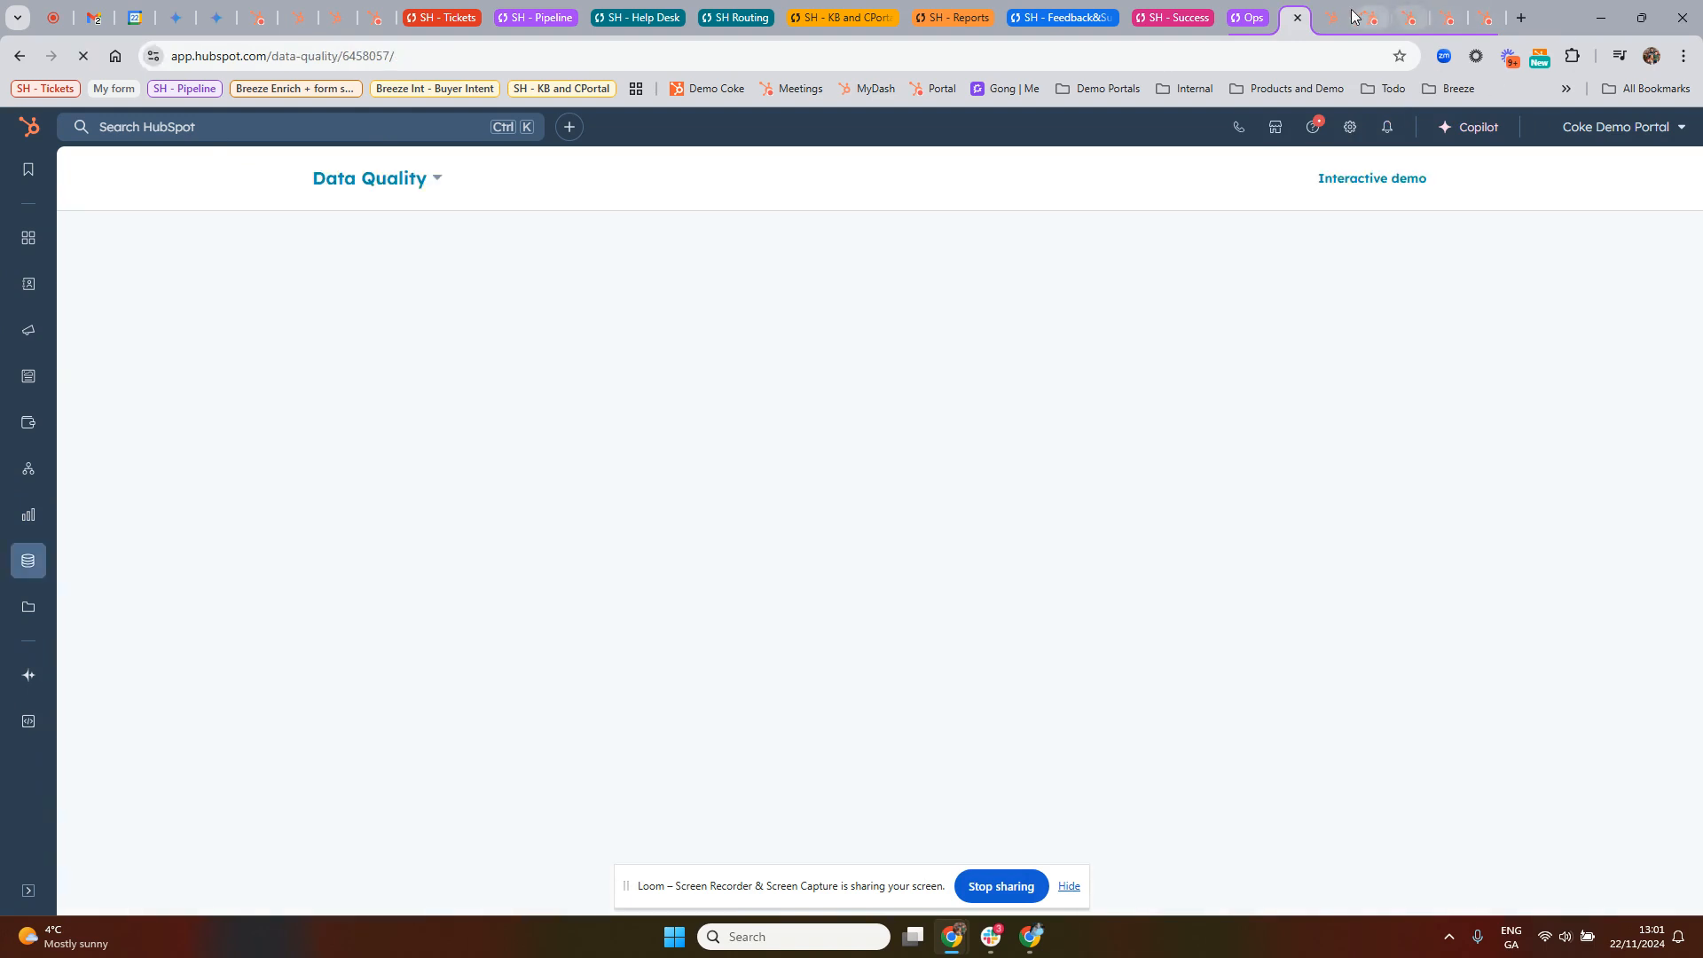
# Step: Revisit the Formatting email (cloned) workflow and return to the Reports list
pyautogui.click(1334, 20)
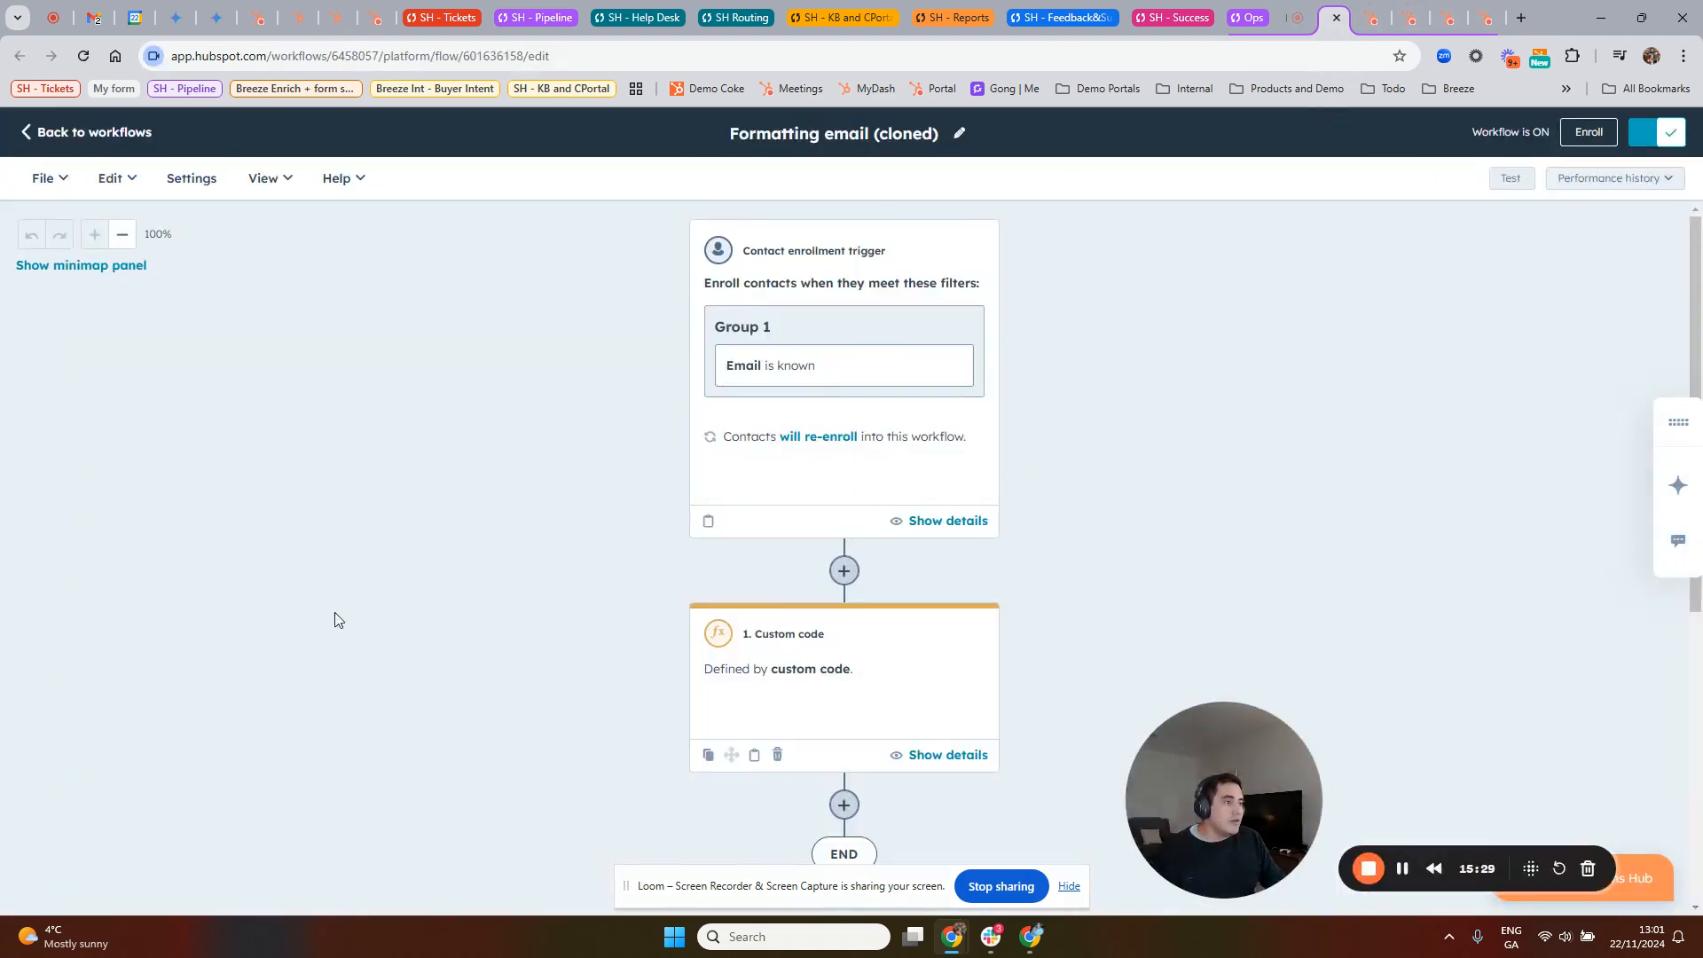
pyautogui.click(1445, 19)
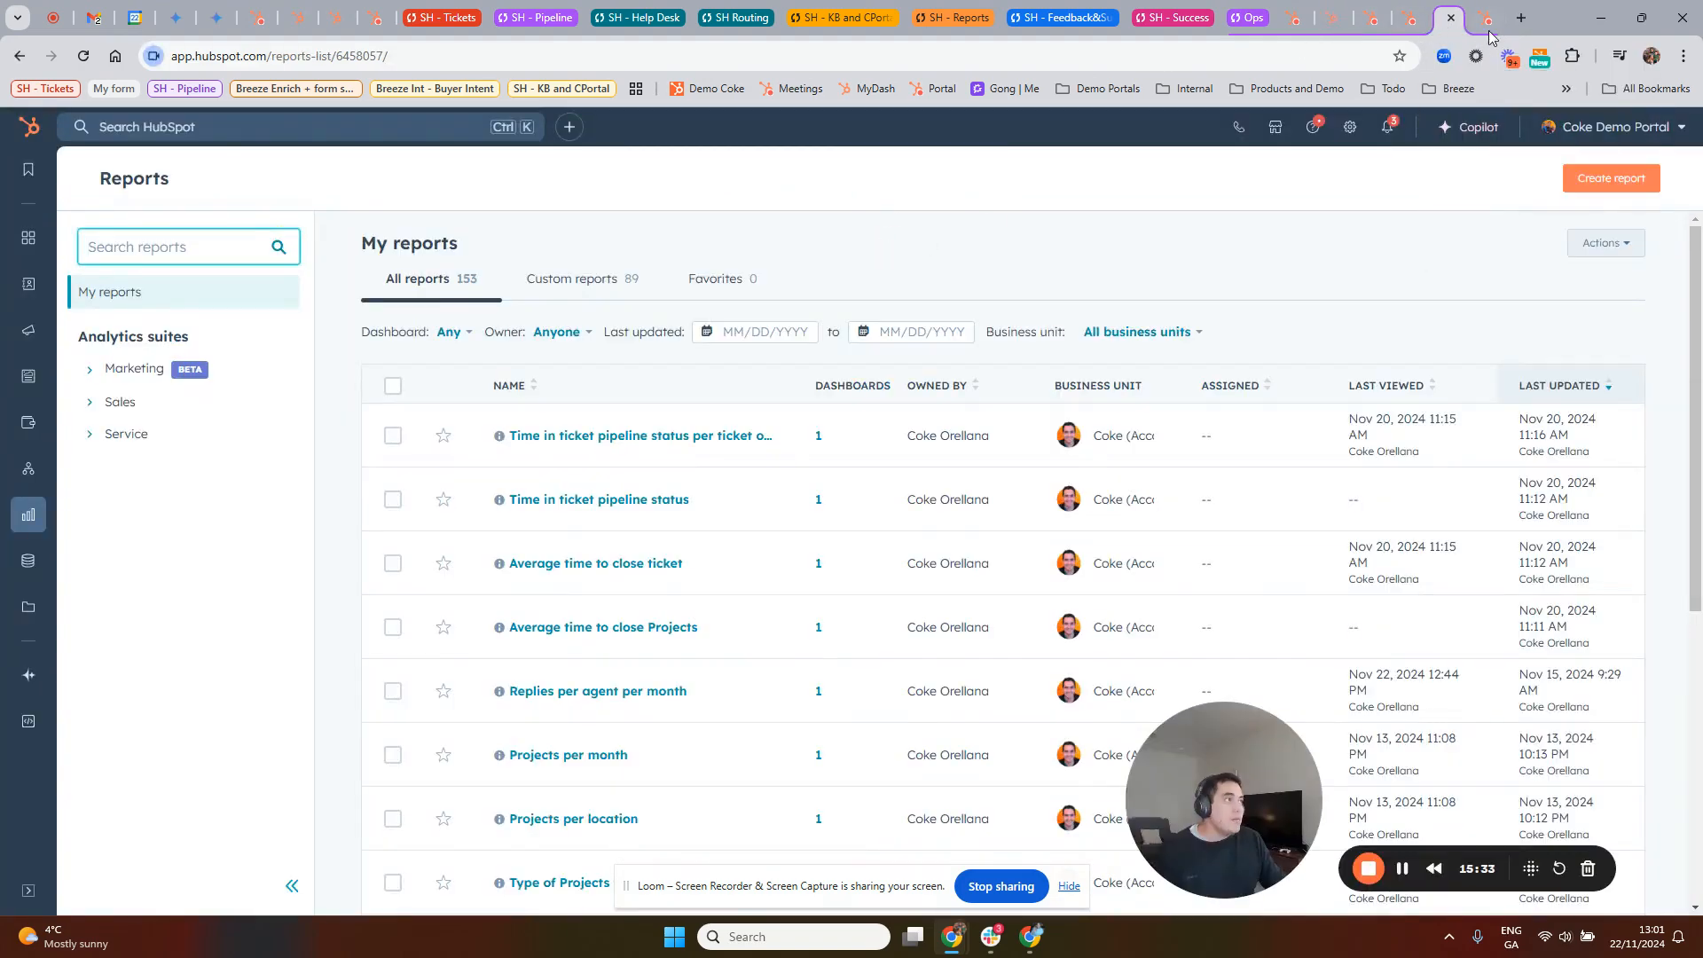